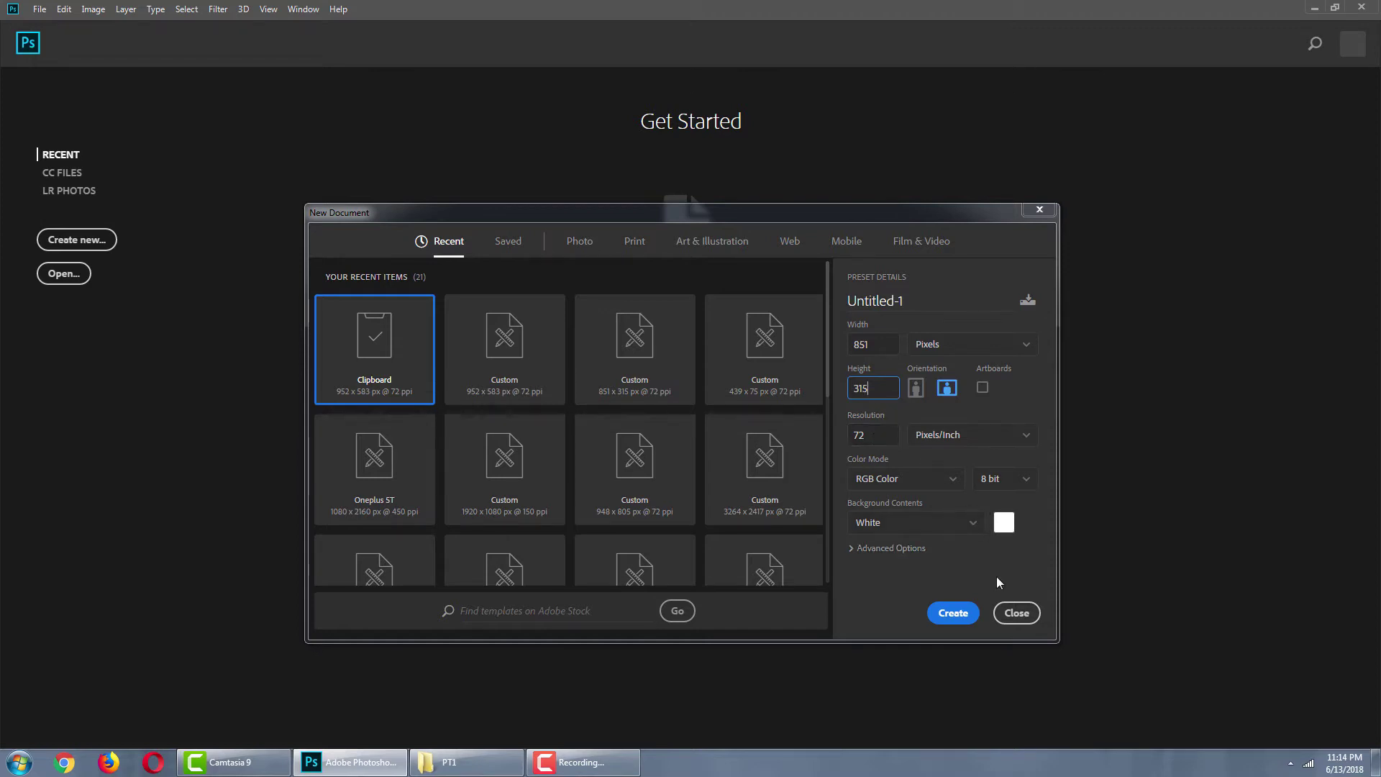
Create the 851 × 315 px RGB document at 72 ppi with a white background and add an empty layer.
left_click(953, 613)
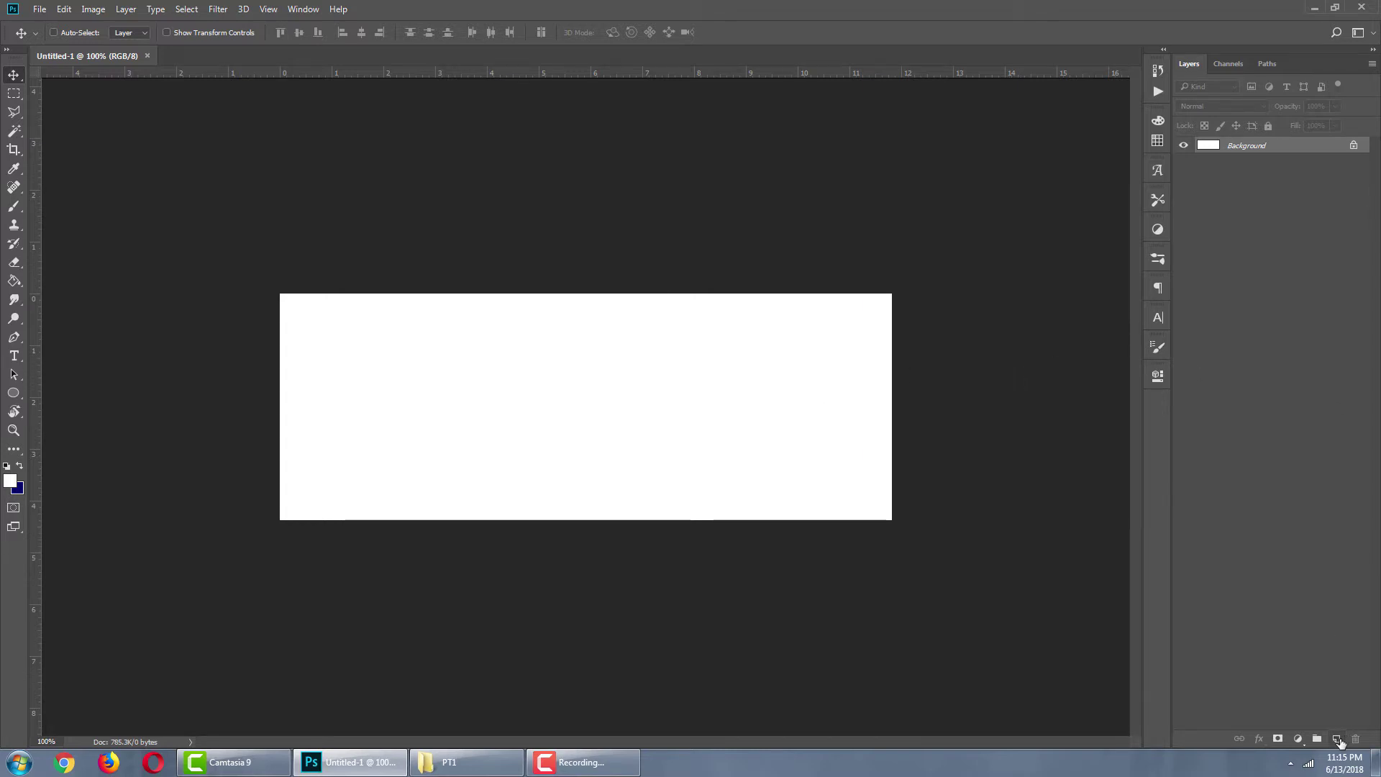
left_click(1337, 739)
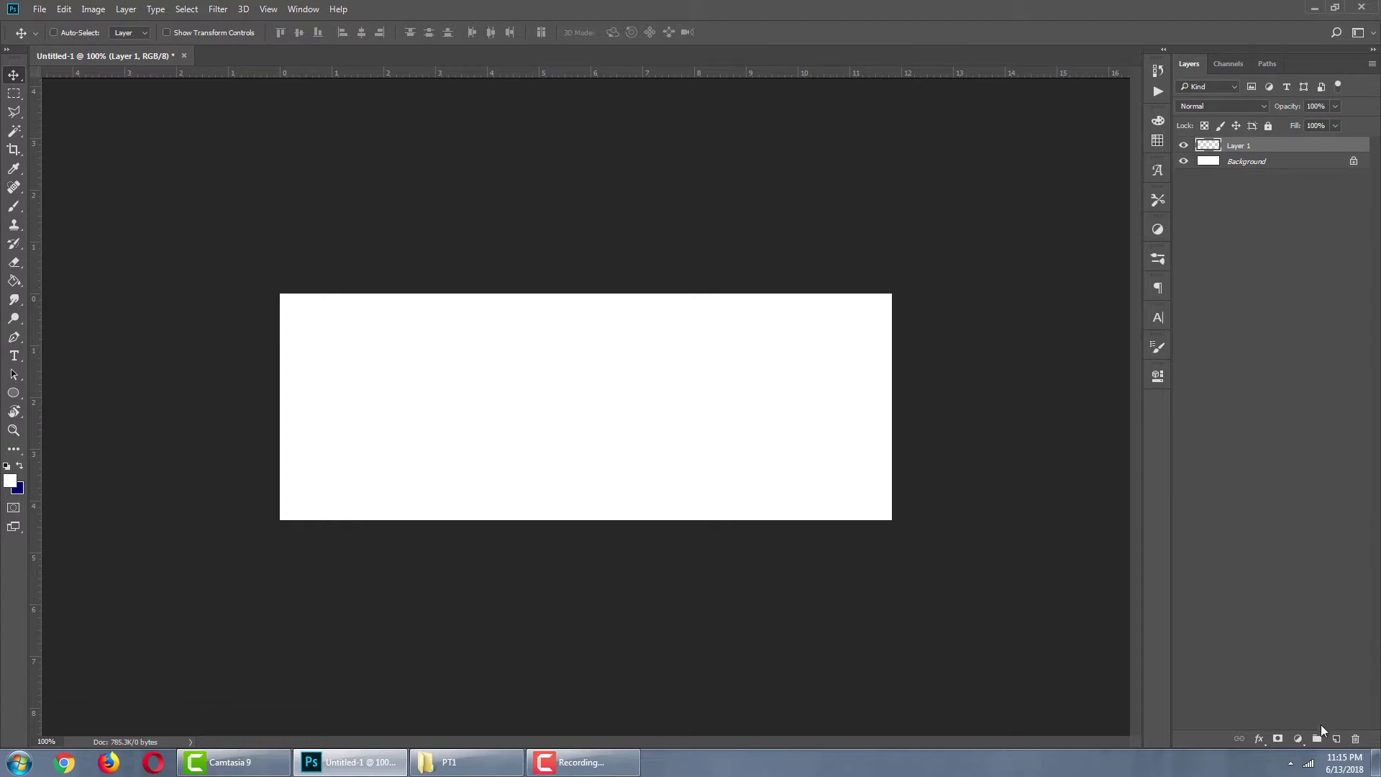
Create a layer group, move Layer 1 into it and name the group Background.
left_click(1317, 738)
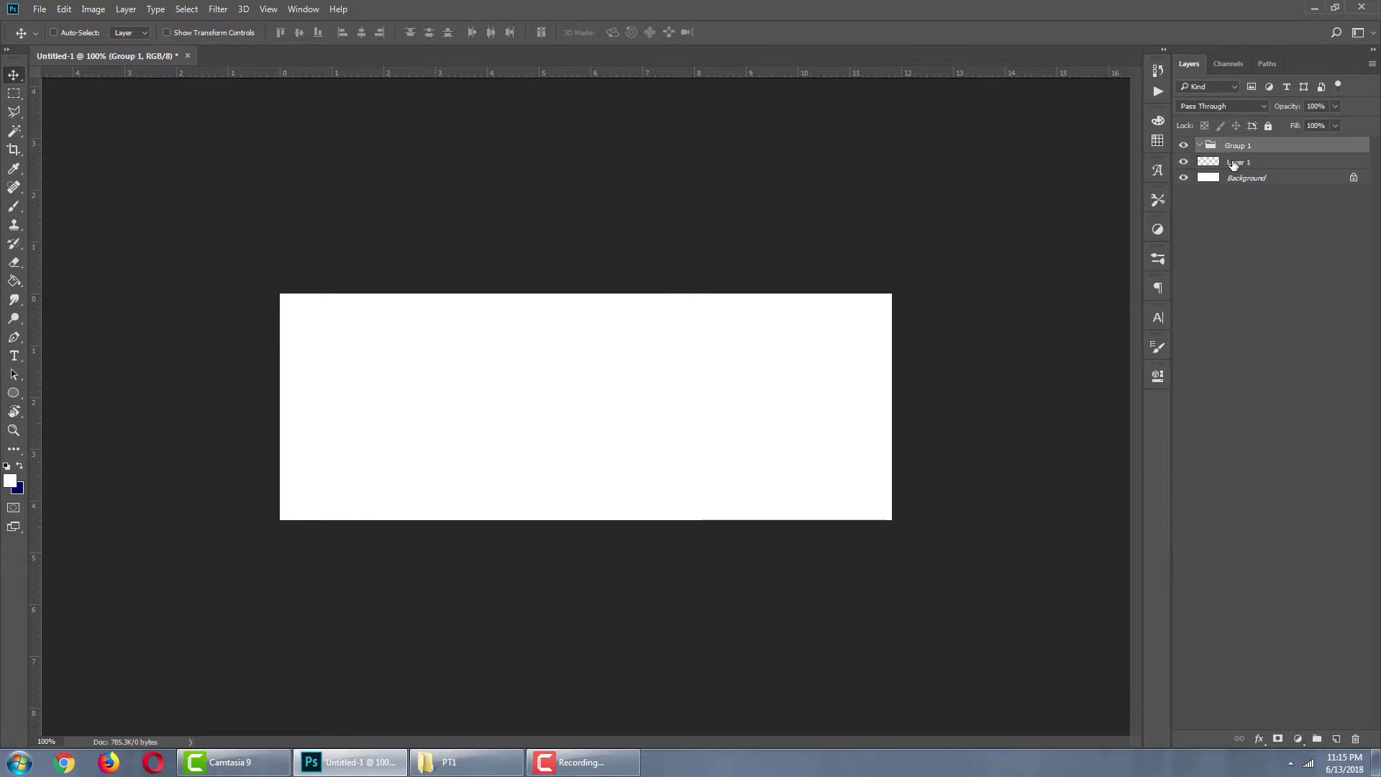
left_click(1234, 164)
left_click_drag(1248, 165, 1223, 149)
double_click(1236, 146)
key("Return")
left_click(1200, 146)
Delete the locked Background layer beneath the Background group.
left_click(1262, 164)
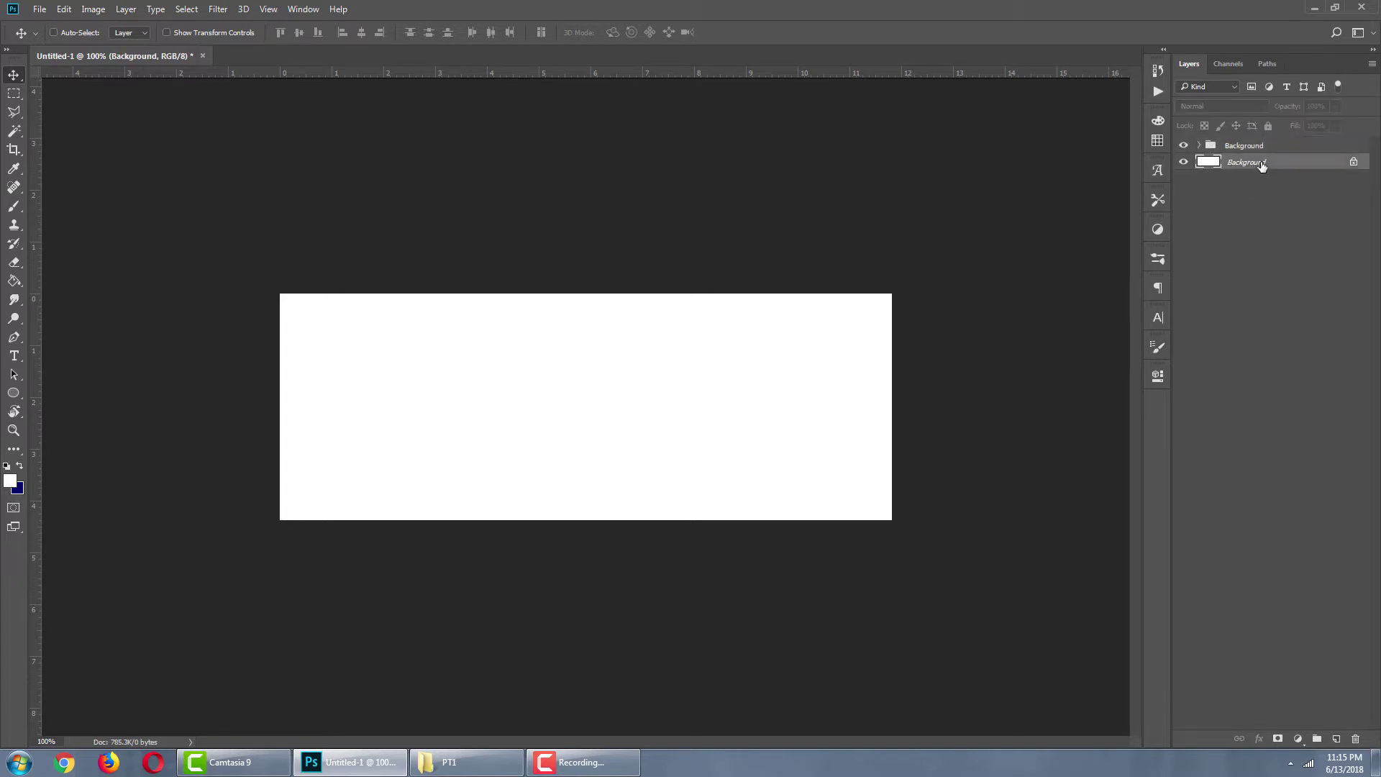
left_click_drag(1263, 164, 1355, 738)
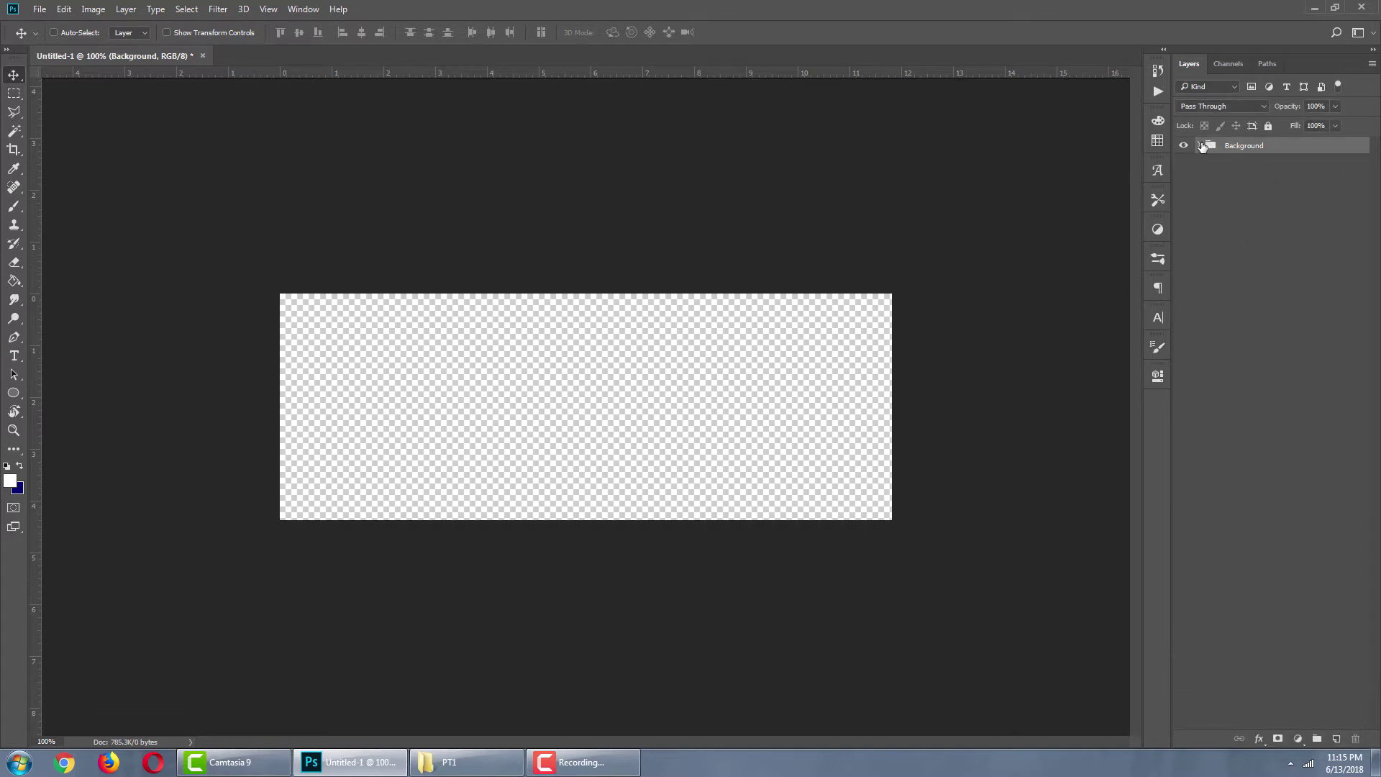
left_click(1198, 146)
left_click(1198, 145)
Duplicate the Background group and rename the copy Design.
left_click_drag(1239, 144, 1336, 738)
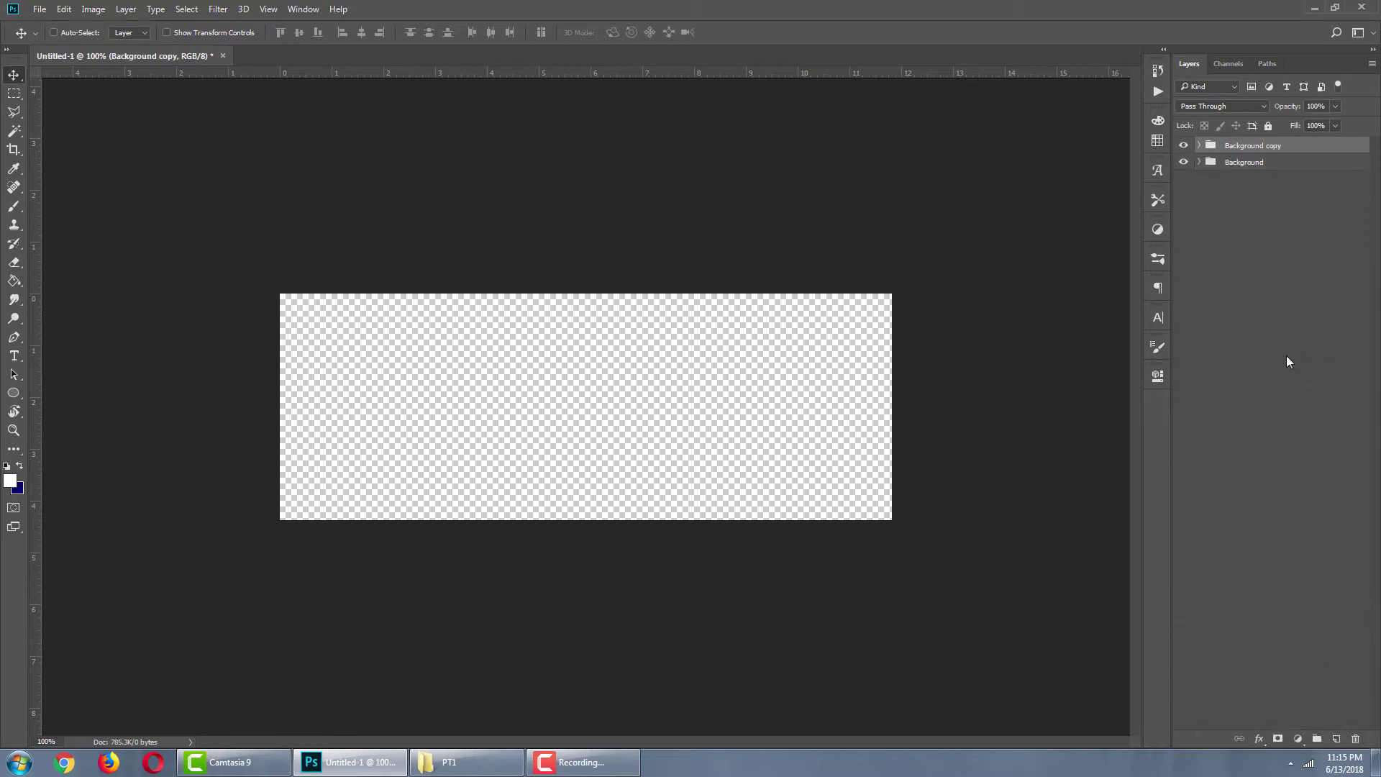
double_click(1257, 143)
type("Design")
left_click(1289, 149)
Duplicate the Design group and rename the copy Text.
key("ctrl+j")
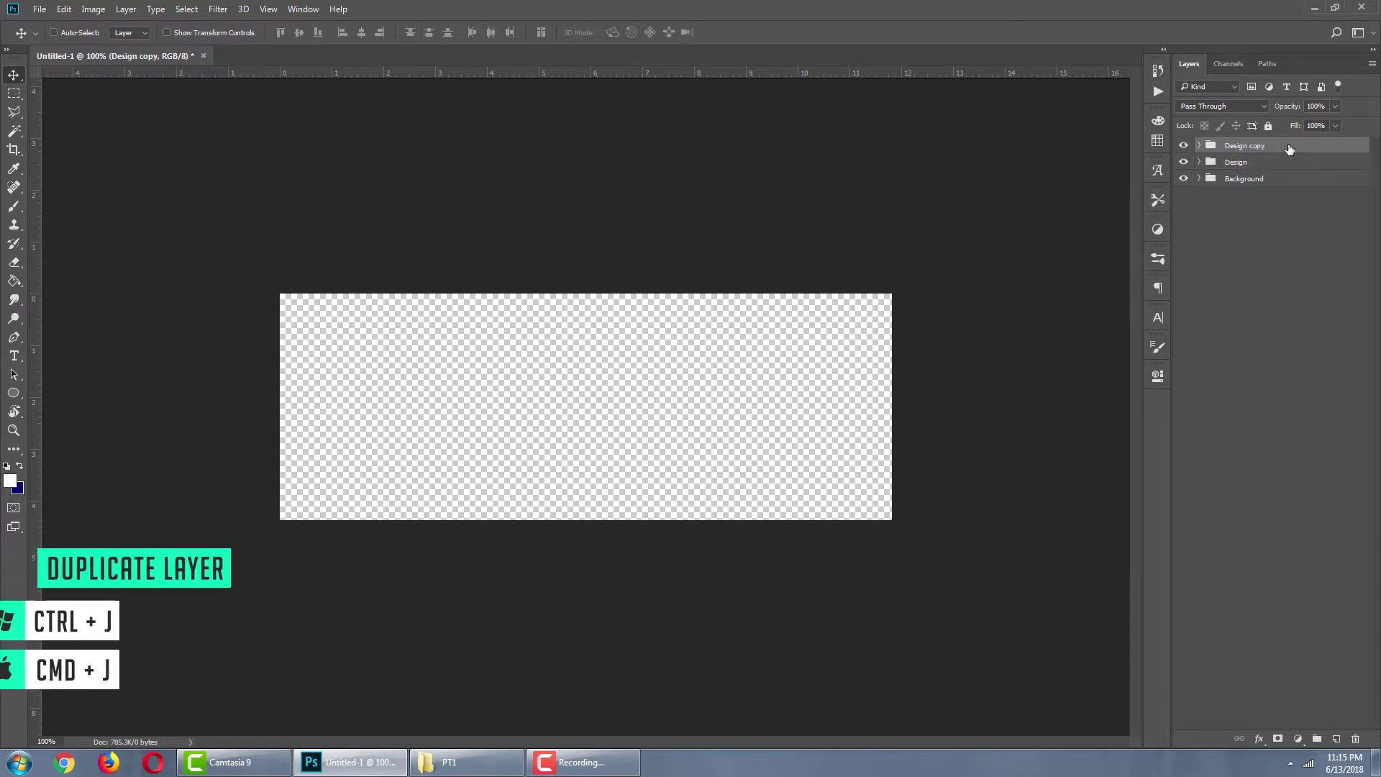
double_click(1242, 147)
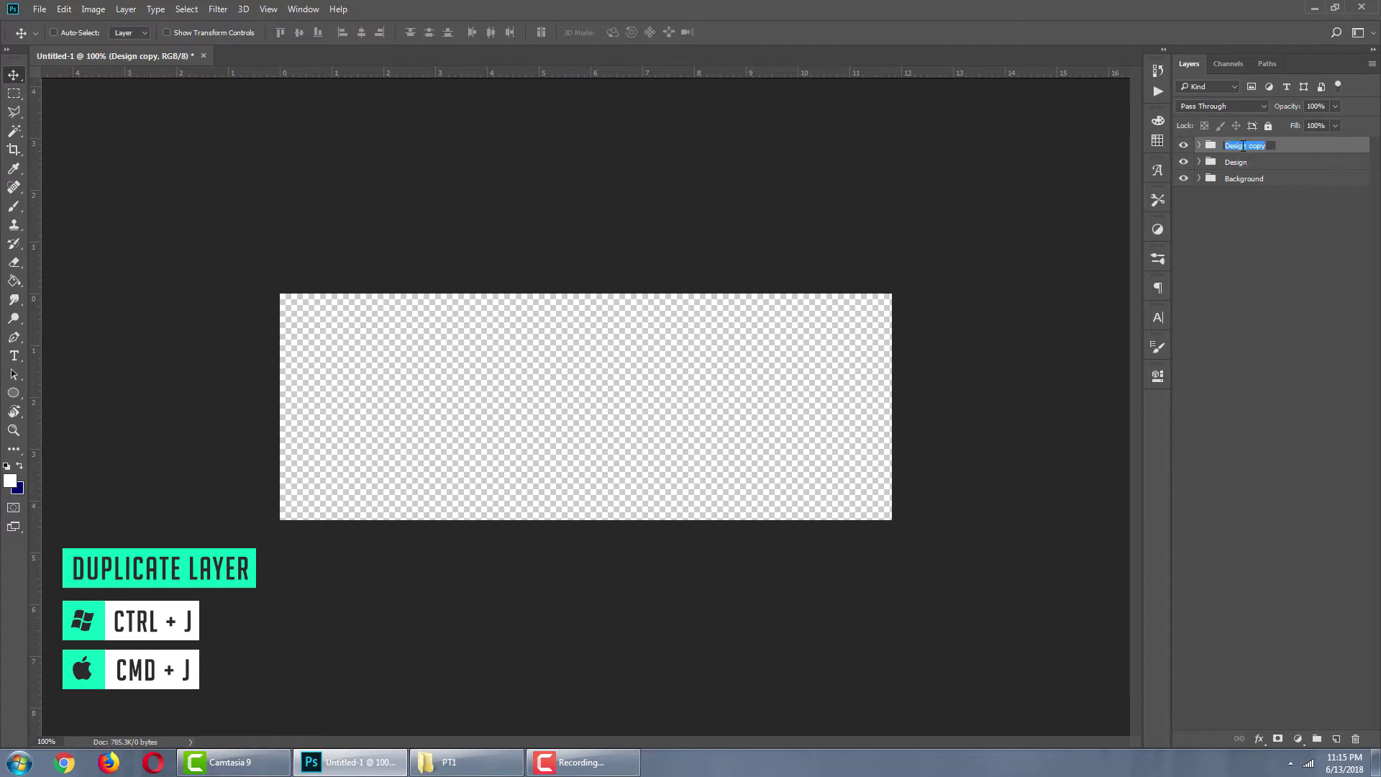
type("Text")
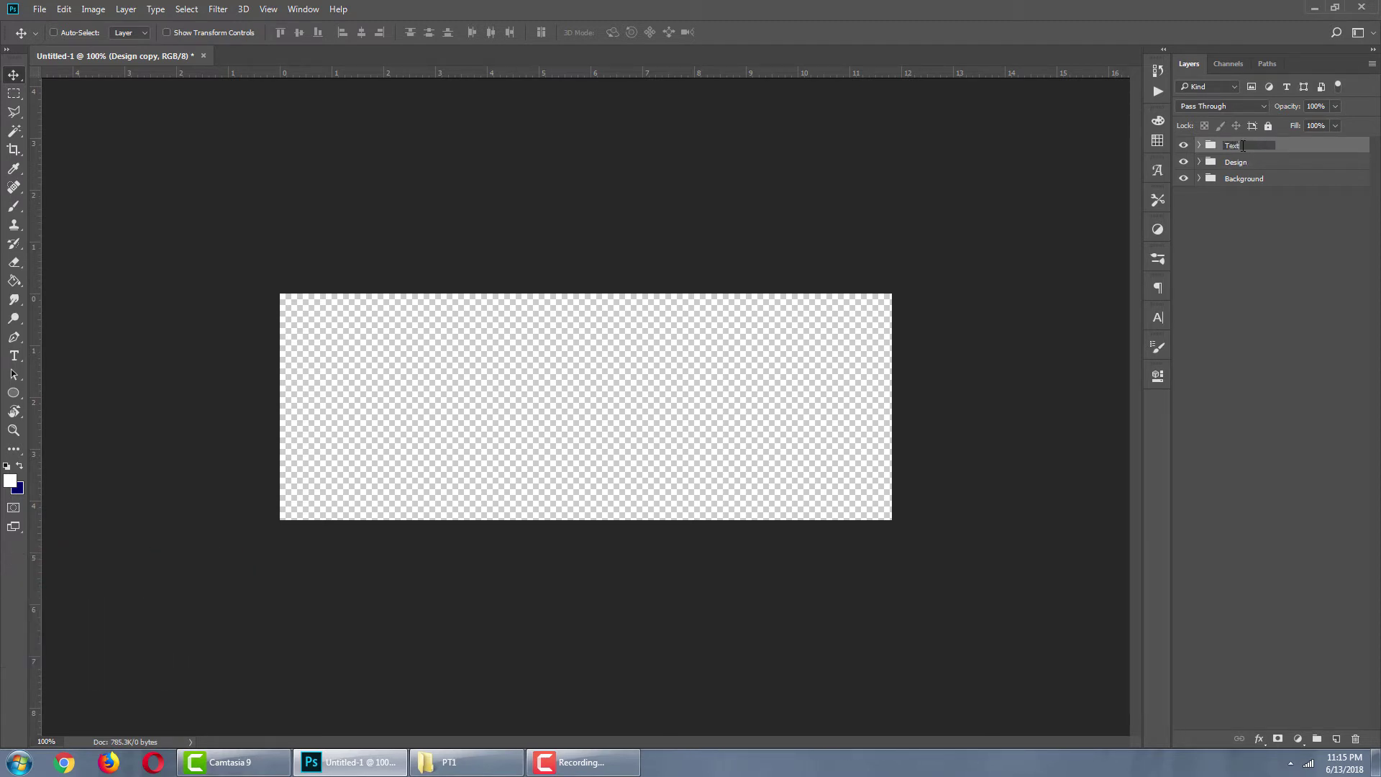
left_click(1299, 151)
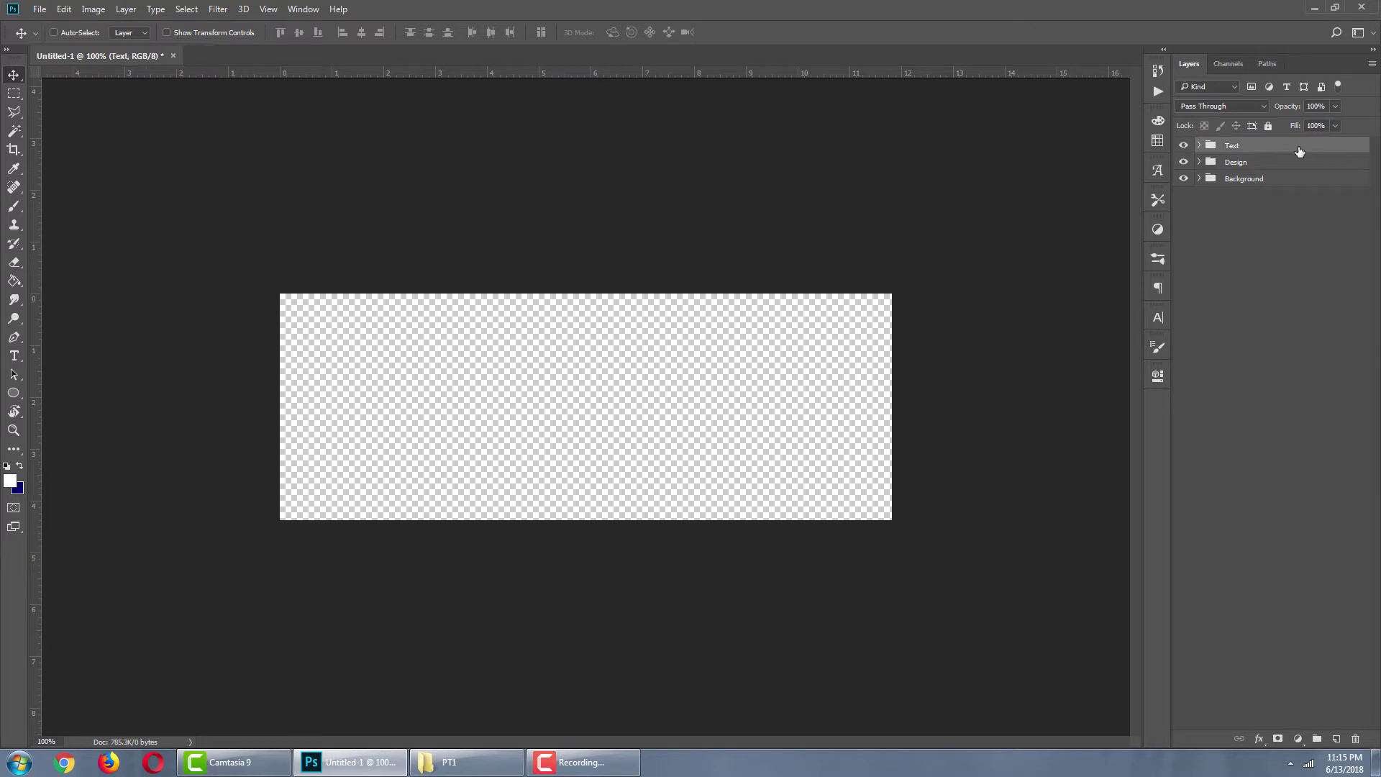
Duplicate the Text group and rename the copy Effects.
key("ctrl+j")
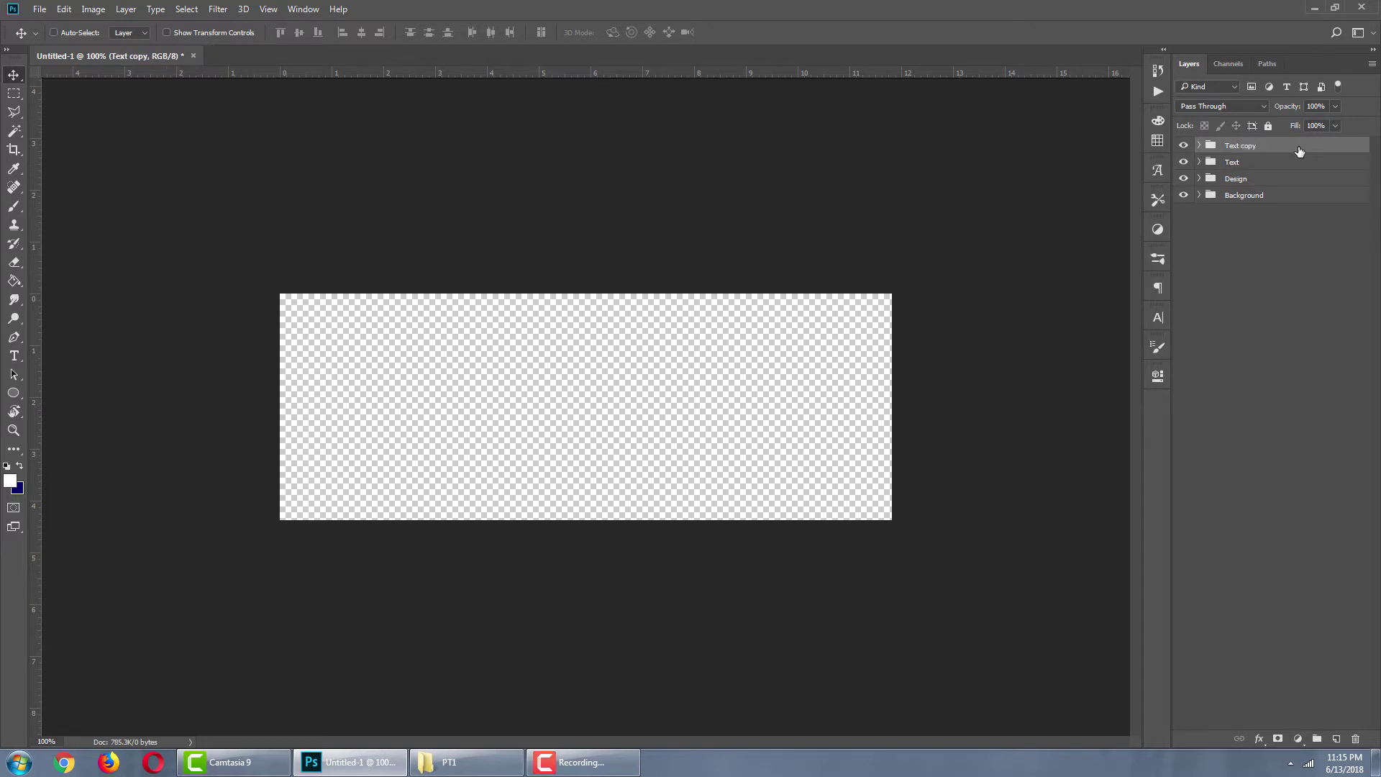
double_click(1241, 145)
type("Effects")
key("Return")
Fill Layer 1 inside the Background group with the white foreground color.
left_click(1199, 196)
left_click(1258, 213)
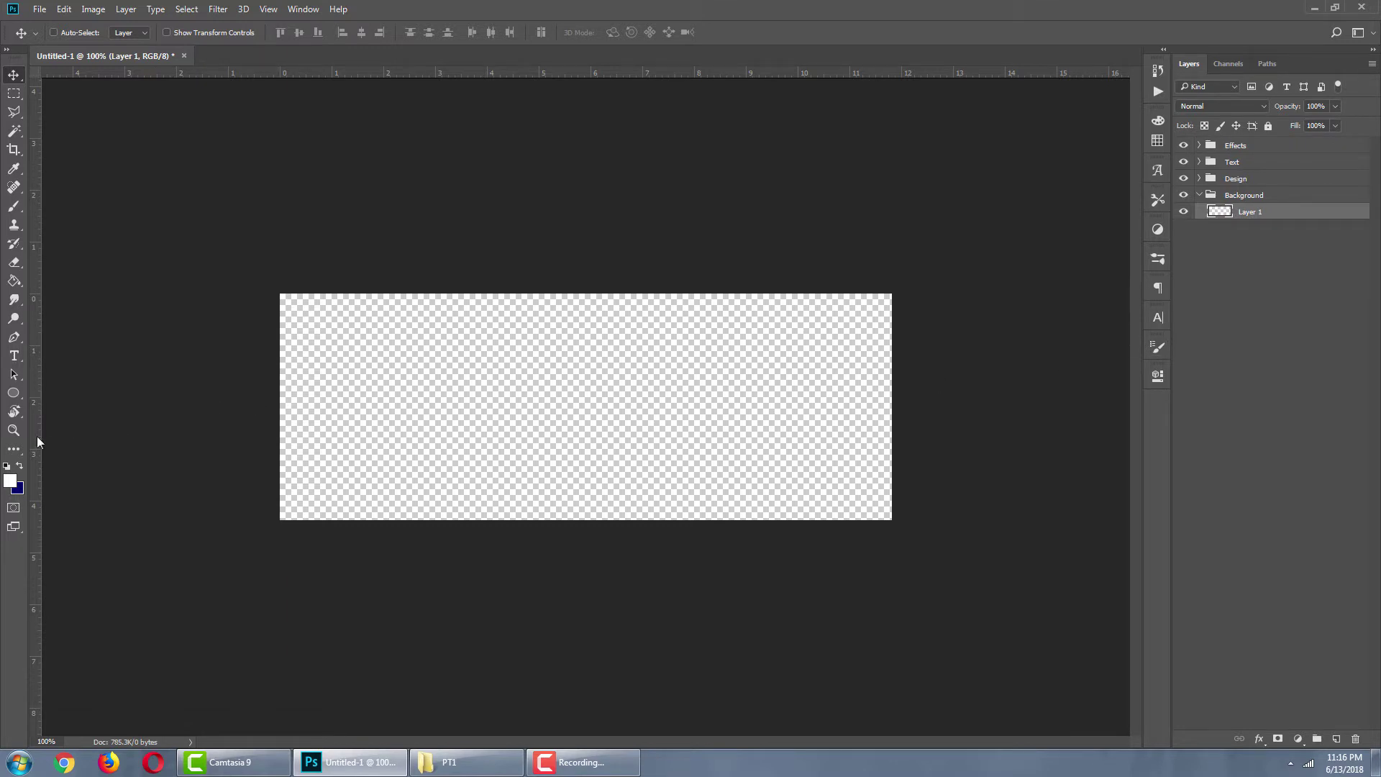
left_click(10, 481)
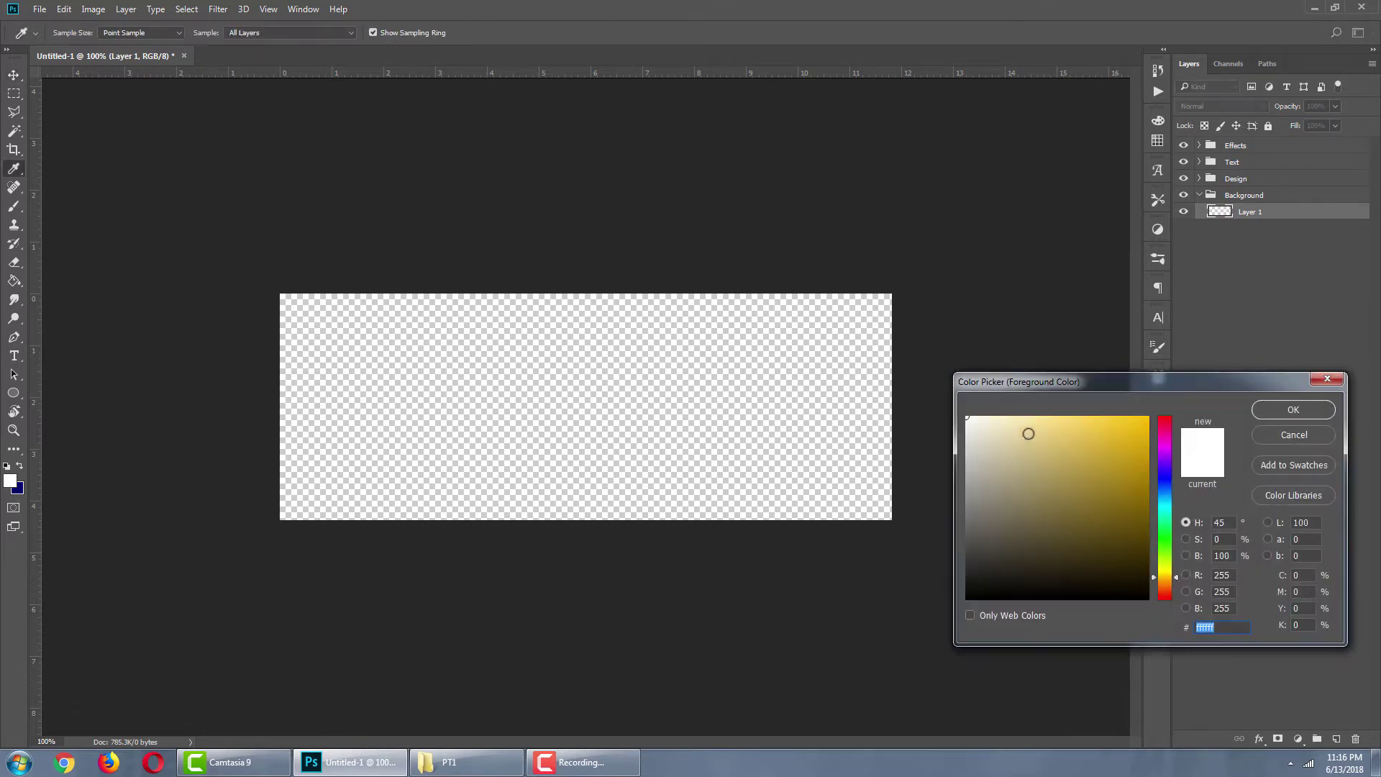
left_click(1305, 408)
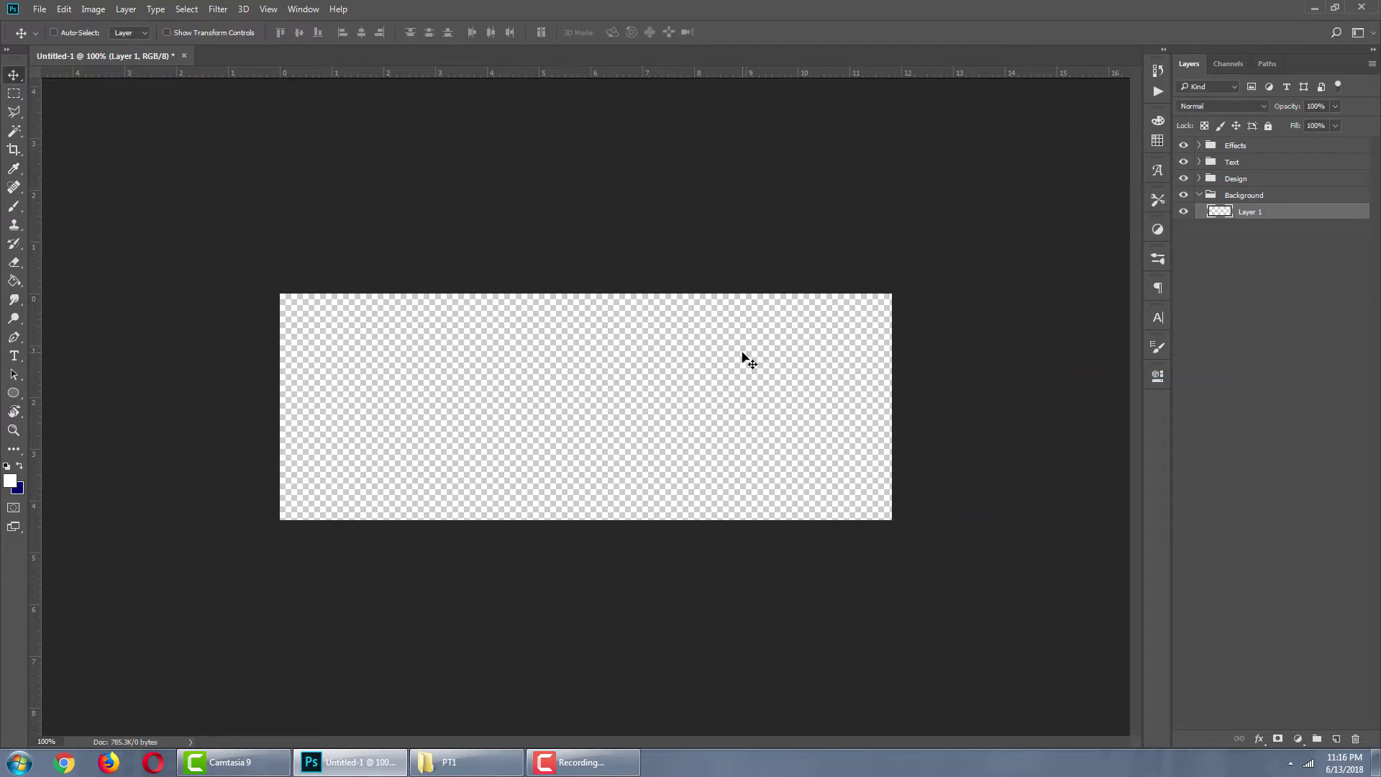
key("alt+BackSpace")
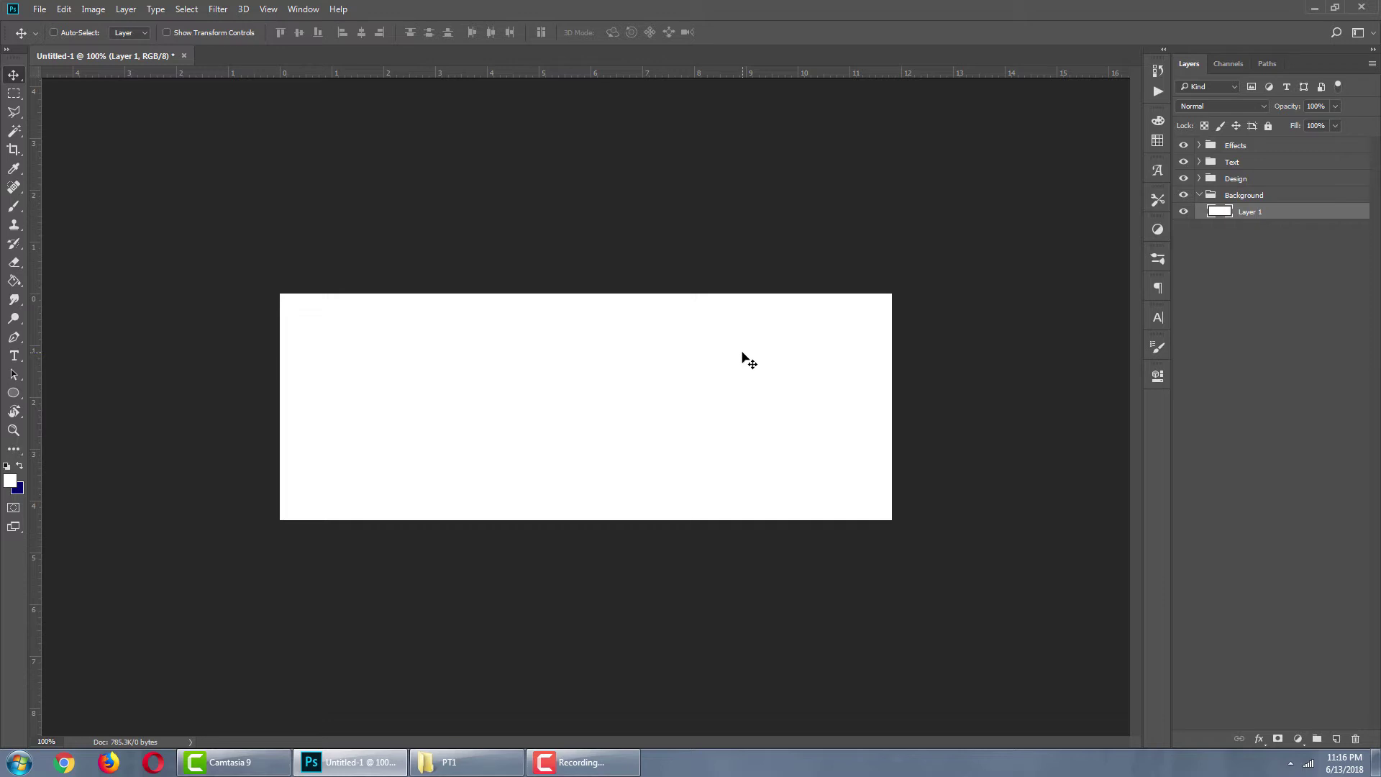
Choose a yellow foreground color and fill Layer 1 with it using the Paint Bucket tool.
left_click(9, 480)
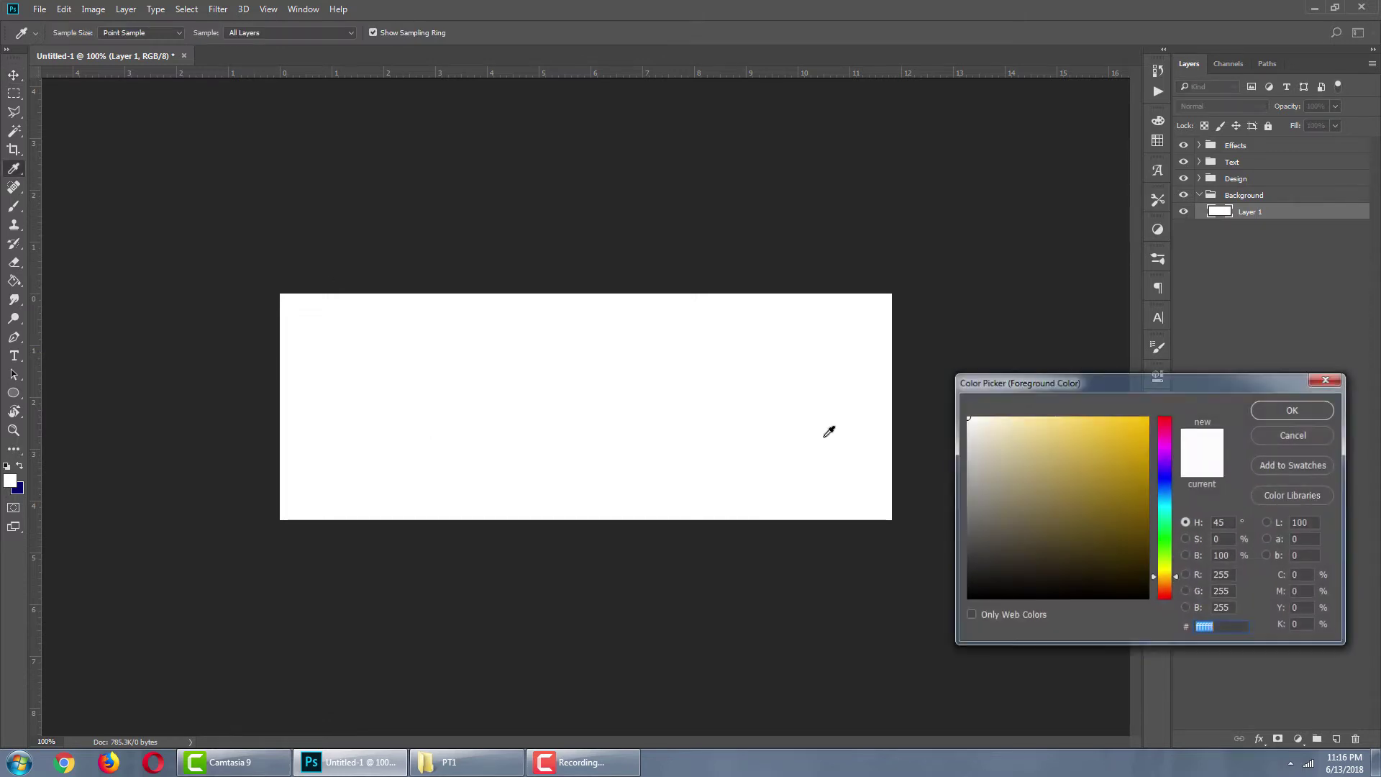
left_click(1109, 446)
left_click(1267, 412)
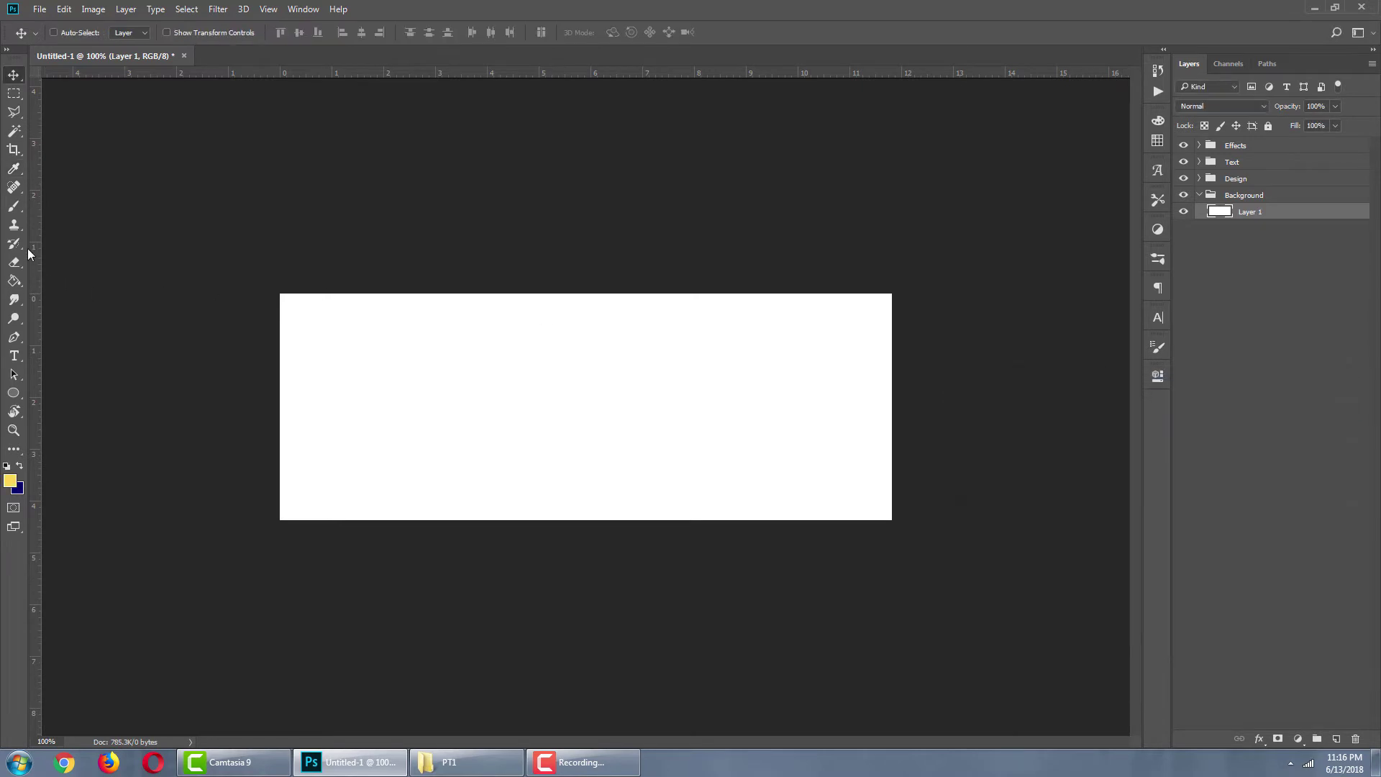
left_click(14, 280)
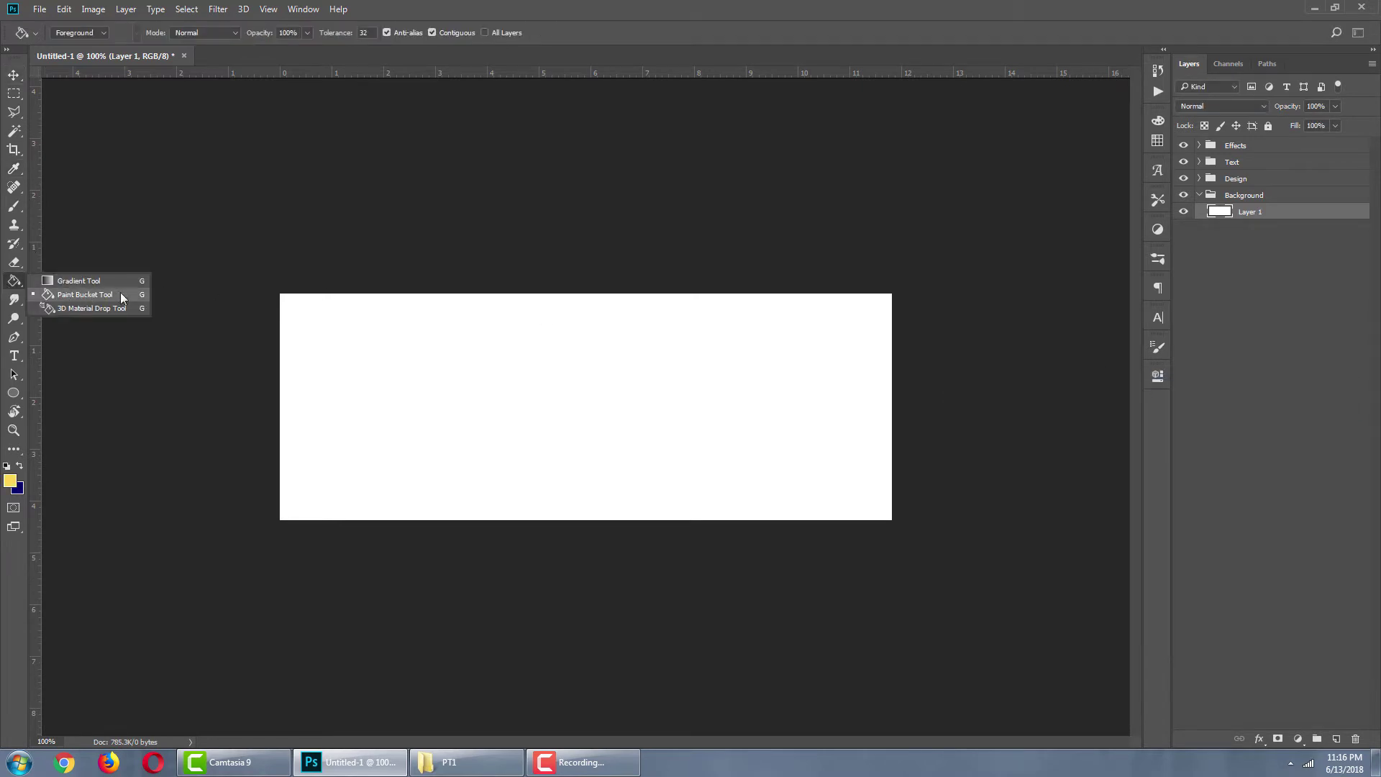
left_click(92, 295)
left_click(662, 380)
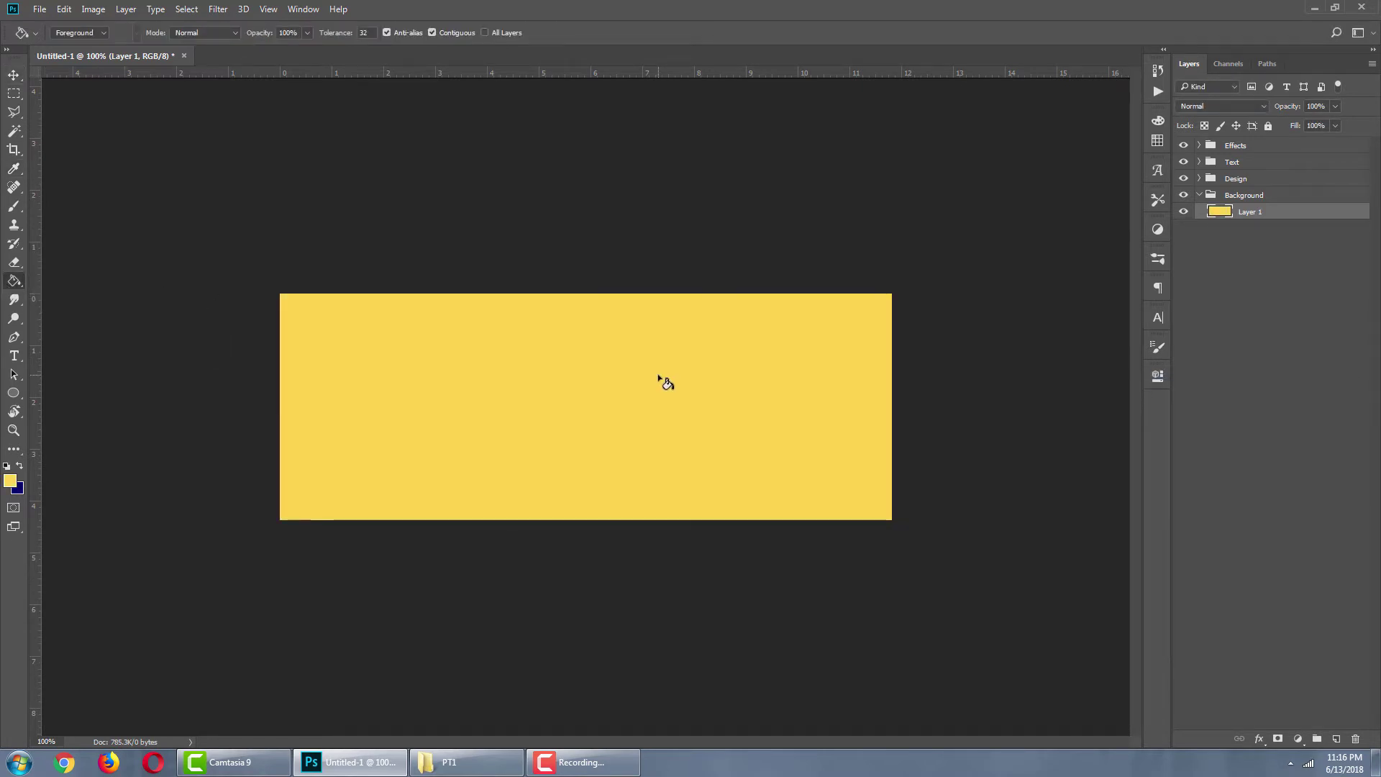
Set the foreground color to white (ffffff) and refill Layer 1 with the Paint Bucket tool.
left_click(10, 481)
left_click(967, 418)
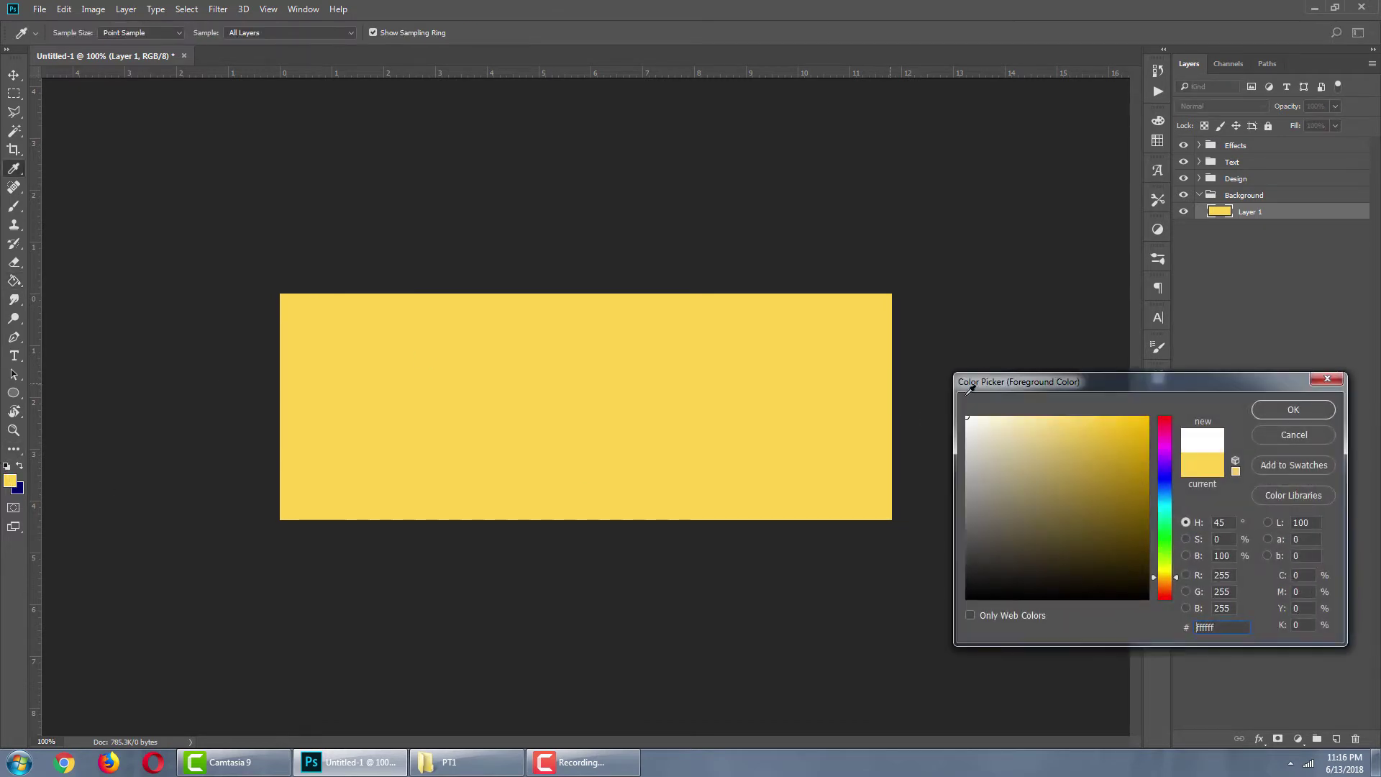
left_click(1292, 410)
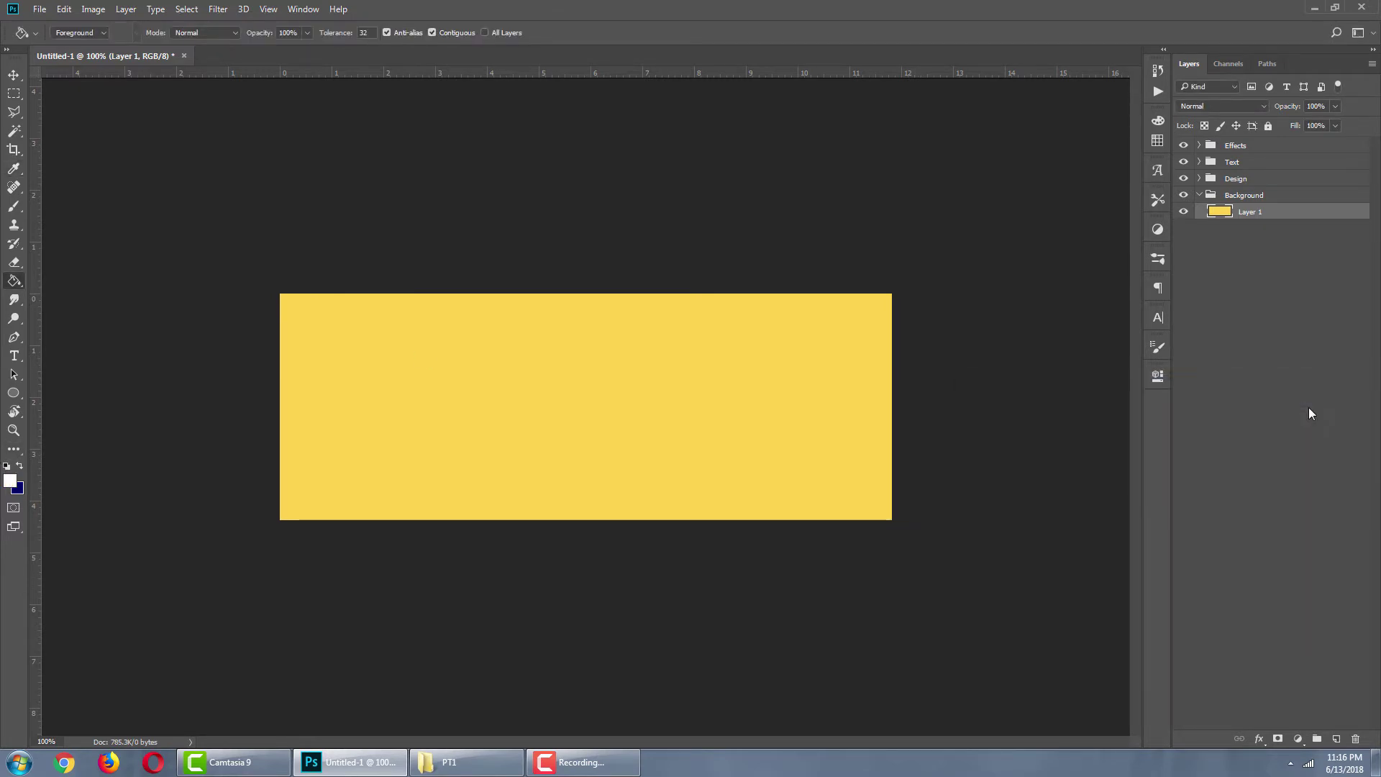
left_click(807, 428)
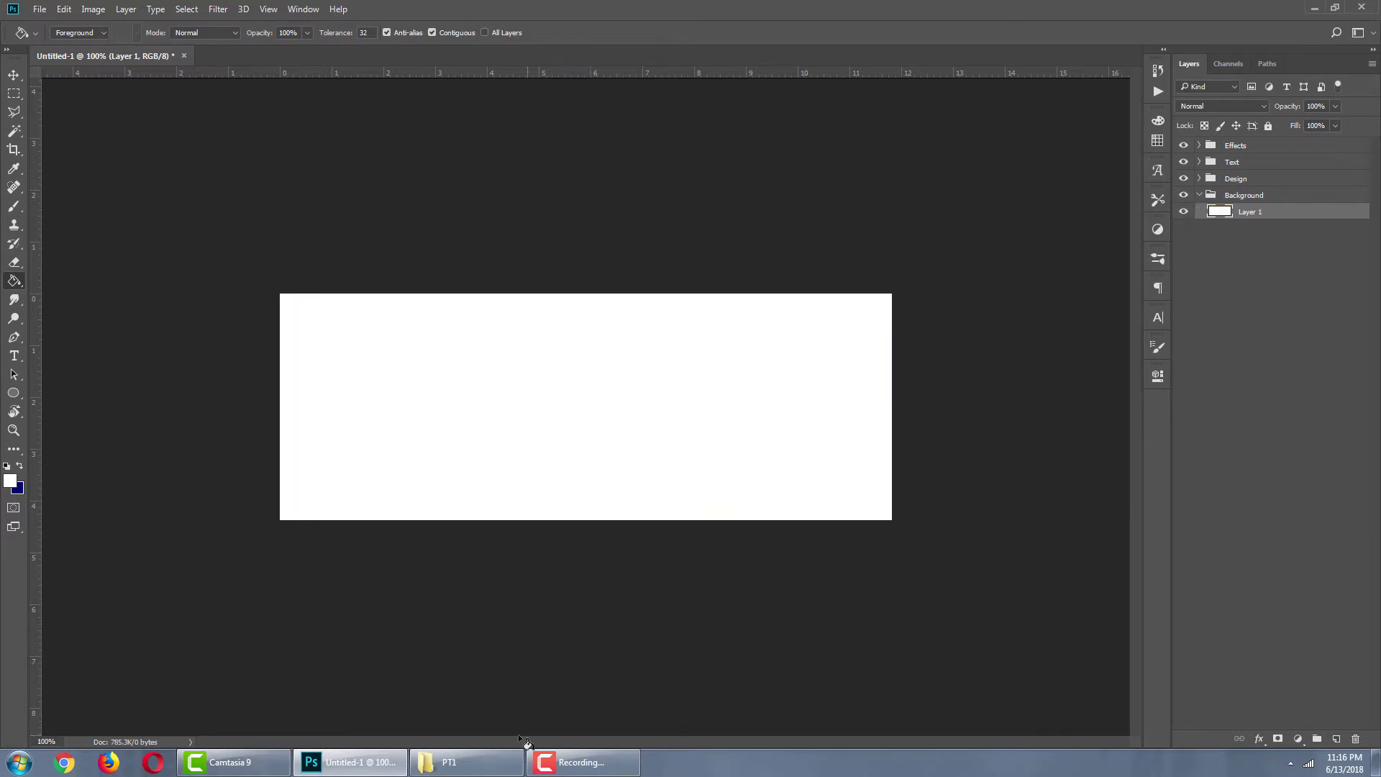
Switch to the PT1 folder in Windows Explorer and open the Stadium image in Photoshop.
mouse_move(510, 772)
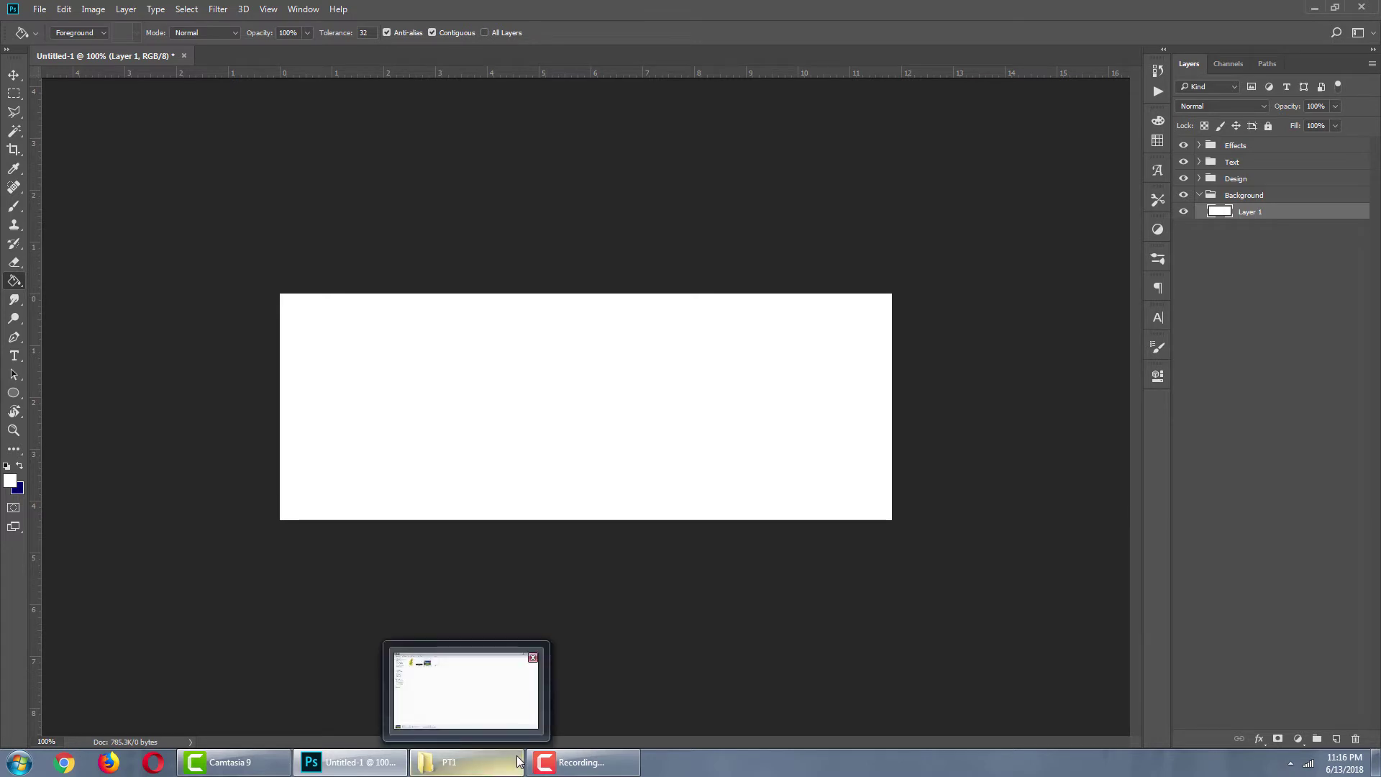
left_click(507, 773)
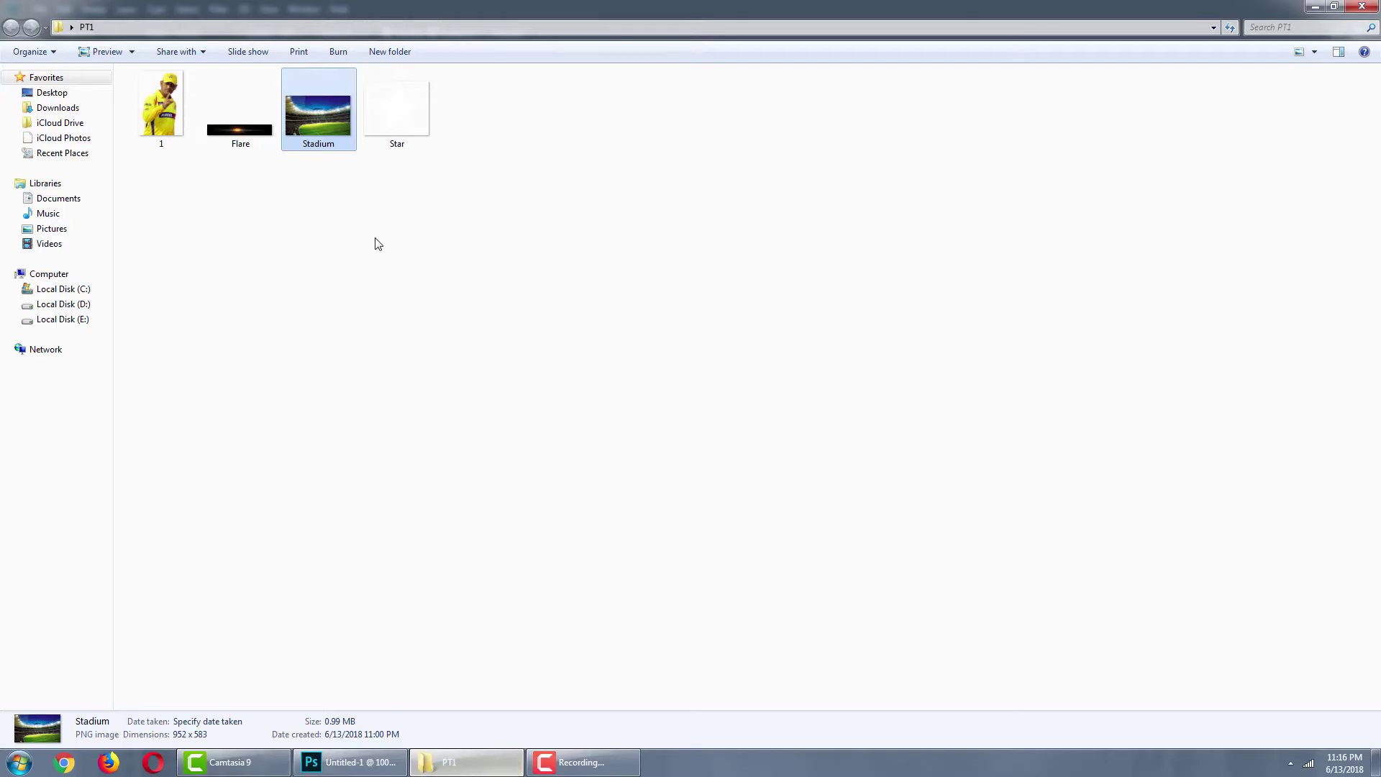
right_click(323, 117)
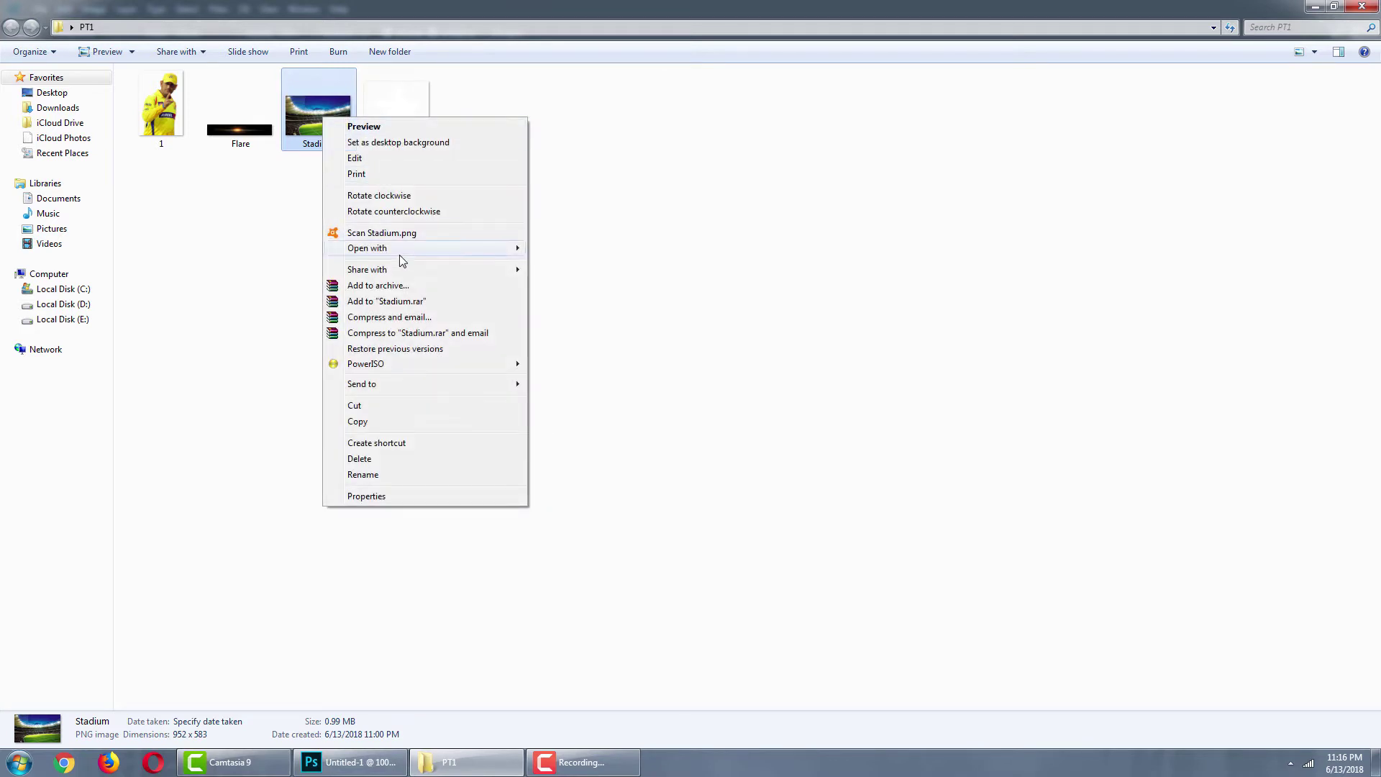
mouse_move(403, 250)
left_click(614, 248)
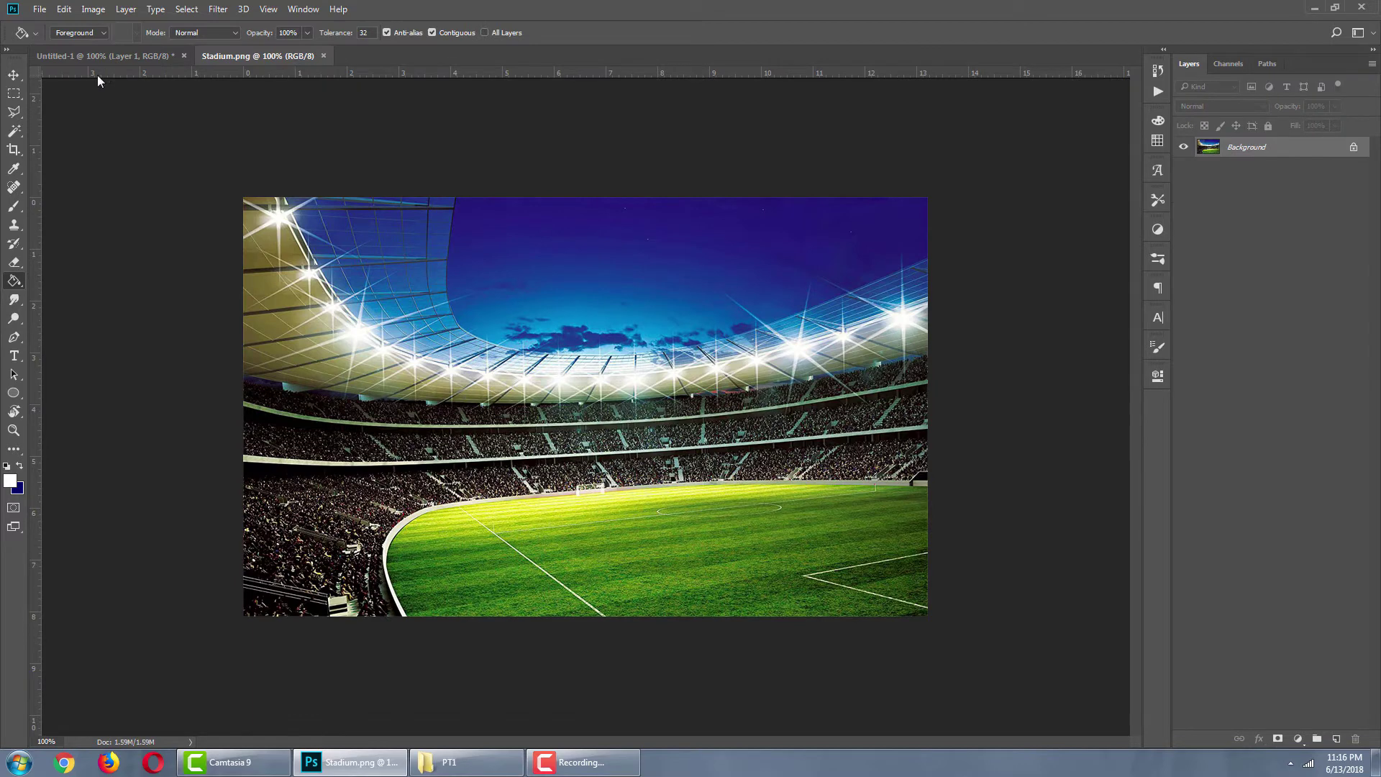
Copy the stadium image into the Untitled-1 document above Layer 1 with the Move tool and close Stadium.png.
left_click(14, 75)
left_click_drag(300, 56, 296, 118)
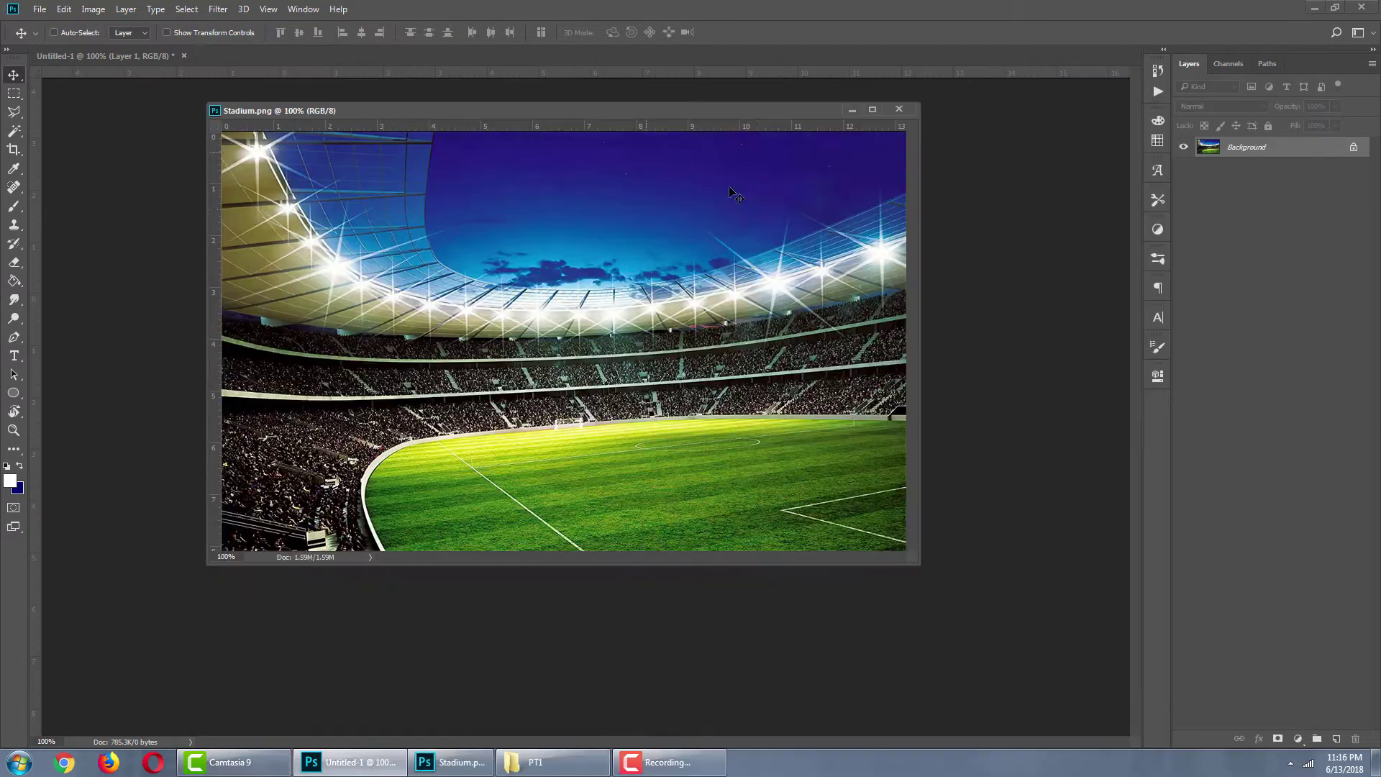
left_click_drag(542, 111, 856, 136)
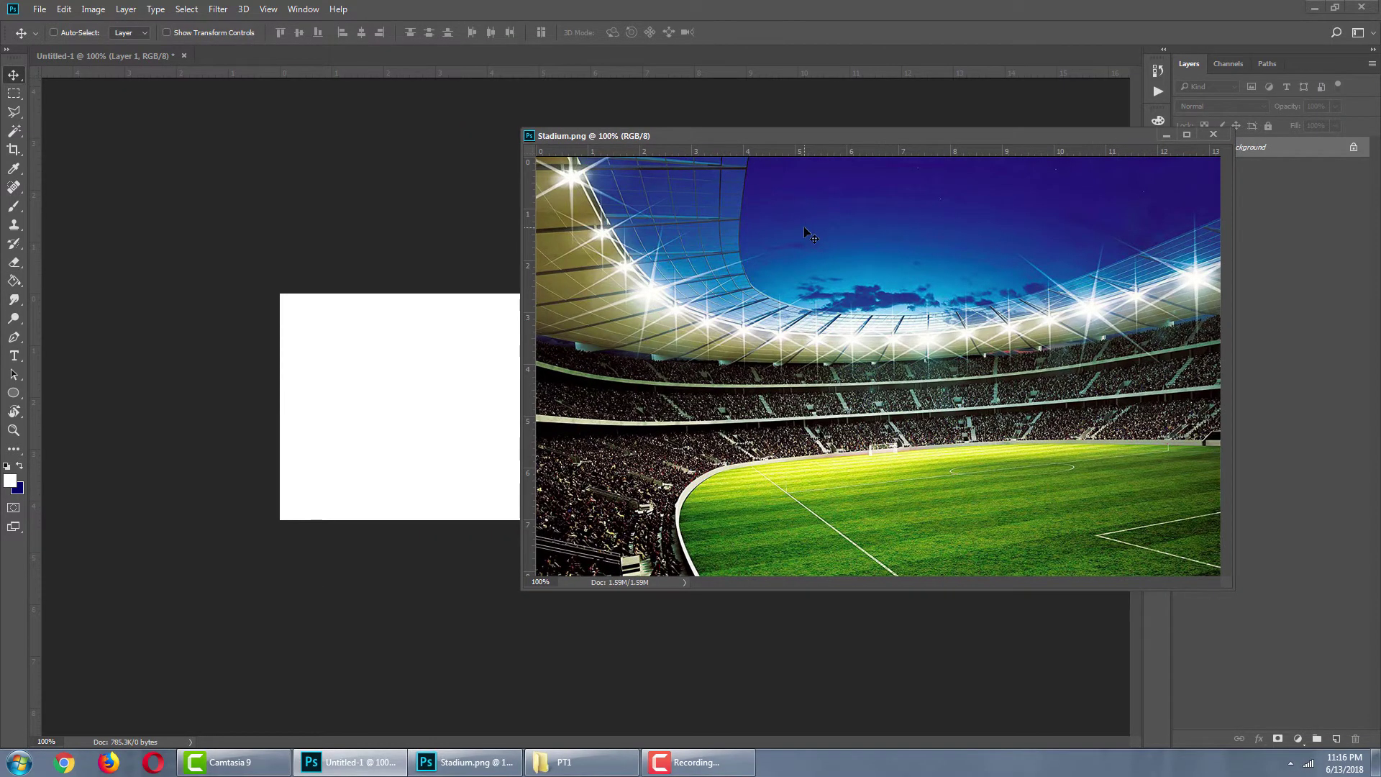
left_click_drag(805, 229, 462, 321)
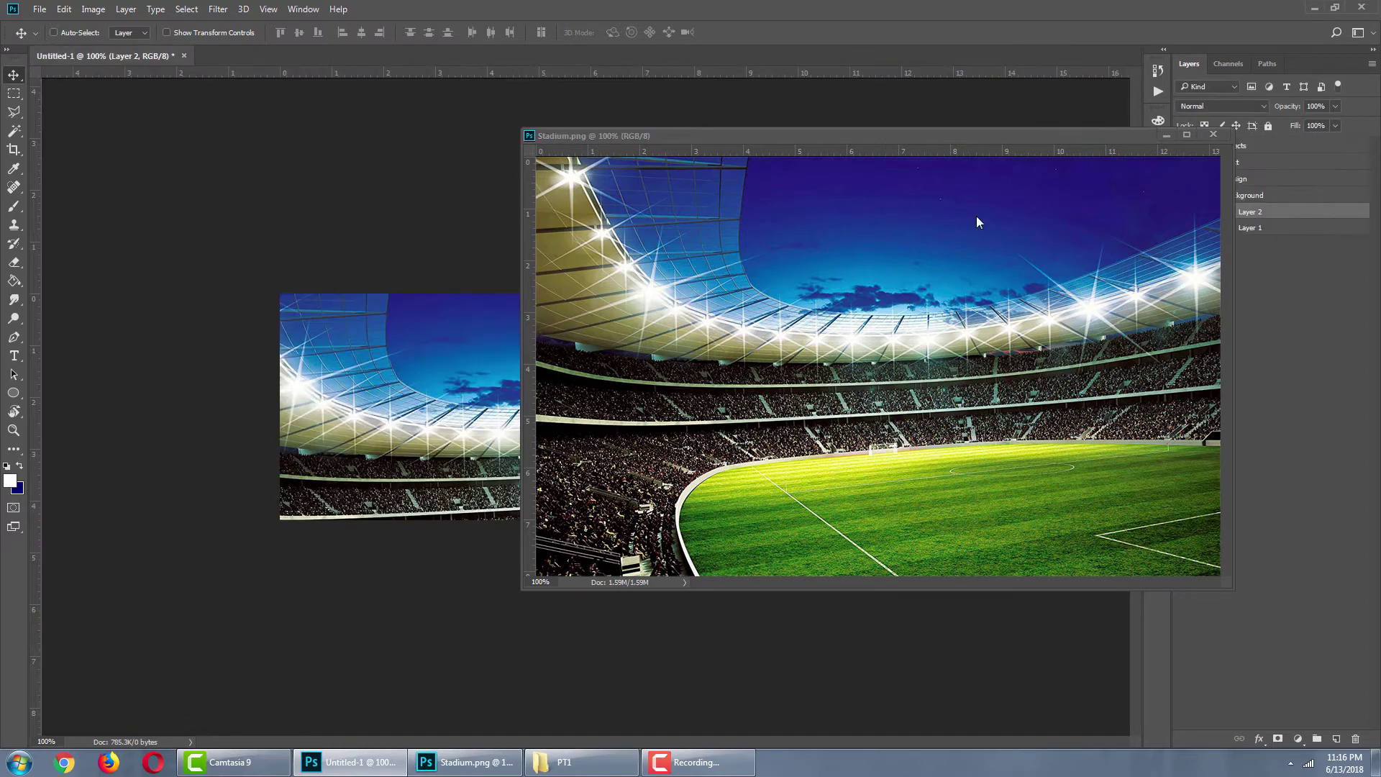
left_click(1213, 134)
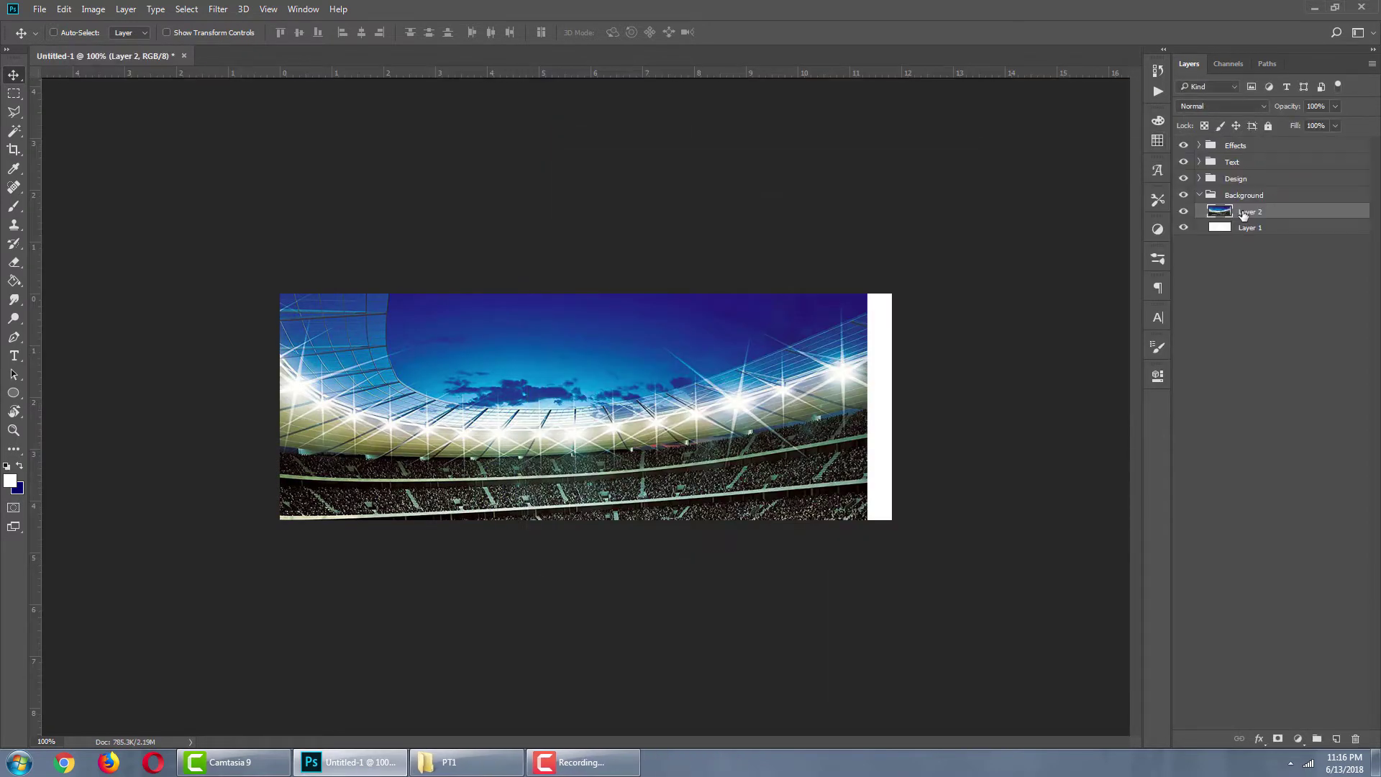
Rename the stadium image layer in the Background group as Bg.
double_click(1249, 213)
type("b")
key("Return")
Move the Bg layer to cover the whole canvas and scale it with Free Transform to about 90%.
left_click_drag(696, 438, 777, 456)
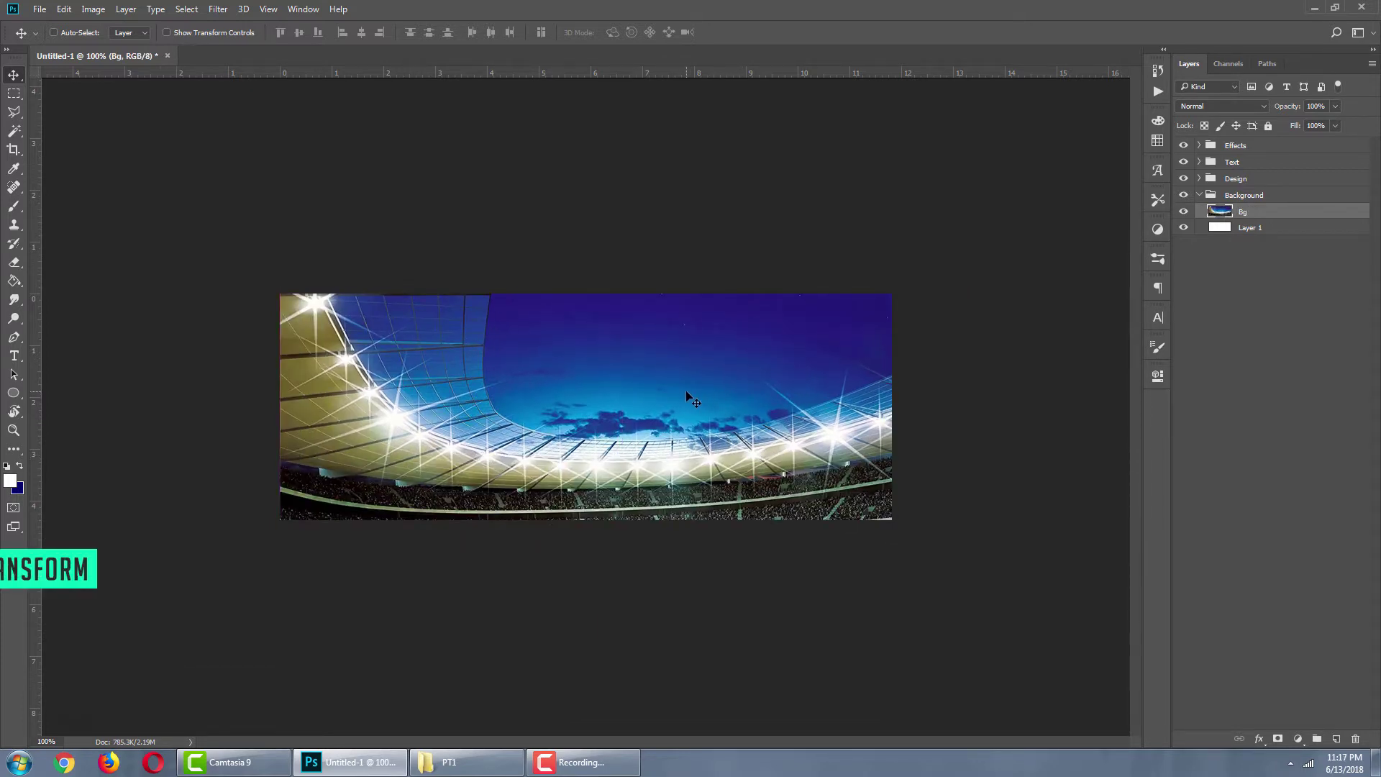
left_click(65, 9)
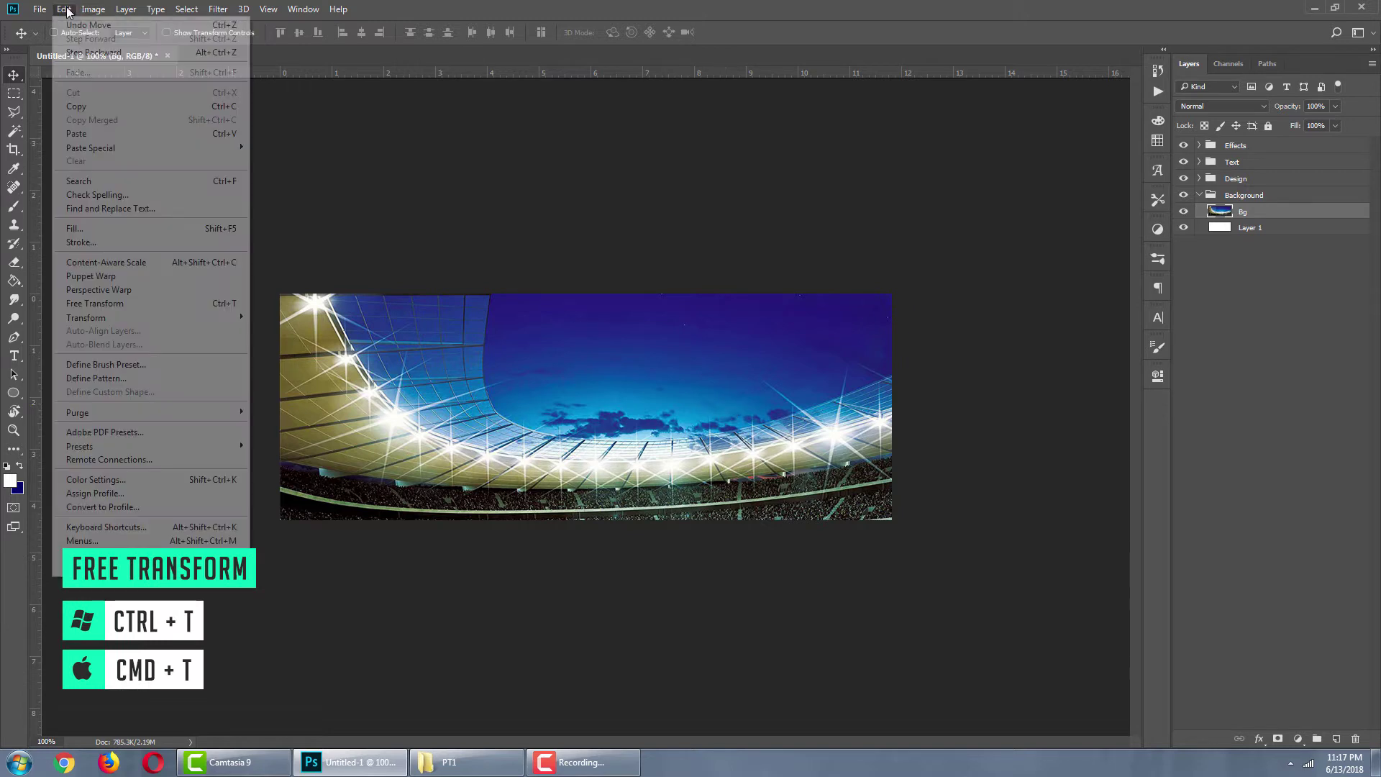
left_click(88, 304)
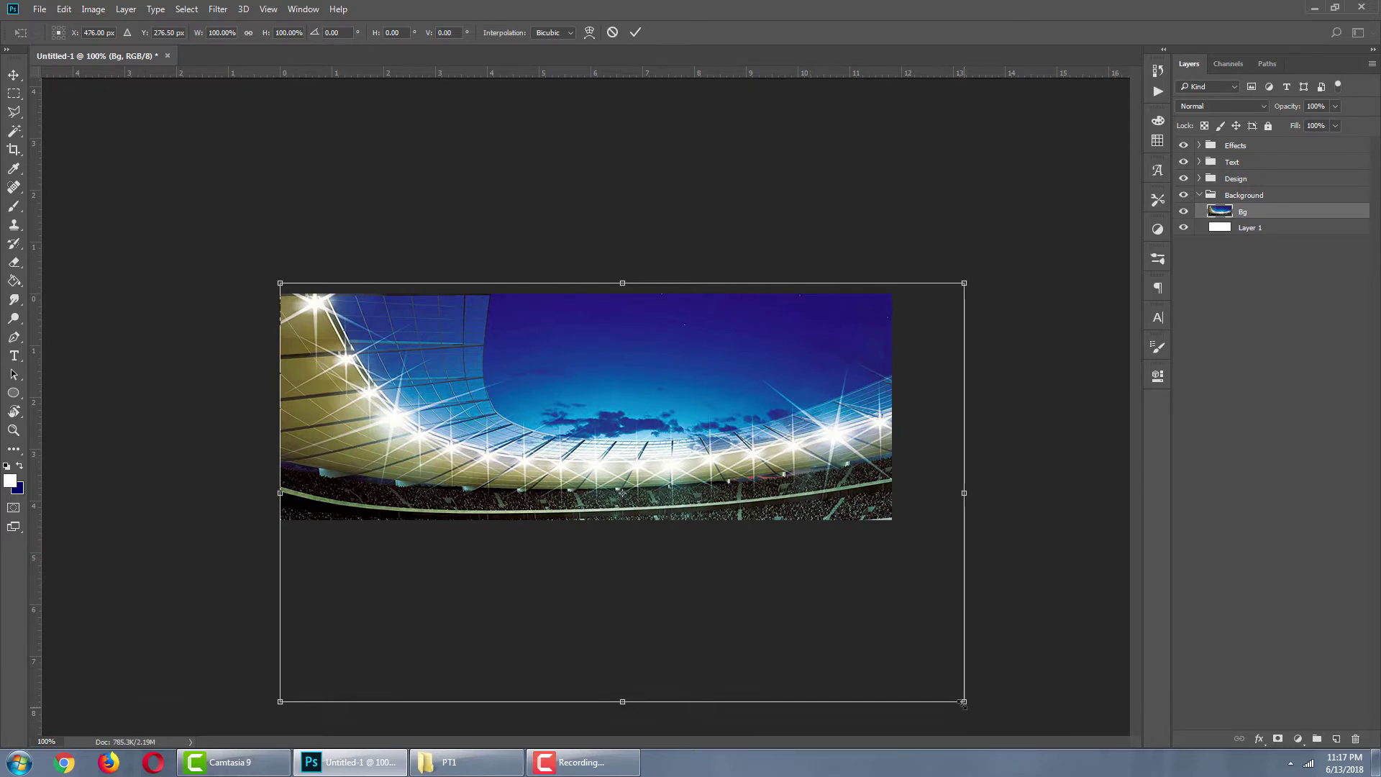
left_click_drag(965, 702, 897, 669)
Position the Bg layer vertically at Y 204 px over the canvas and apply the transform.
left_click_drag(564, 382, 560, 352)
key("Down")
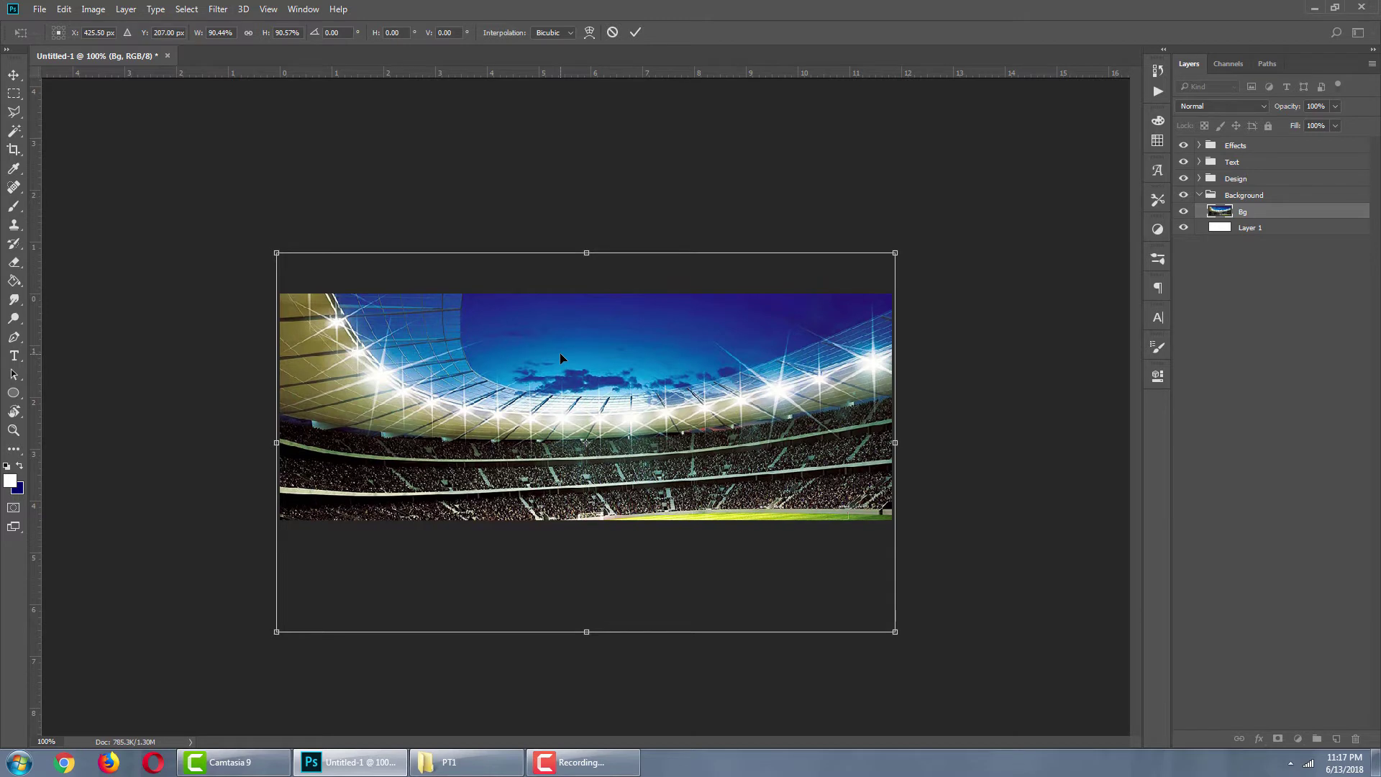
key("Down")
key("Down")
key("Down")
key("Down")
key("Down")
key("Down")
key("Down")
key("Down")
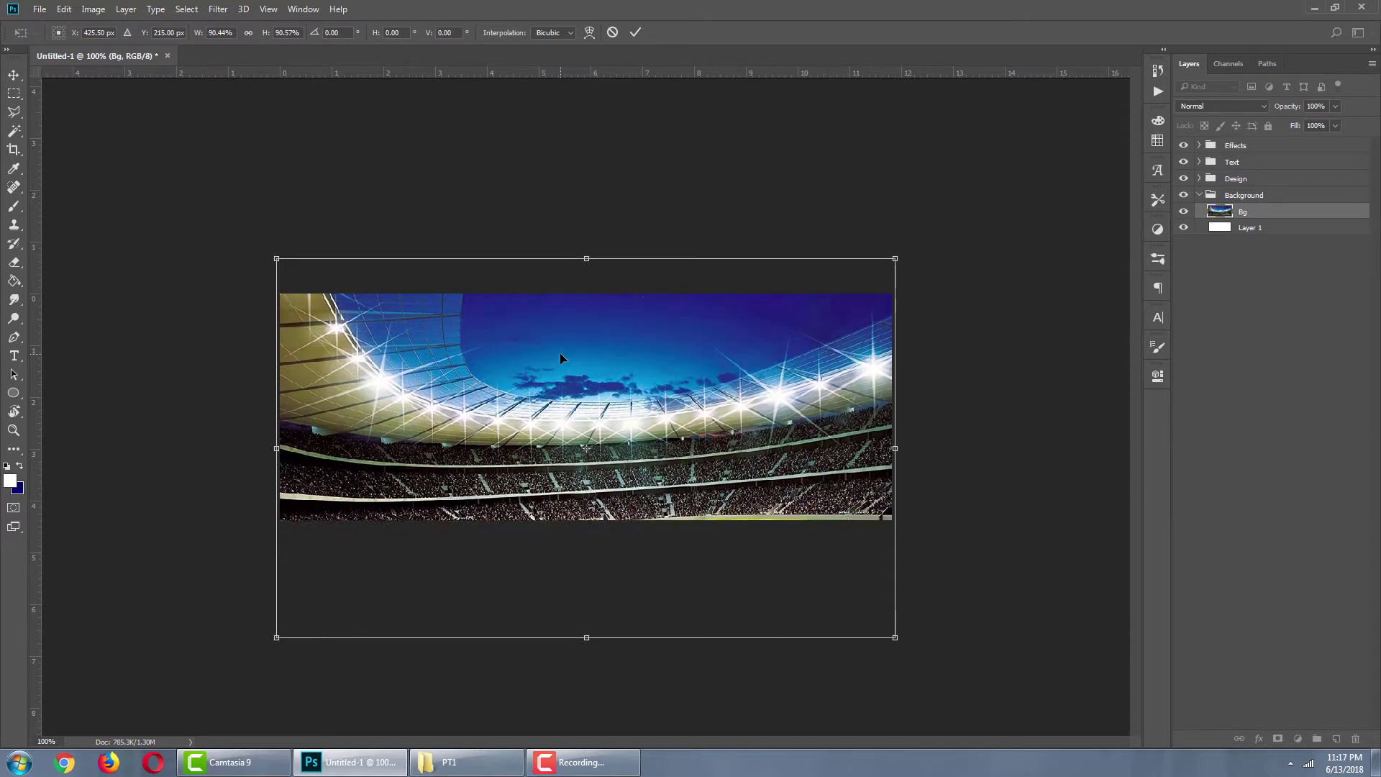
key("Down")
key("Down")
key("Down")
key("Down")
key("Down")
key("Down")
key("Down")
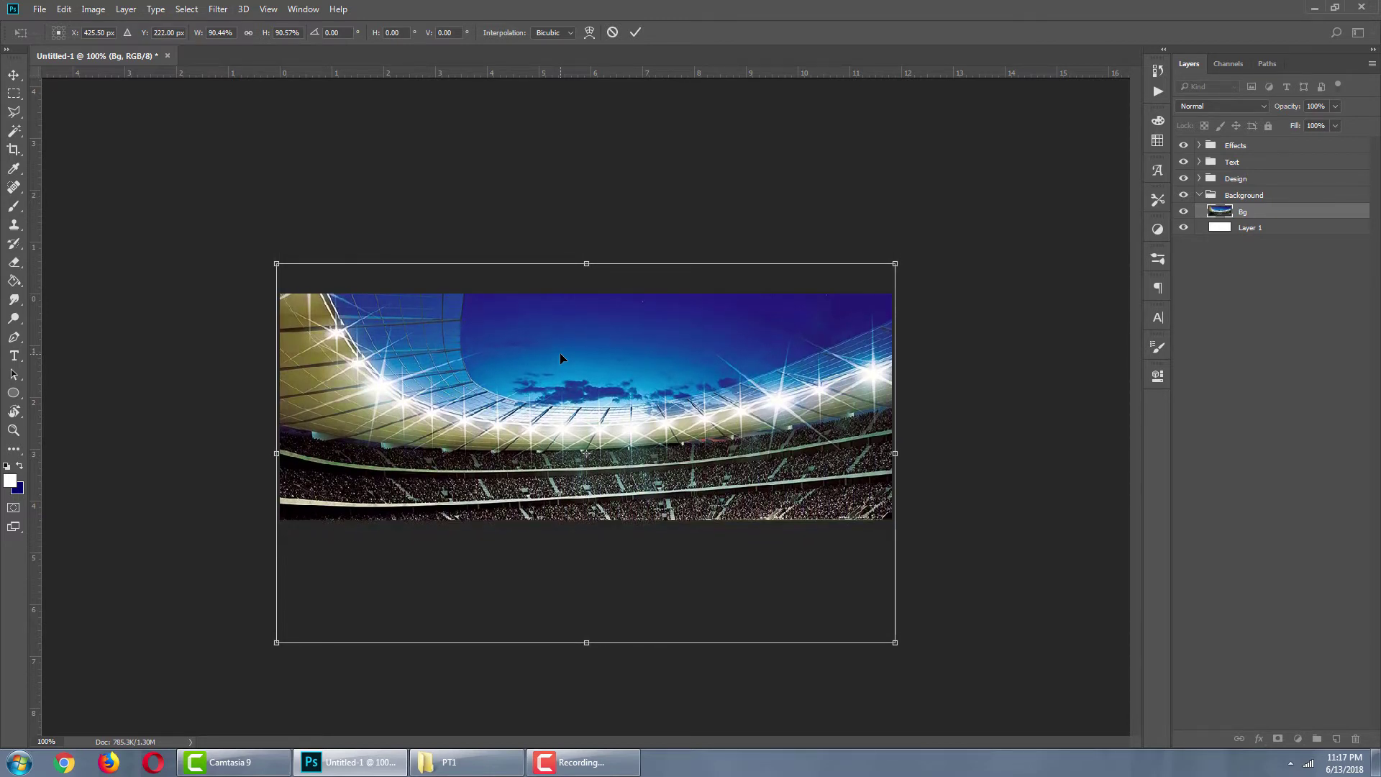
key("Up")
key("Up")
key("Up")
key("Up")
key("Up")
key("Up")
key("Up")
key("Up")
key("Up")
key("Up")
key("Up")
key("Up")
key("Up")
key("Up")
key("Up")
key("Up")
key("Up")
key("Up")
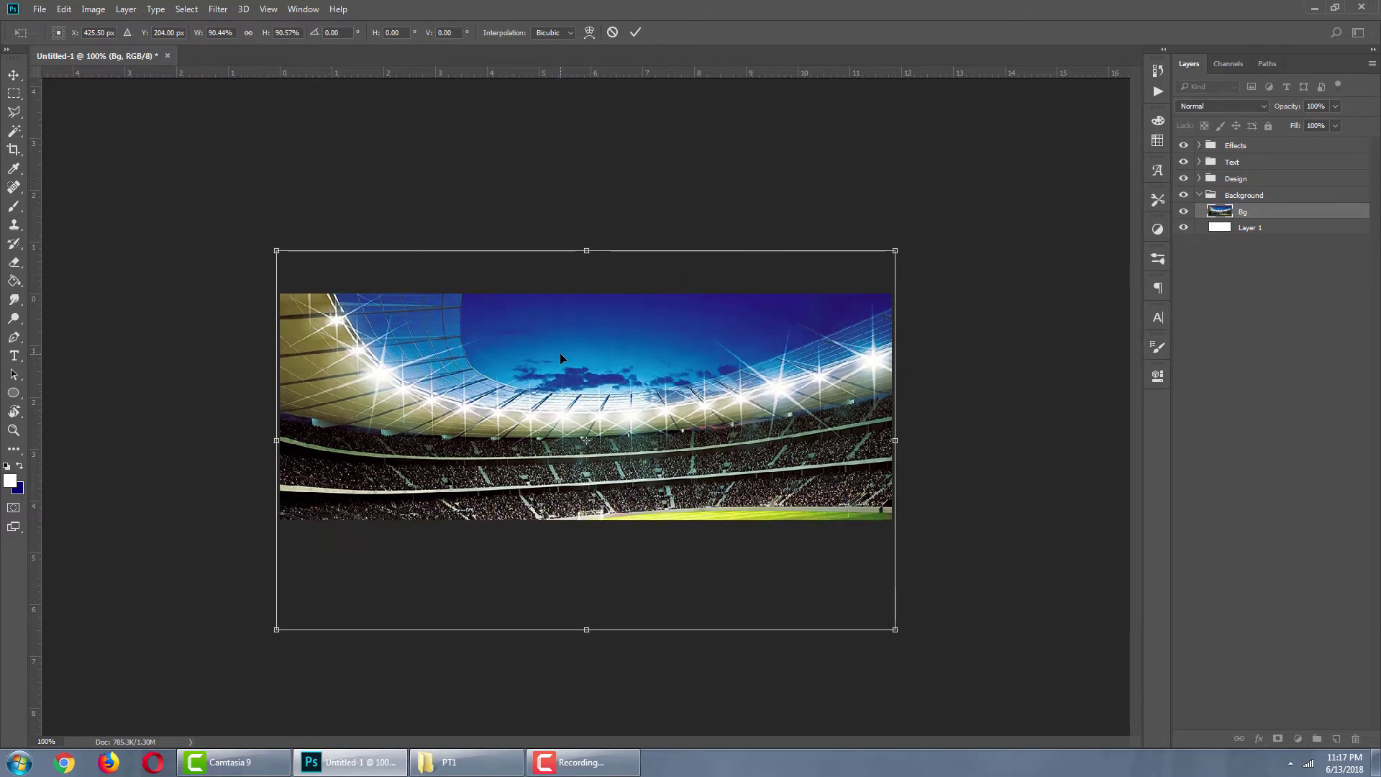
key("Return")
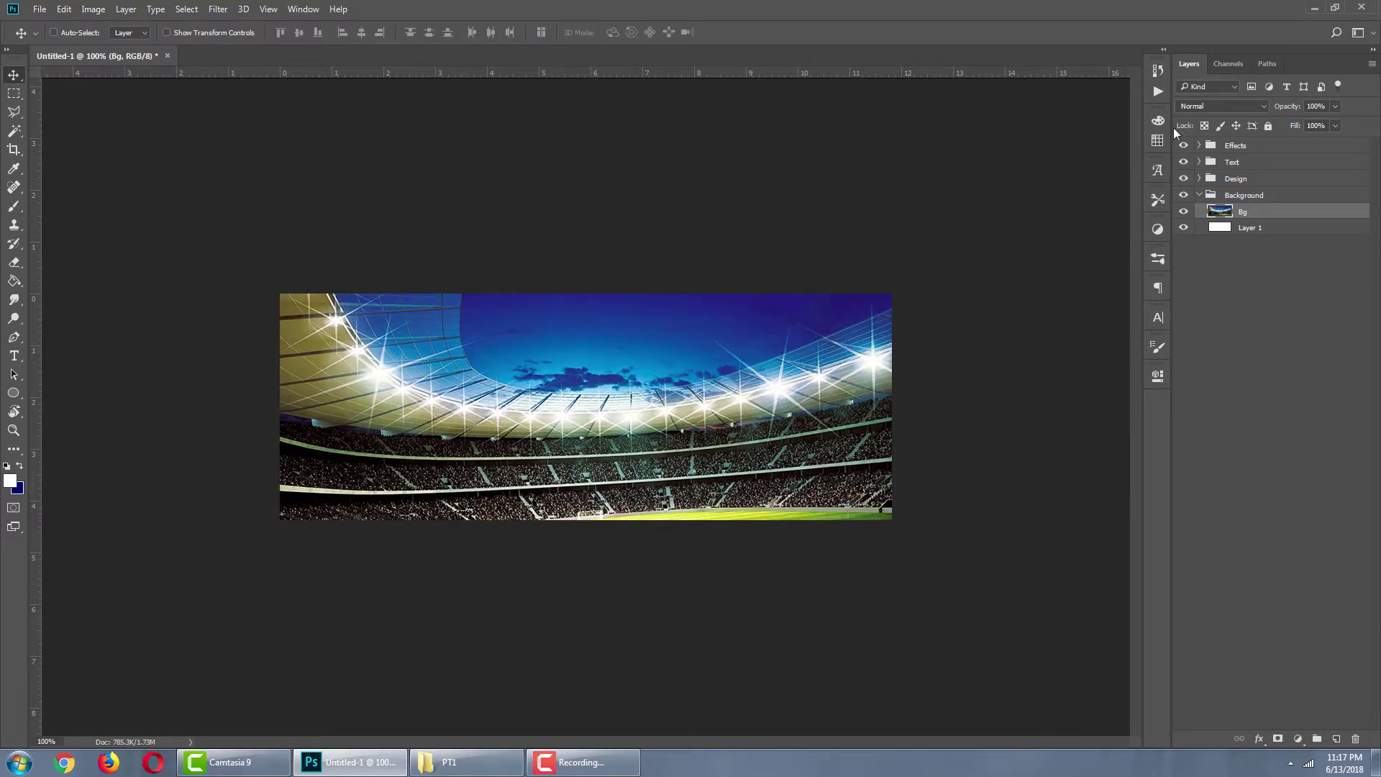
Collapse the Background group, expand the Design group and select its Layer 1.
left_click(1199, 195)
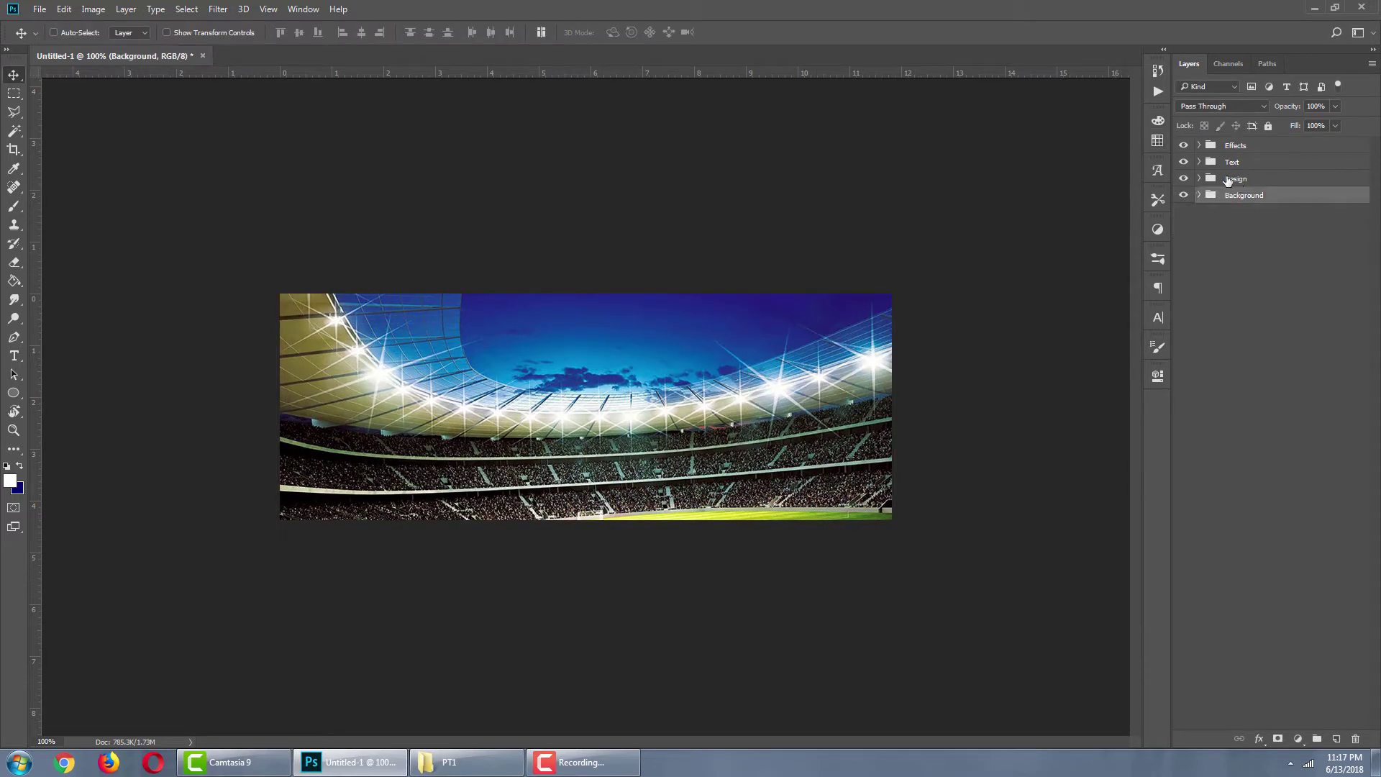
left_click(1199, 179)
left_click(1251, 196)
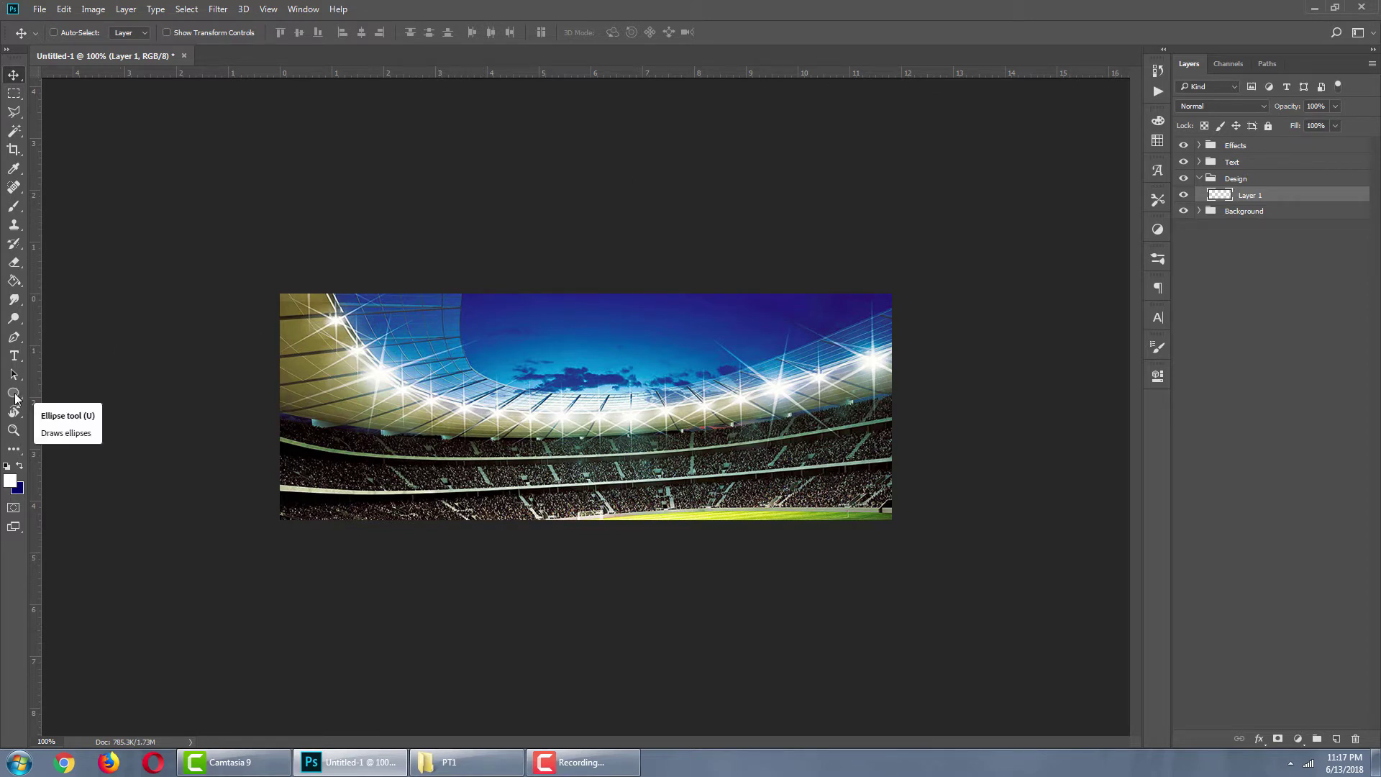
Set the foreground colour to #212121 and draw a rectangle of about 967 × 381 px covering the whole canvas.
left_click_drag(15, 398, 67, 394)
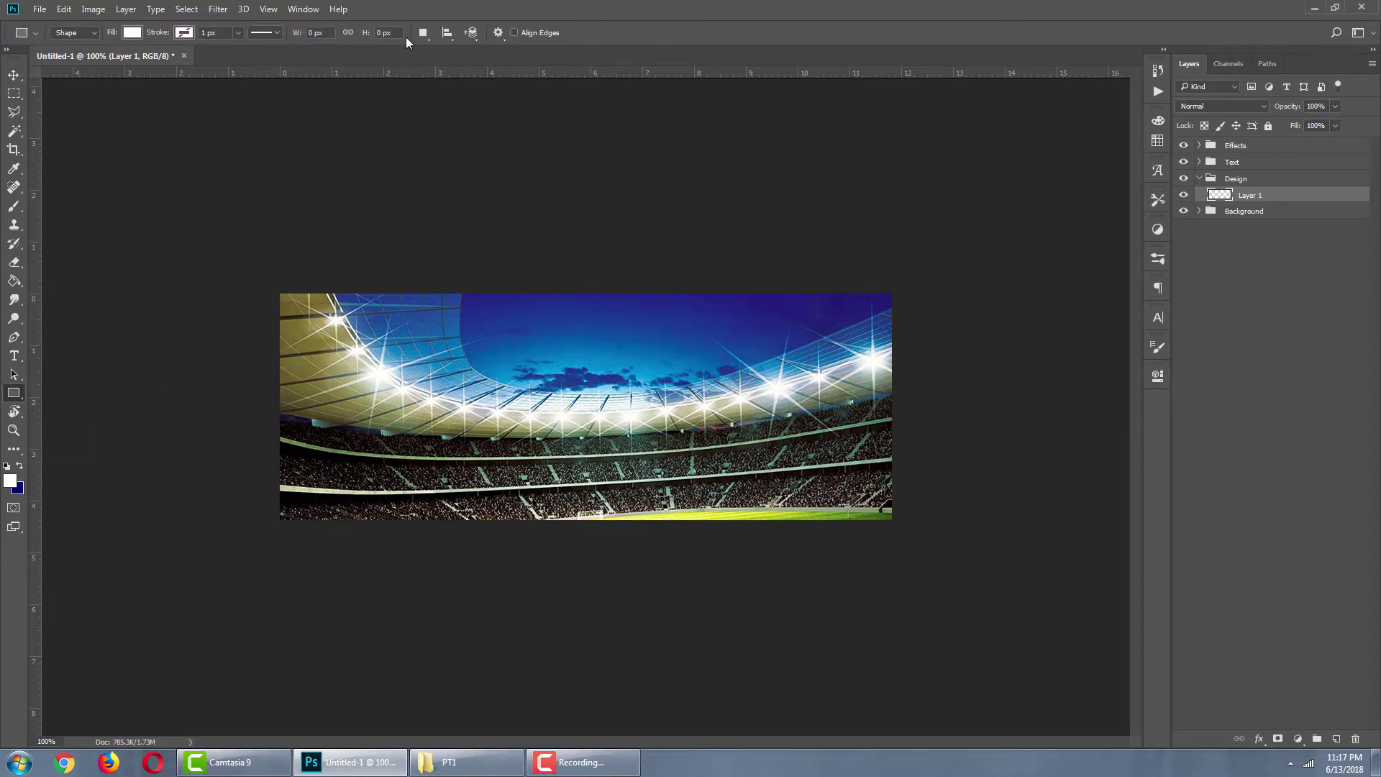
left_click(9, 482)
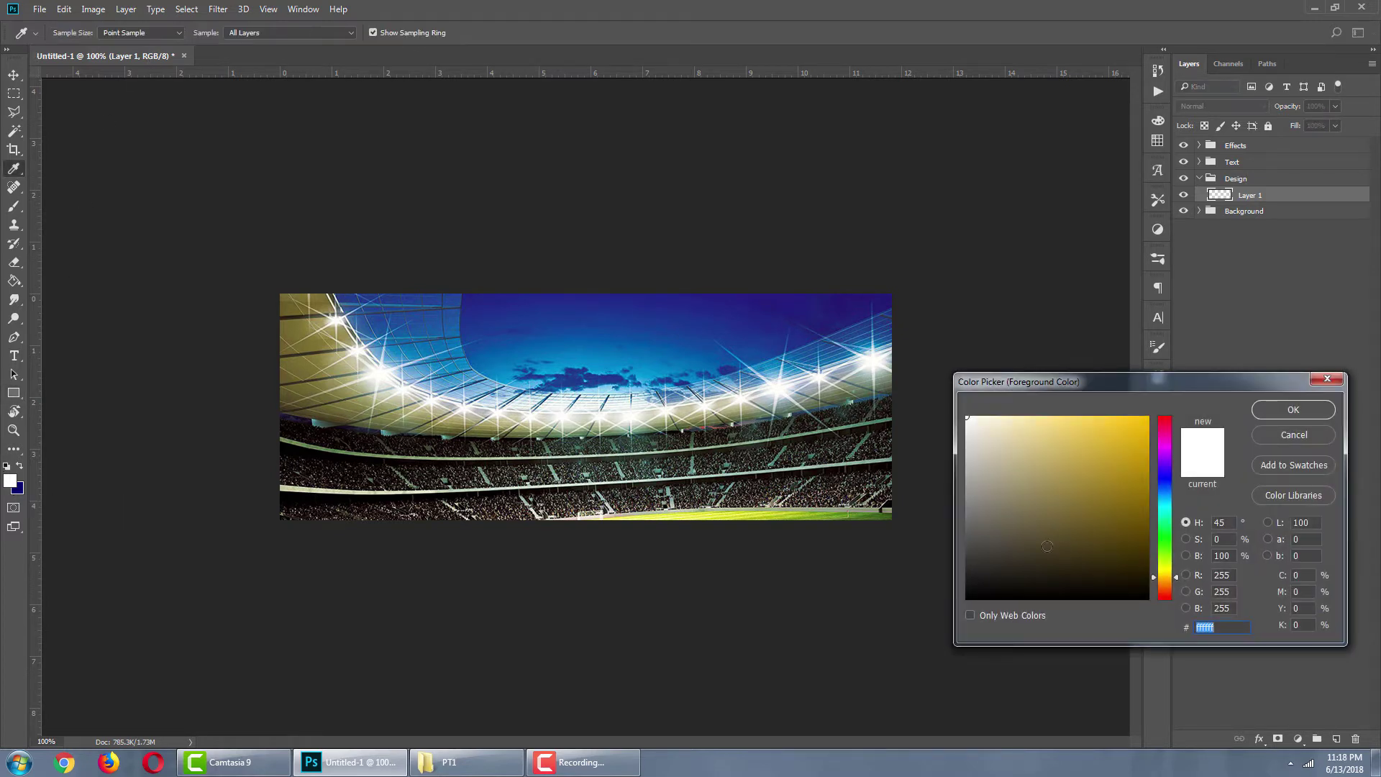
left_click_drag(1048, 545, 962, 576)
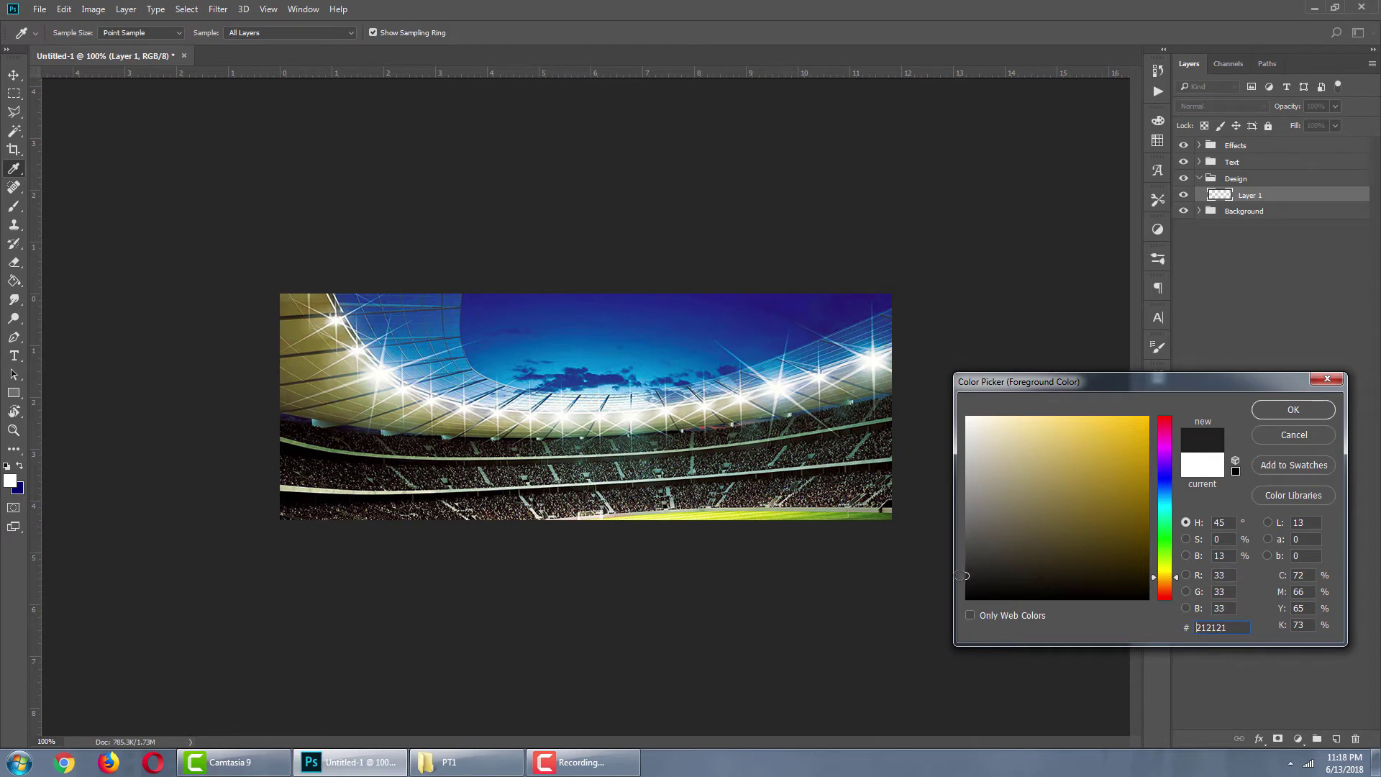
left_click(1297, 411)
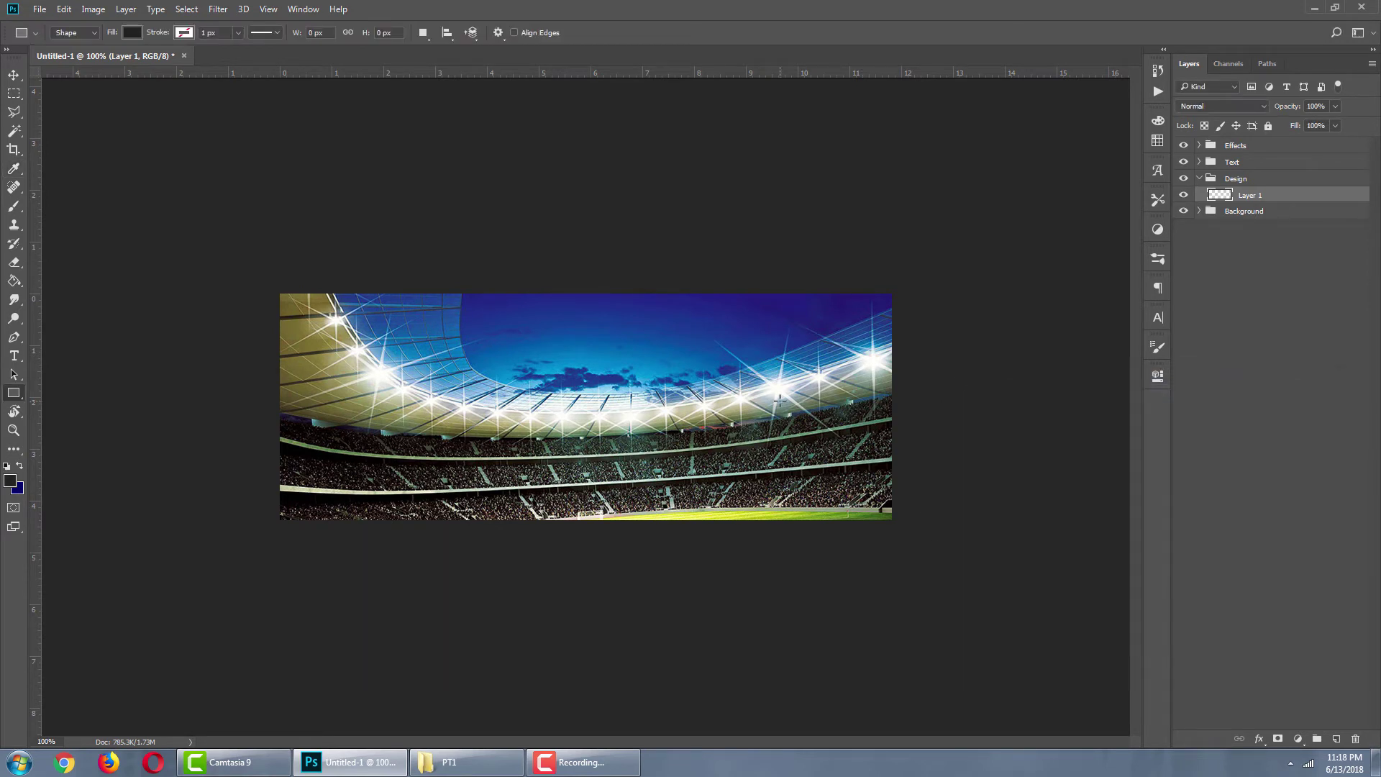
left_click_drag(255, 273, 951, 547)
left_click(1156, 377)
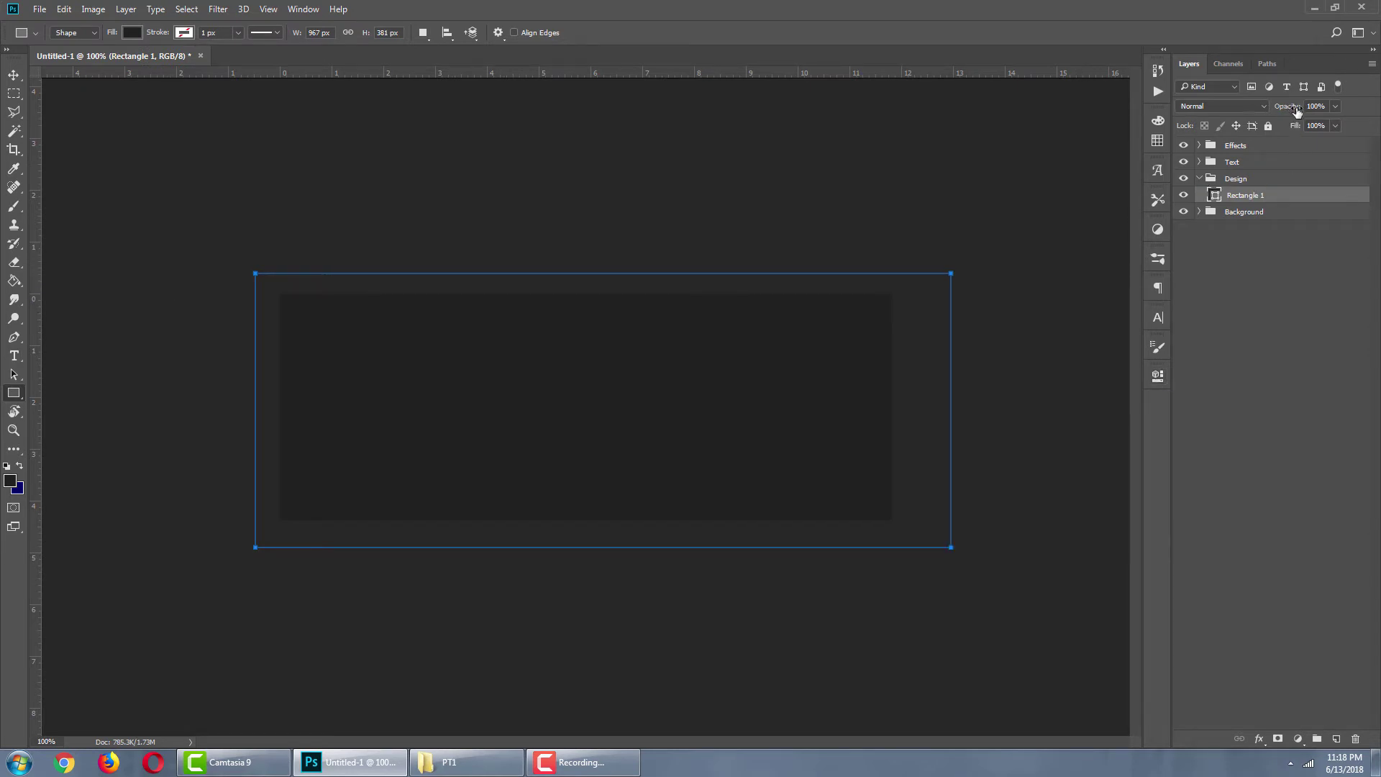
Set the rectangle layer's opacity to 56% and compare the banner with and without it.
mouse_move(1297, 110)
left_mouse_down()
mouse_move(1279, 113)
mouse_move(1304, 106)
left_mouse_up()
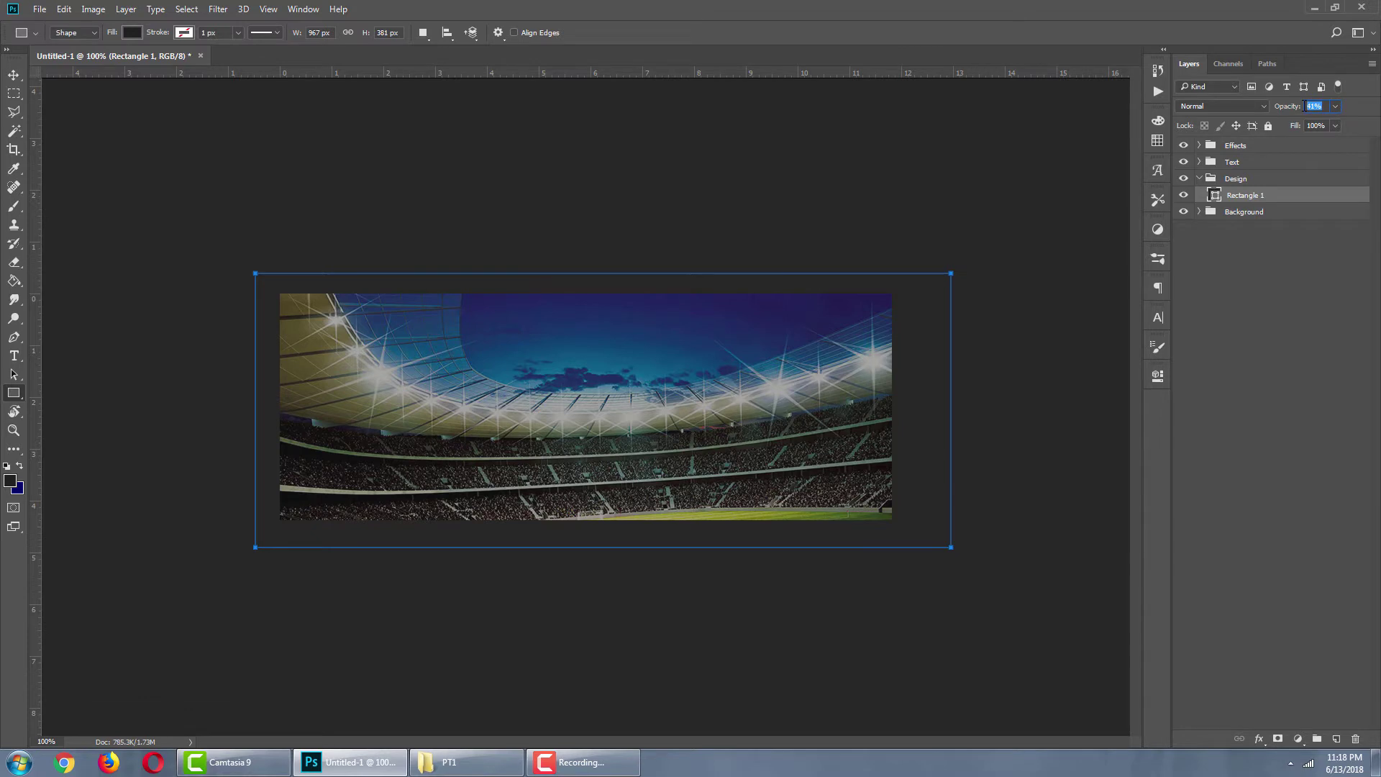
type("56")
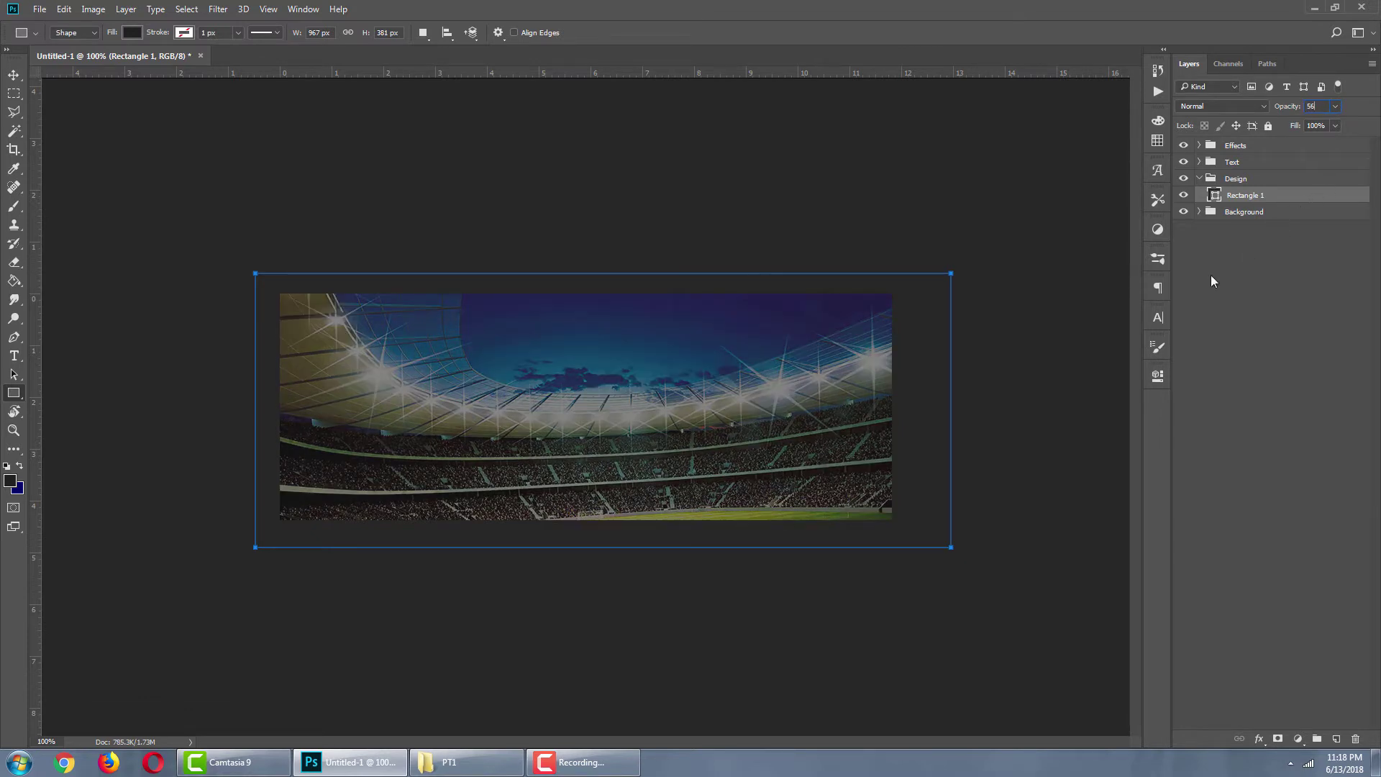
left_click(14, 72)
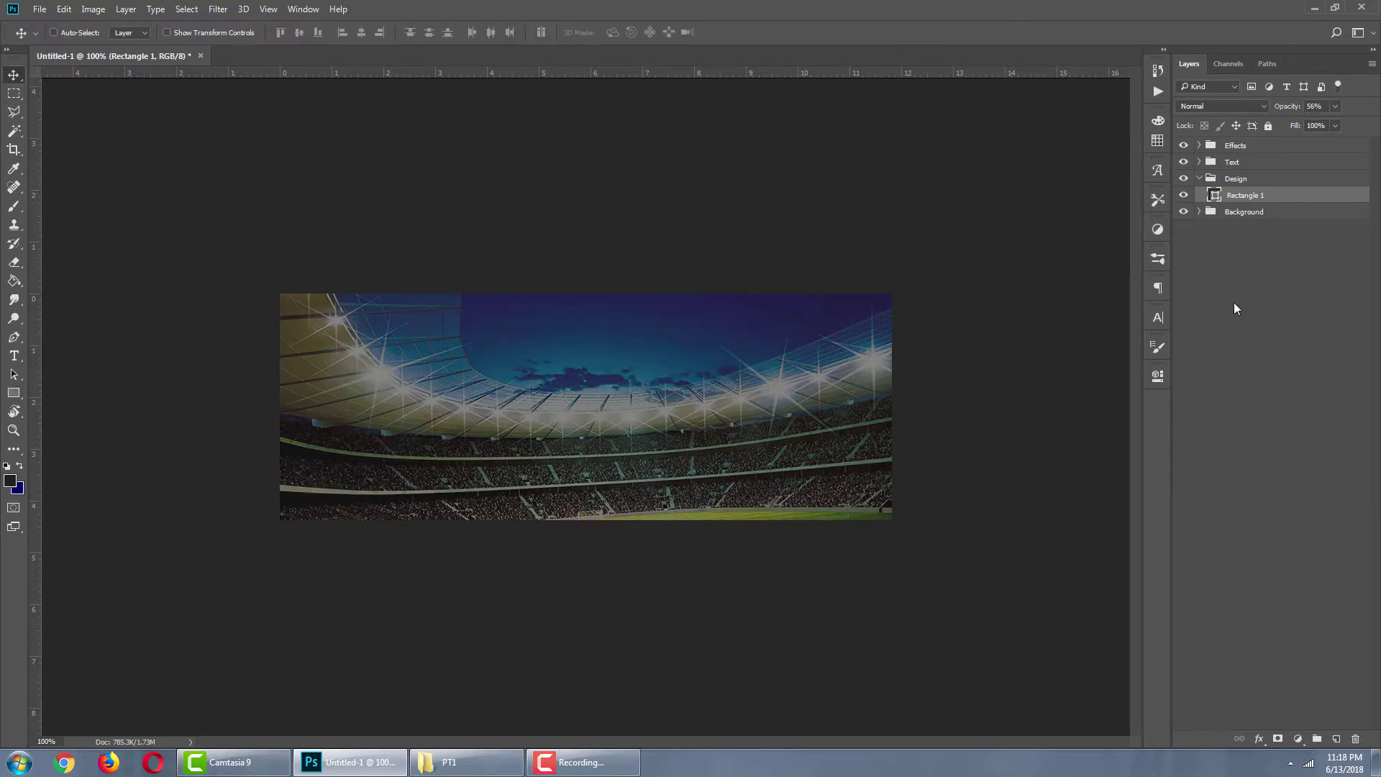
left_click(1183, 195)
left_click(1184, 195)
left_click(1184, 195)
left_click(1183, 195)
Rename the rectangle layer in the Design group as Mask.
double_click(1239, 196)
type("Mask")
key("Return")
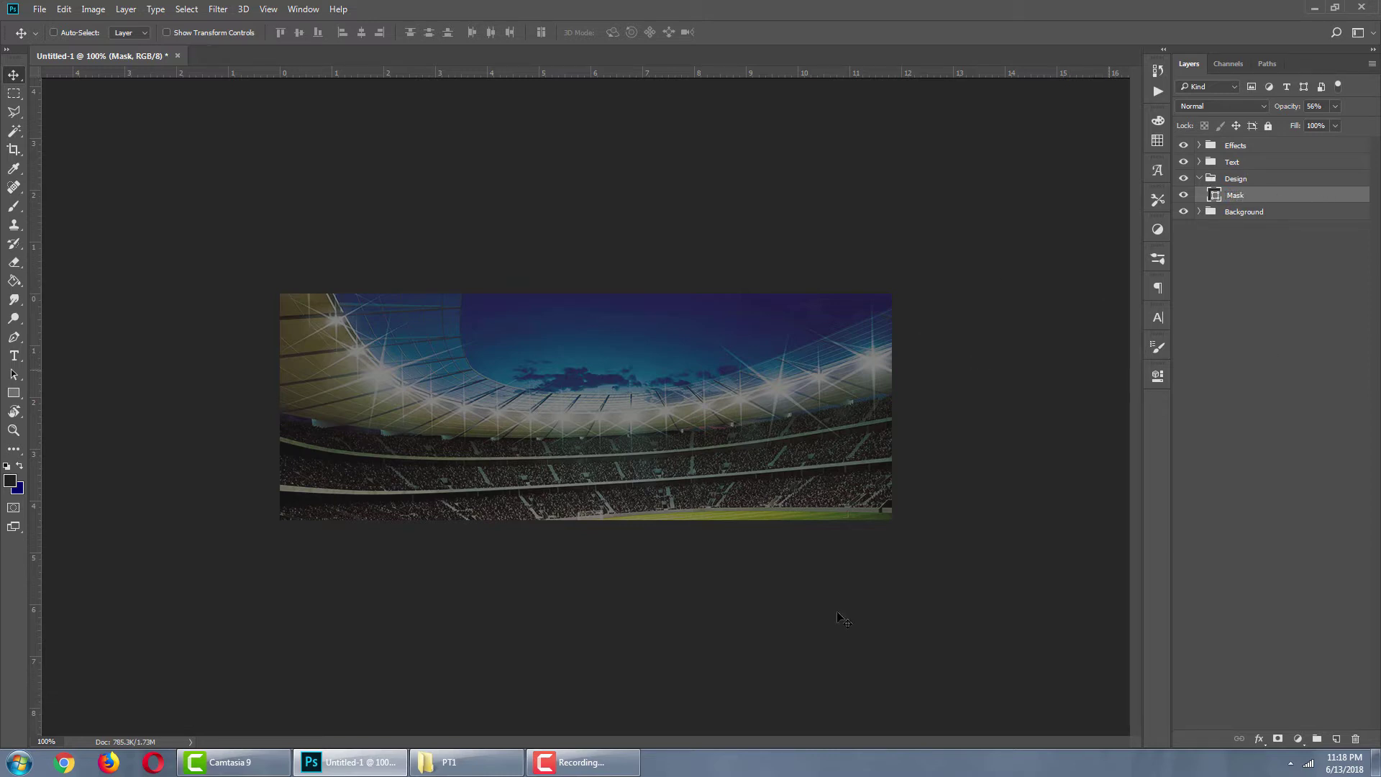
Switch to the PT1 folder in Windows Explorer and open image 1 in Photoshop.
left_click(431, 766)
left_click(165, 101)
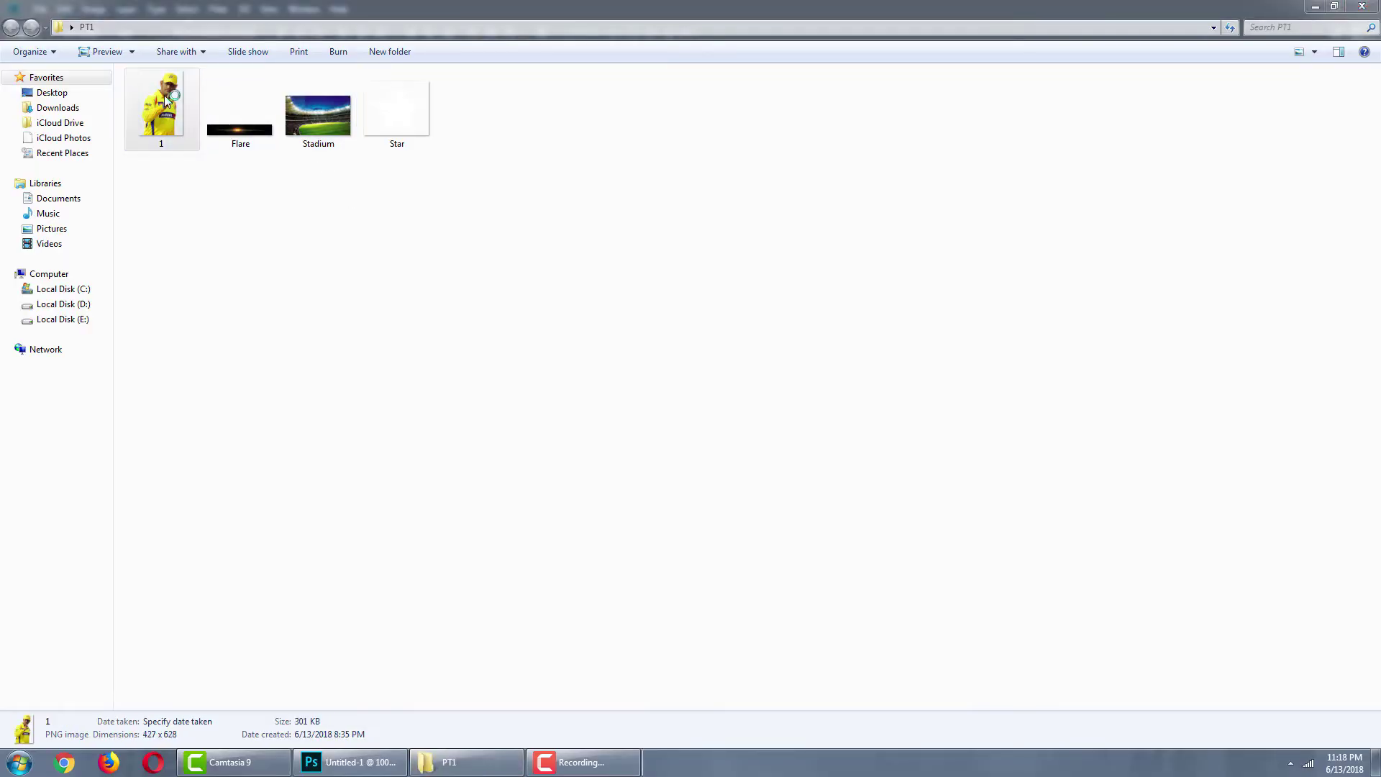
right_click(723, 248)
mouse_move(805, 257)
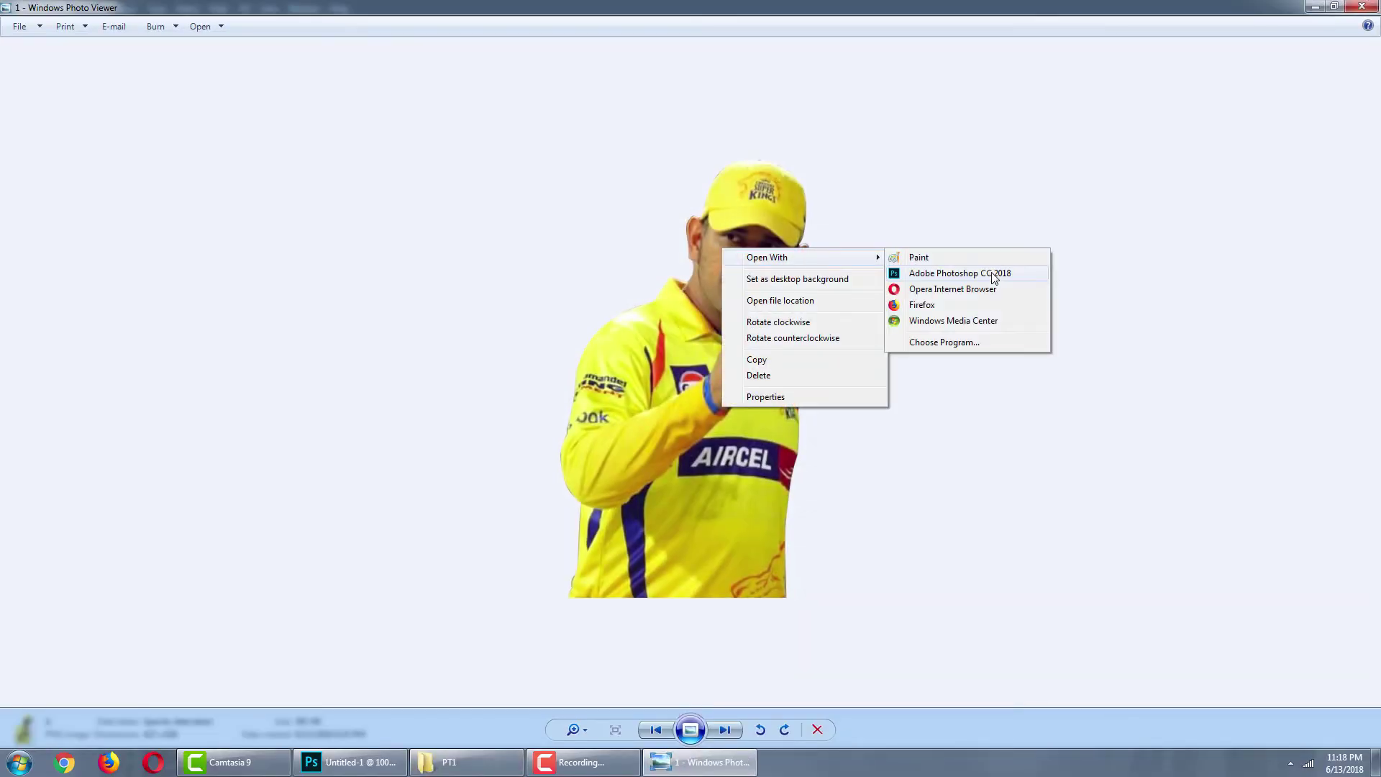
left_click(993, 274)
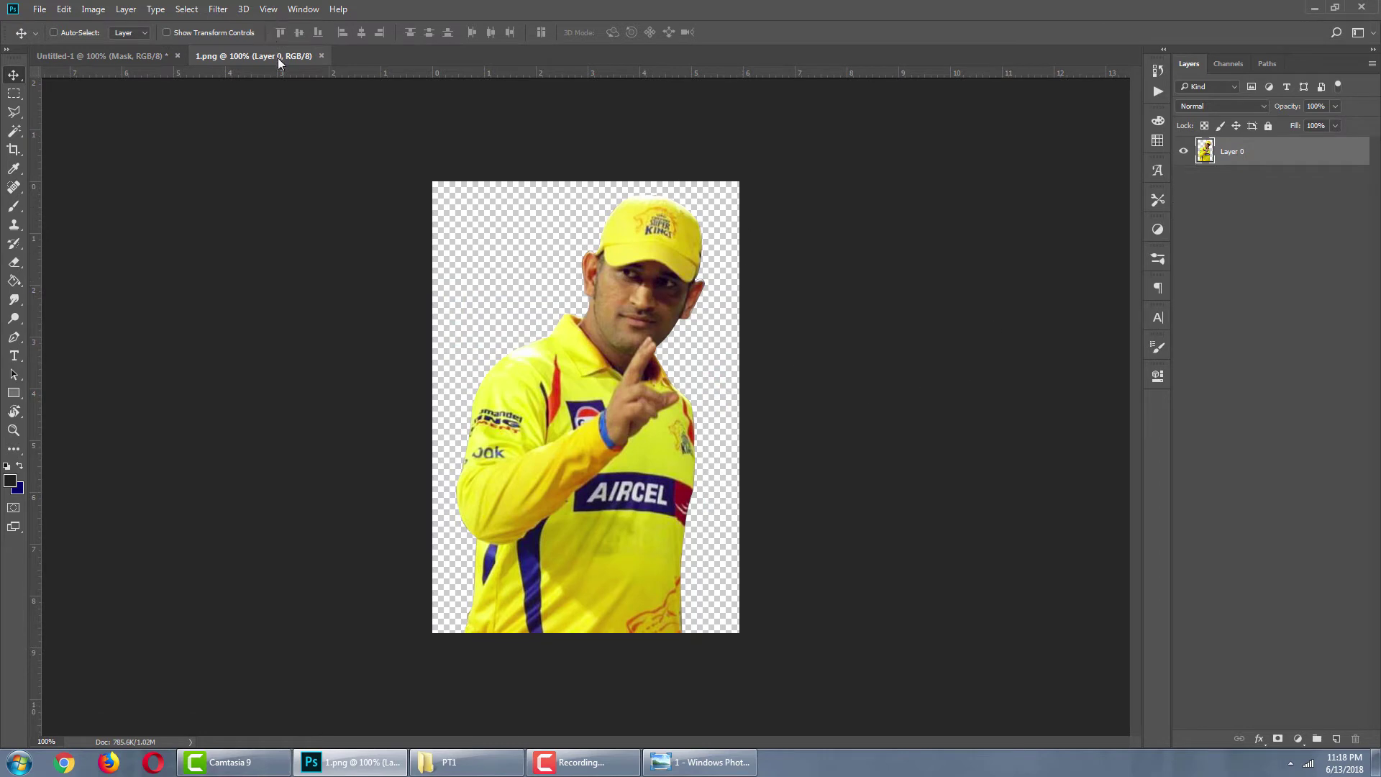
Copy the cricketer image into the Untitled-1 document above the Mask layer and close 1.png.
left_click_drag(278, 58, 970, 183)
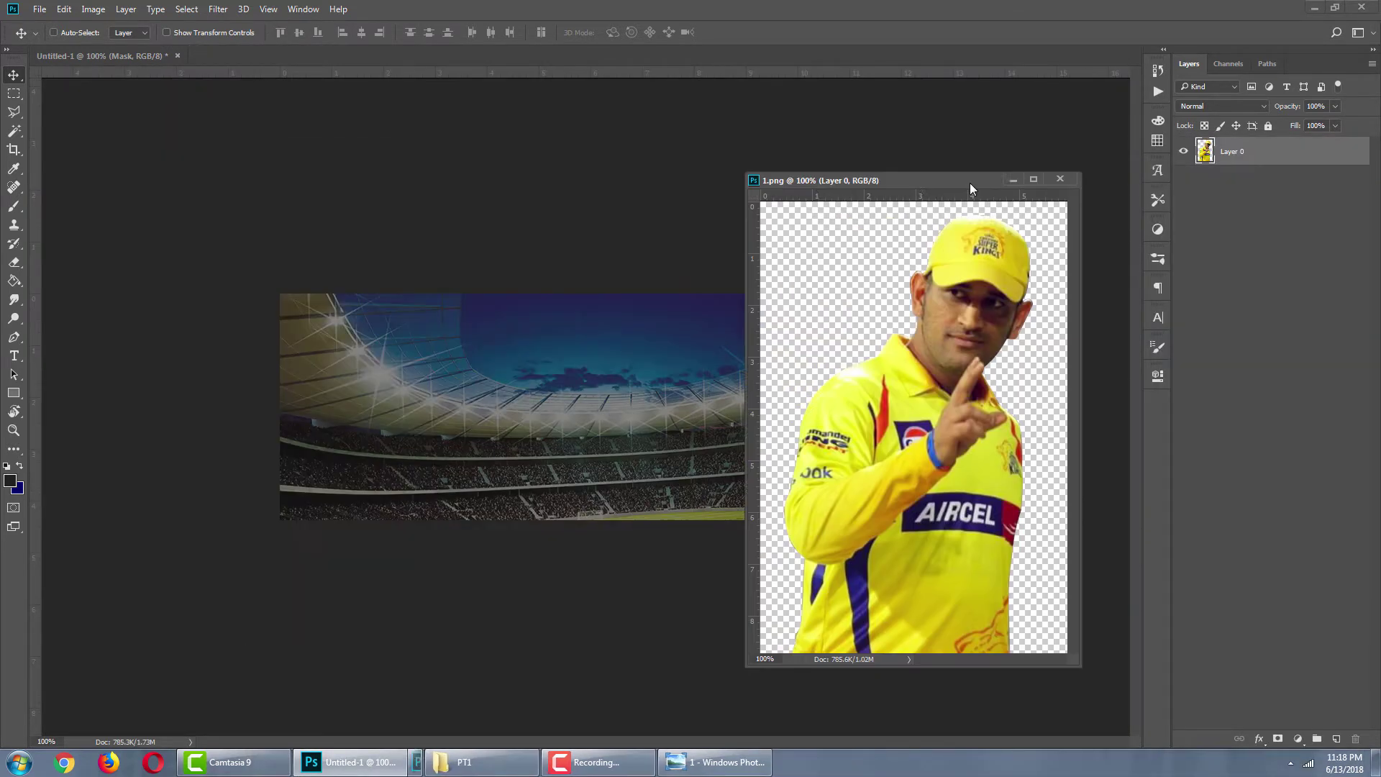
left_click_drag(919, 349, 616, 331)
left_click(1075, 179)
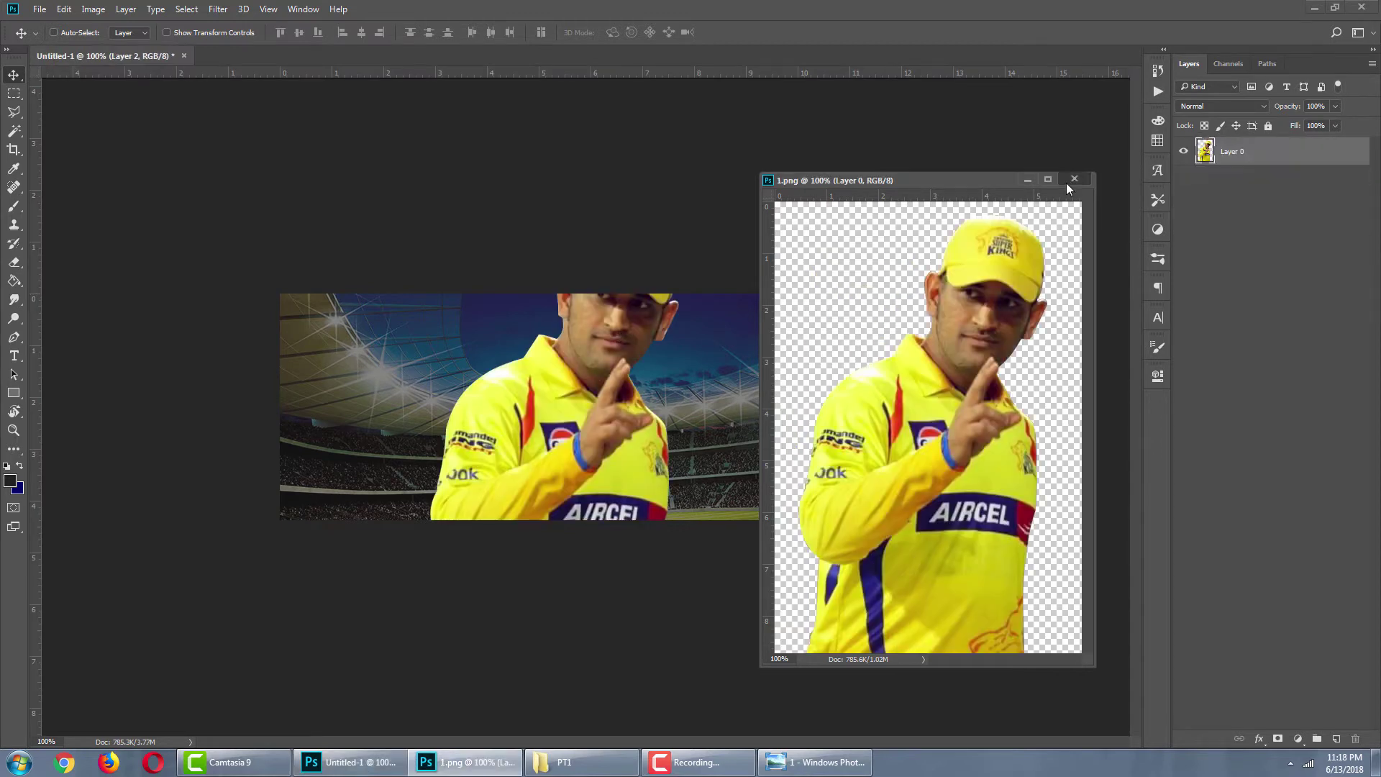
left_click_drag(603, 372, 654, 419)
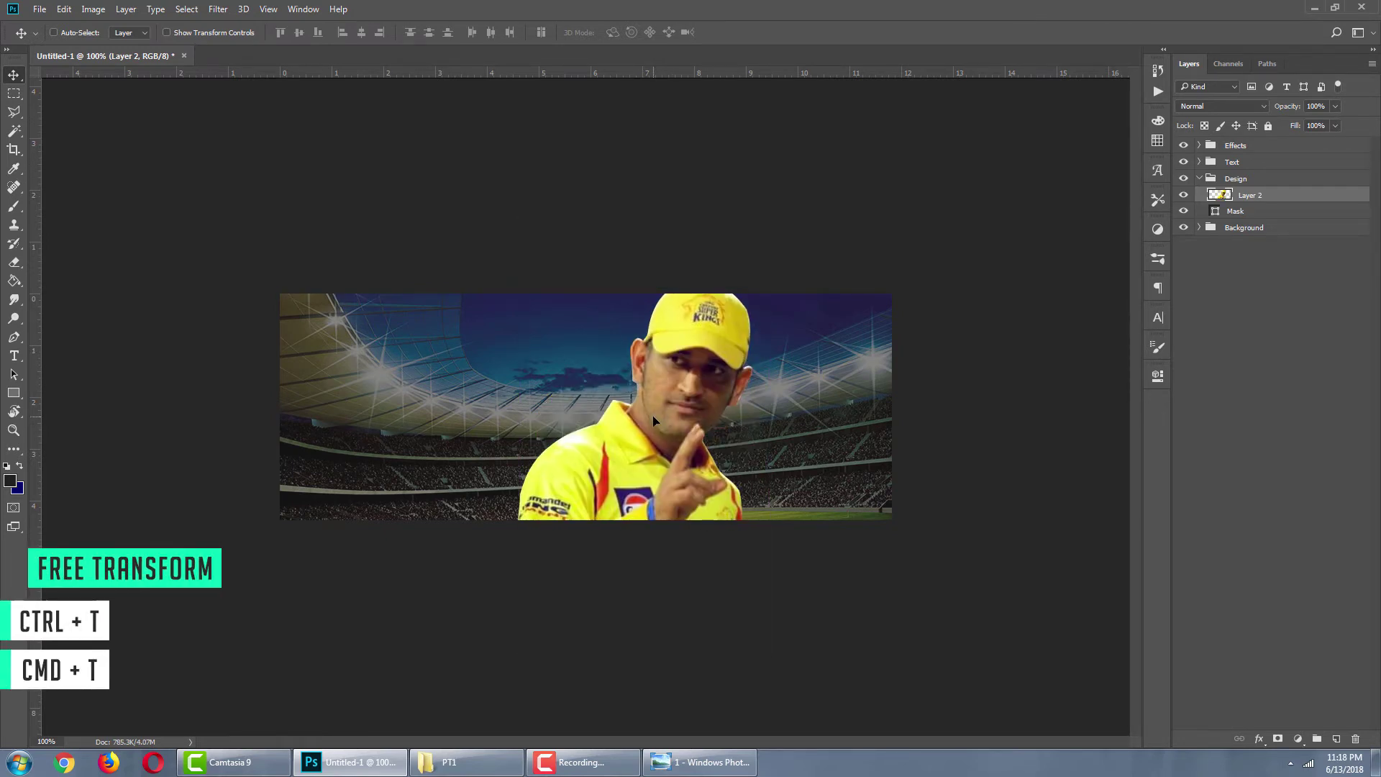
Scale the cricketer layer with Free Transform to about 56% and place it just right of the canvas centre.
key("ctrl+t")
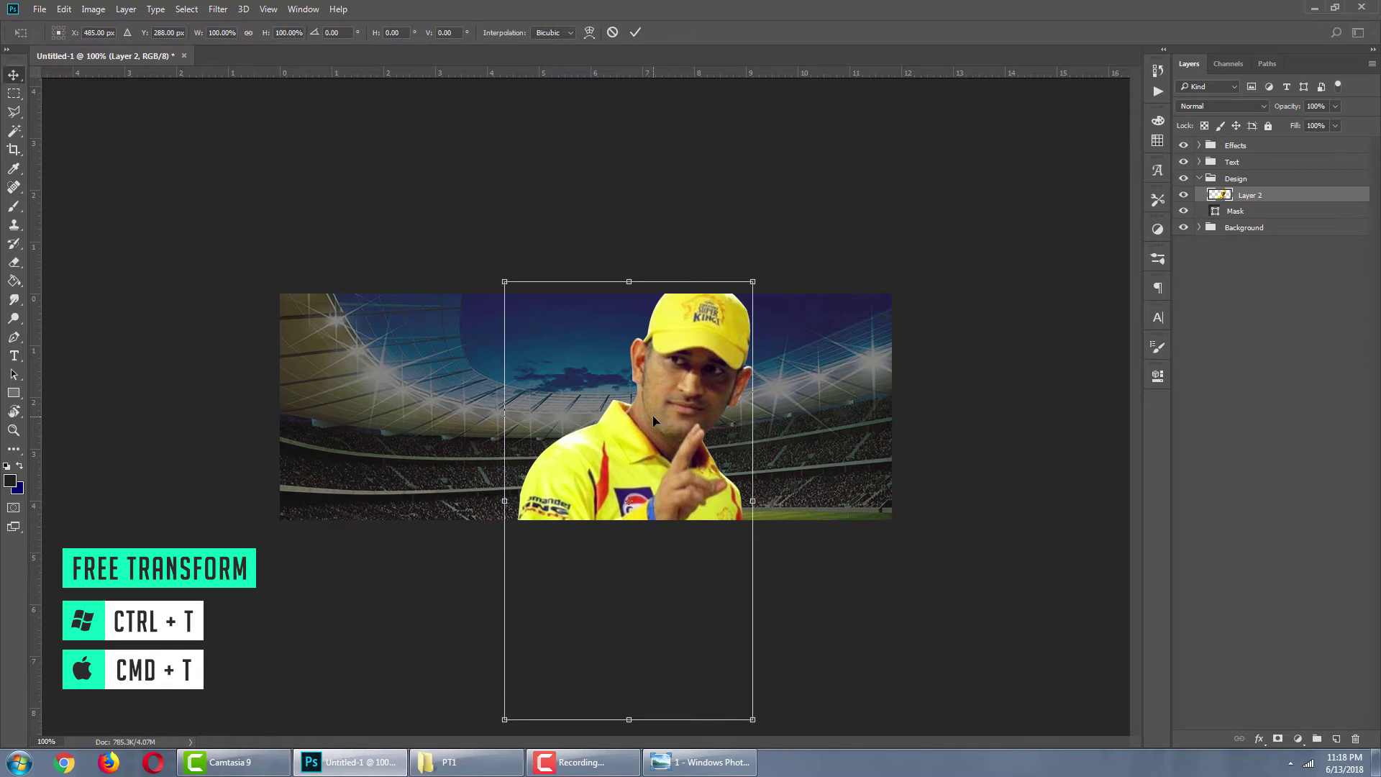
key("Escape")
left_click(64, 8)
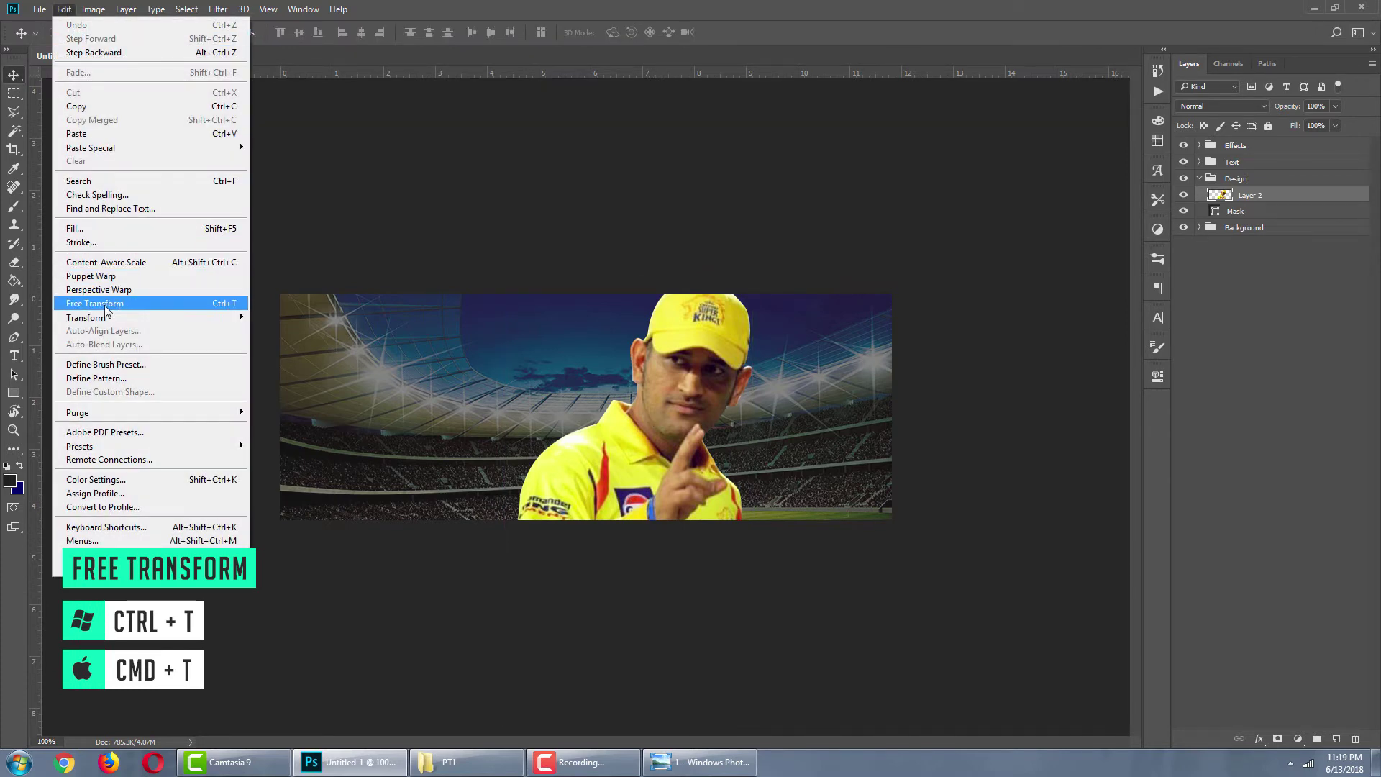
left_click(105, 302)
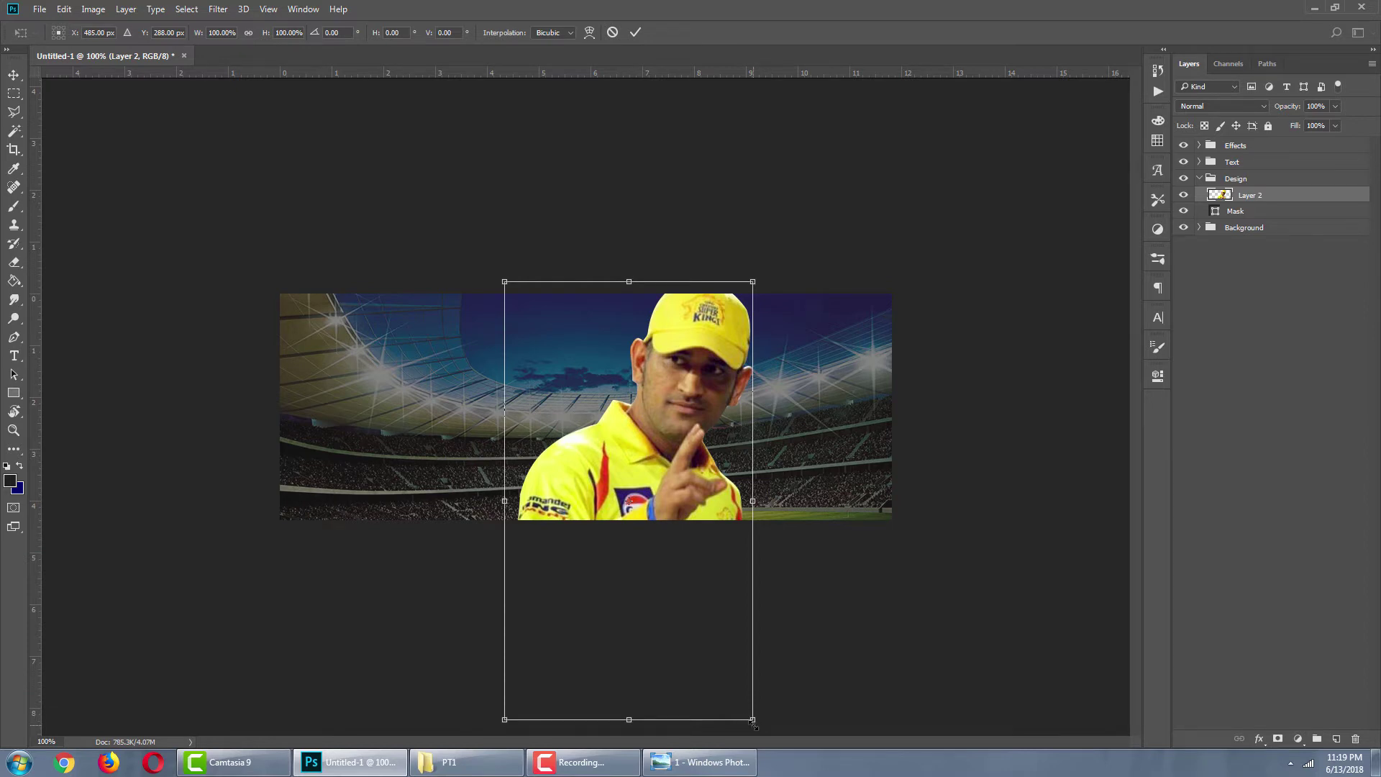
left_click_drag(754, 725, 662, 548)
left_click_drag(614, 389, 668, 408)
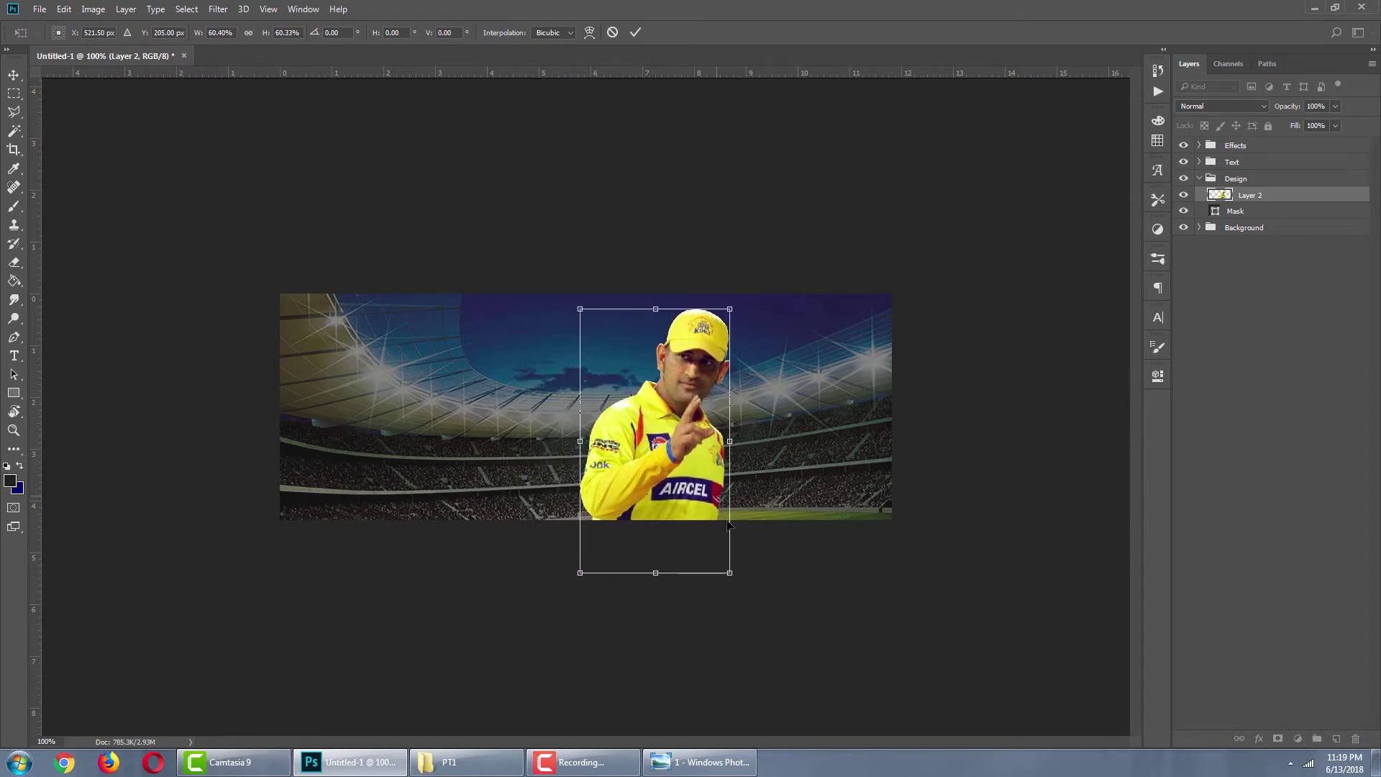
left_click_drag(721, 569, 718, 554)
left_click_drag(683, 409, 693, 403)
Nudge the cricketer layer to X 528 px, Y 182 px and apply the transform.
key("Right")
key("Right")
key("Right")
key("Right")
key("Right")
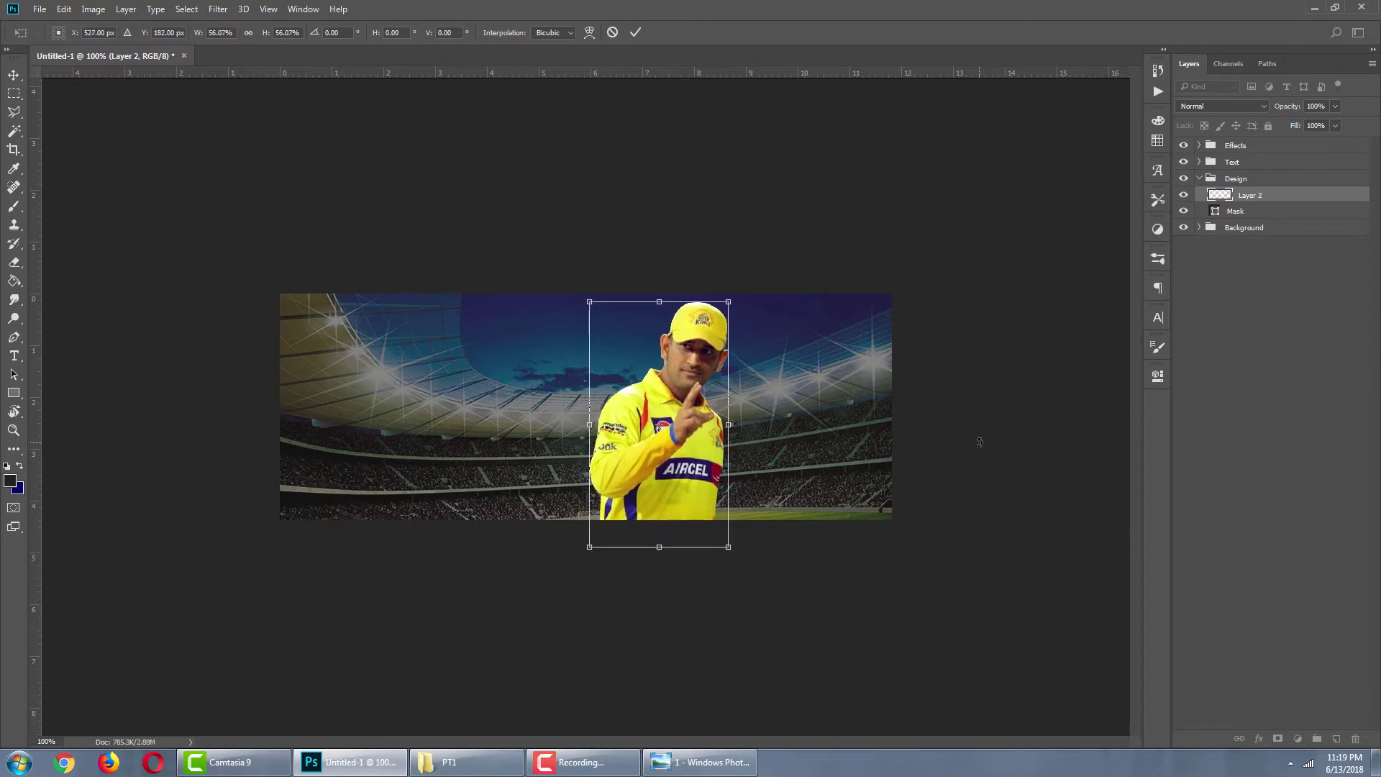
key("Down")
key("Up")
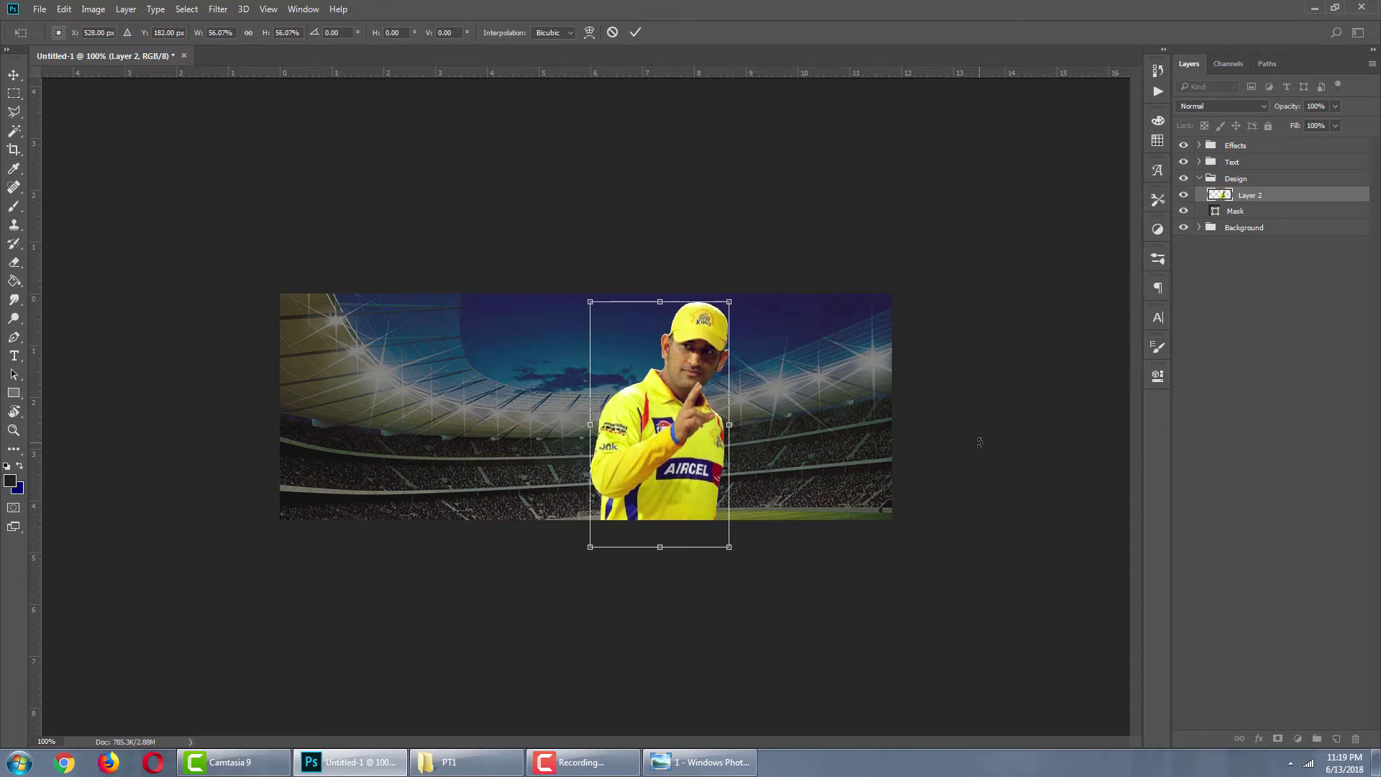
key("Return")
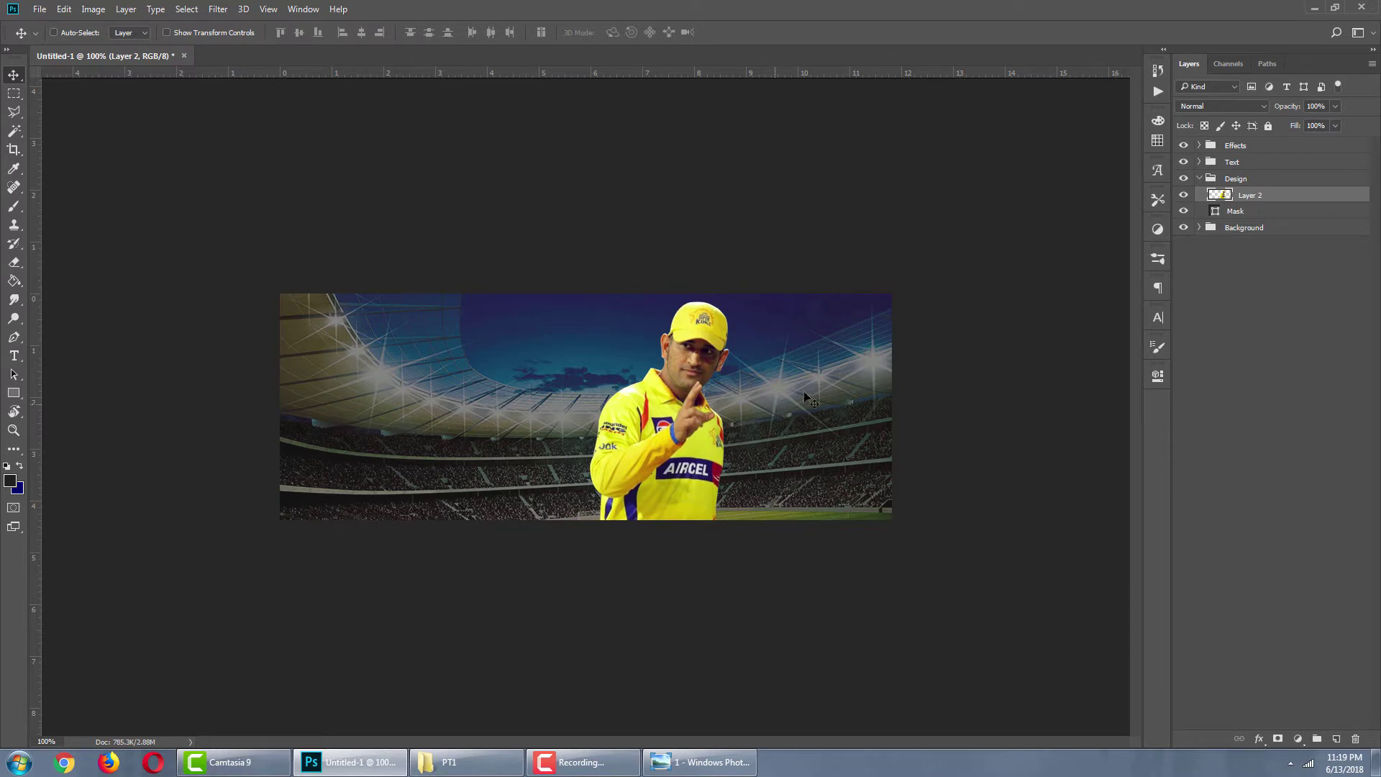
Open the blending options of the cricketer layer and enable a Drop Shadow effect.
right_click(1254, 194)
key("Escape")
right_click(1256, 197)
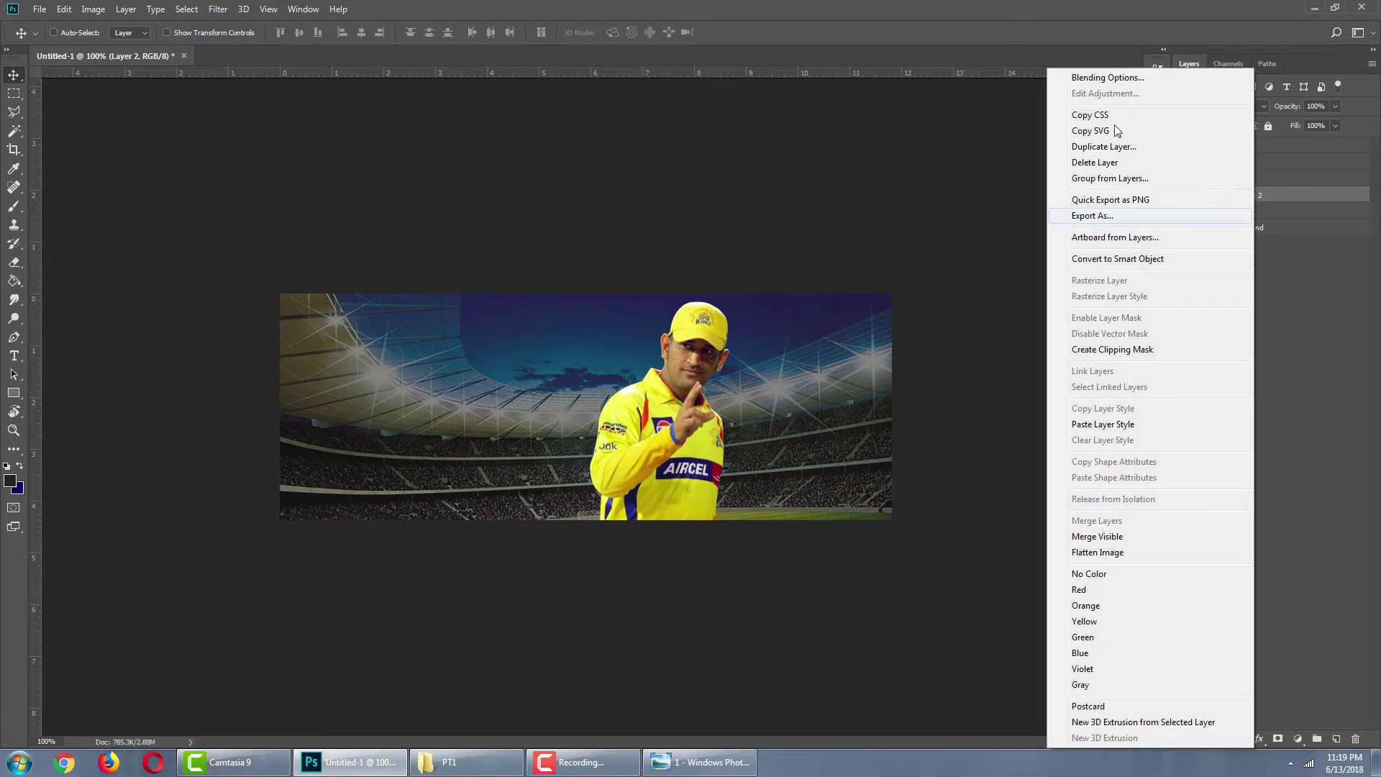
left_click(1126, 77)
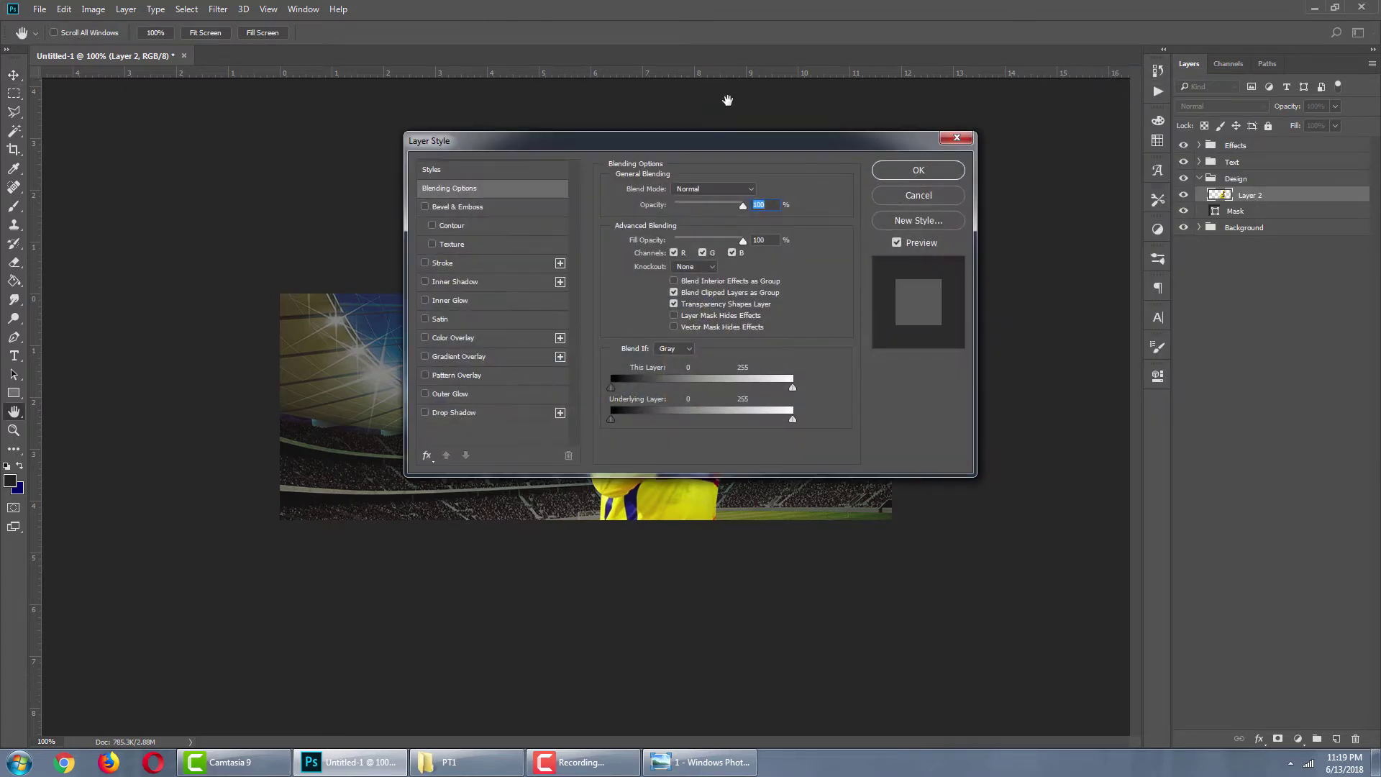
left_click_drag(689, 144, 986, 214)
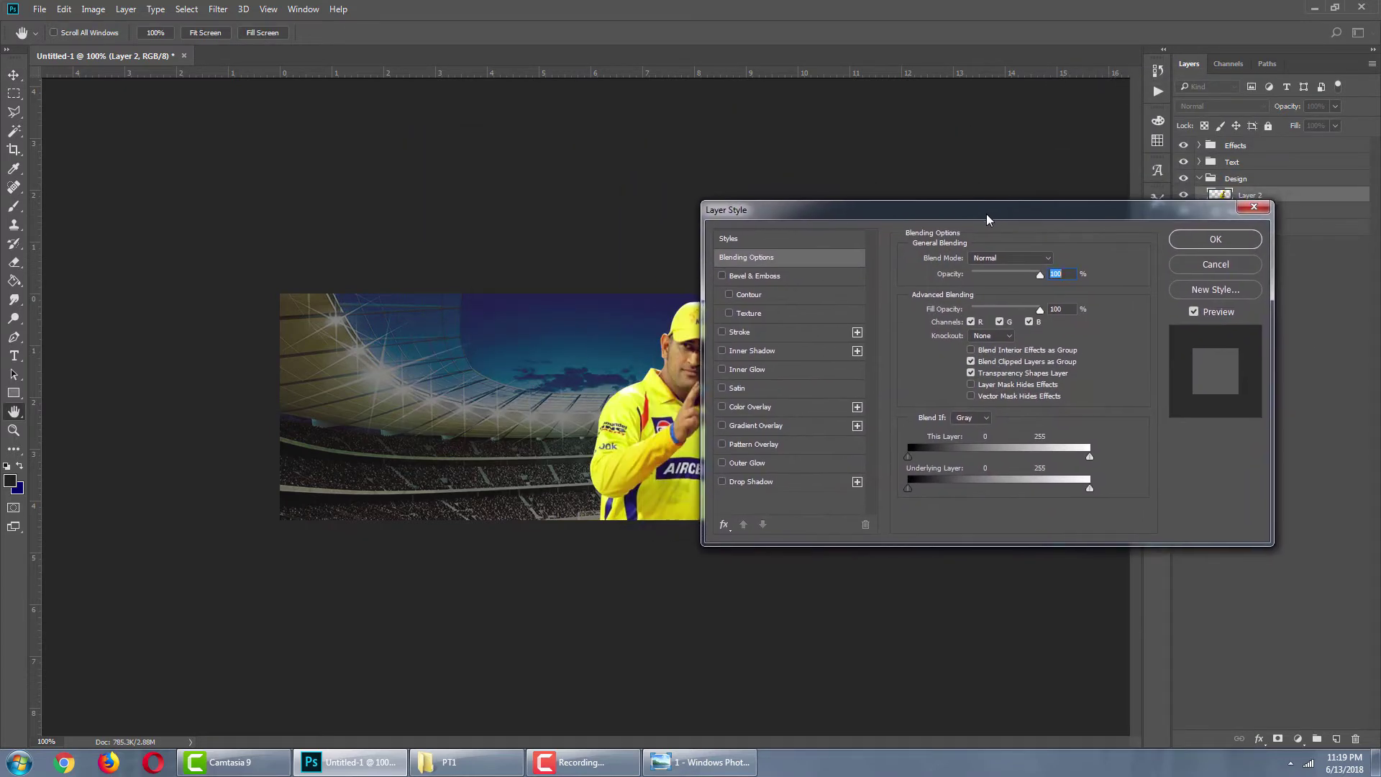
left_click(752, 482)
left_click_drag(823, 221, 876, 224)
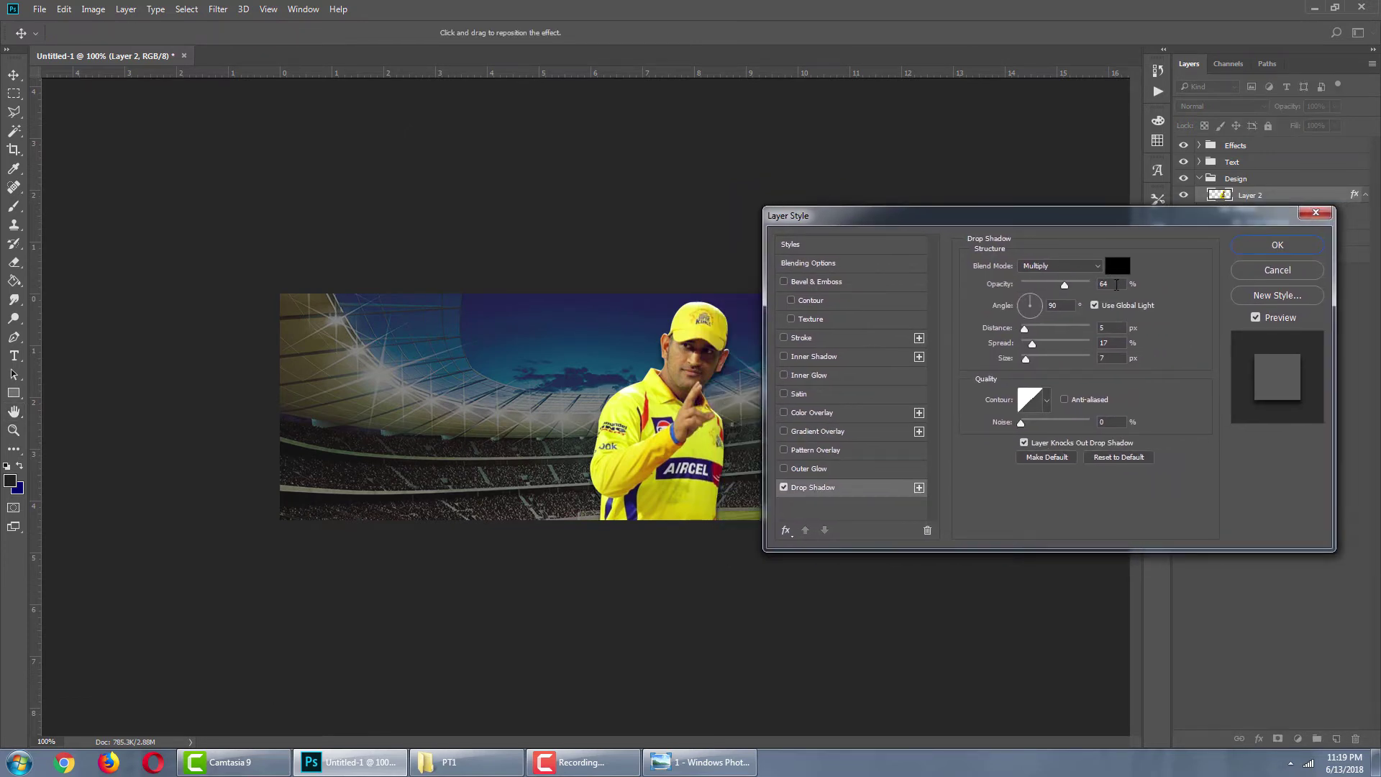
Set the drop shadow to 64% opacity, 90° angle, 5 px distance, 17% spread and 7 px size.
left_click(1117, 285)
type("64")
key("Tab")
key("Up")
key("Up")
key("Up")
type("5")
key("Right")
left_click_drag(959, 219, 1040, 225)
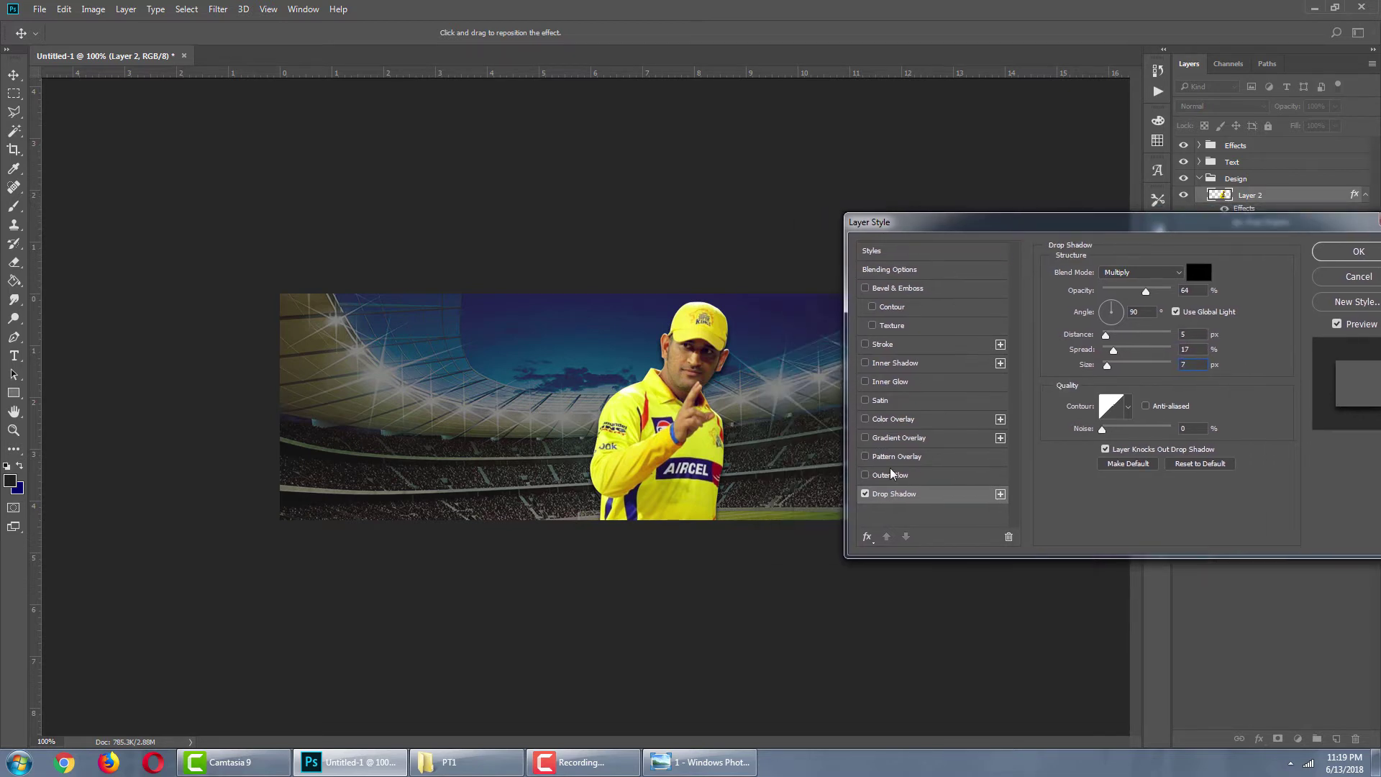
Compare the cricketer with the drop shadow off and on, apply the layer style and collapse the layer's effects list.
left_click(865, 493)
left_click(866, 493)
left_click_drag(888, 234, 861, 232)
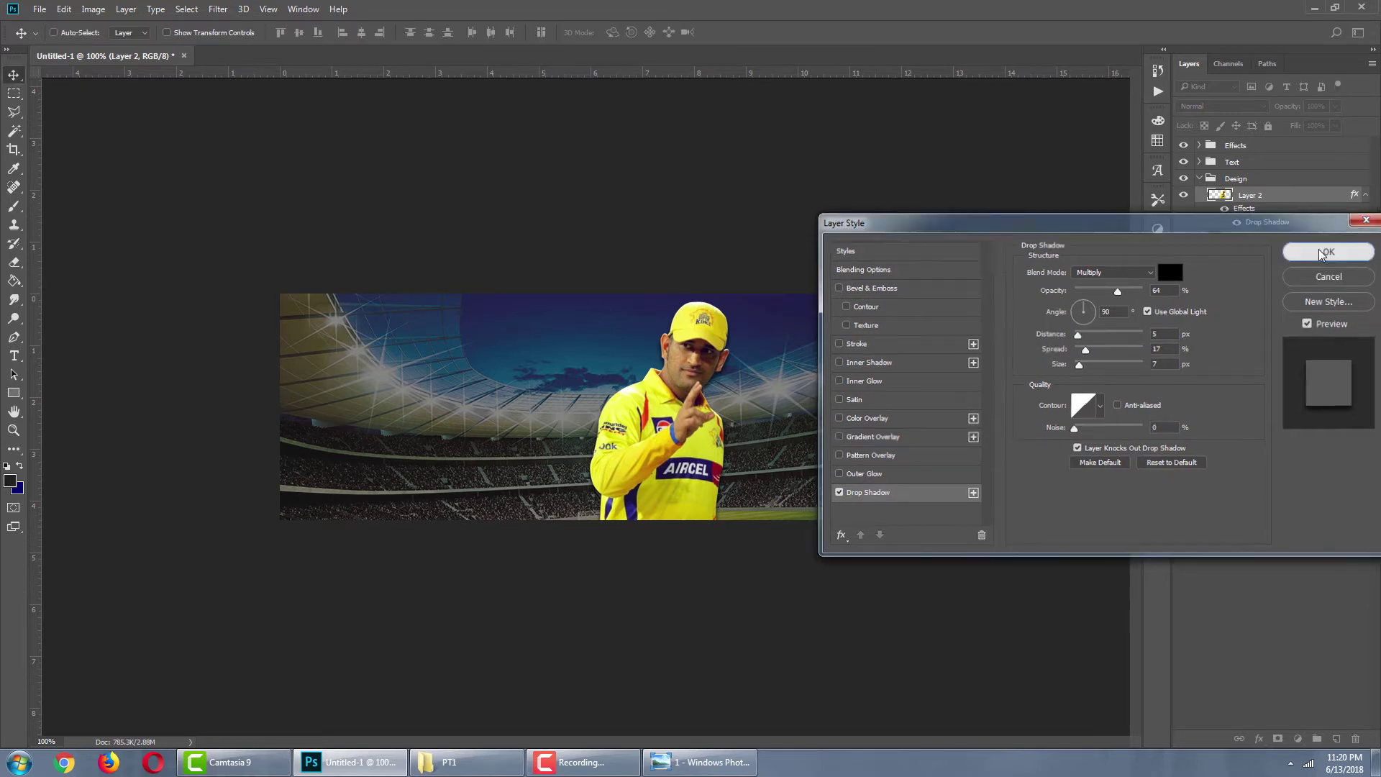
left_click(1330, 251)
left_click(1366, 194)
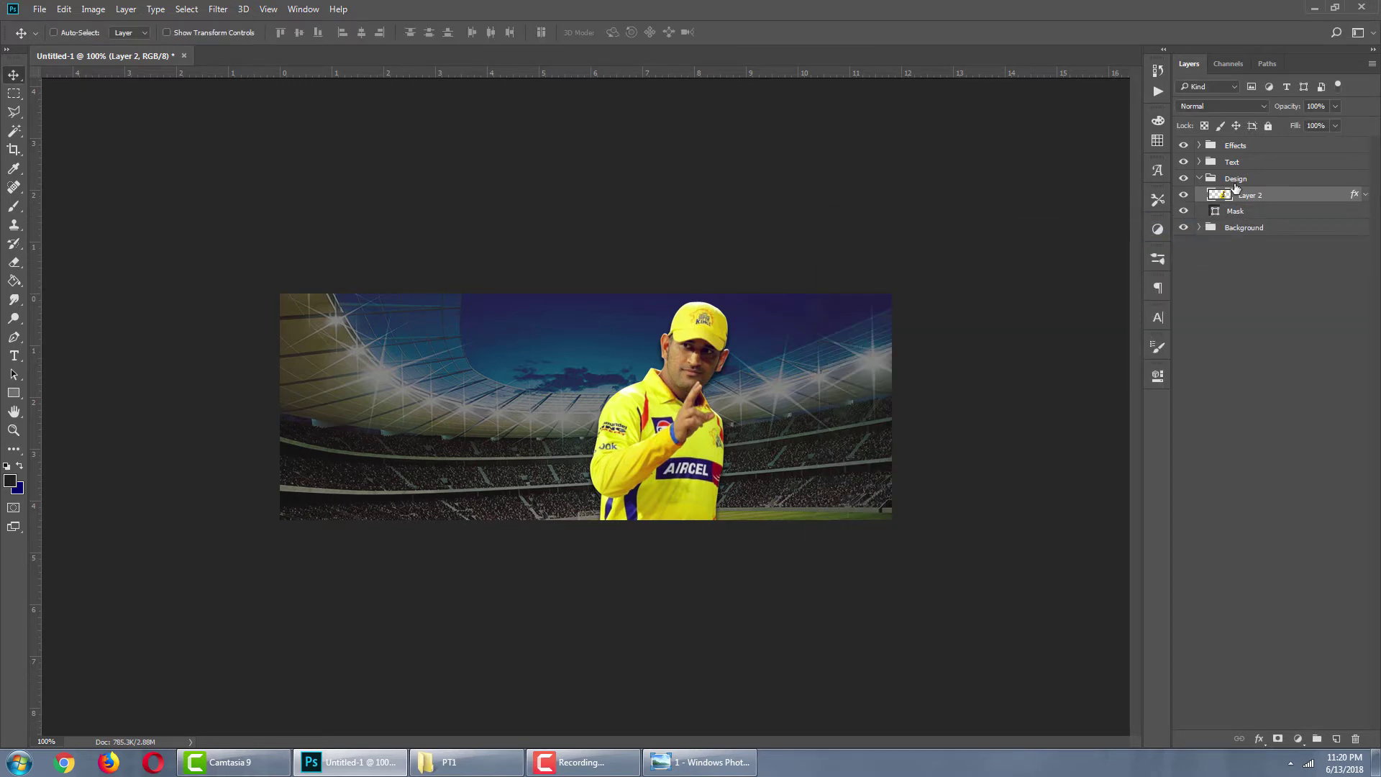
Add the text "DHONI" on Layer 1 of the Text group, over the stadium beside the cricketer.
left_click(1199, 178)
left_click(1231, 162)
left_click(1199, 162)
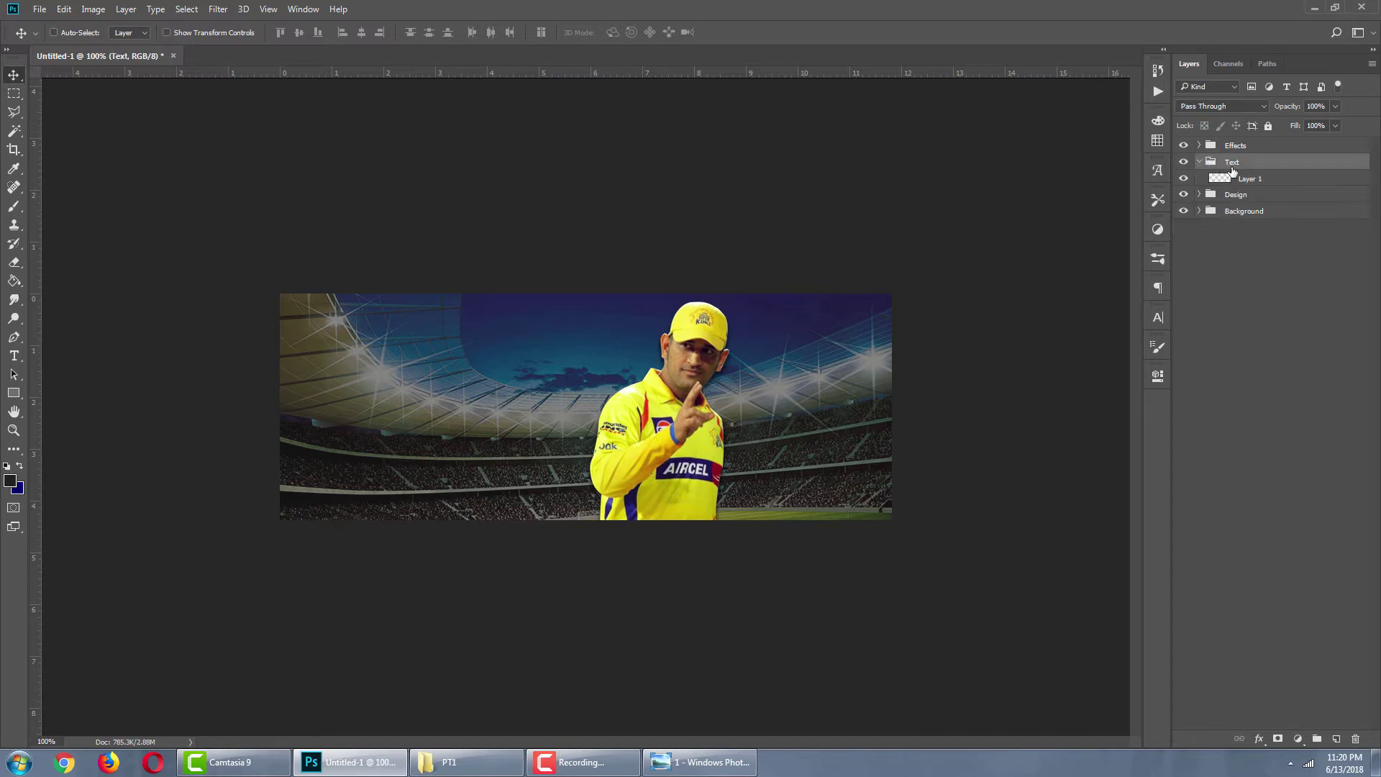
left_click(1260, 178)
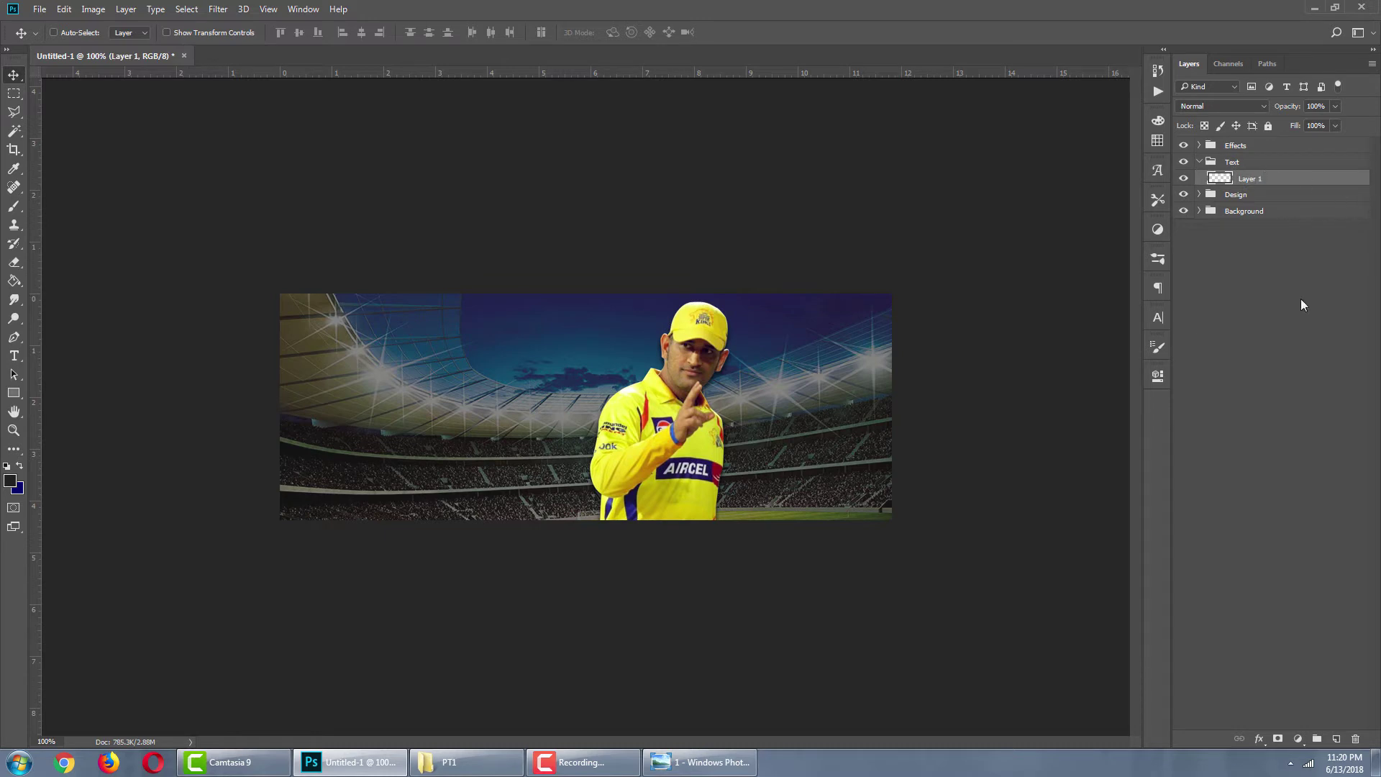
left_click(15, 357)
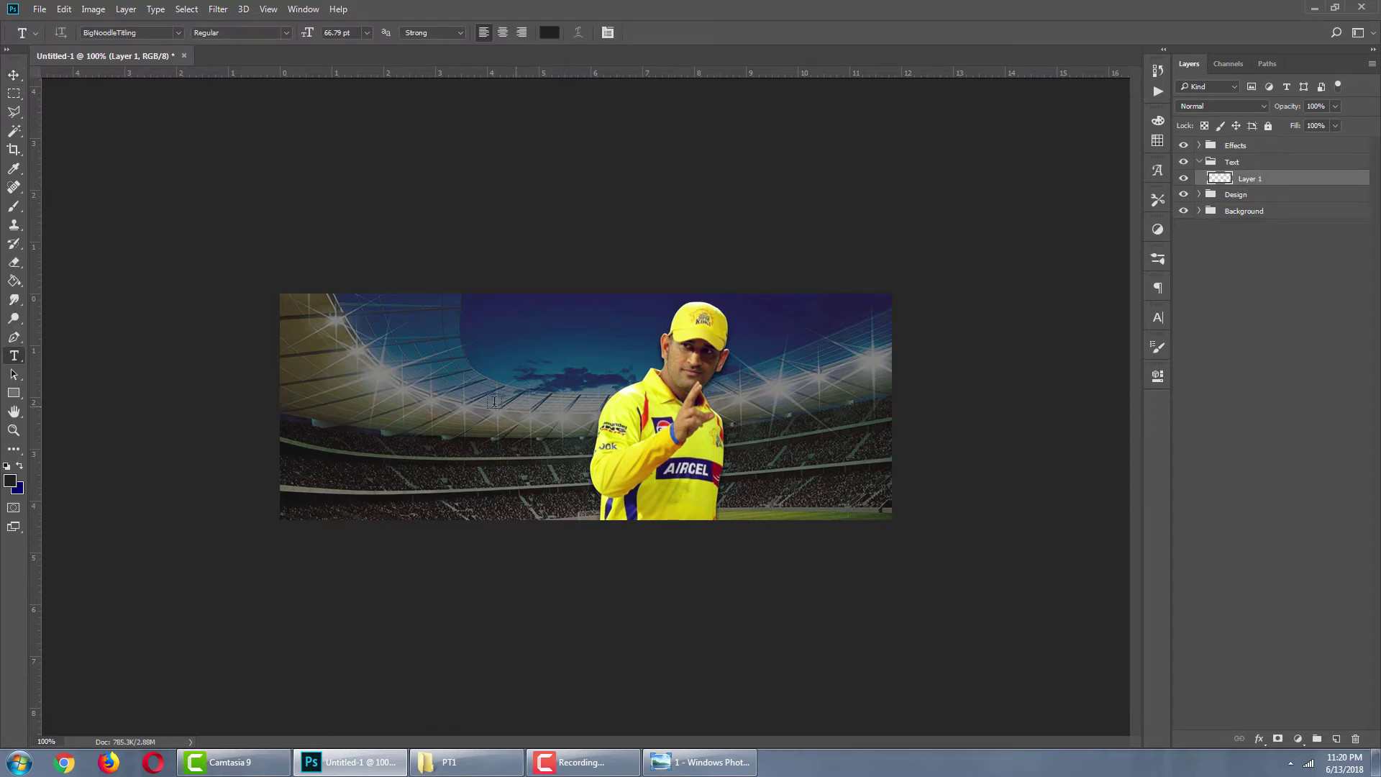
left_click(472, 395)
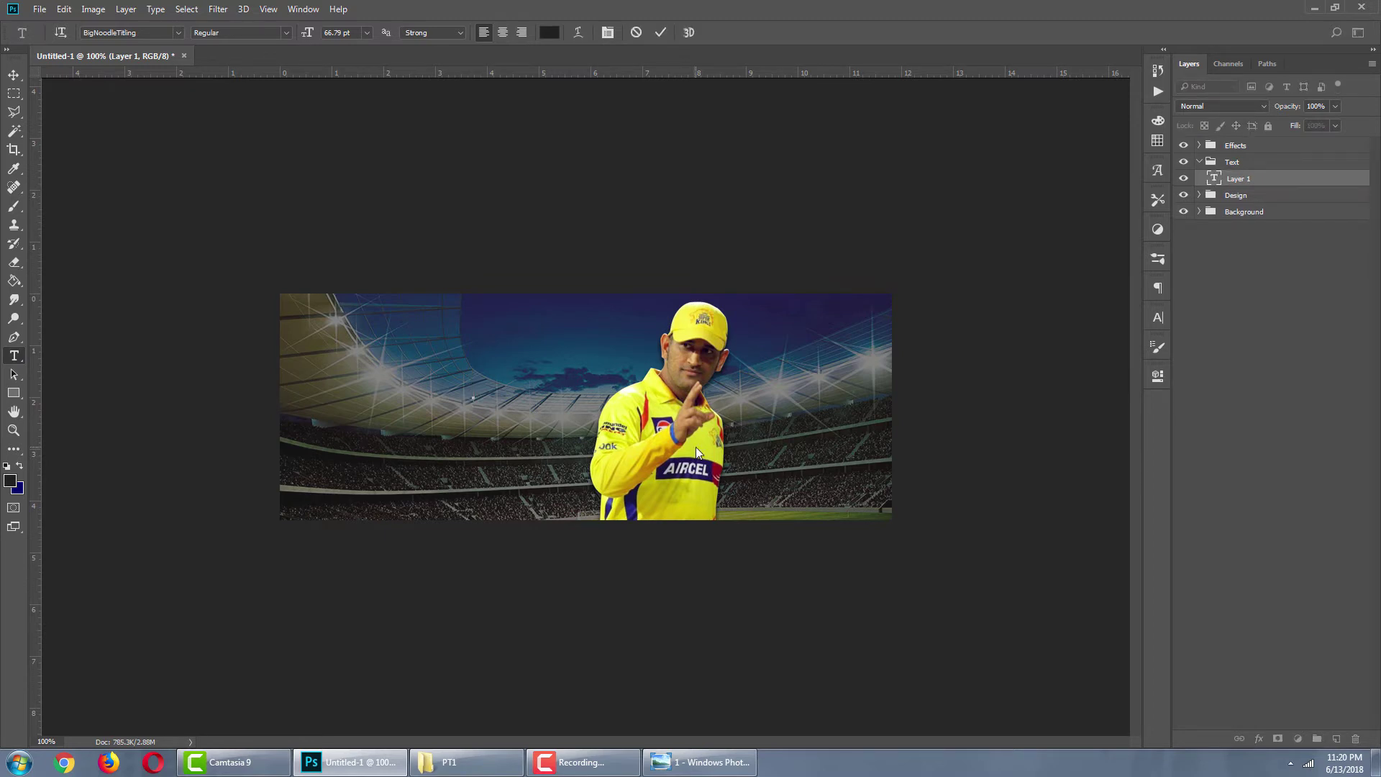
type("DH  ")
type("I")
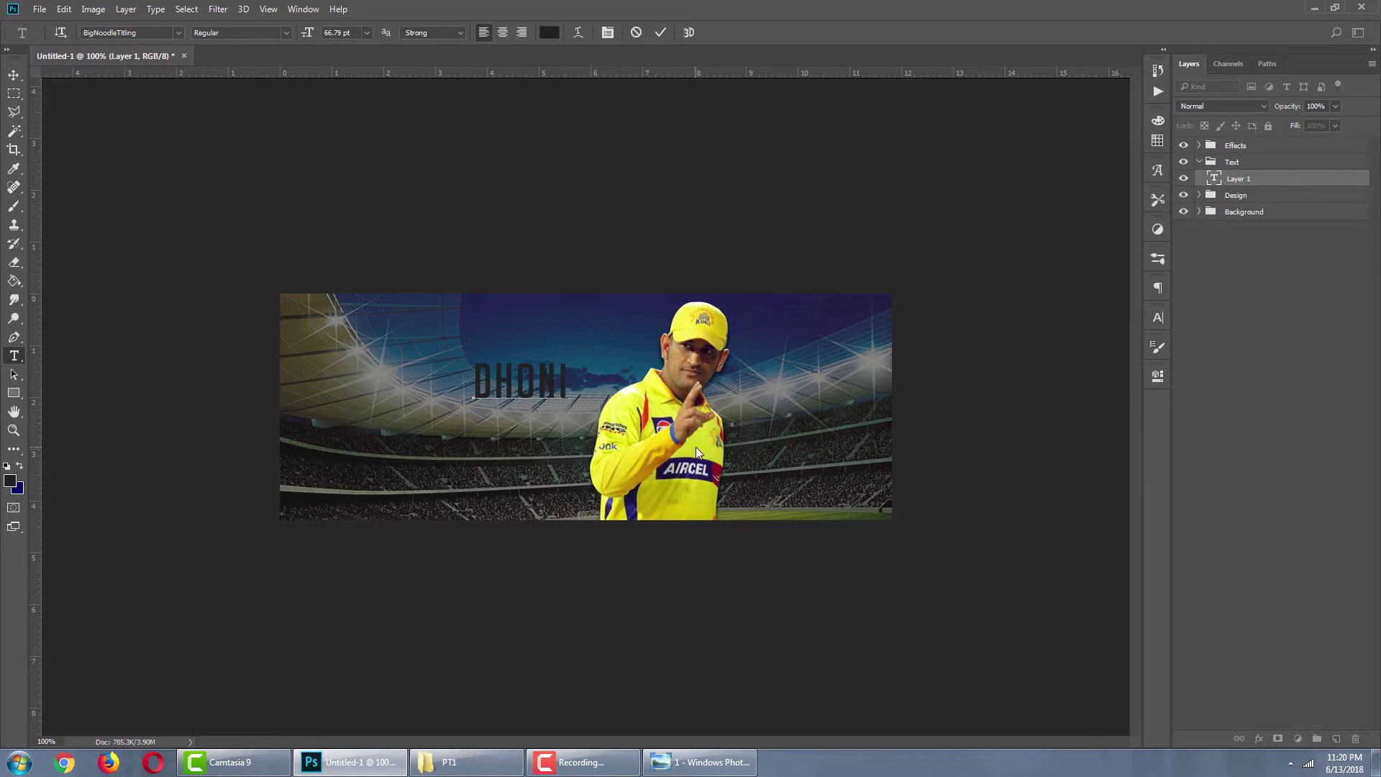
Change the DHONI text colour to white (ffffff).
double_click(525, 372)
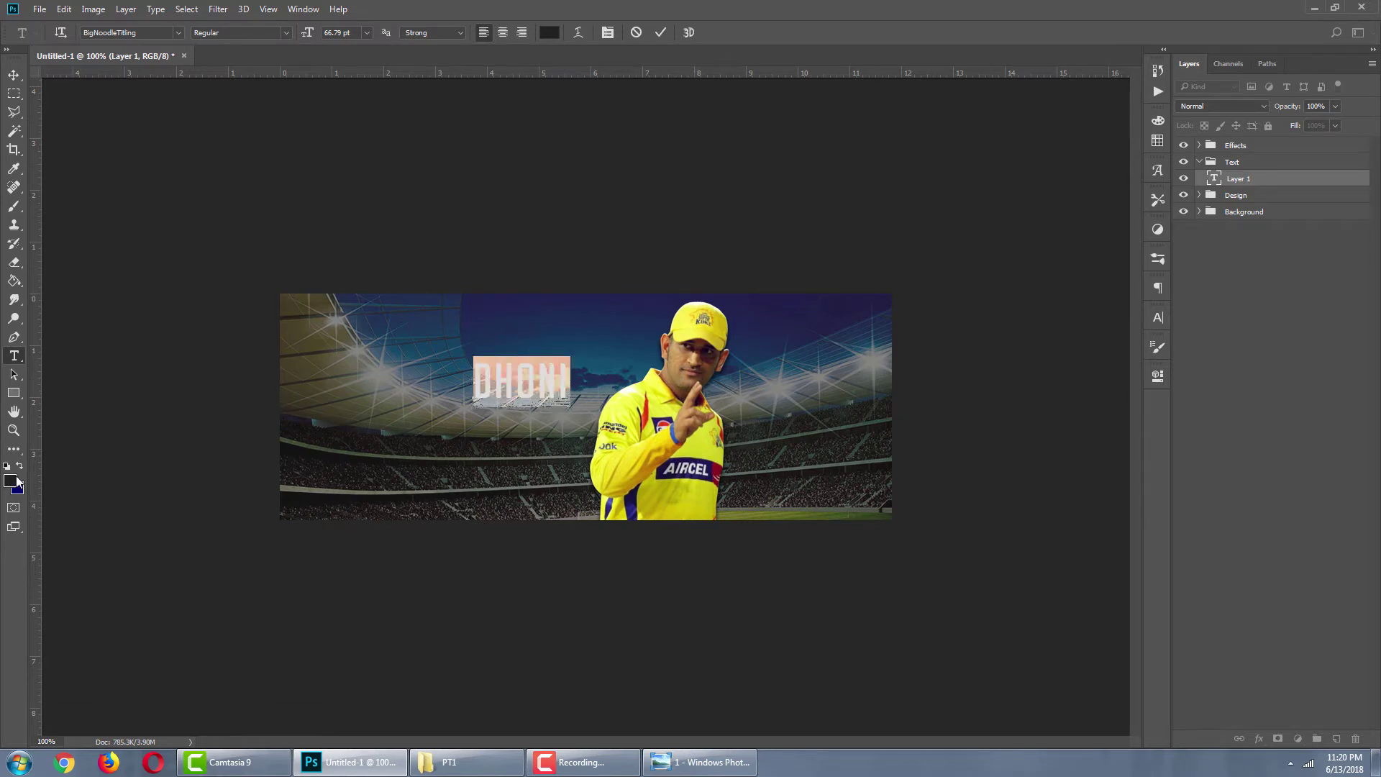
left_click(12, 481)
type("ffffff")
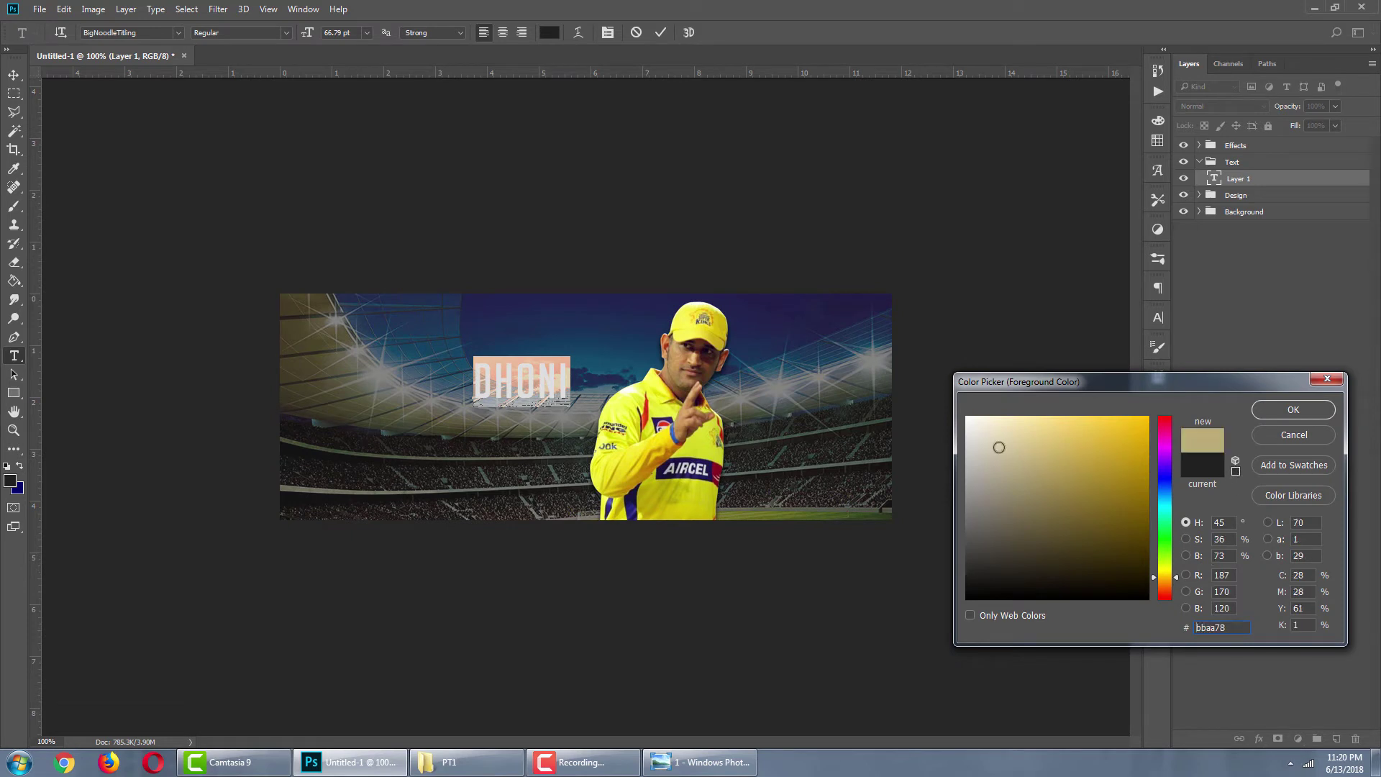
left_click(1293, 410)
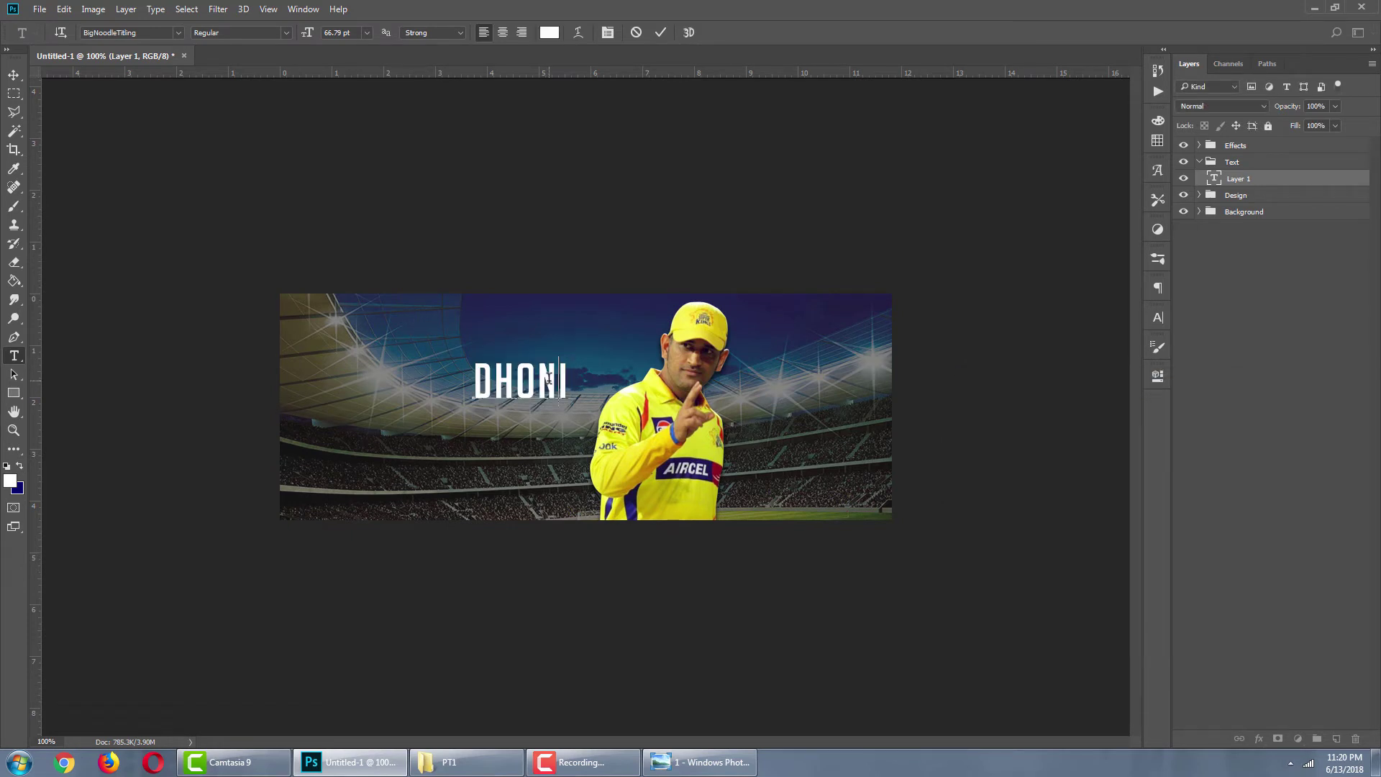
Set the whole DHONI text to the Lato font in Bold.
left_click_drag(570, 378, 475, 379)
left_click(515, 380)
left_click_drag(567, 377, 457, 378)
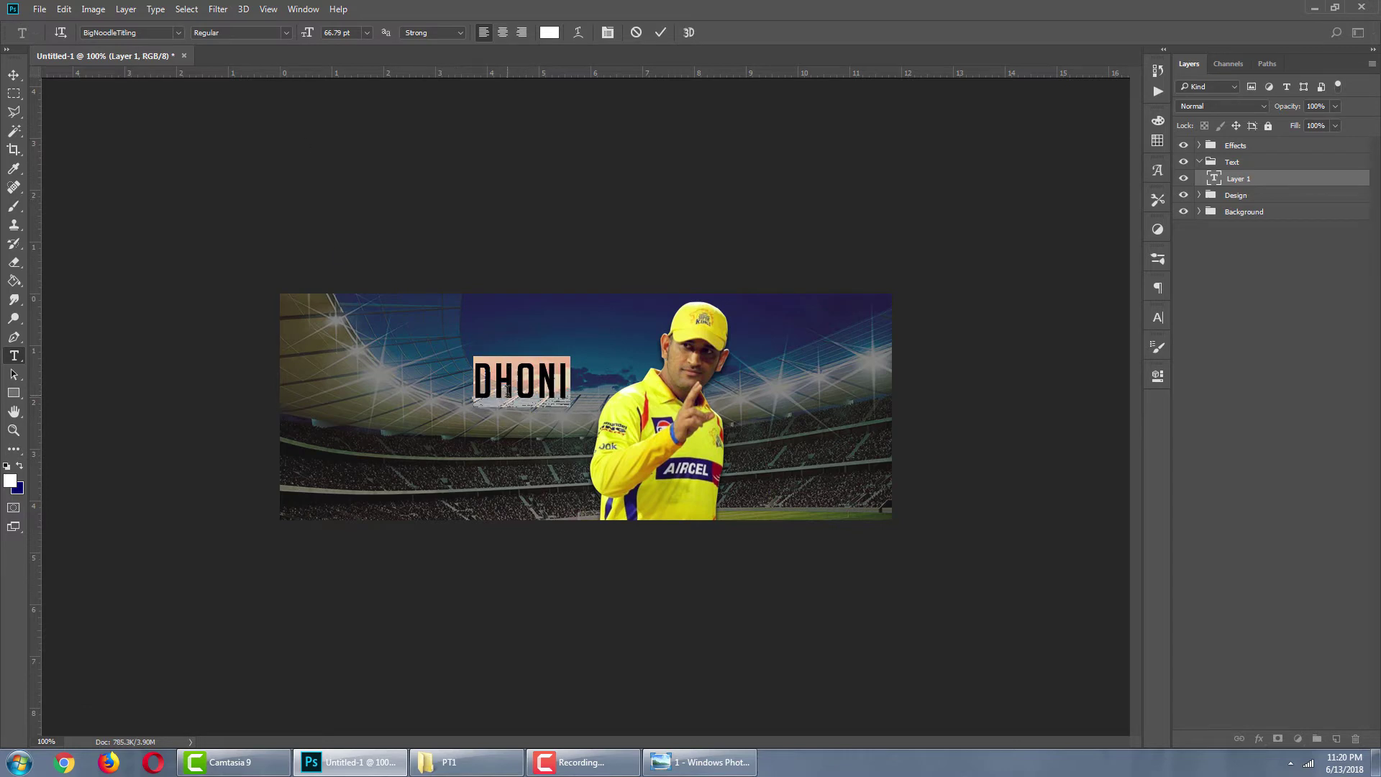
left_click_drag(570, 378, 466, 386)
left_click(128, 32)
key("BackSpace")
type("lato")
key("Return")
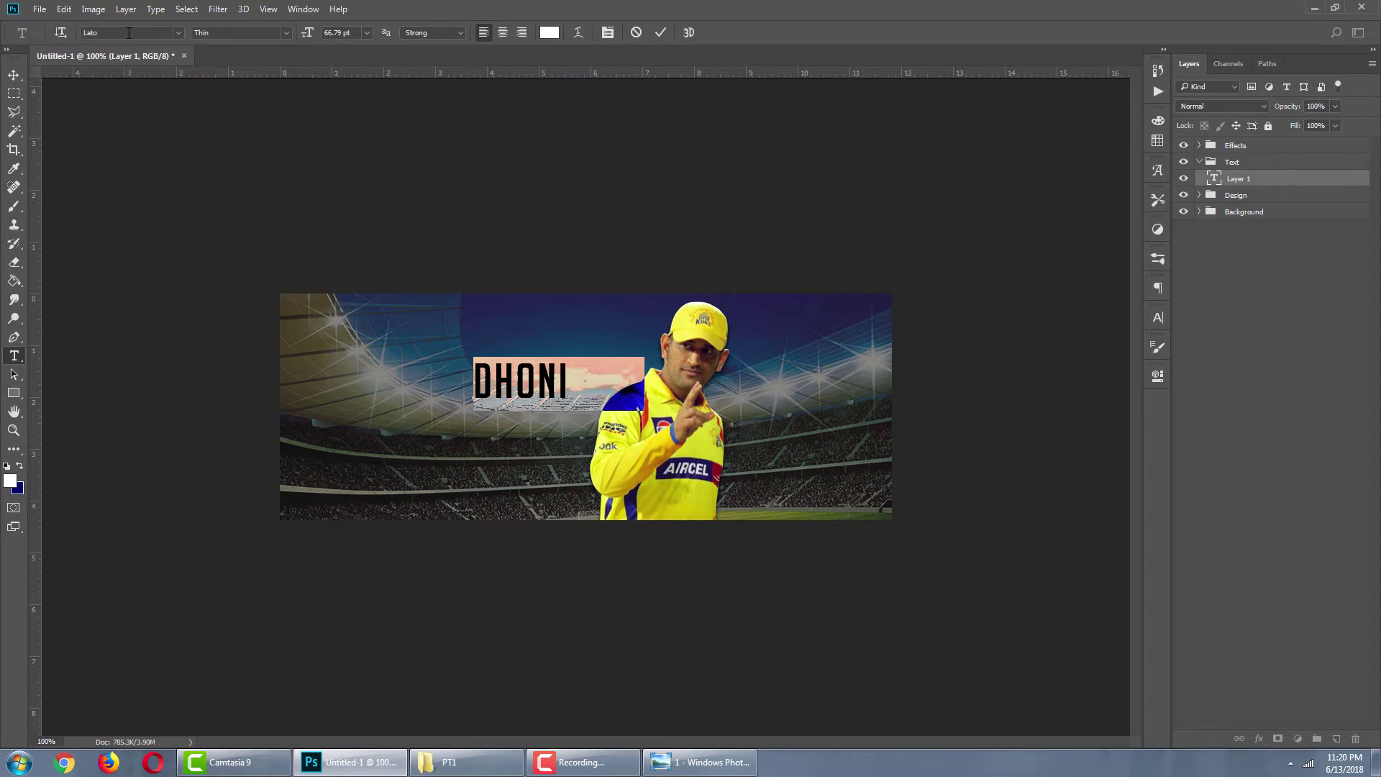
left_click(285, 32)
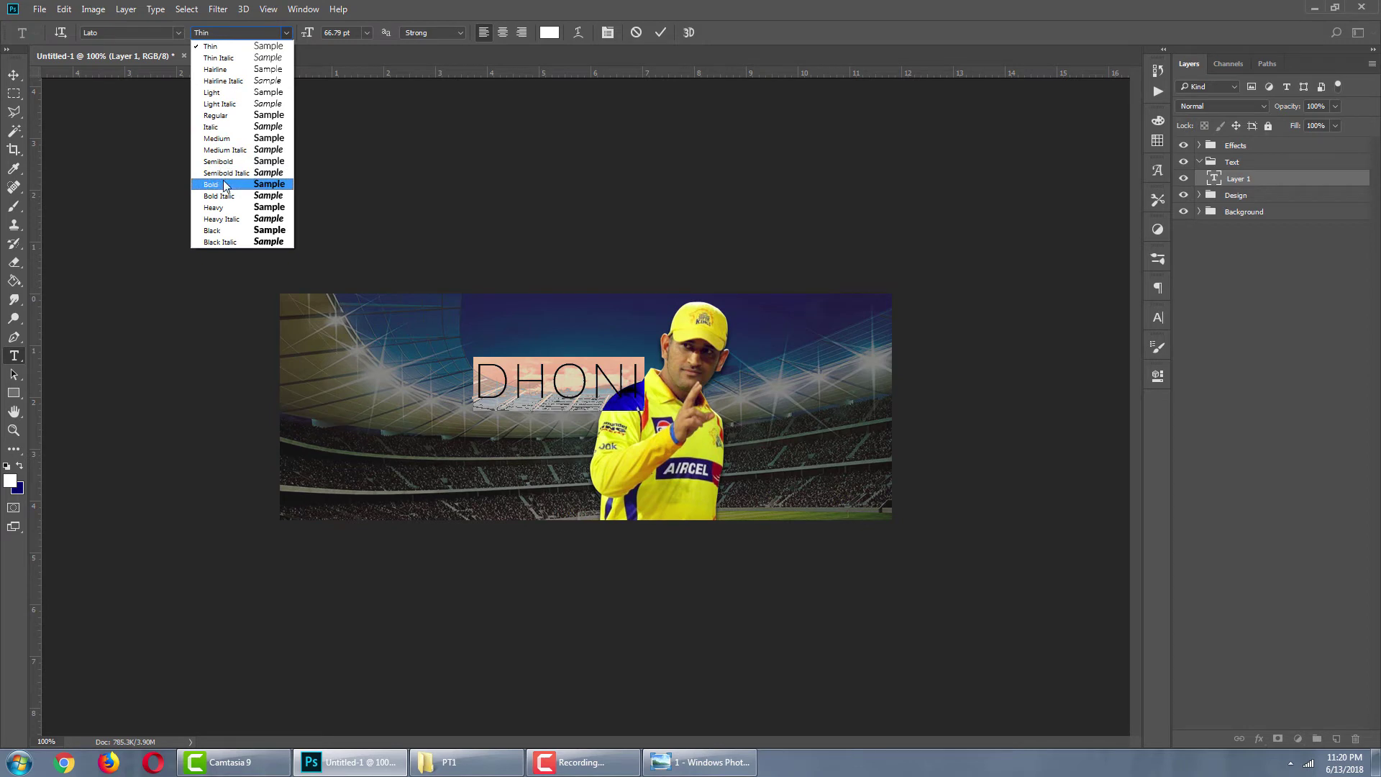
left_click(224, 185)
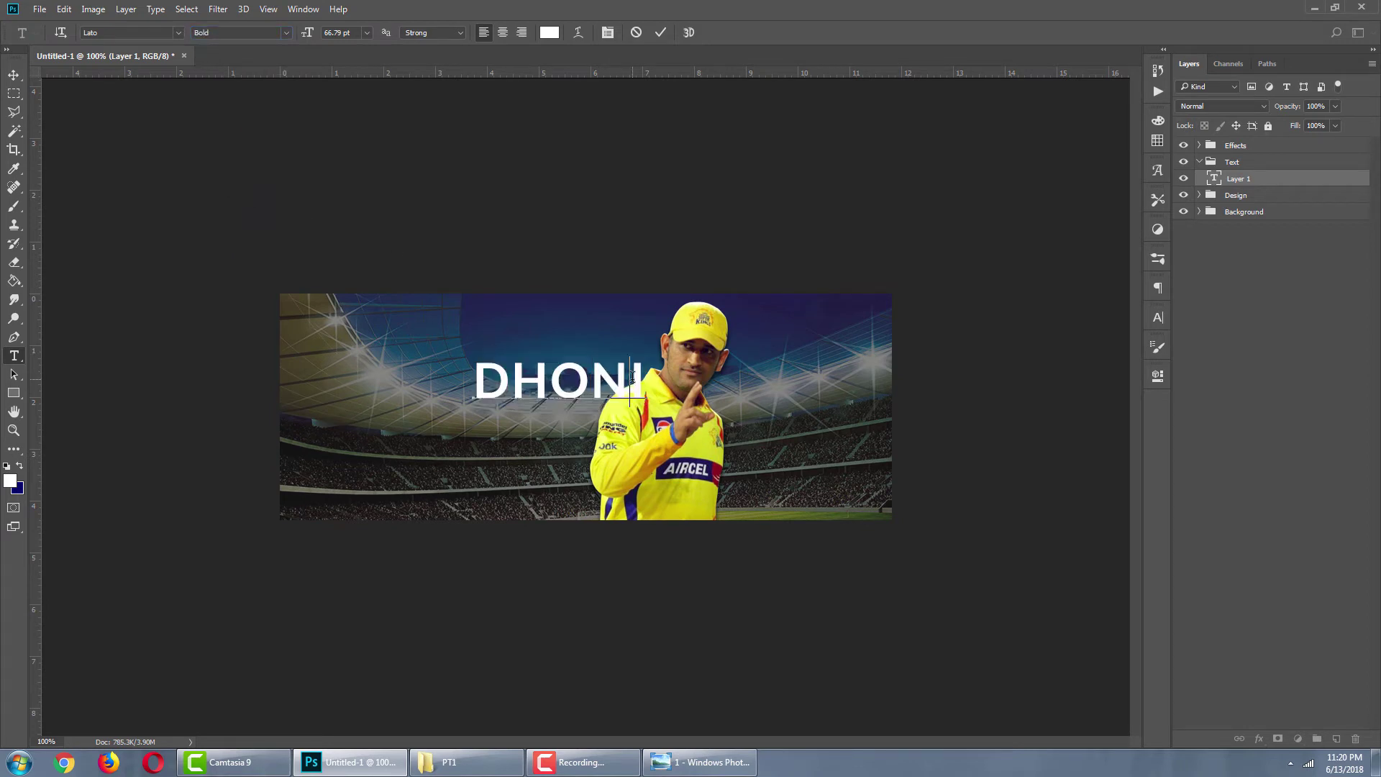
Commit the DHONI text and move it left and slightly down, clear of the cricketer's shoulder.
key("ctrl+Return")
key("v")
left_click_drag(637, 383, 584, 395)
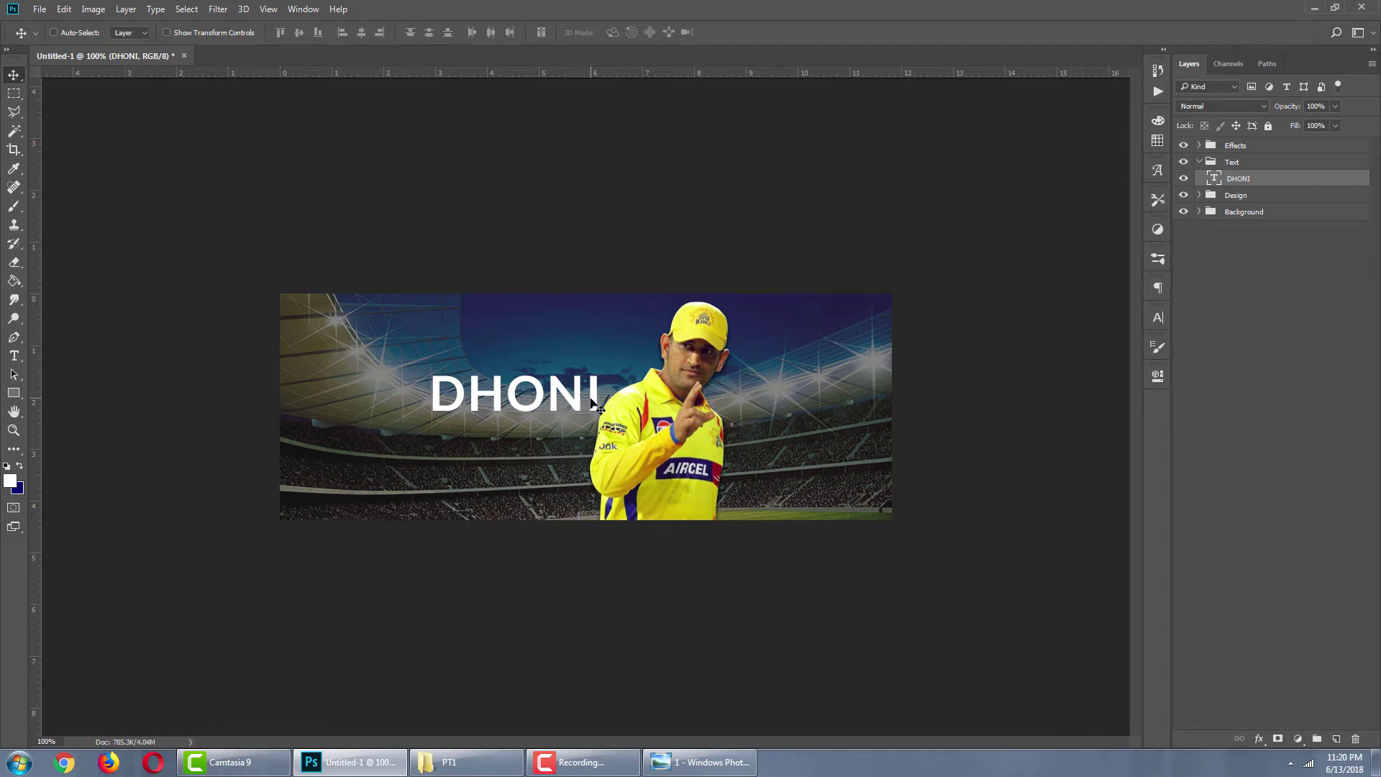
key("t")
left_click(578, 405)
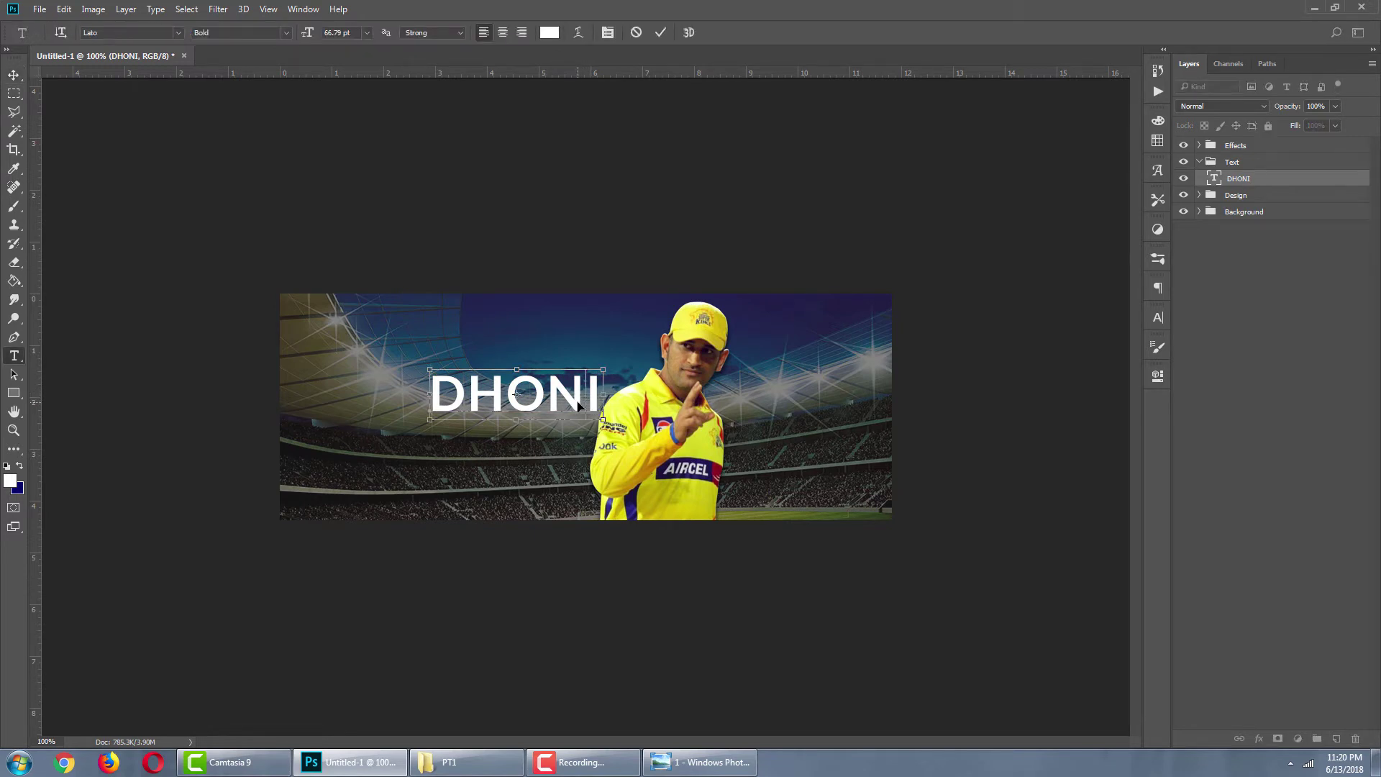
left_click(587, 405)
key("Escape")
key("v")
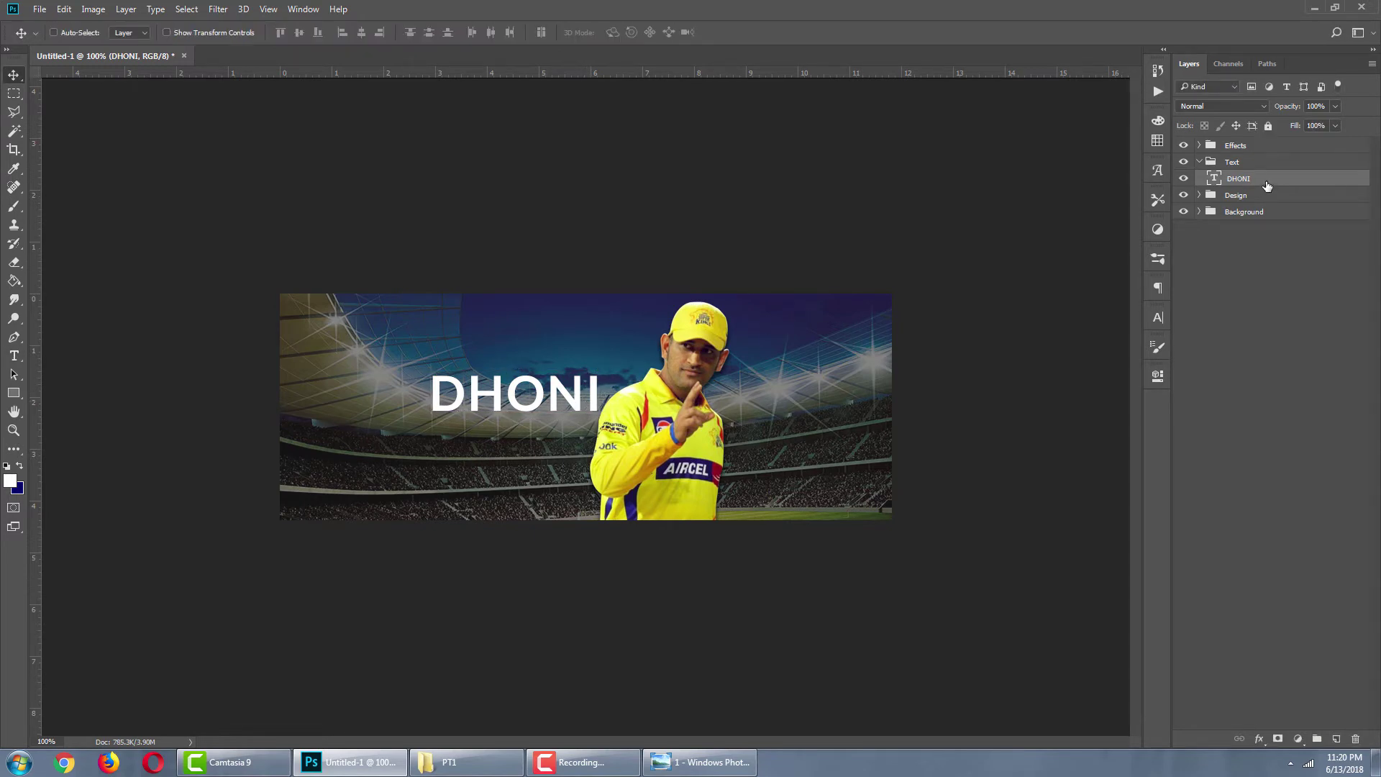
Collapse the Text group and shift it slightly right and down to about X 336 px, Y 157 px.
left_click(1200, 162)
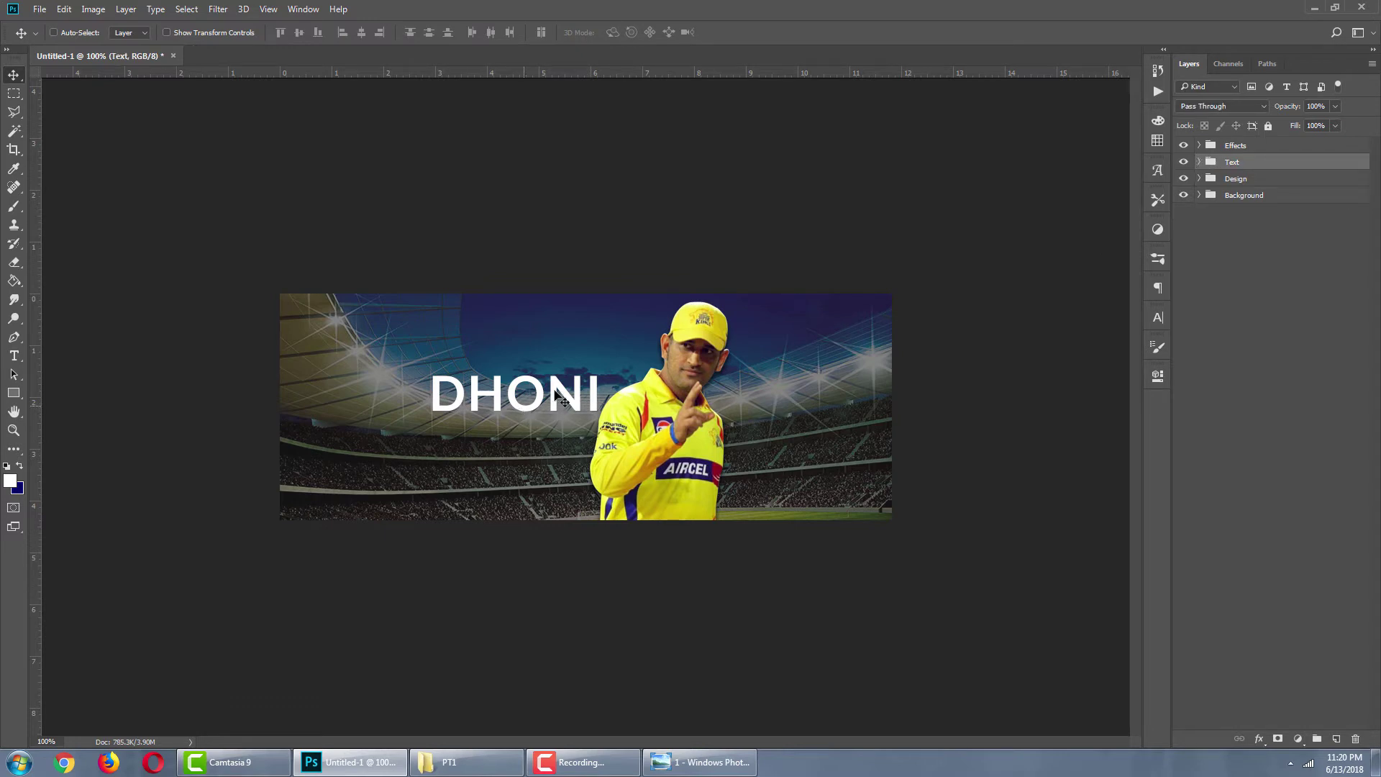
left_click_drag(564, 395, 570, 408)
key("ctrl+t")
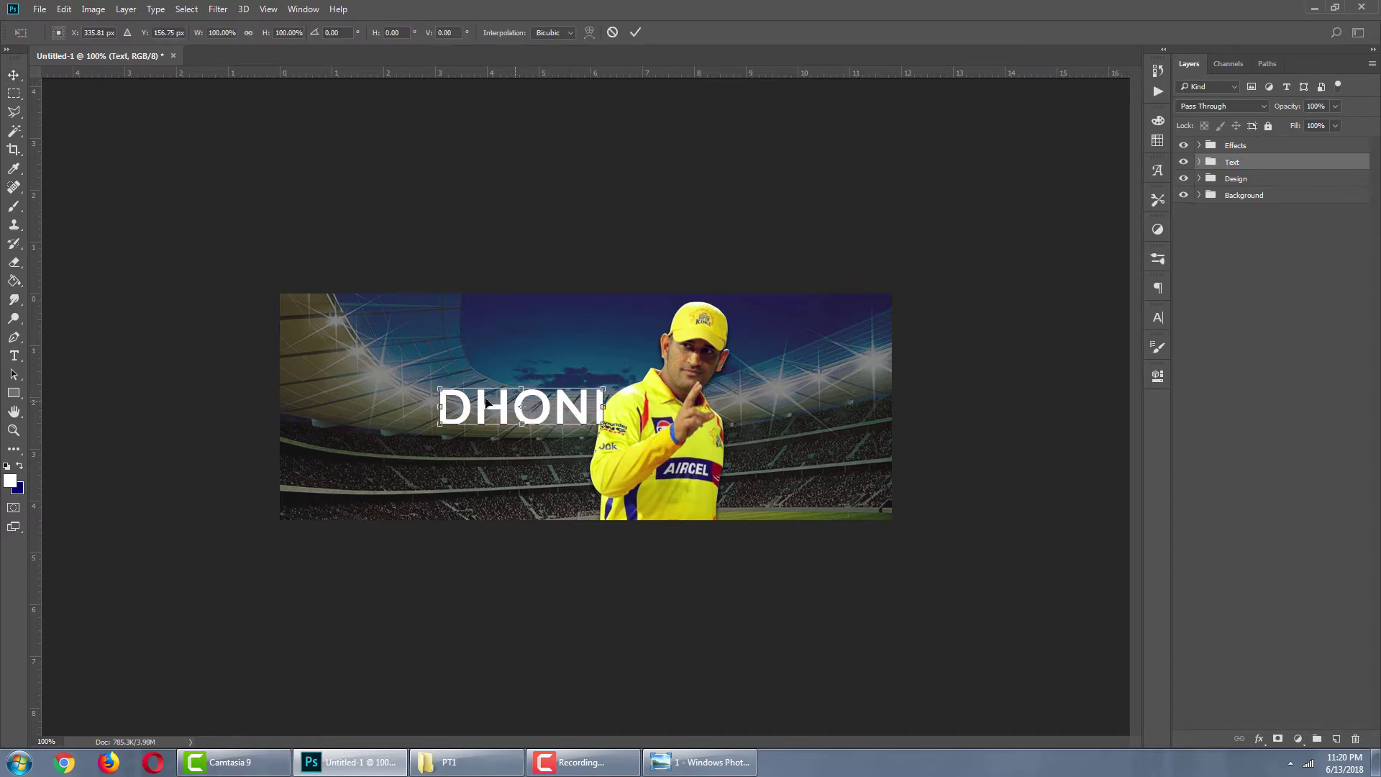
key("Return")
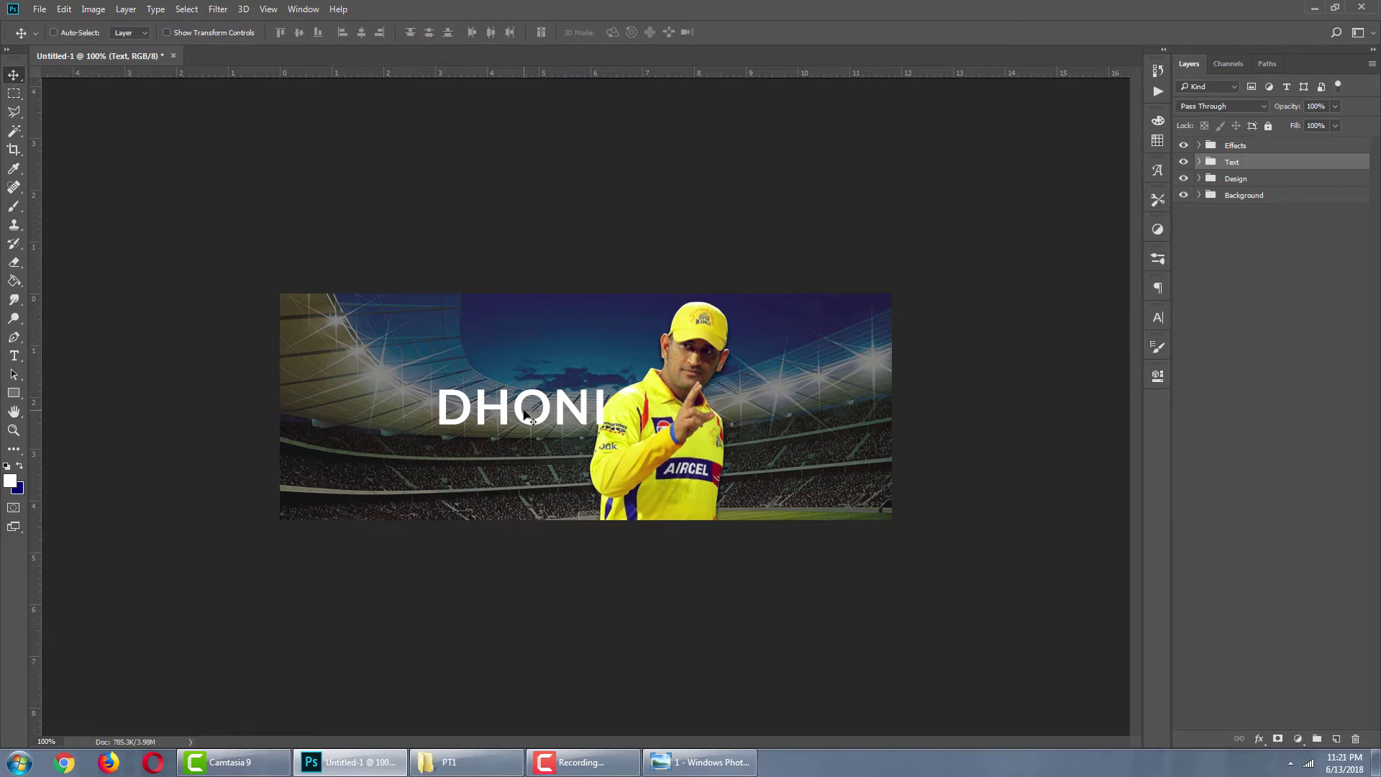
Enlarge the Text group with Free Transform from its upper-left corner so the lettering is about 72.75 pt.
key("ctrl")
key("ctrl+t")
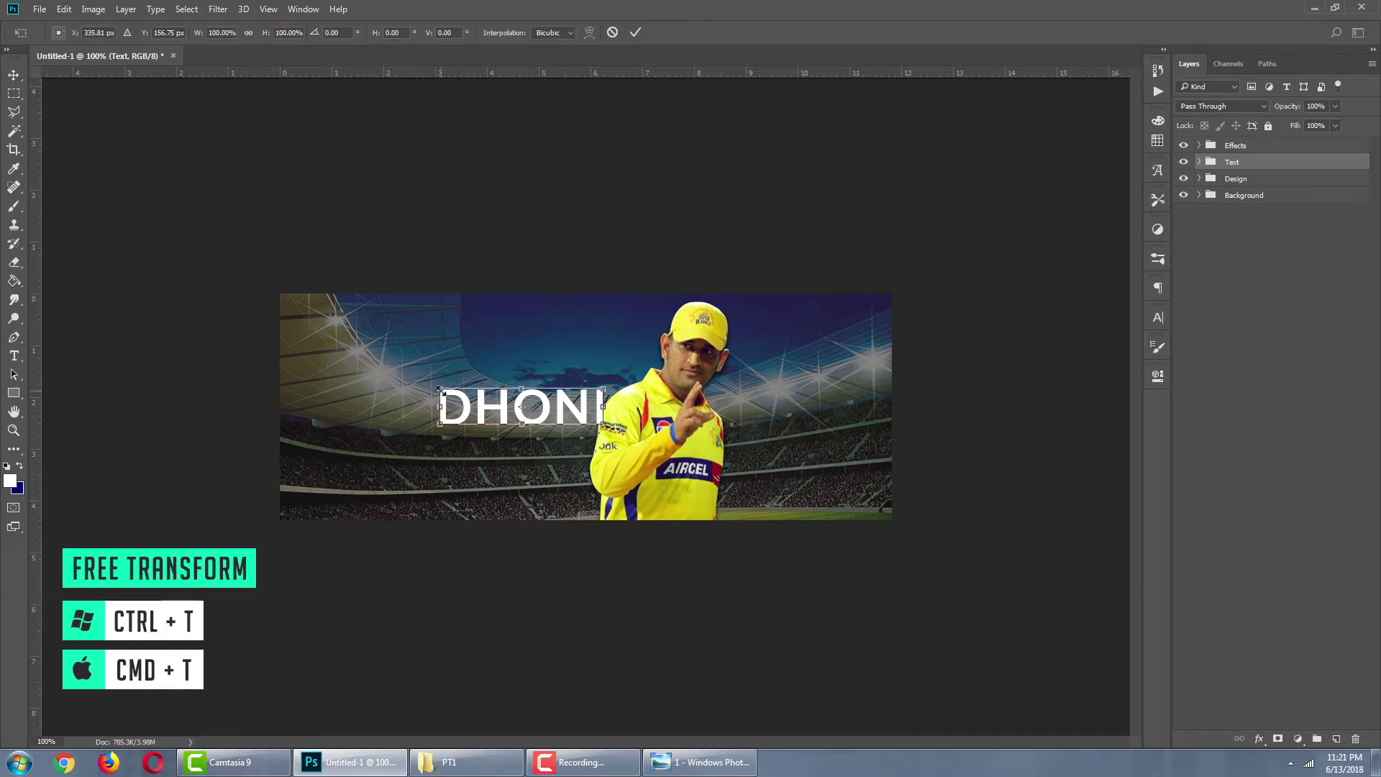
left_click_drag(440, 390, 423, 384)
key("Return")
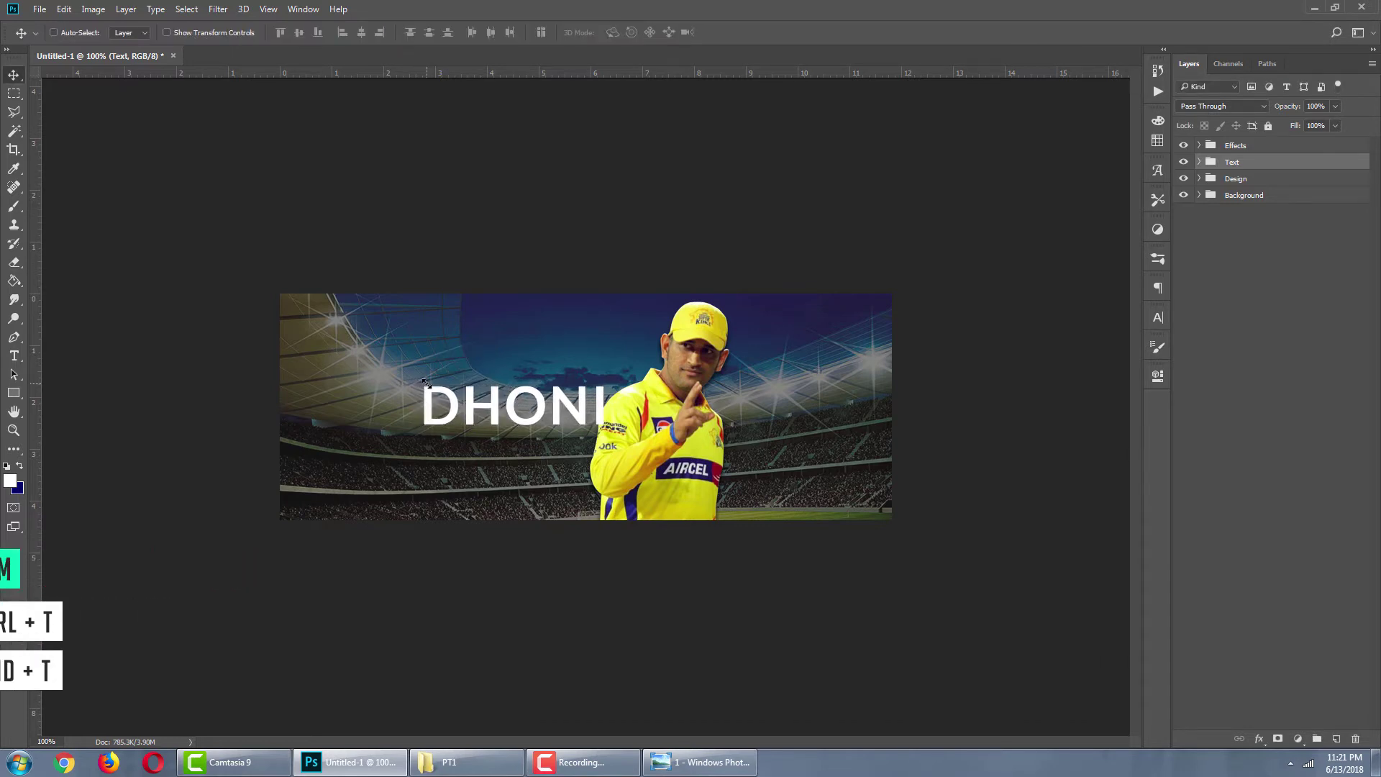
Duplicate the DHONI text layer inside the Text group and place the copy directly above the original word.
left_click(1198, 162)
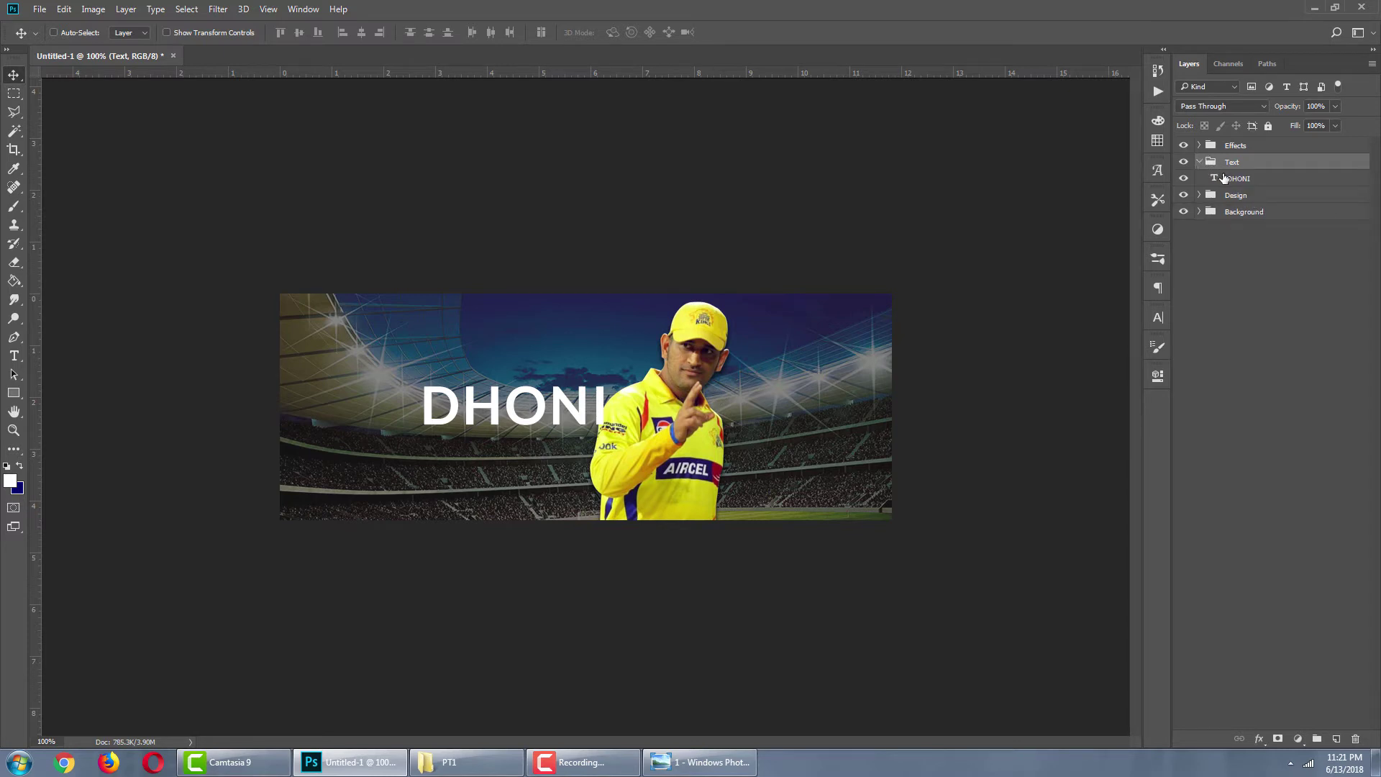
left_click(1230, 182)
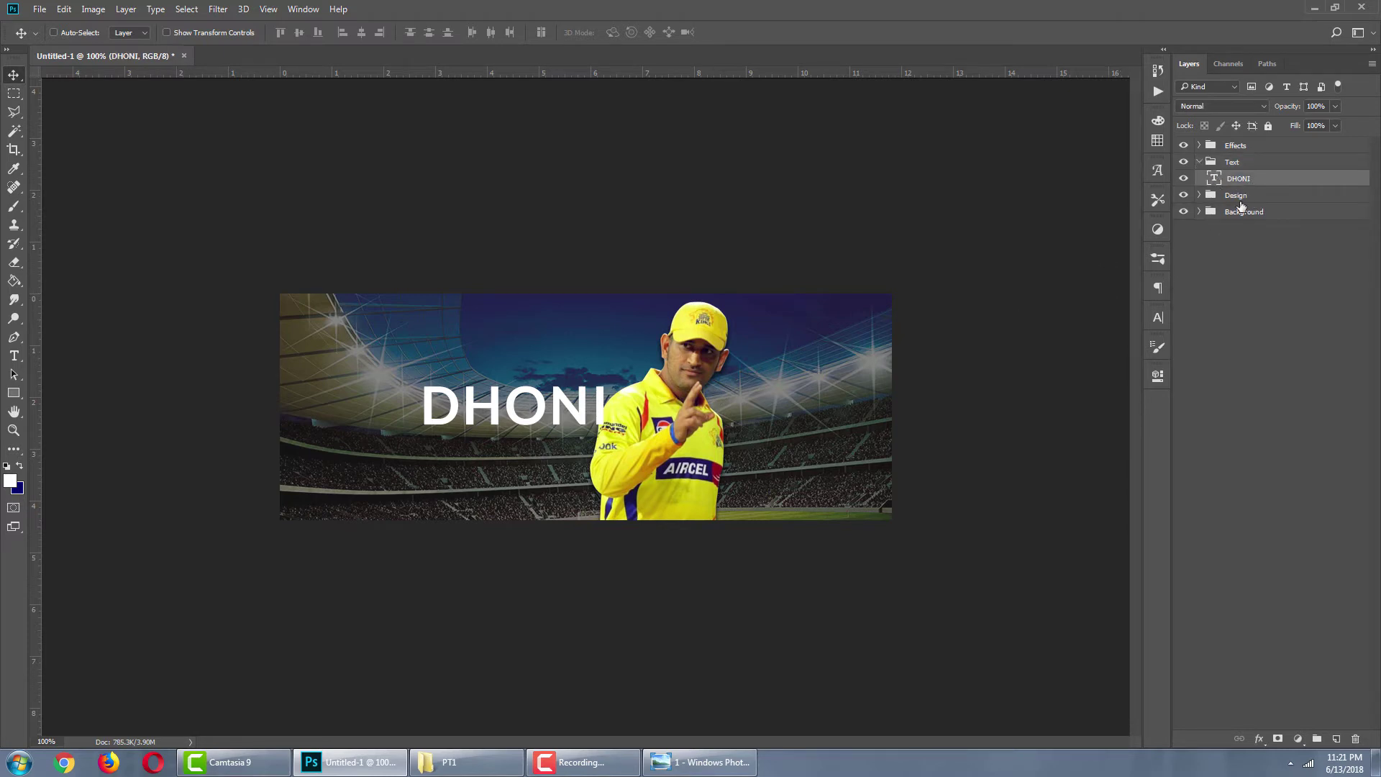
key("ctrl+j")
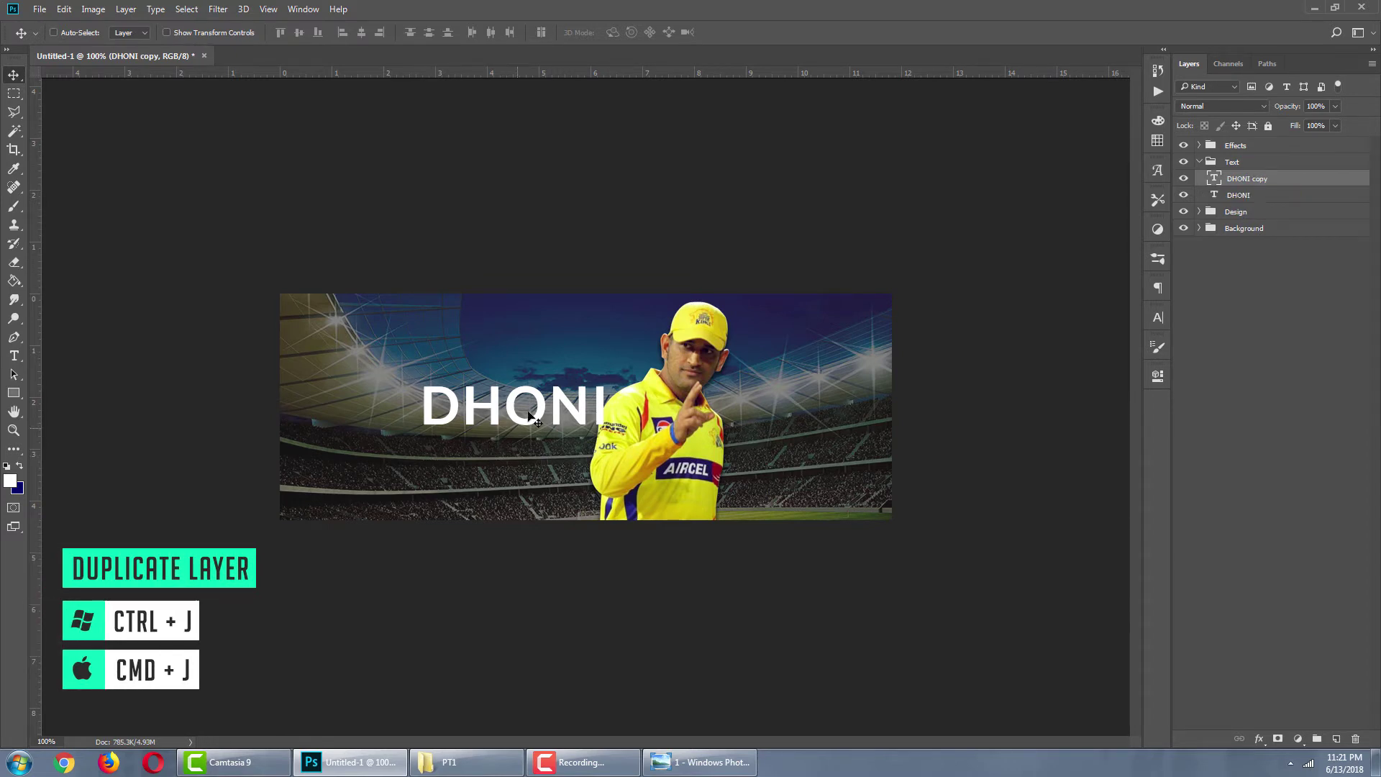
left_click_drag(529, 416, 565, 374)
Replace the text of the upper DHONI copy with "07" and commit it.
key("t")
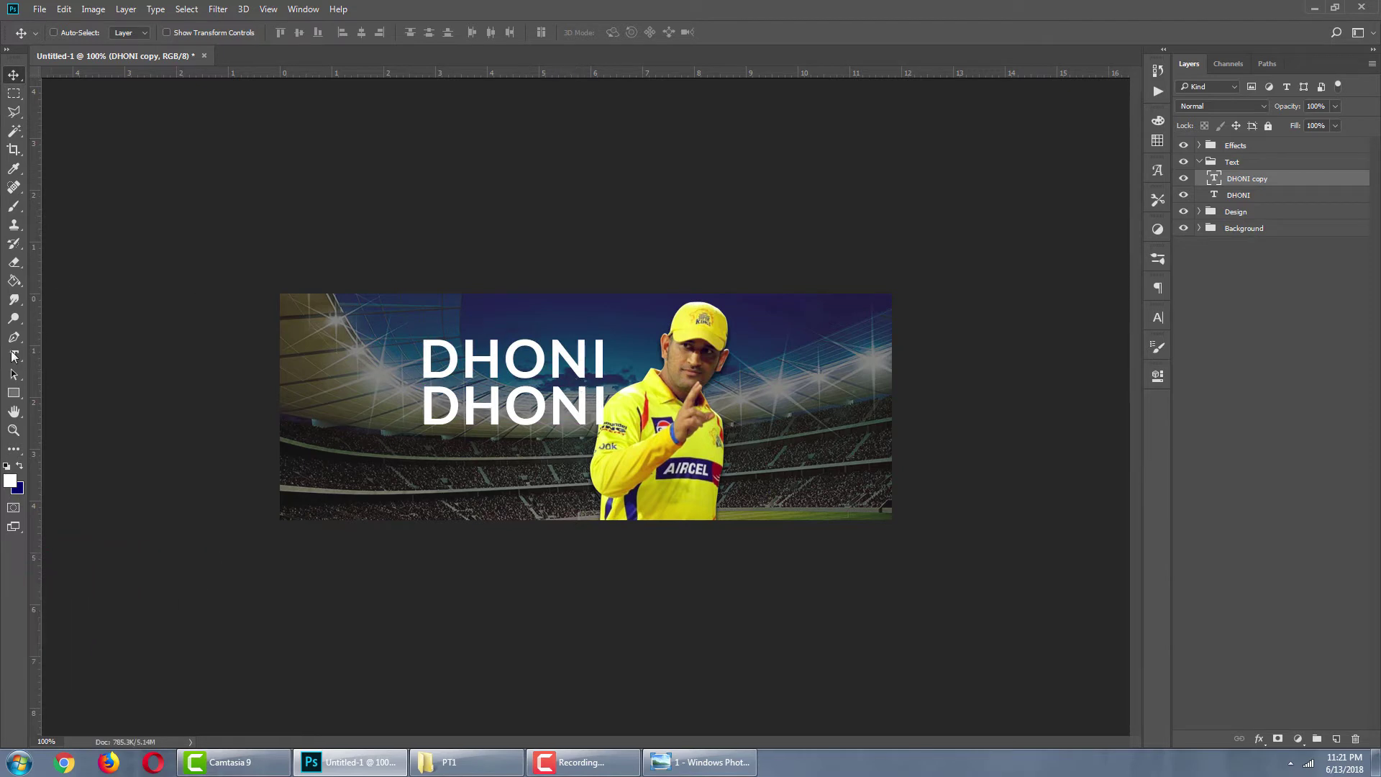
double_click(542, 362)
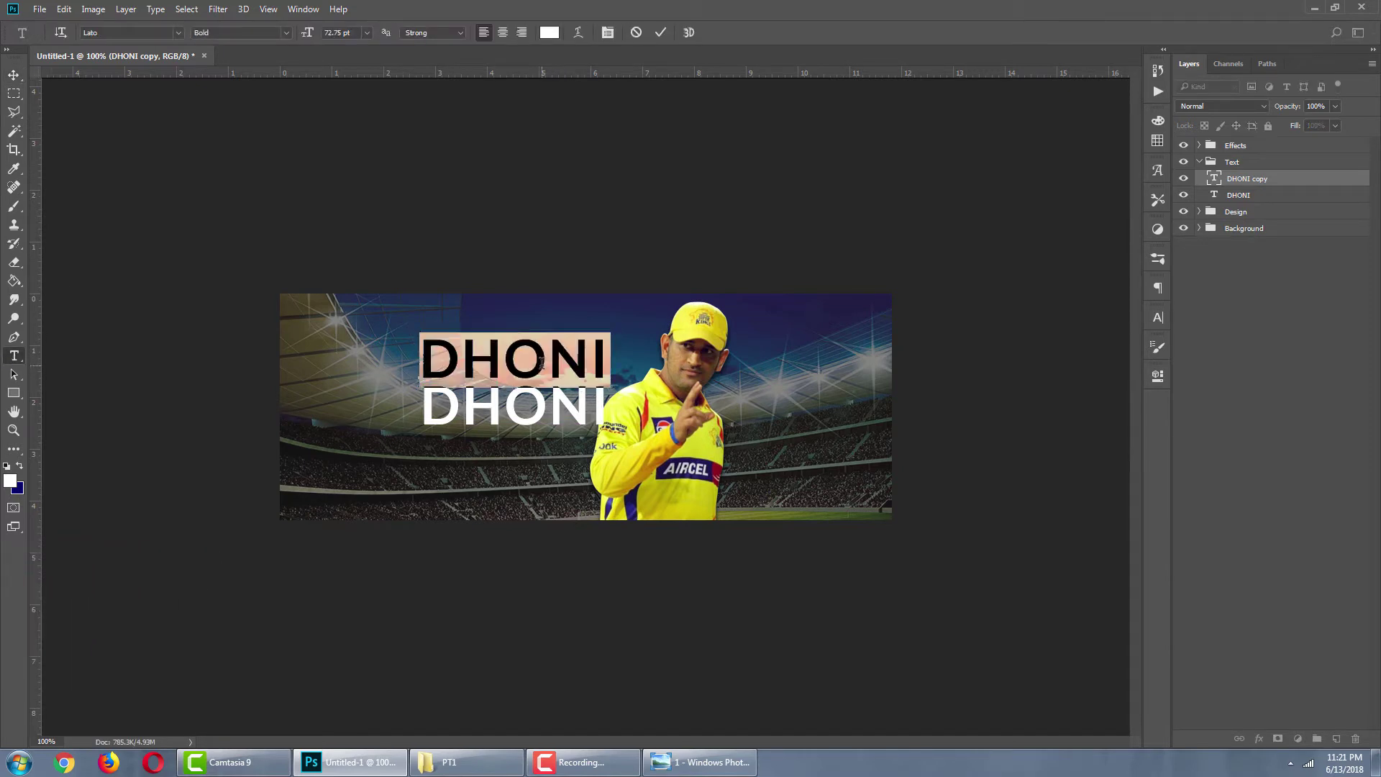
type("07")
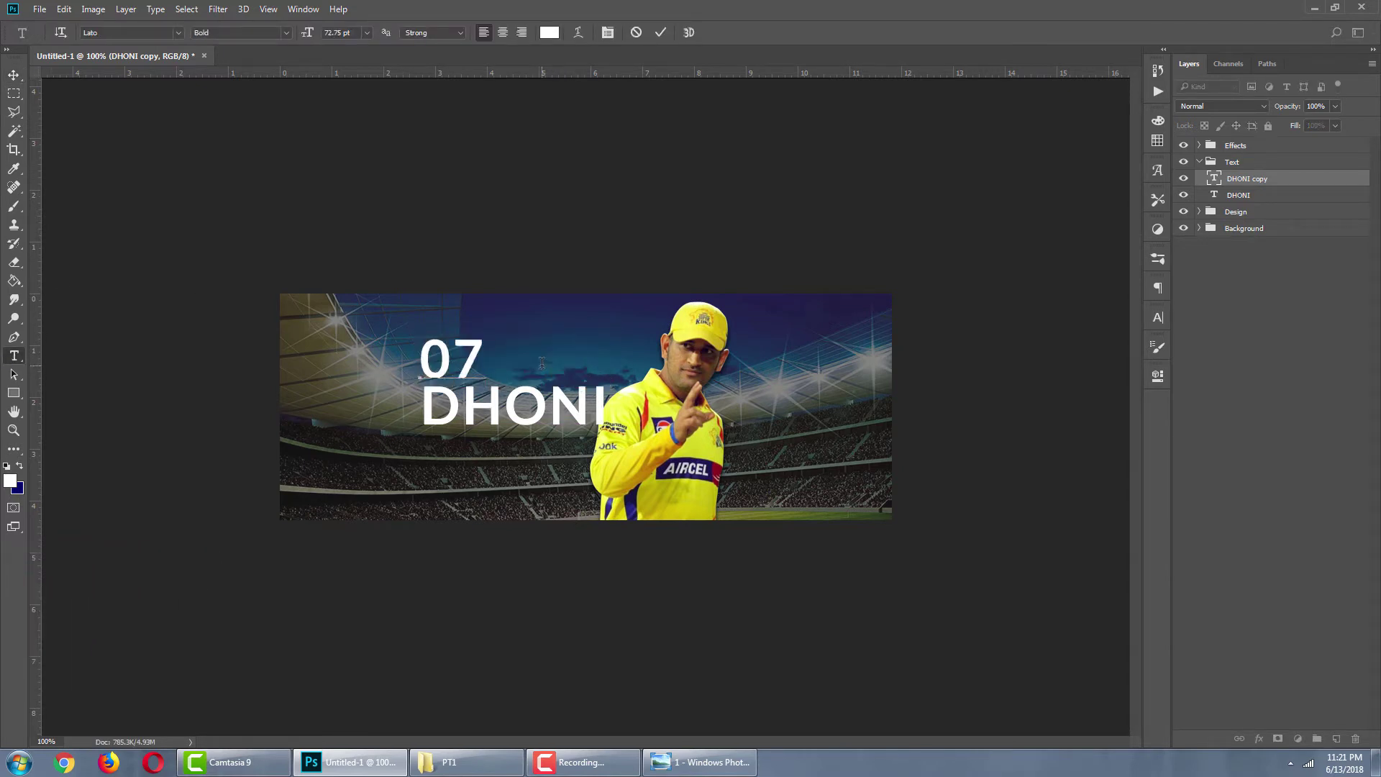
key("ctrl+Return")
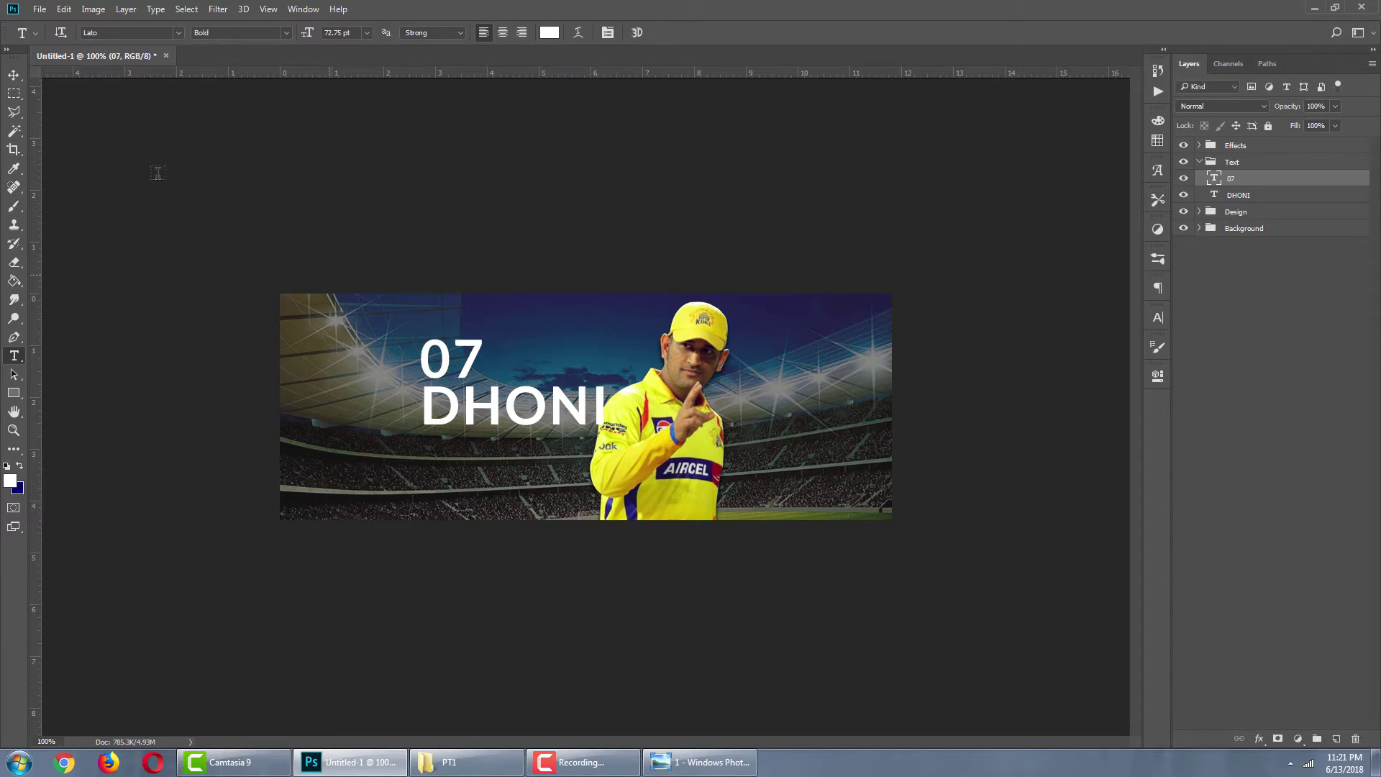
Move and nudge the 07 text right until it sits above the end of DHONI, and collapse the Text group.
left_click(16, 76)
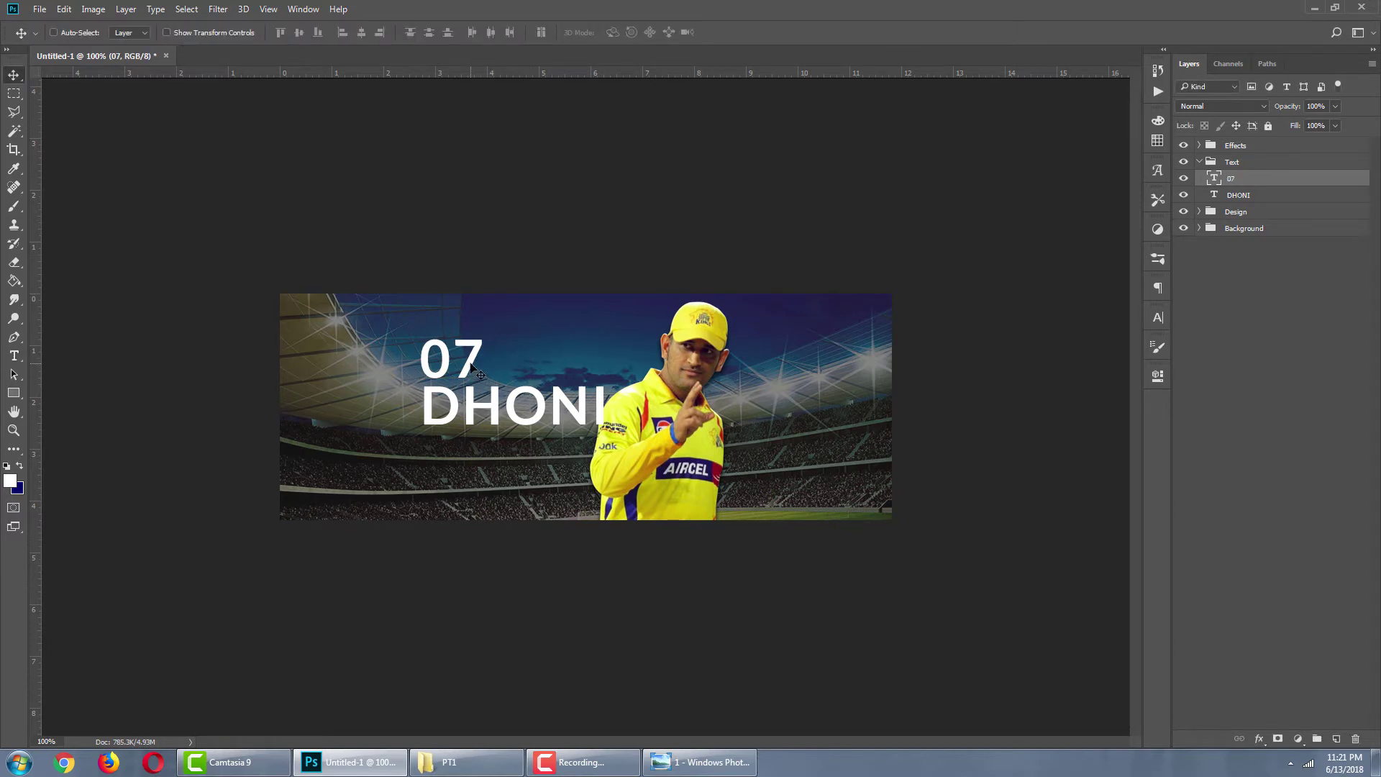
left_click_drag(473, 367, 560, 369)
left_click_drag(590, 368, 598, 368)
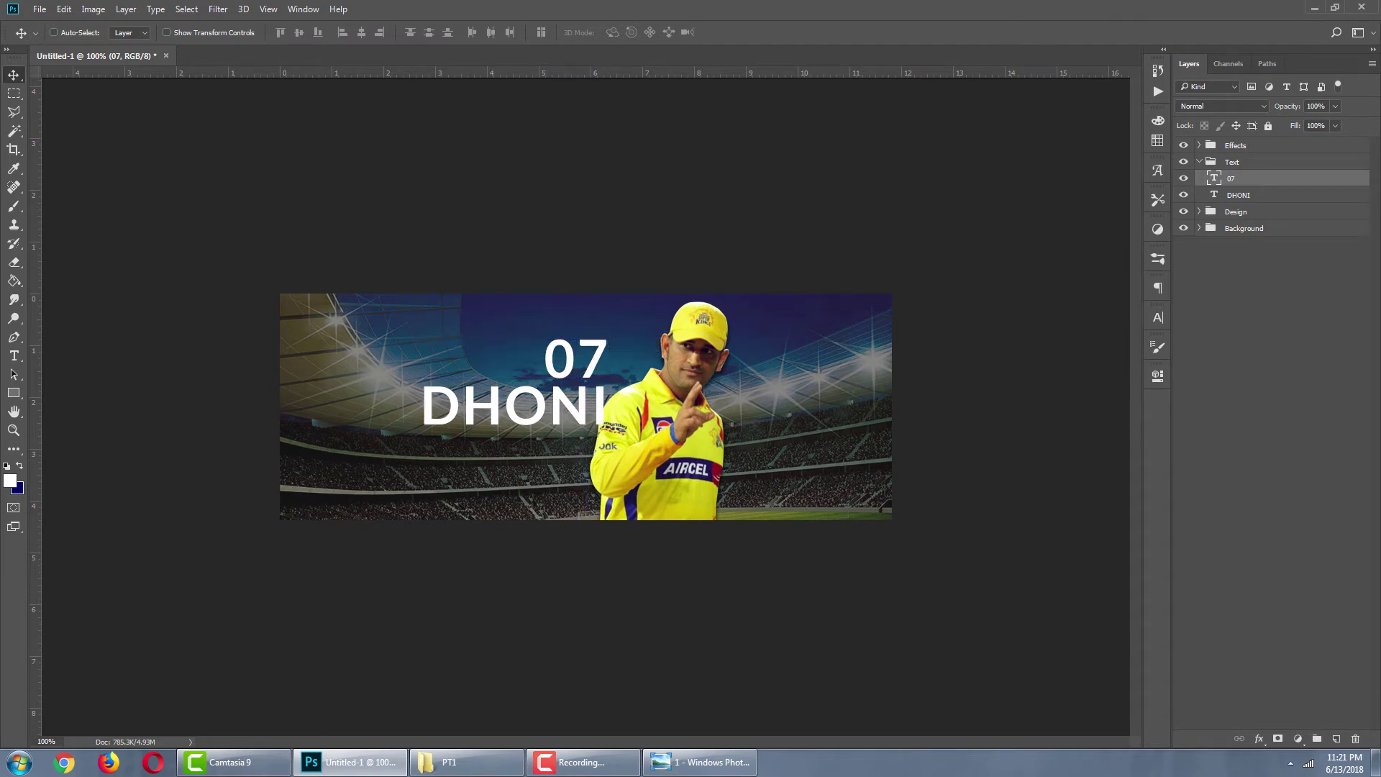
key("Right")
key("Right")
key("Right")
key("Right")
key("Right")
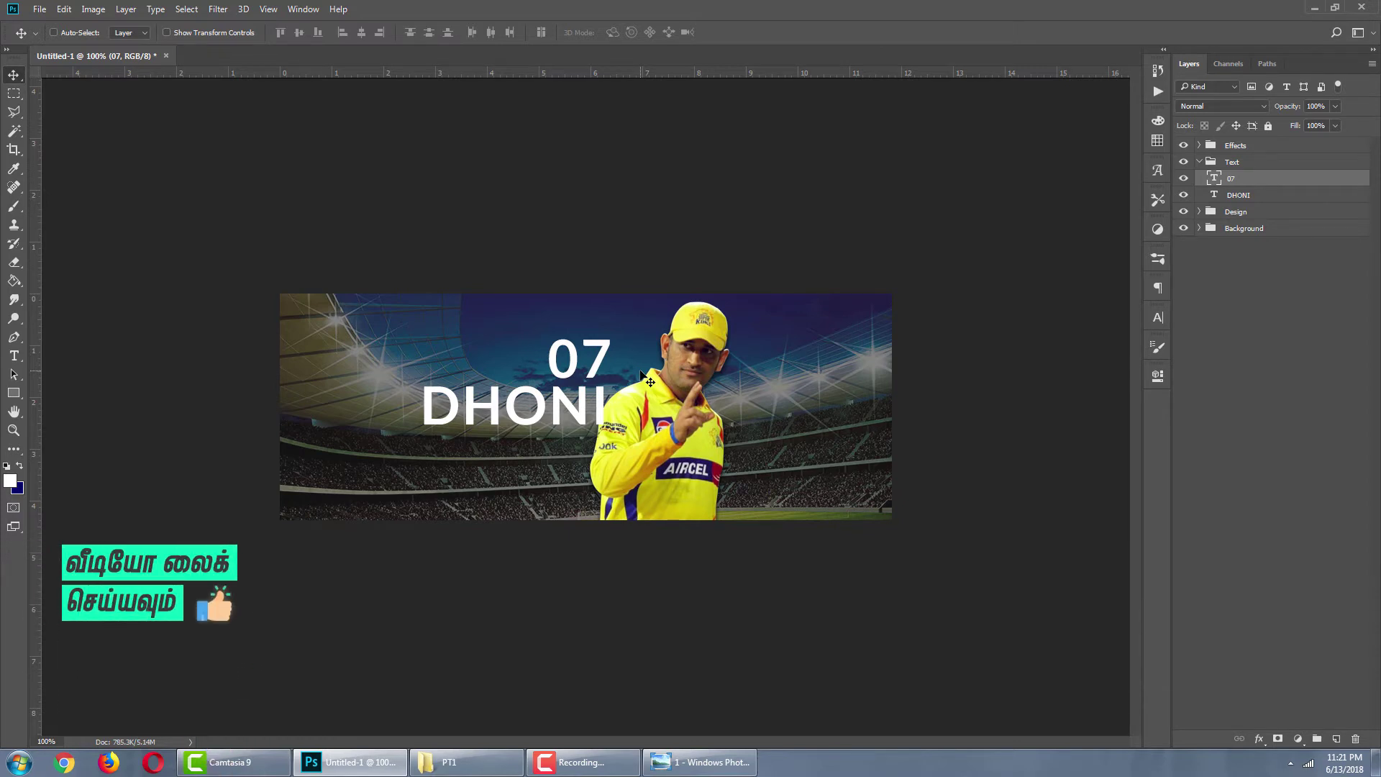
key("Left")
key("Left")
key("Left")
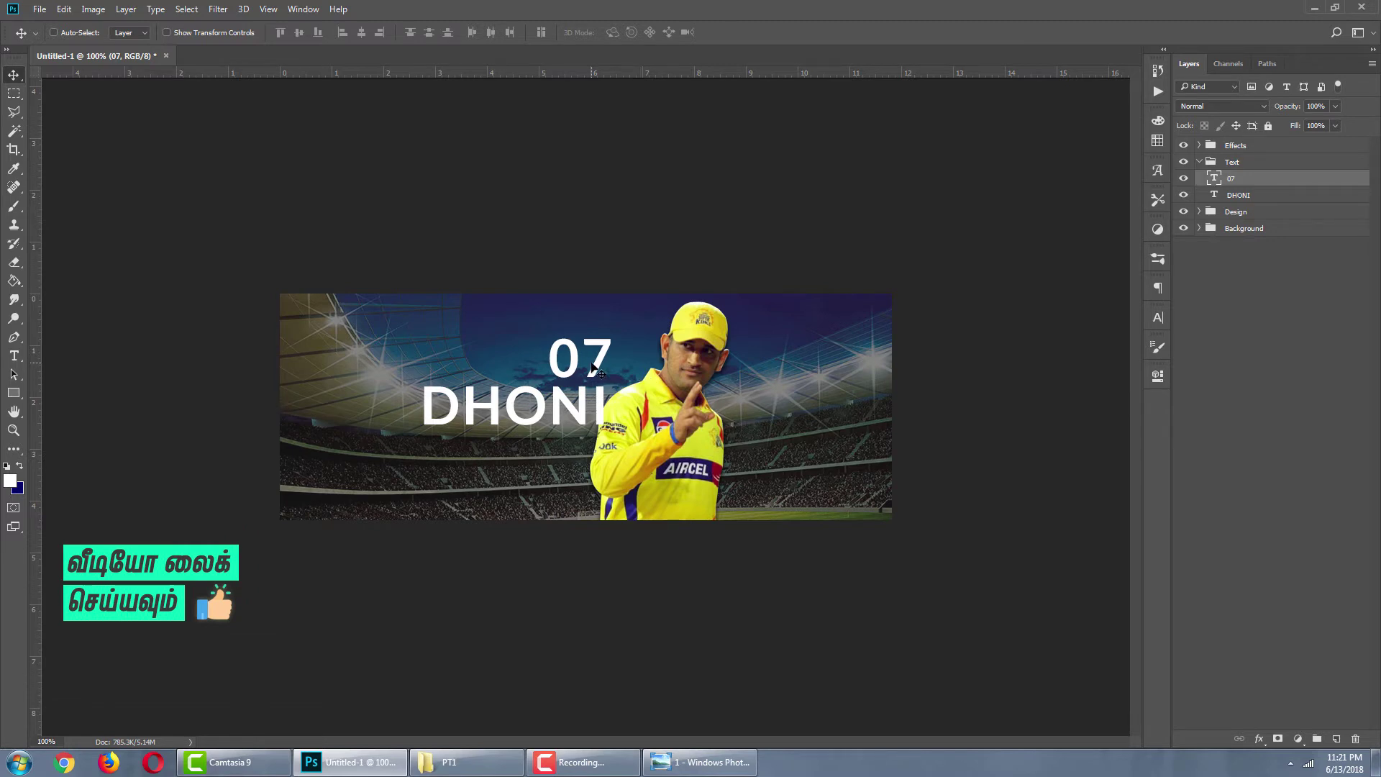
key("Left")
key("Left")
left_click(1200, 163)
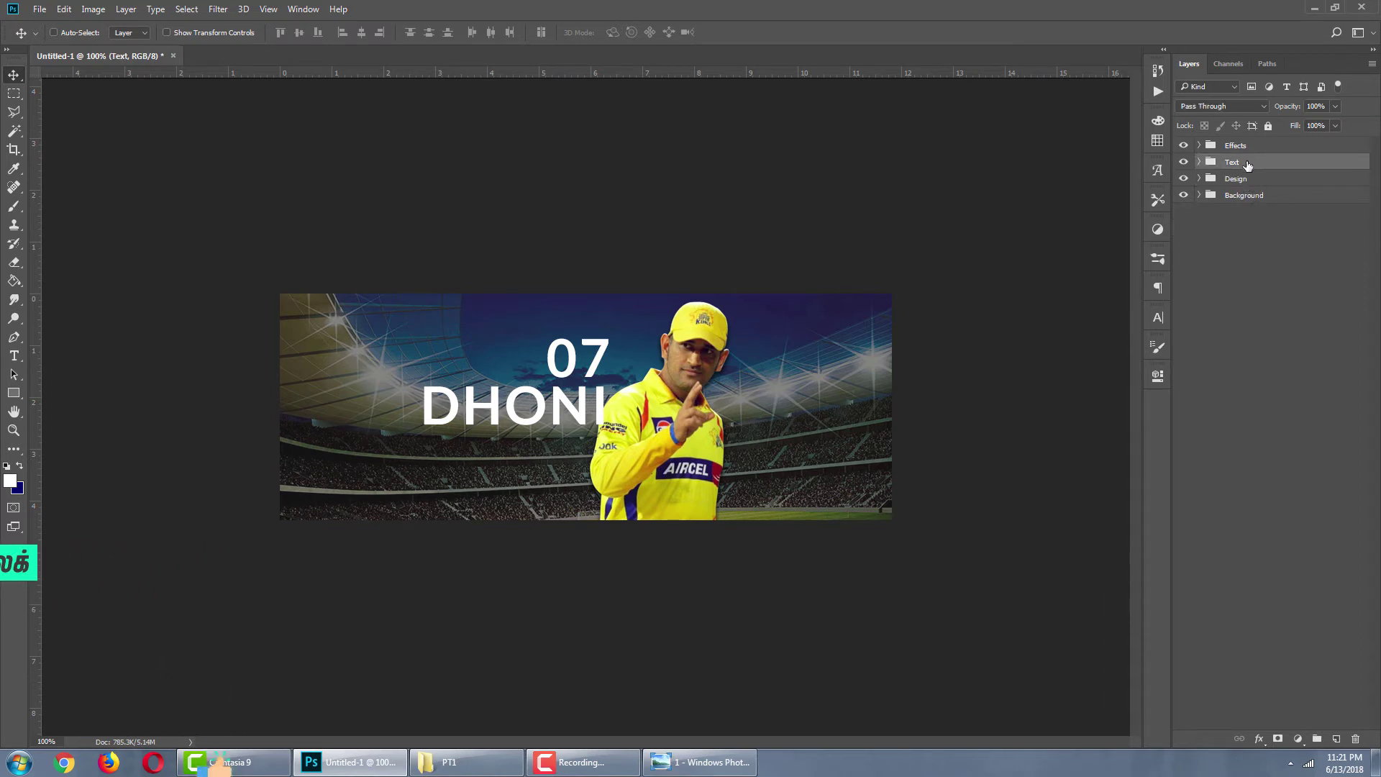
Move the Text group into the Design group between Layer 2 and Mask, and shift its lettering slightly up and right.
left_click_drag(1255, 165, 1252, 188)
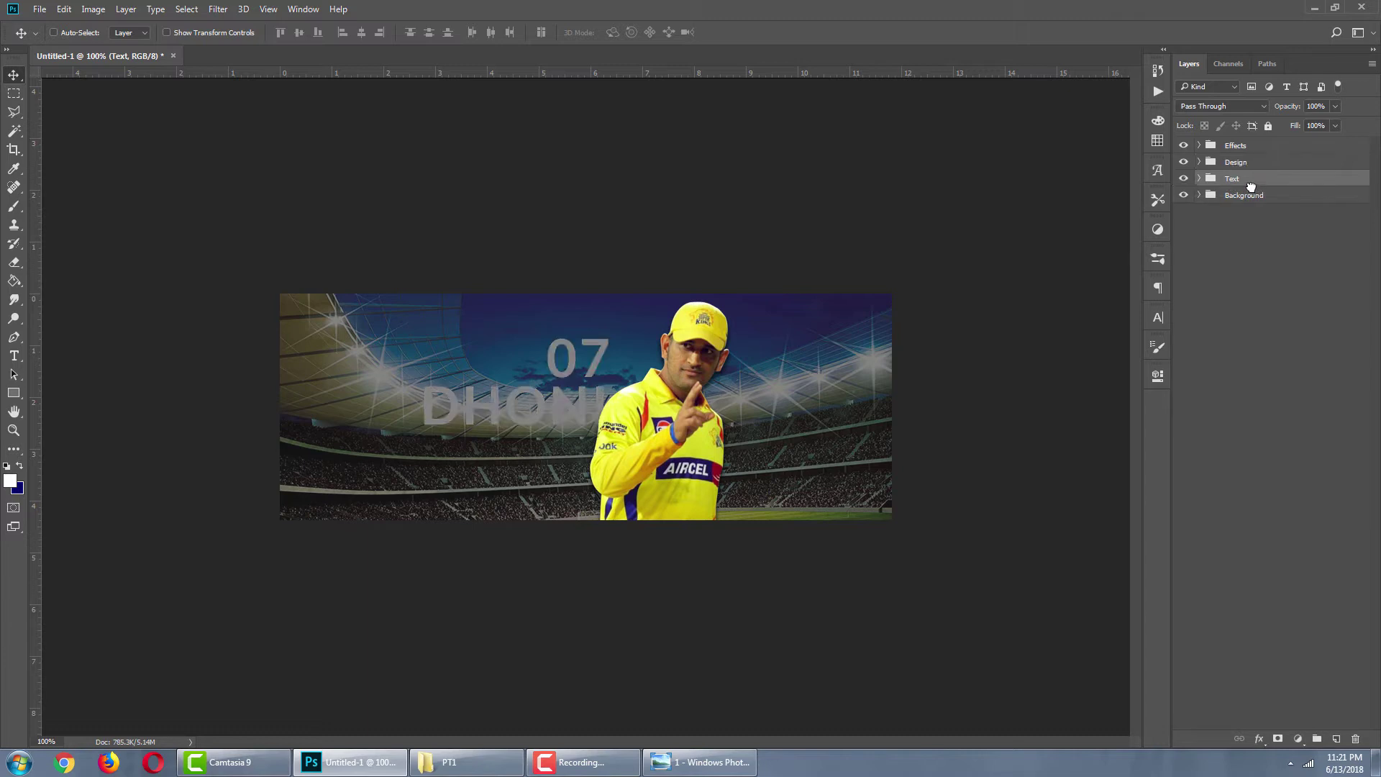
left_click(1200, 179)
left_click(1199, 179)
left_click_drag(1250, 181, 1259, 160)
left_click(1199, 162)
mouse_move(1253, 211)
left_mouse_down()
mouse_move(1263, 188)
mouse_move(1268, 200)
left_mouse_up()
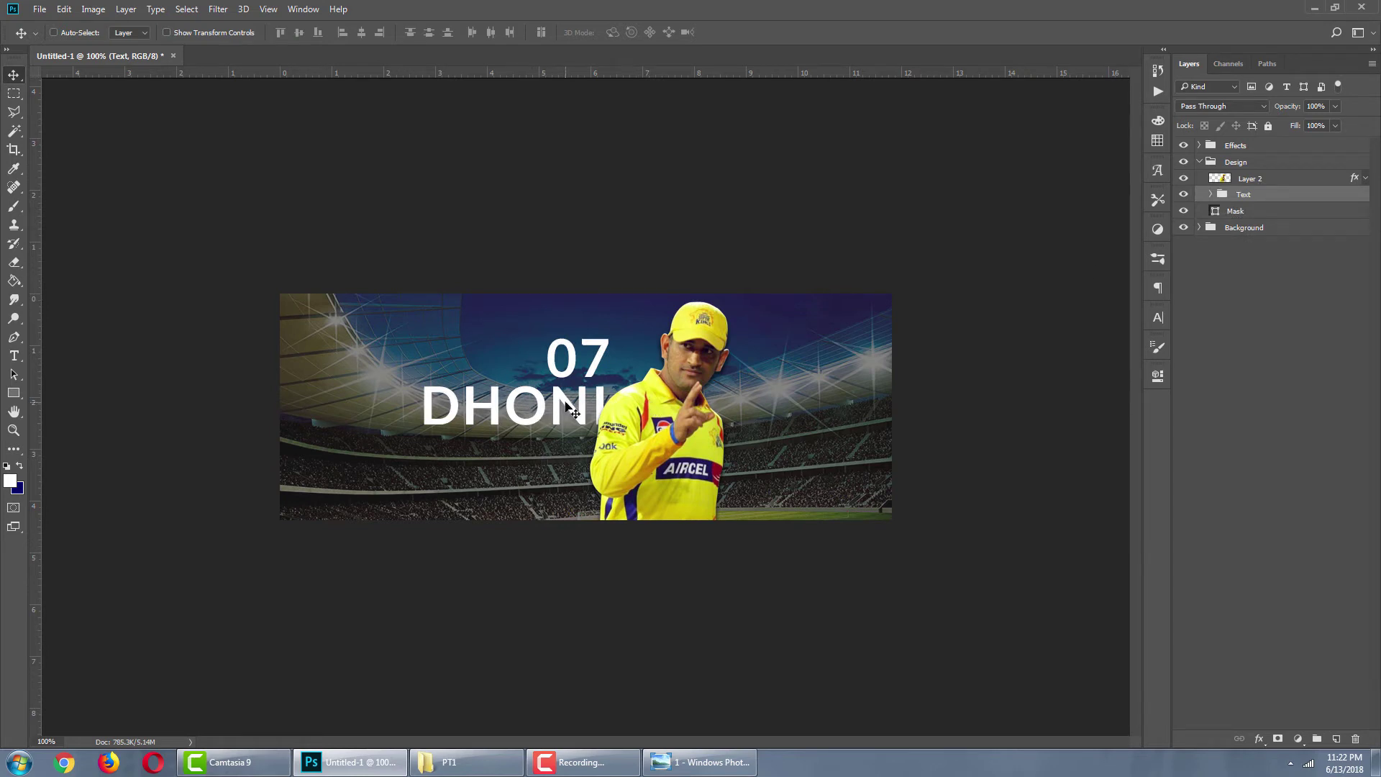
left_click_drag(567, 405, 571, 399)
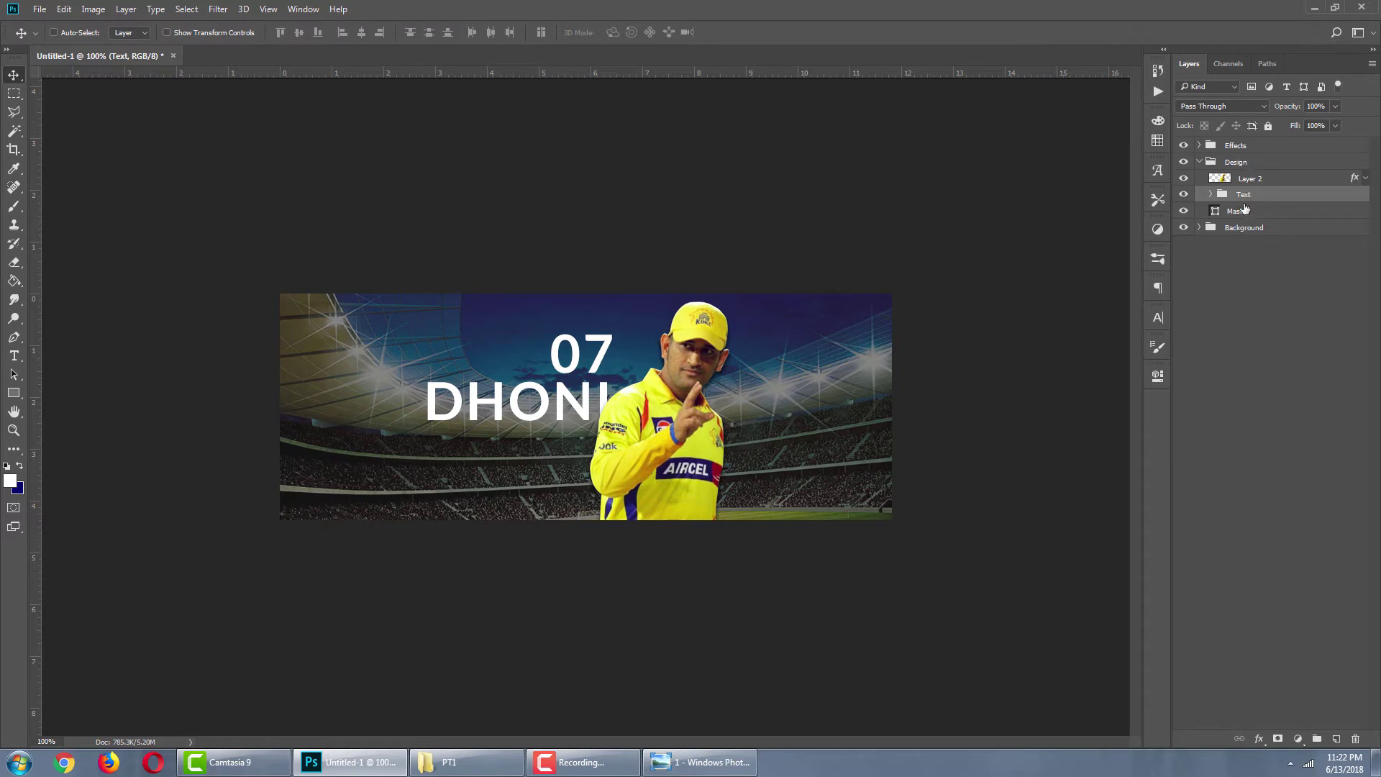
left_click_drag(1251, 194, 1281, 200)
Switch to the PT1 folder and open the Star image in Photoshop.
left_click(457, 763)
left_click(407, 126)
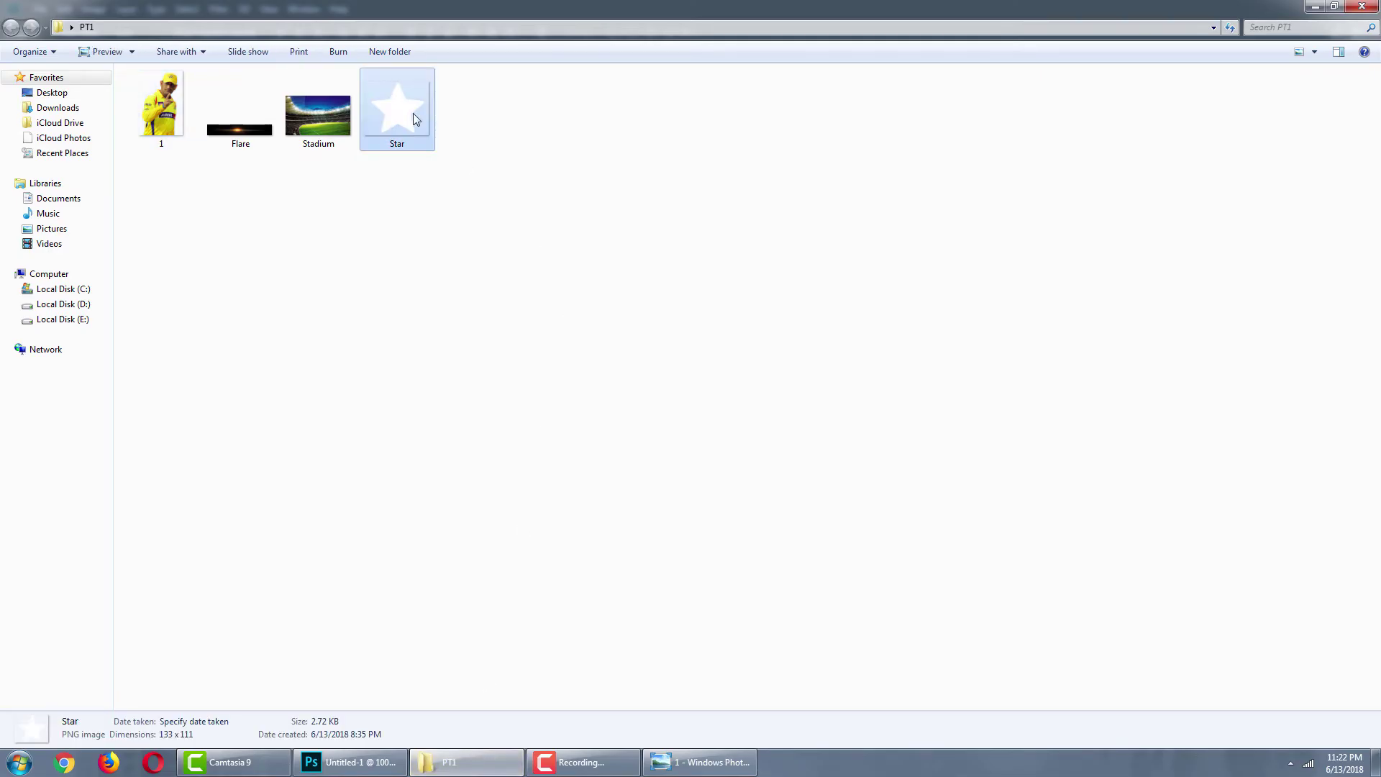
right_click(412, 102)
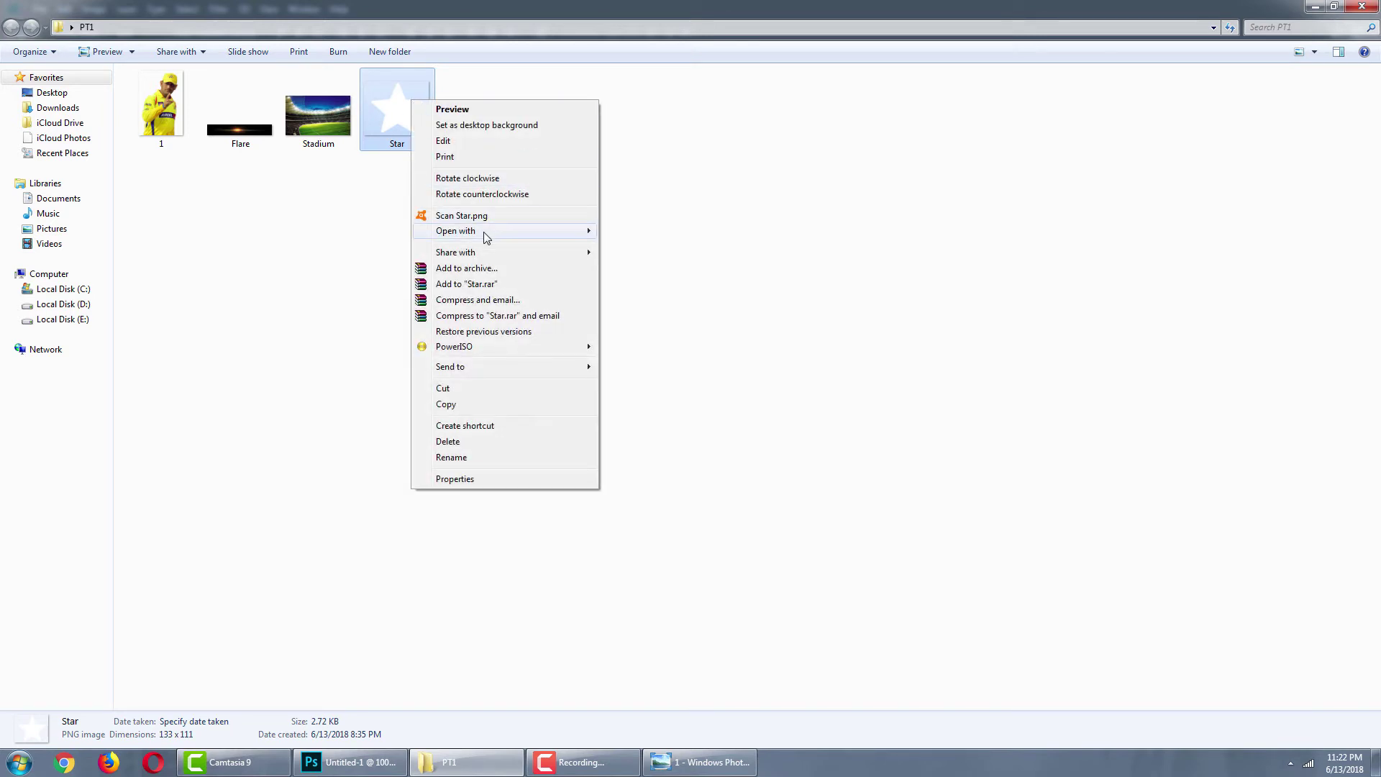
mouse_move(518, 231)
left_click(634, 231)
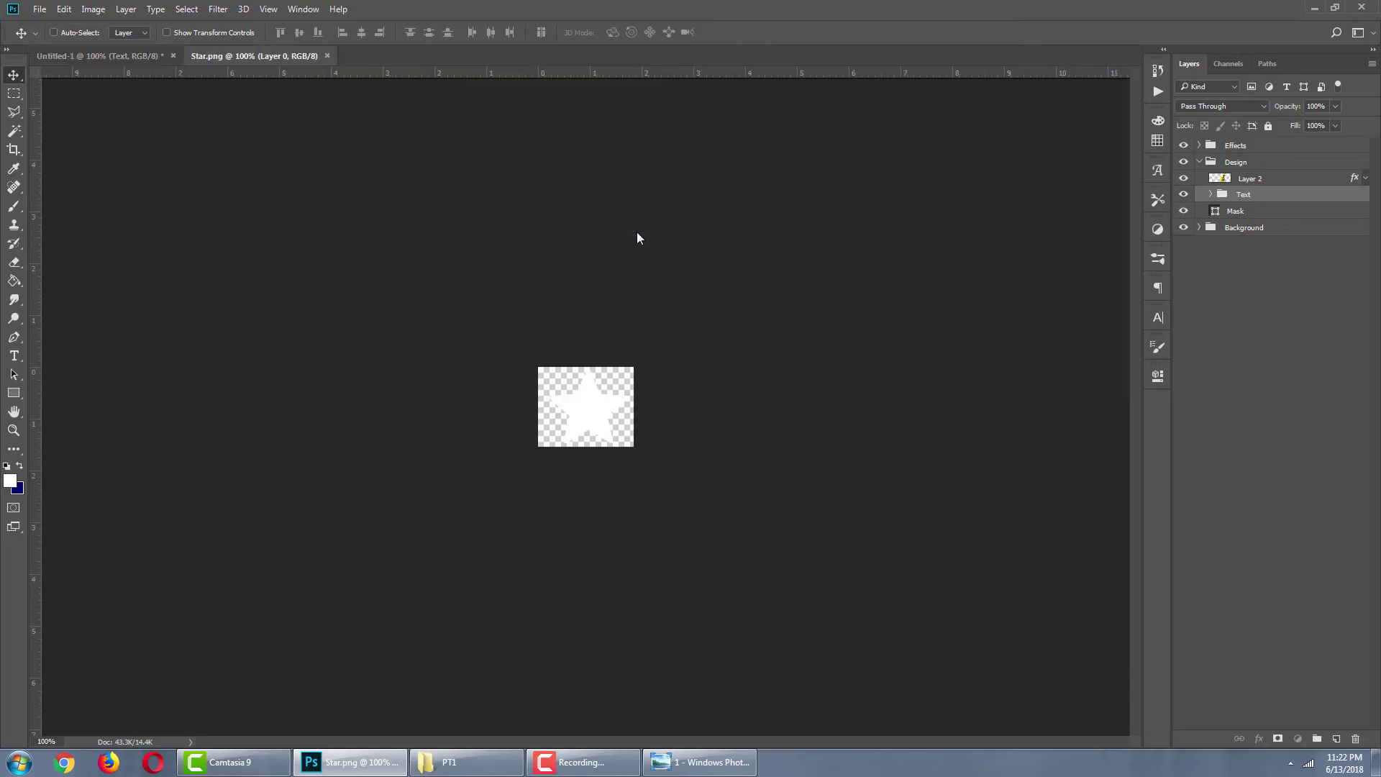
Copy the star into the banner above the Text group, close the Star.png document, and place the star beside 07.
left_click_drag(301, 56, 745, 177)
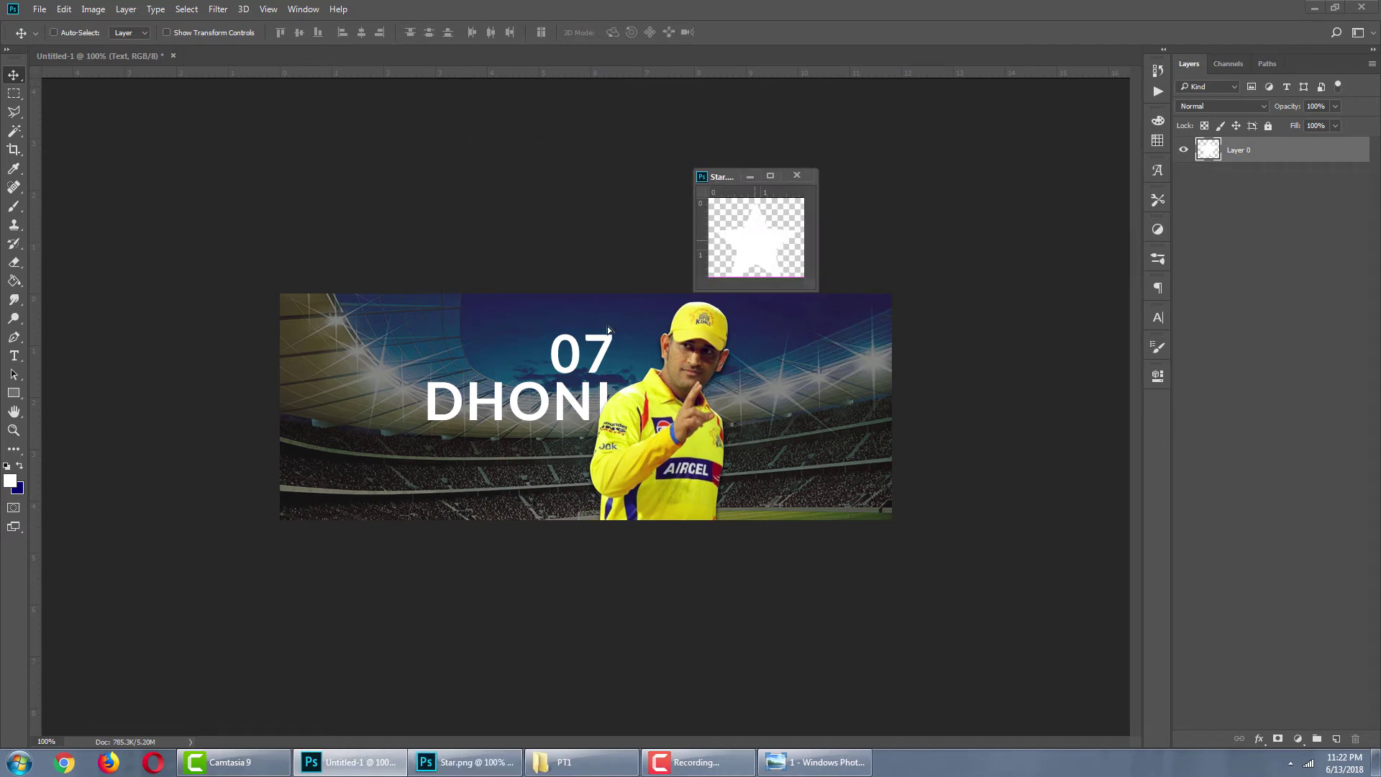
left_click(540, 377)
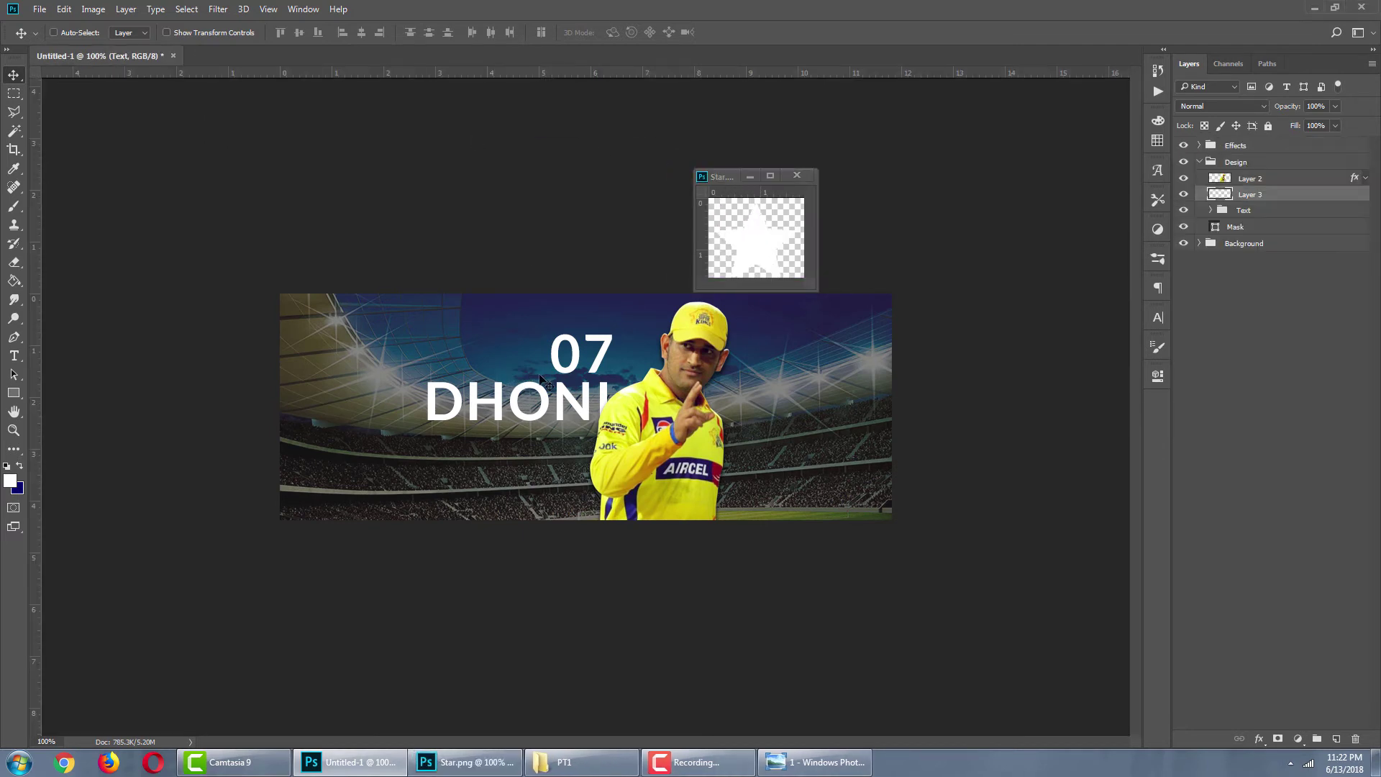
left_click(796, 175)
mouse_move(536, 365)
left_mouse_down()
mouse_move(511, 339)
mouse_move(524, 345)
left_mouse_up()
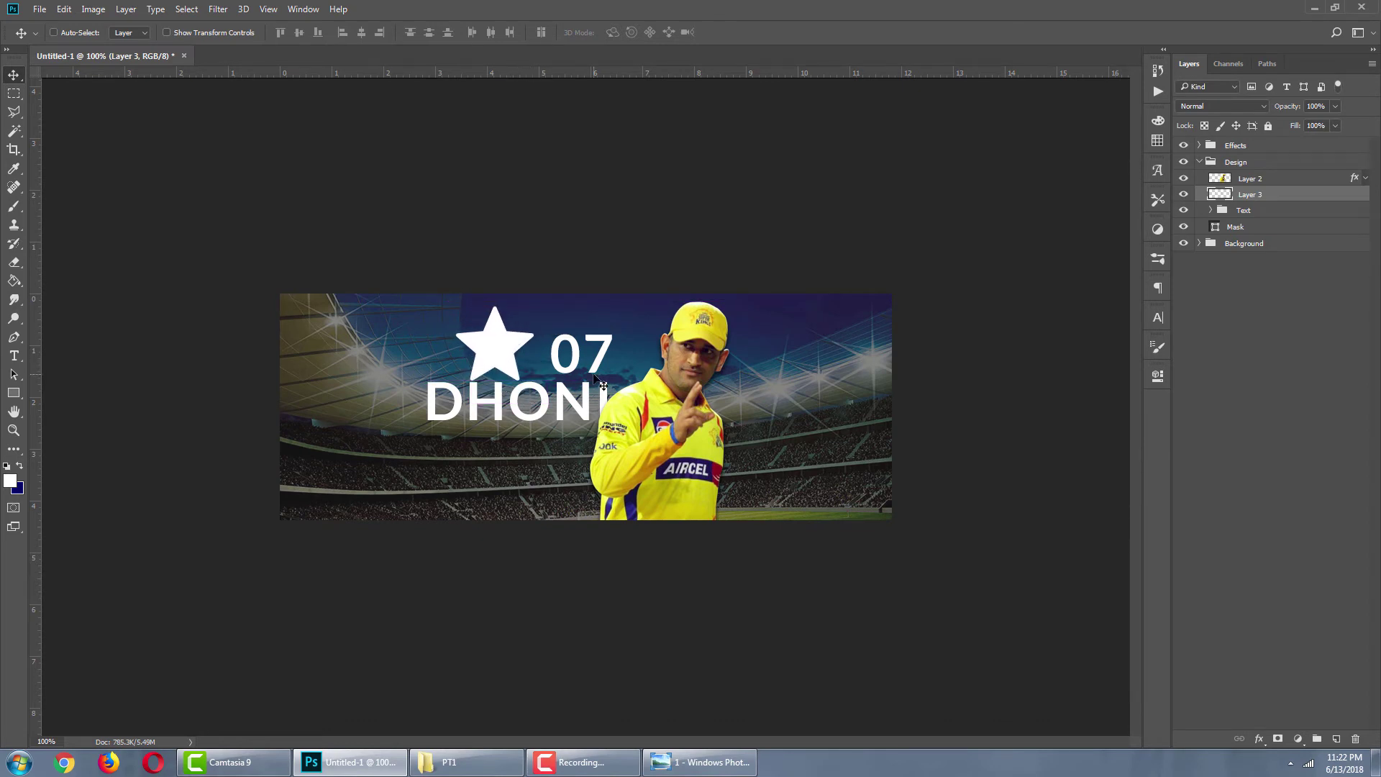
Scale the star down with Free Transform so it is shorter than the 07 digits.
key("ctrl+t")
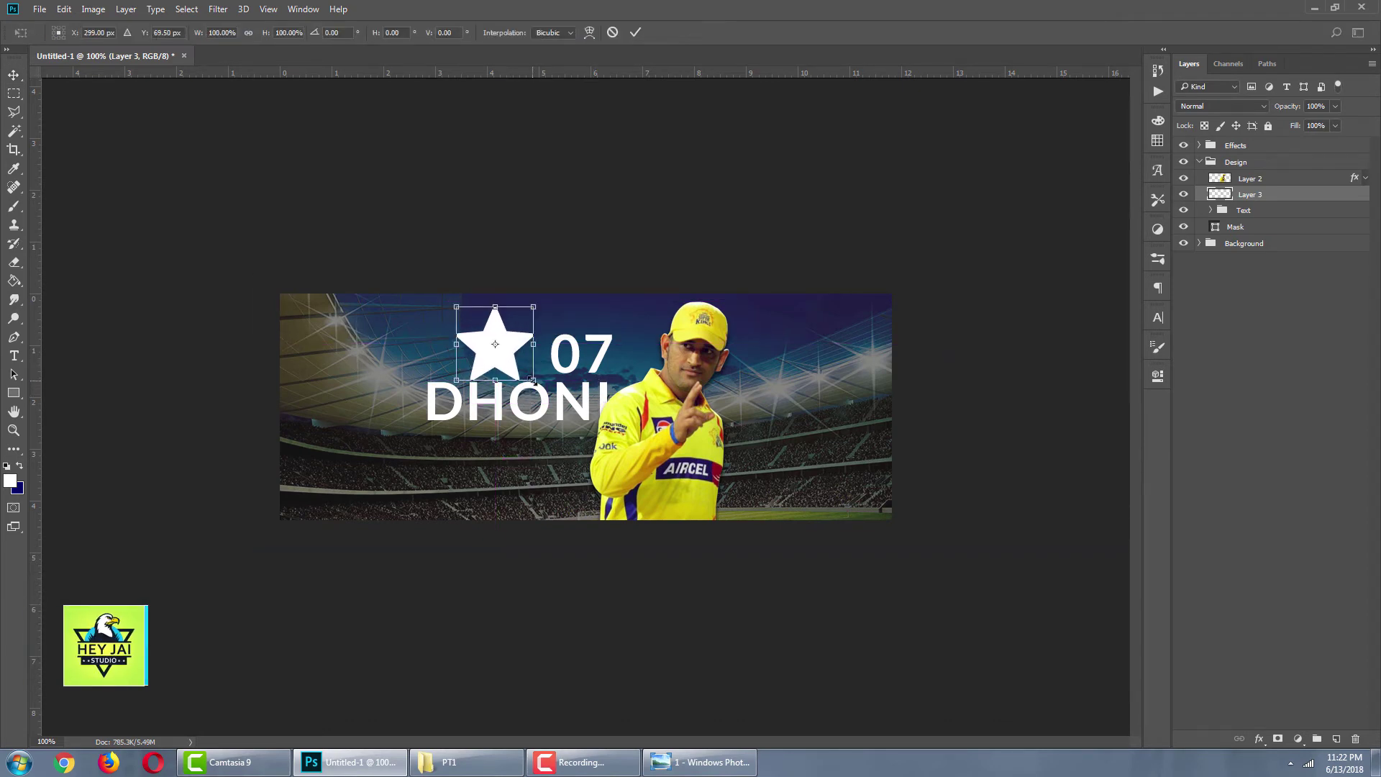
mouse_move(537, 382)
left_mouse_down()
mouse_move(524, 361)
mouse_move(479, 347)
mouse_move(507, 342)
mouse_move(532, 364)
left_mouse_up()
key("Return")
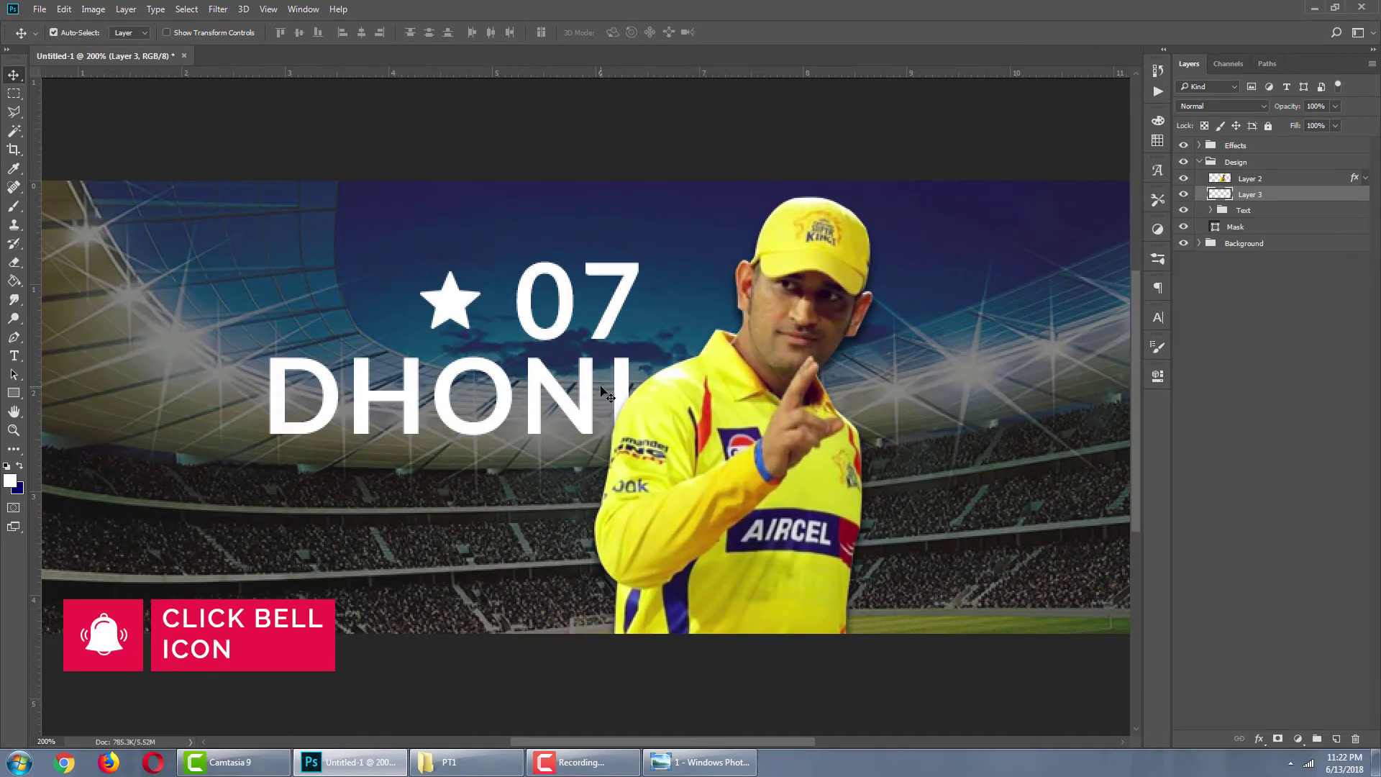
Nudge the star horizontally until it sits close before the 07 with a small gap.
key("ctrl+t")
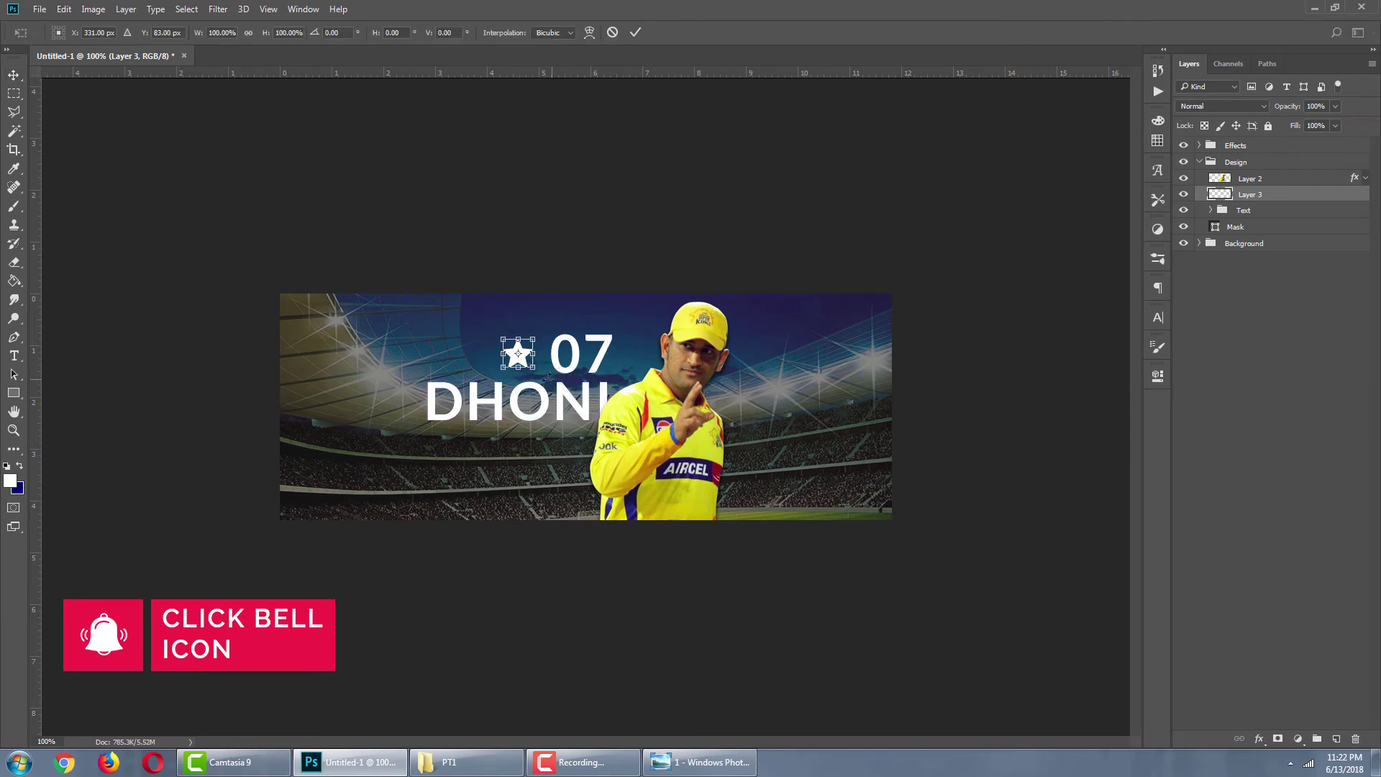
key("Return")
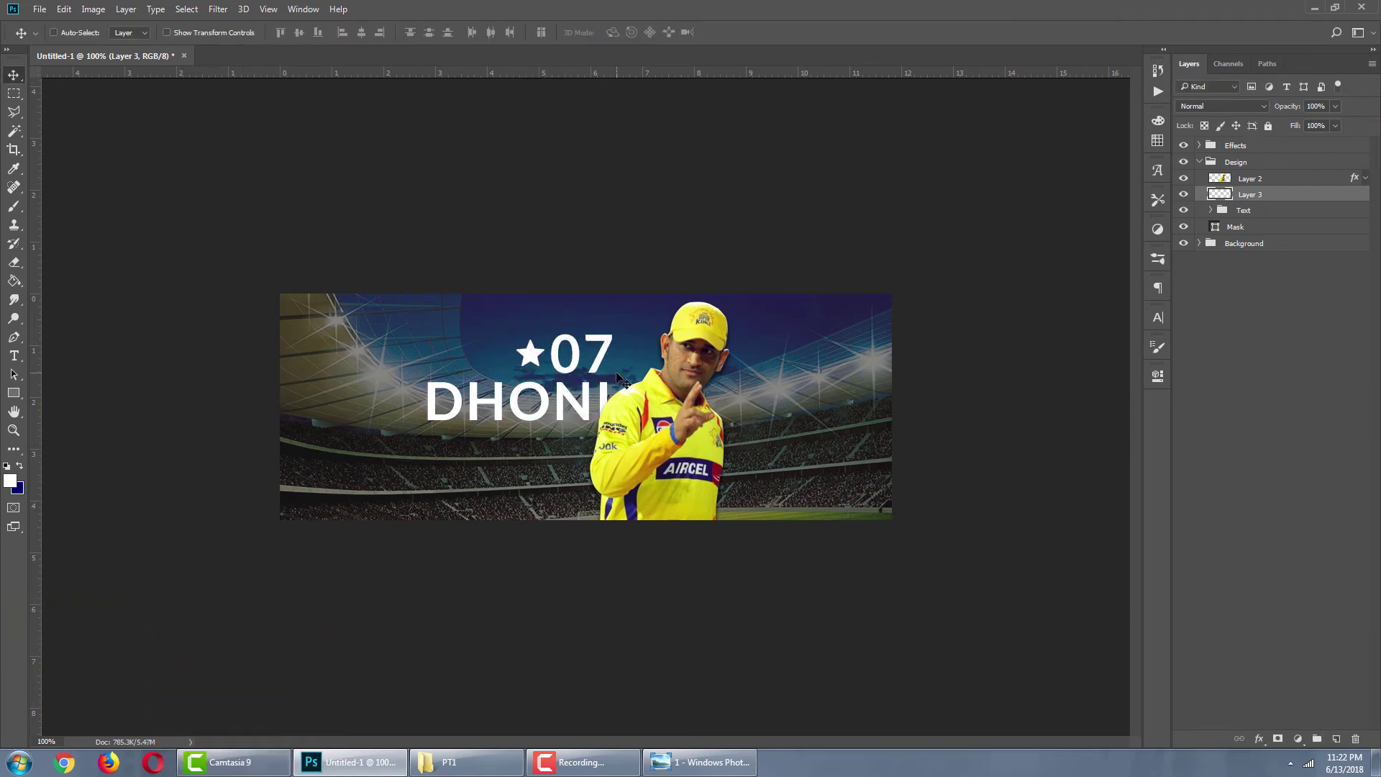
key("Right")
key("Right")
key("Right")
key("Right")
key("Right")
key("Right")
key("Right")
key("Right")
key("Right")
key("Right")
key("Right")
key("Right")
key("Right")
key("Right")
key("Right")
key("Right")
key("Left")
key("Left")
key("Left")
key("ctrl")
Rename the star's layer as Star.
double_click(1255, 194)
type("S")
key("Return")
Duplicate the Star layer twice and move the copies left to form an evenly spaced row of three stars above DHONI.
key("ctrl+j")
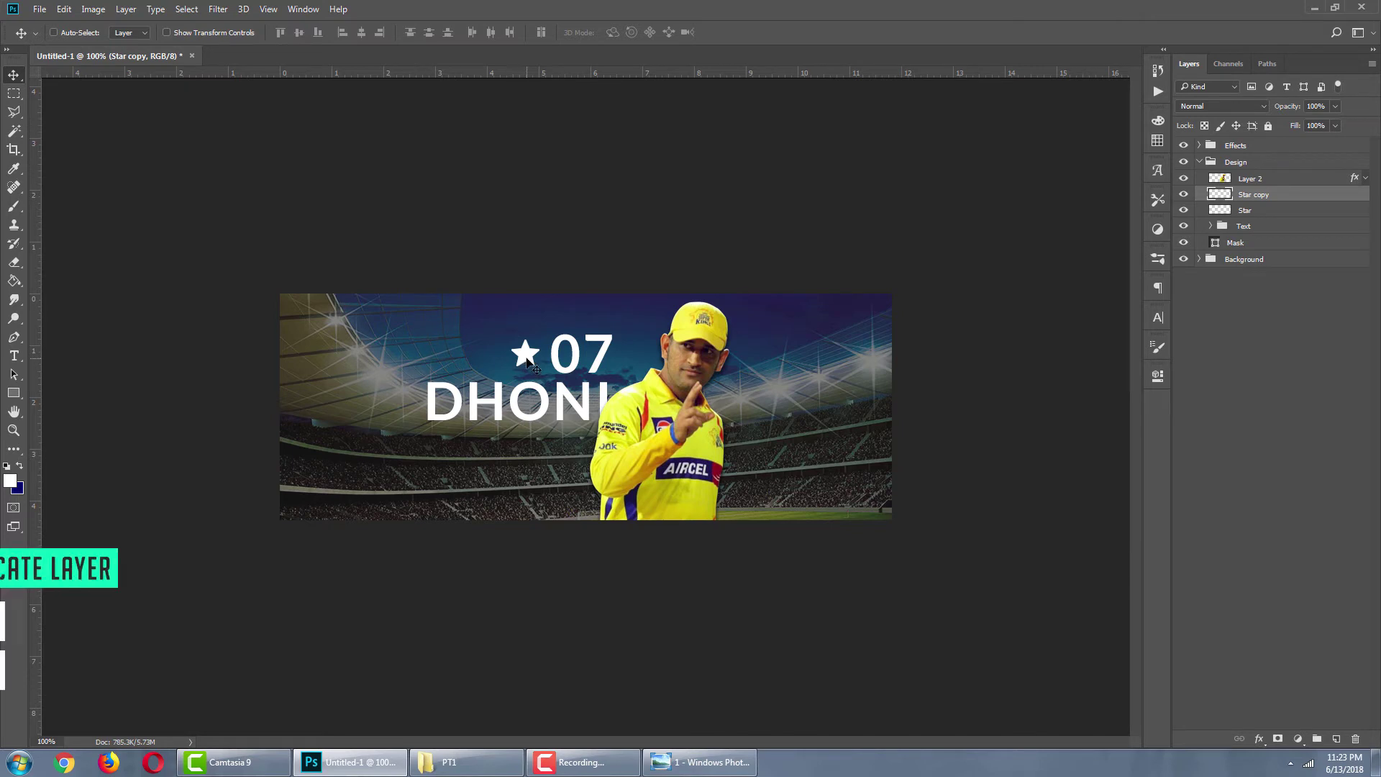
left_click_drag(525, 357, 486, 360)
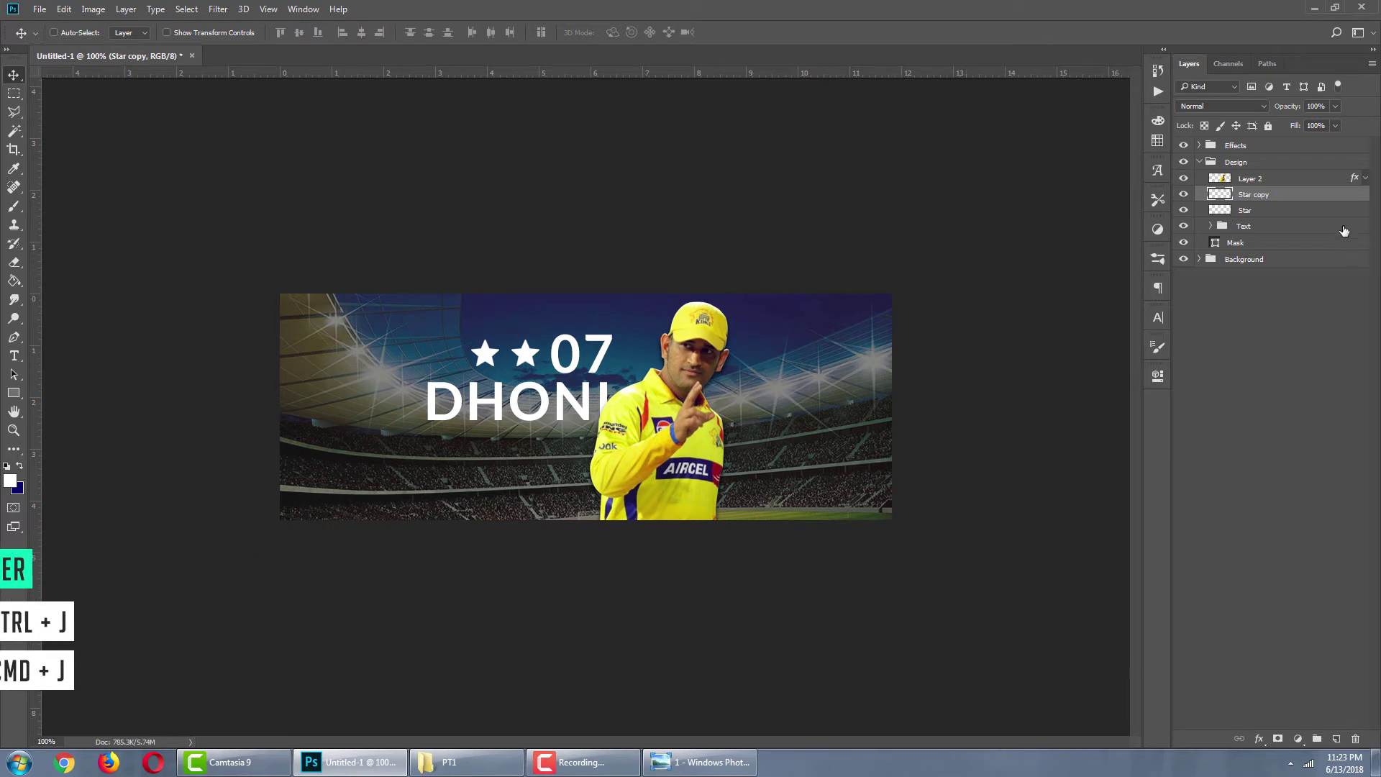
key("ctrl+j")
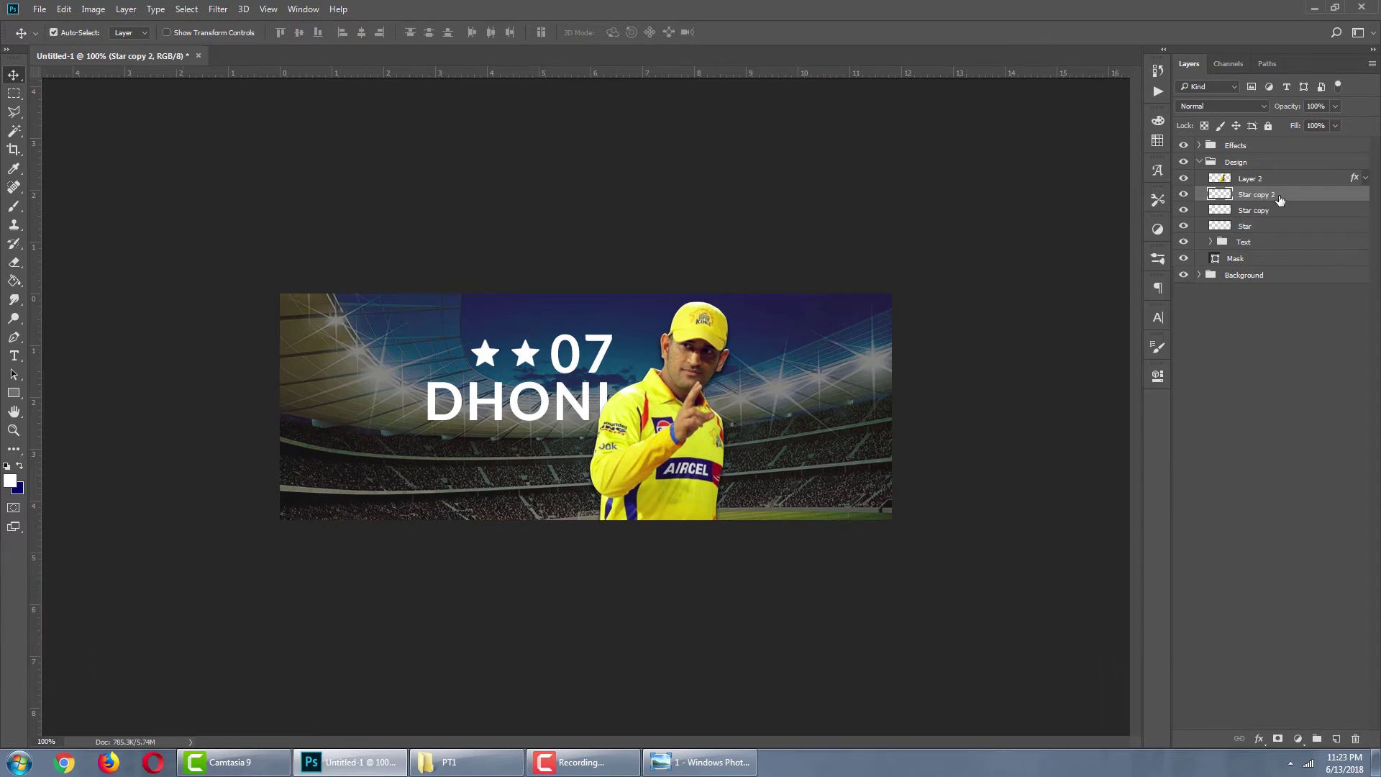
left_click_drag(483, 363, 441, 361)
left_click_drag(436, 339, 436, 339)
key("ctrl+minus")
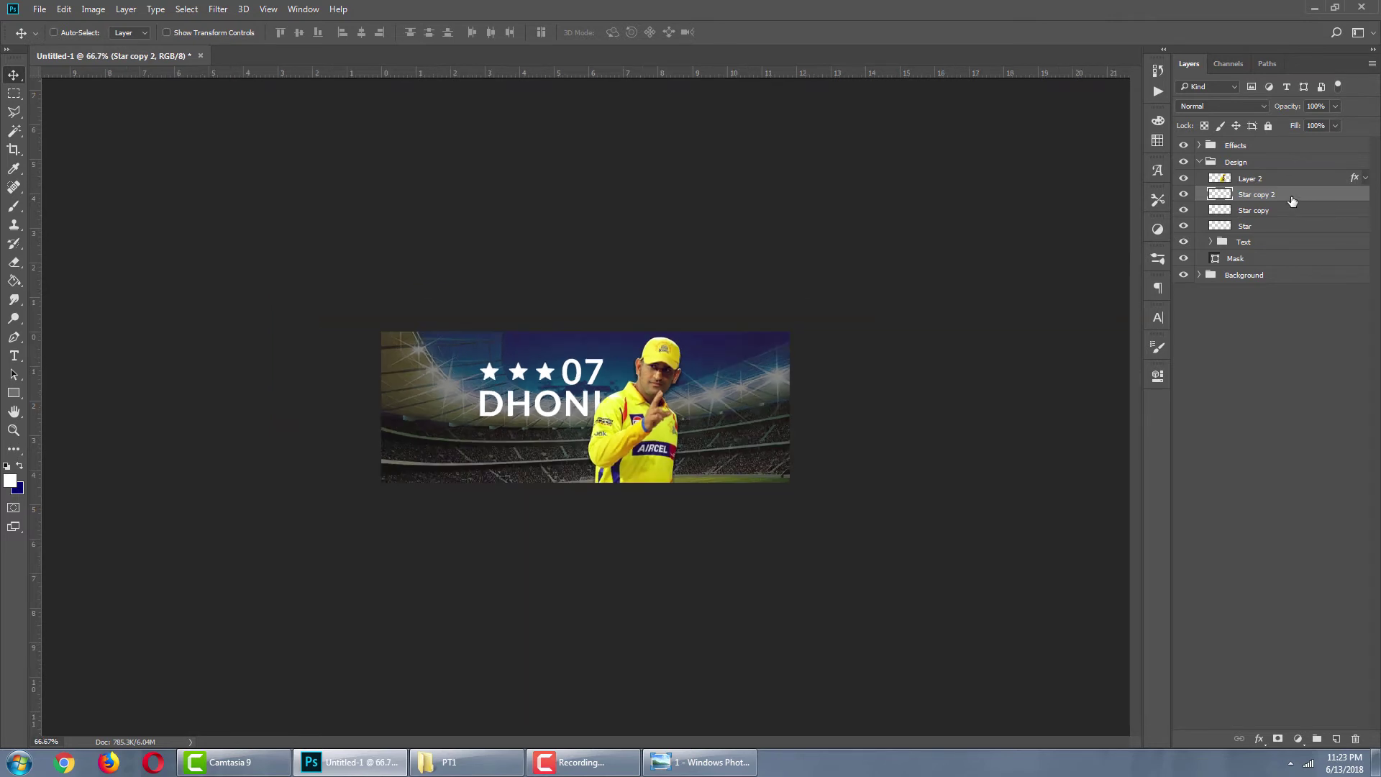
key("ctrl+plus")
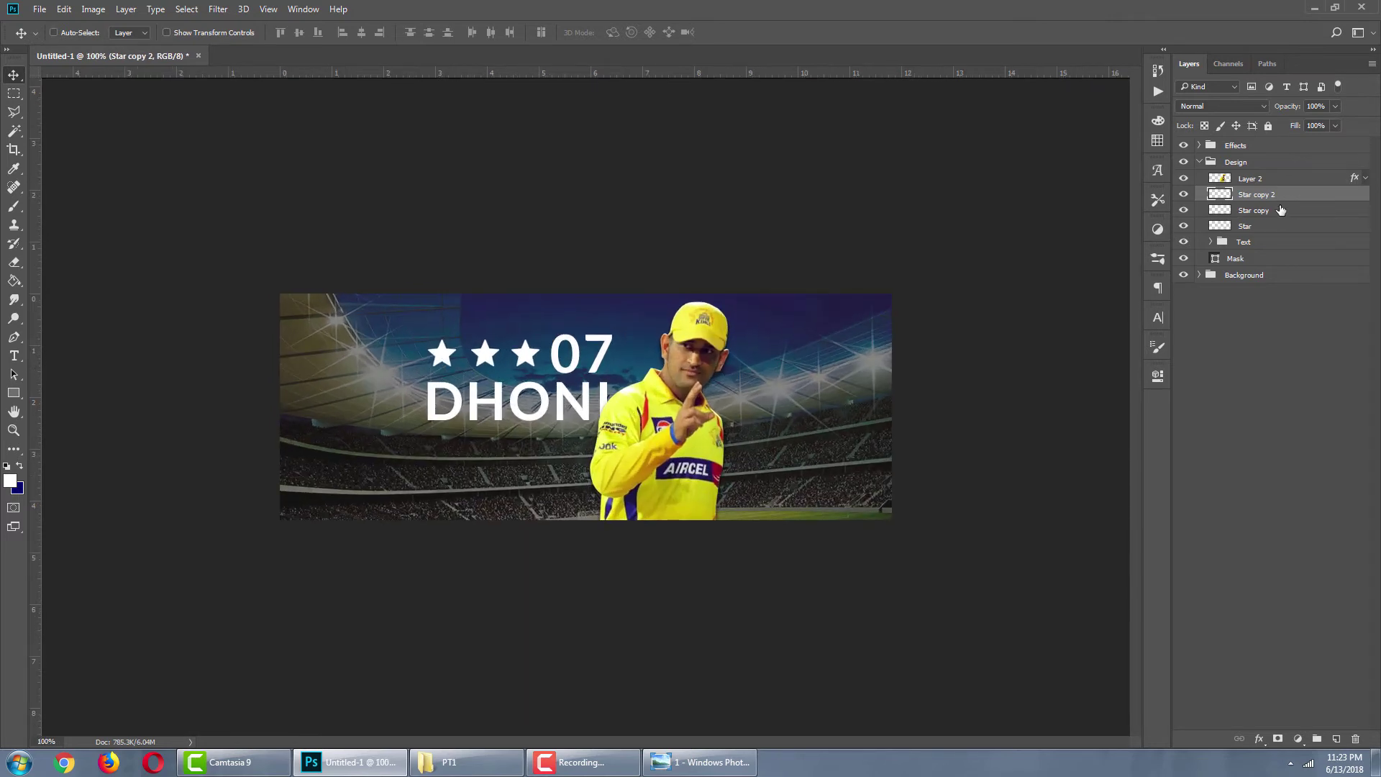
Create a new empty layer directly above Layer 2 in the Design group.
left_click(1199, 162)
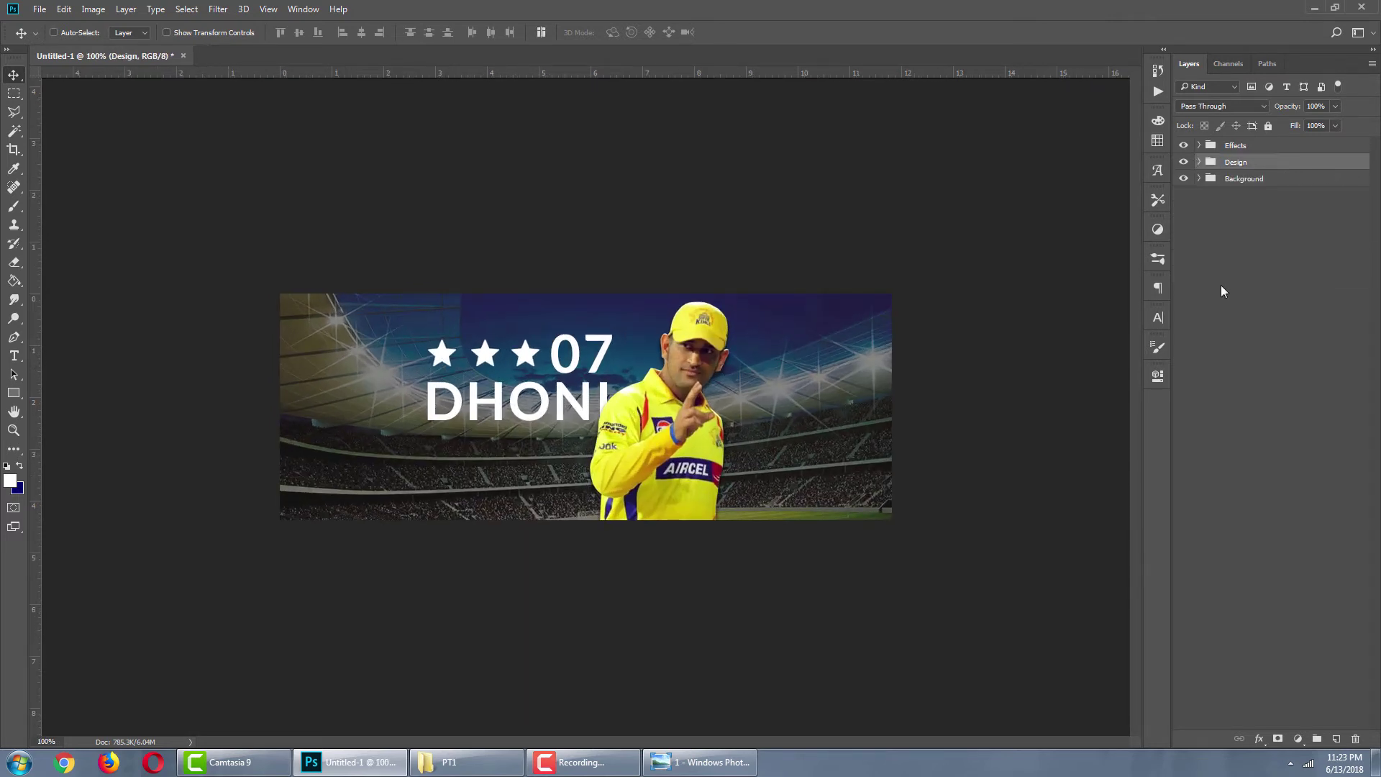
left_click(1199, 162)
left_click(1274, 180)
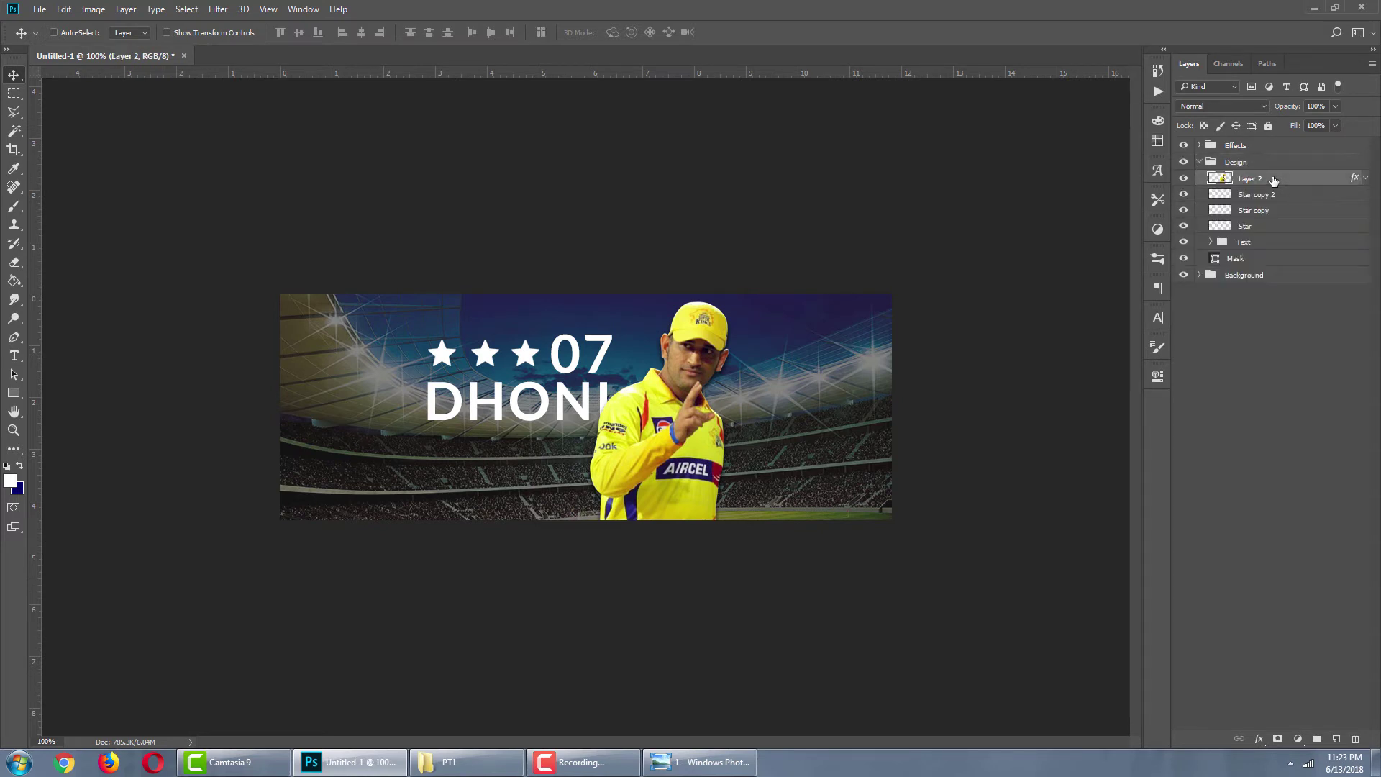
left_click(1337, 739)
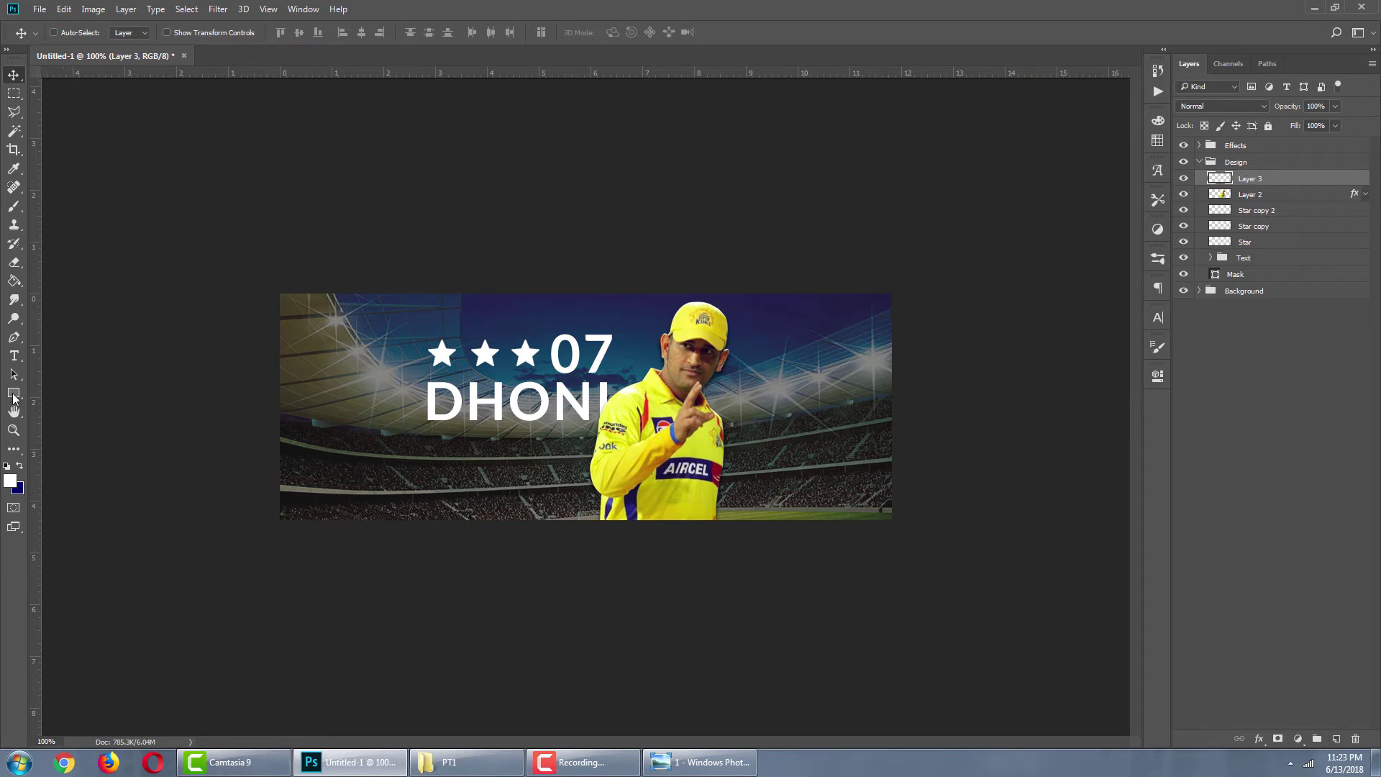
Activate the Rectangle tool and set the foreground color to orange-yellow #fab319.
left_click(13, 395)
left_click(61, 395)
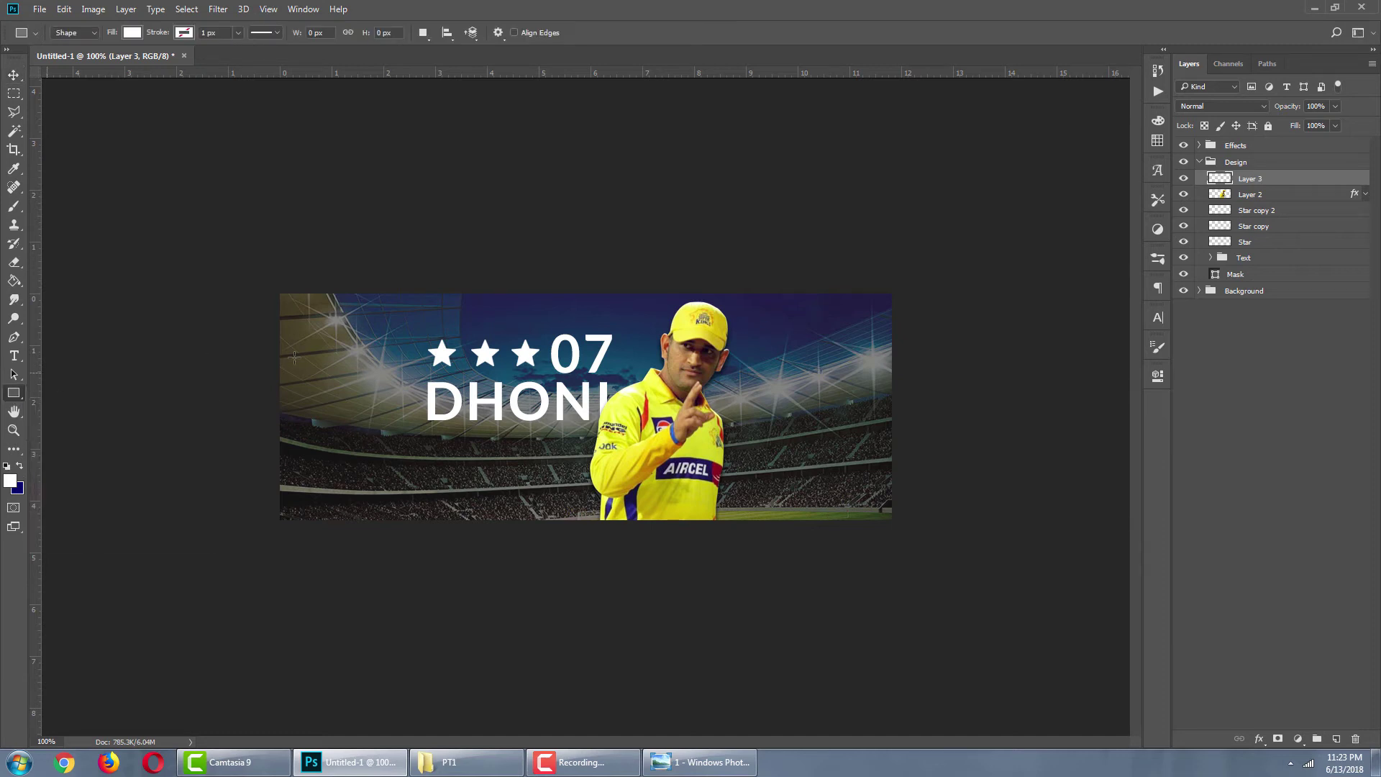
left_click(21, 395)
left_click(62, 396)
left_click(10, 480)
left_click(1126, 419)
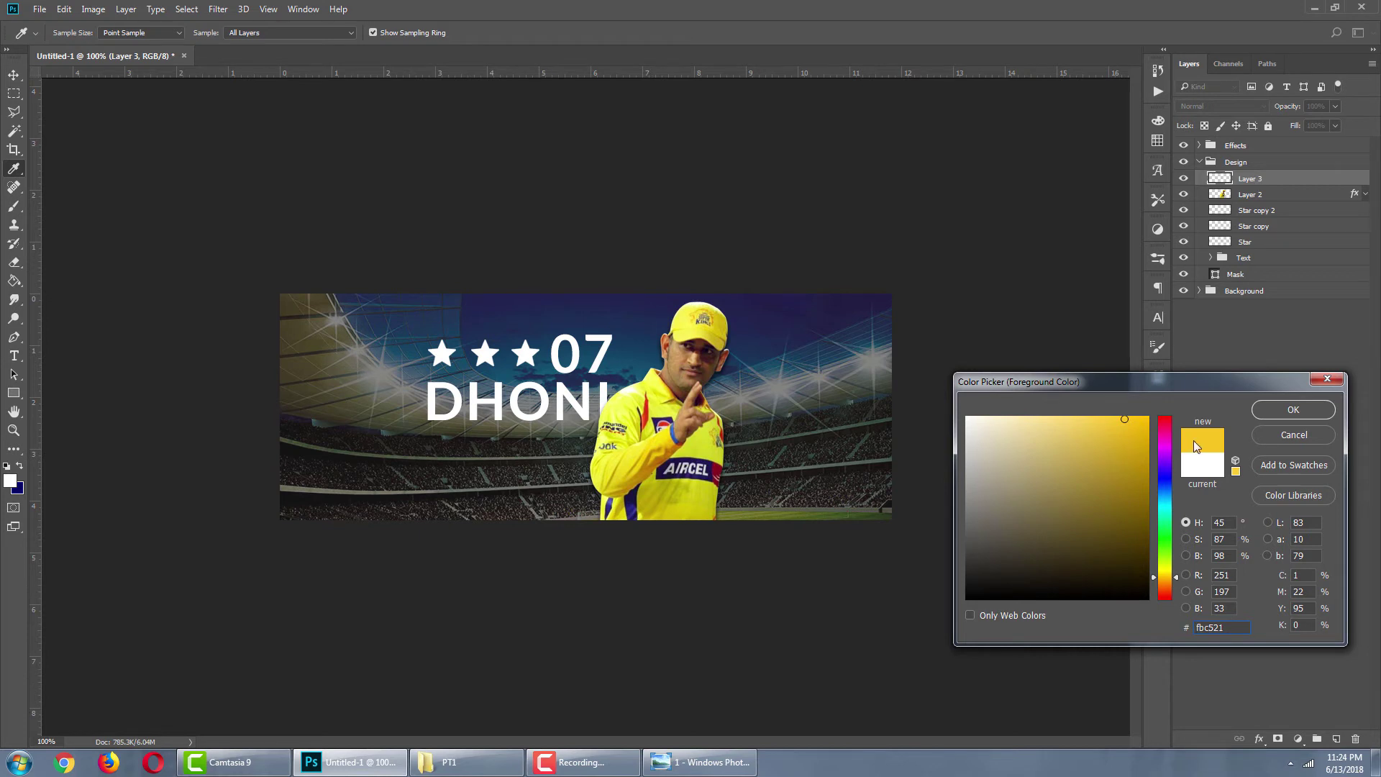
left_click_drag(1132, 421, 1117, 414)
left_click(1153, 579)
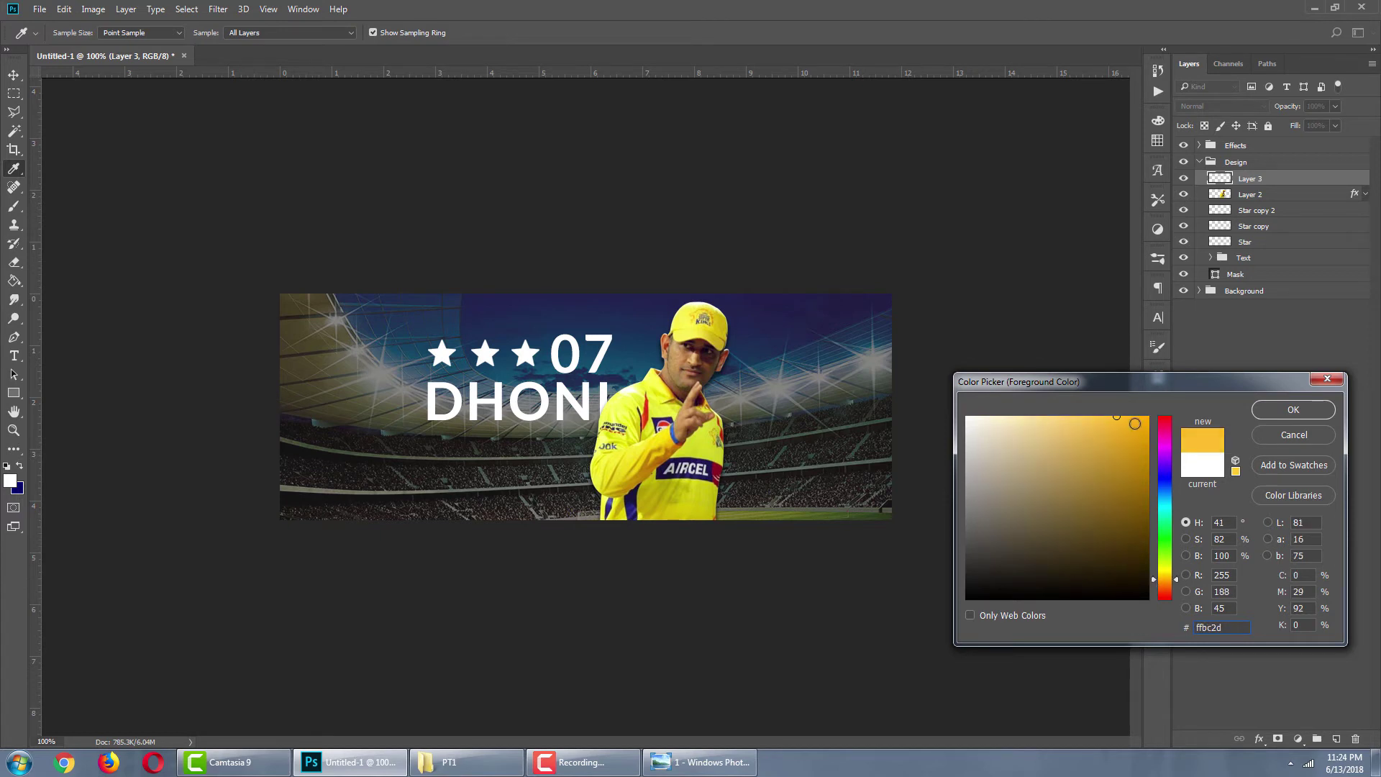
left_click(1127, 420)
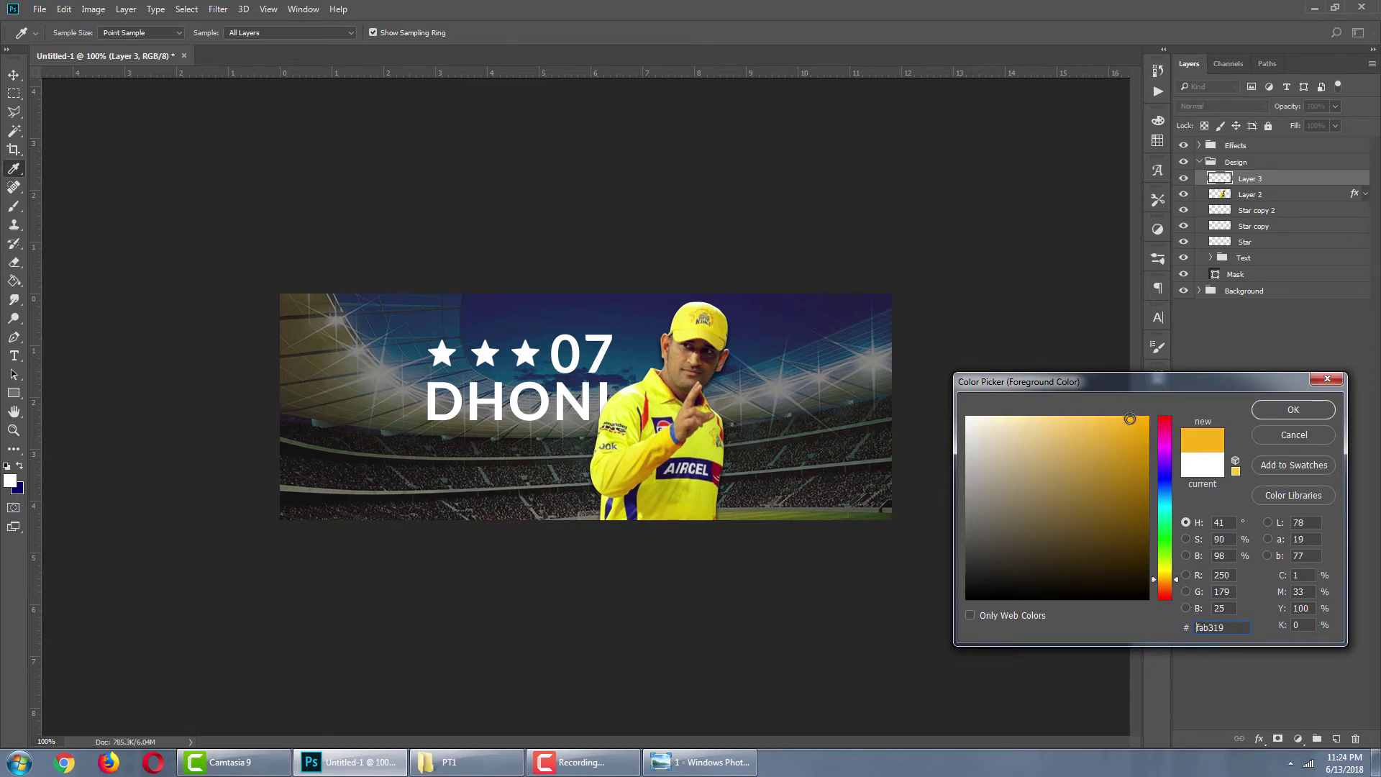
left_click(1293, 410)
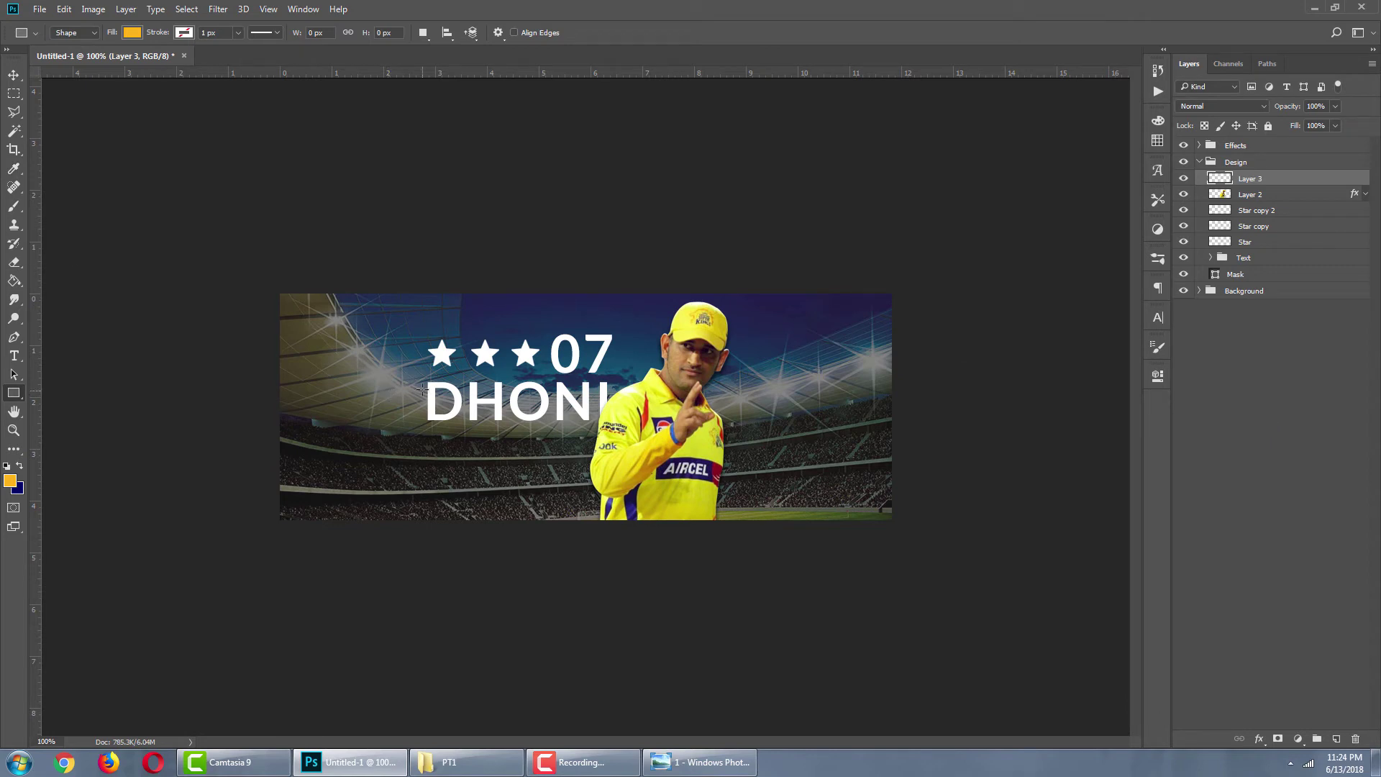
Draw an orange-yellow square of about 156 × 156 px over the start of the lettering and switch to the Move tool.
left_click_drag(382, 342, 493, 490)
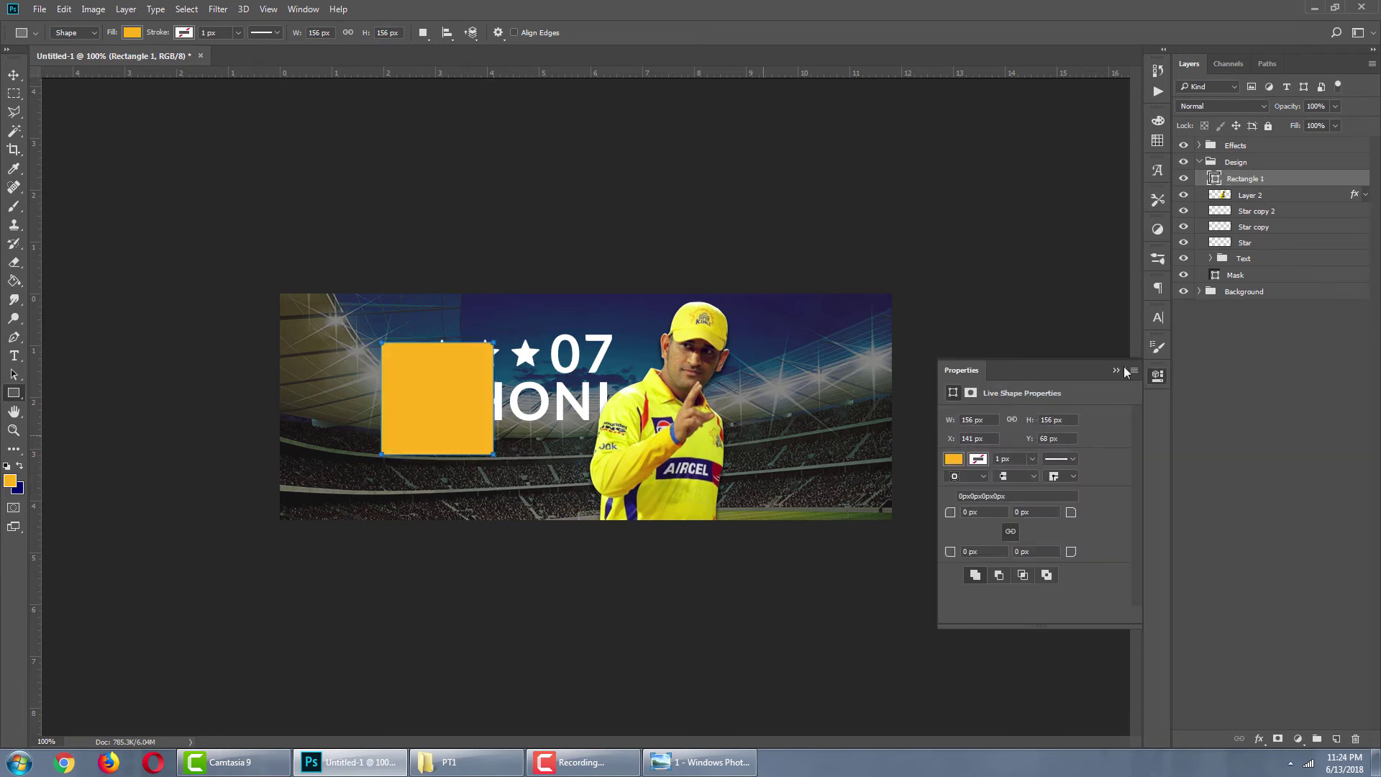
left_click(1158, 374)
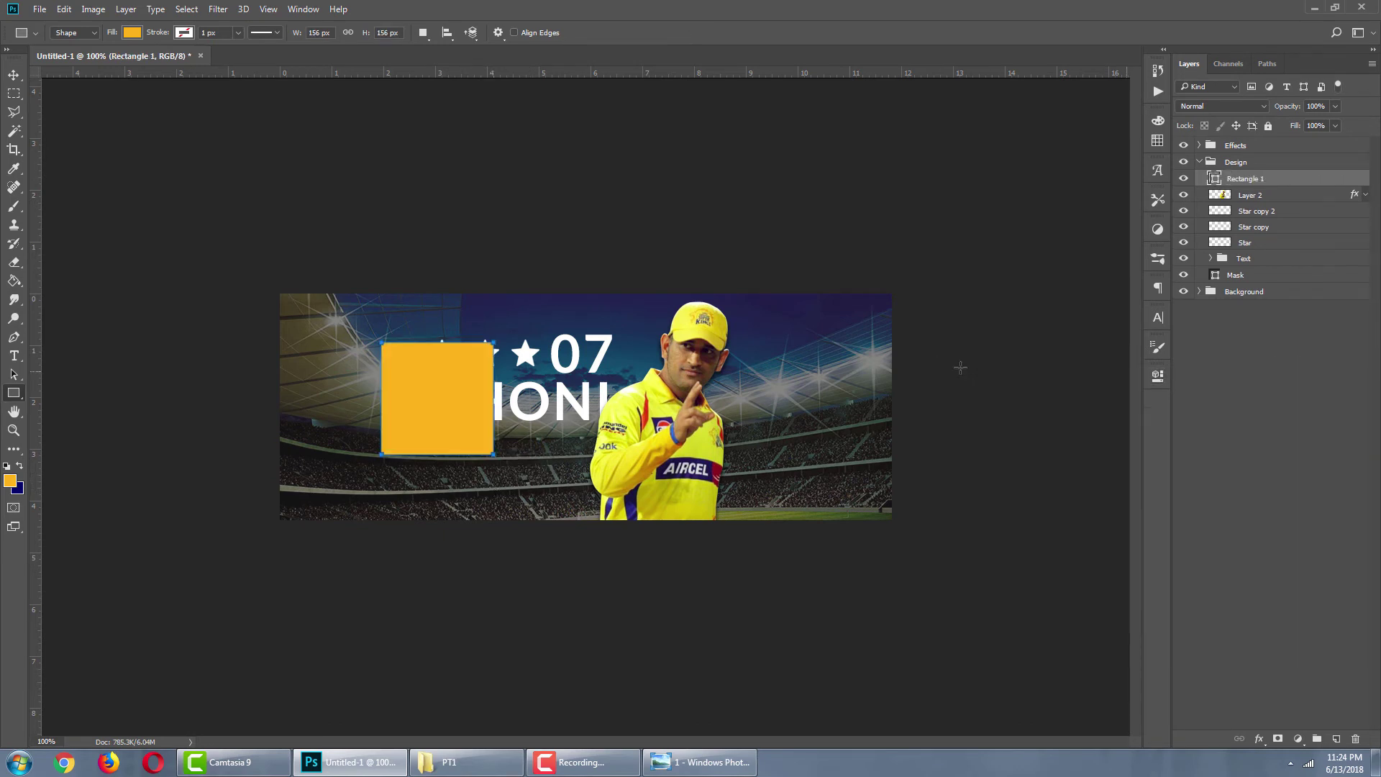
left_click(13, 75)
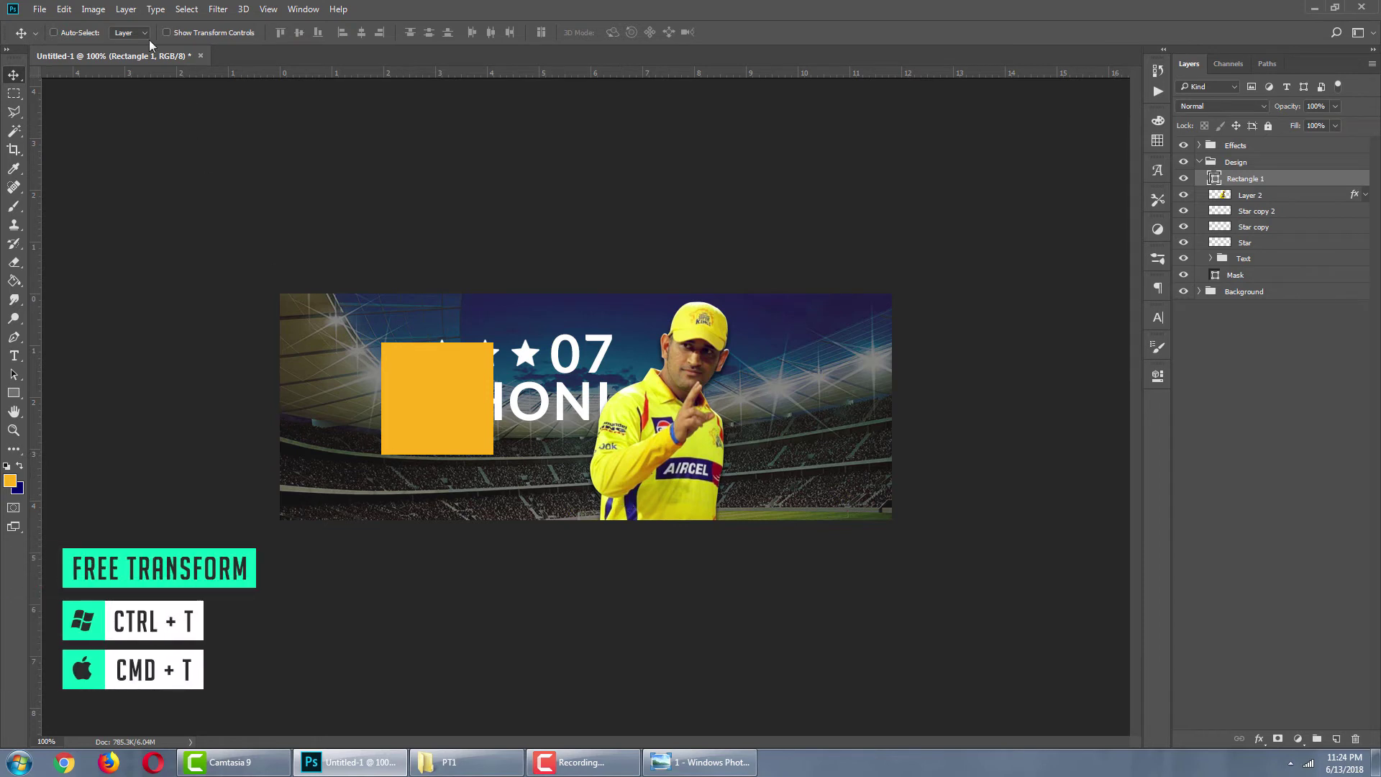
Rotate the square by -45° with Free Transform to make it a diamond.
left_click(64, 9)
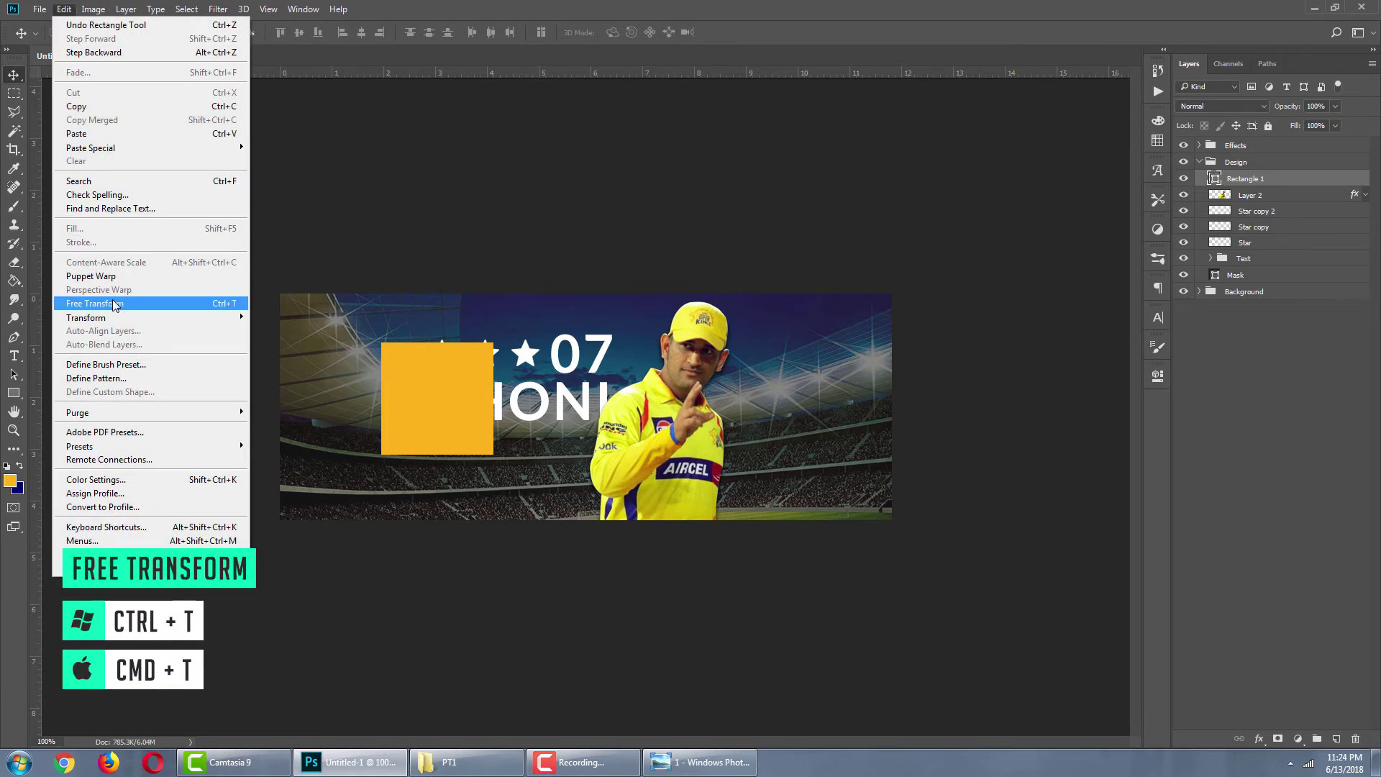
left_click(114, 305)
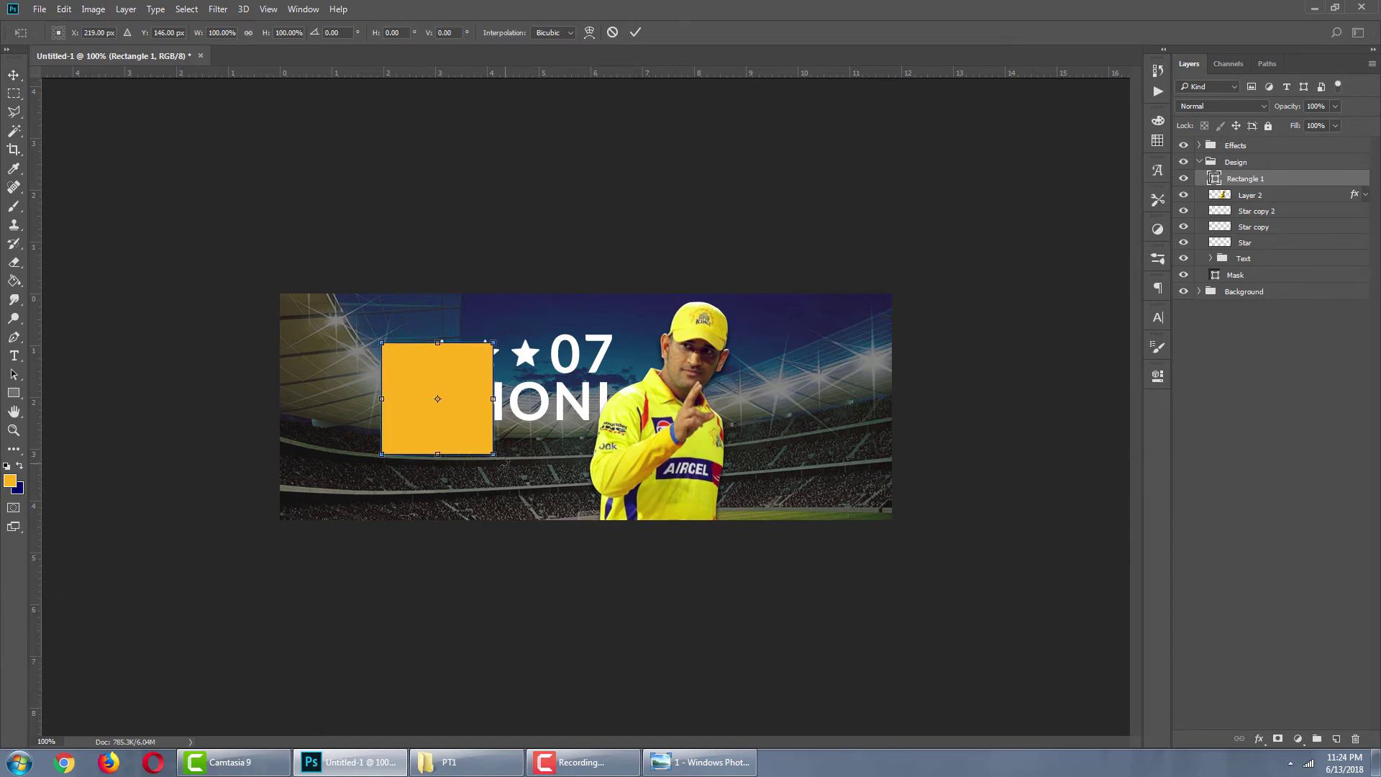
left_click_drag(505, 462, 527, 404)
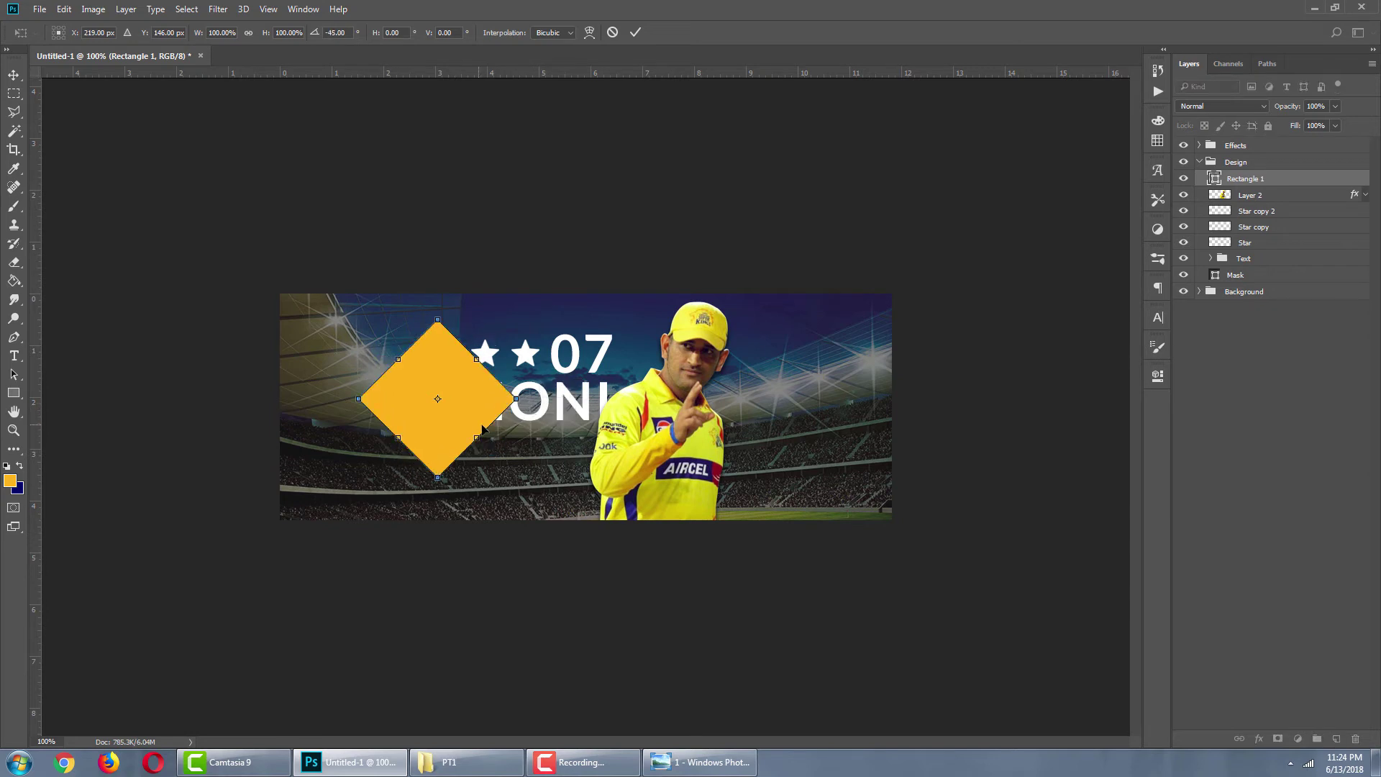
key("Return")
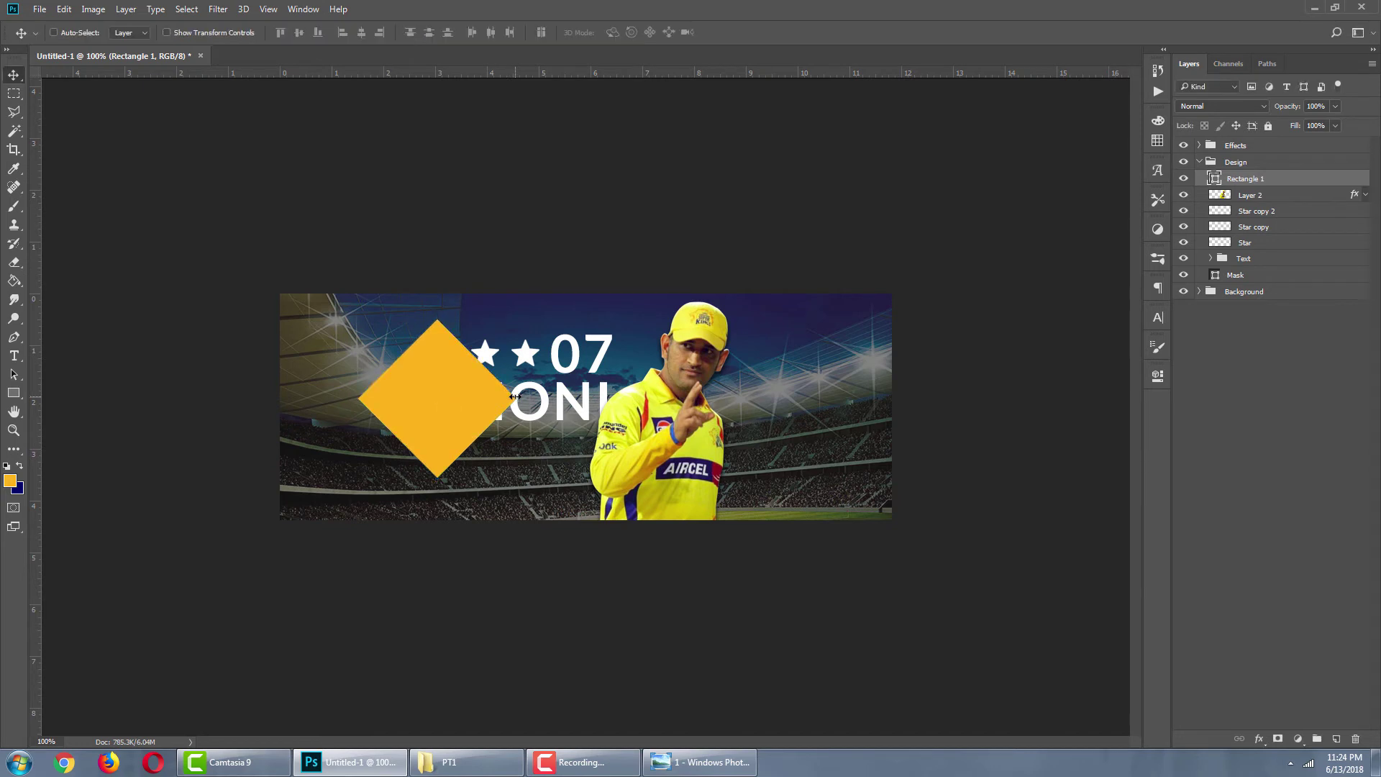
Scale the diamond down with Free Transform and move it to the banner's upper-left edge so part of it is cut off.
key("ctrl+t")
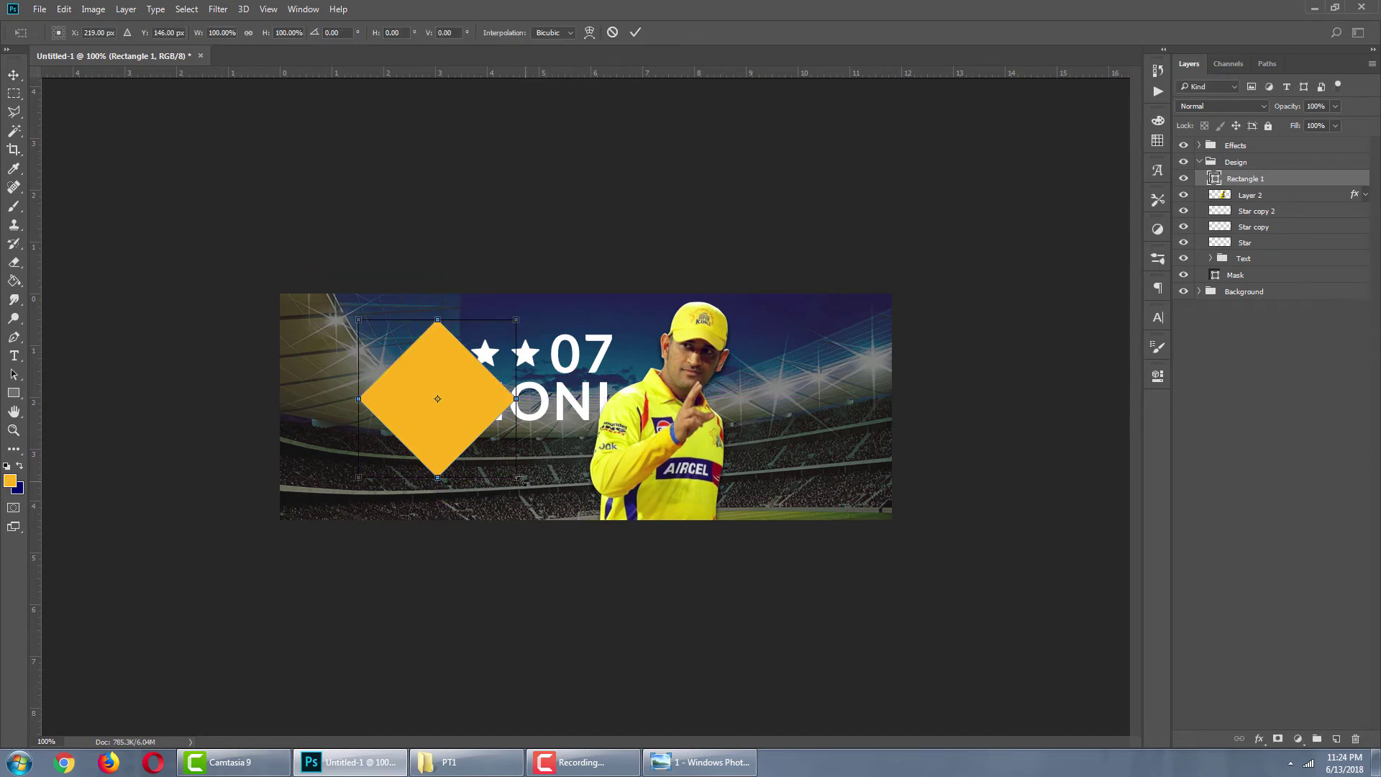
left_click_drag(518, 479, 436, 447)
key("Return")
left_click_drag(432, 390, 301, 370)
left_click_drag(302, 374, 322, 374)
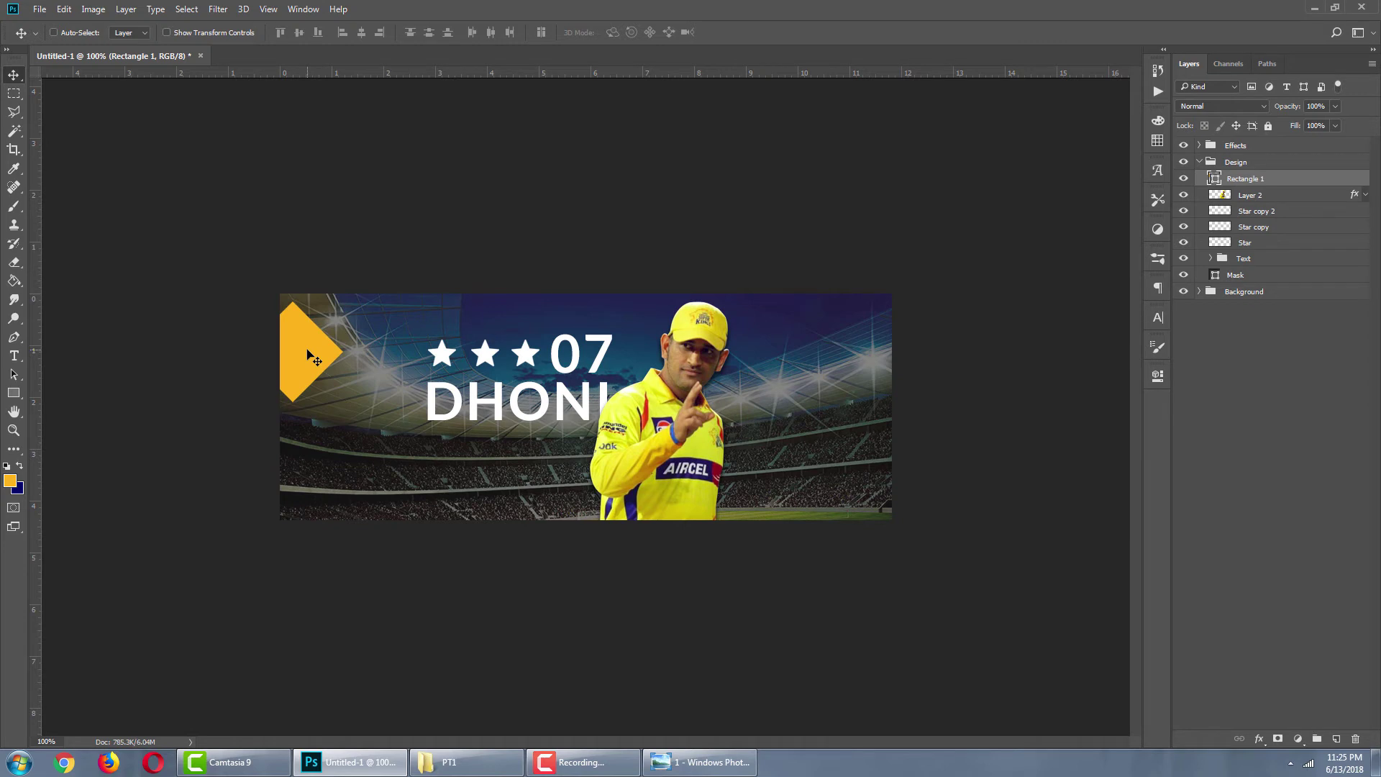
Duplicate the diamond, move the copy below the original and scale it down with Free Transform.
key("ctrl")
key("ctrl+j")
left_click_drag(318, 357, 356, 443)
key("ctrl+t")
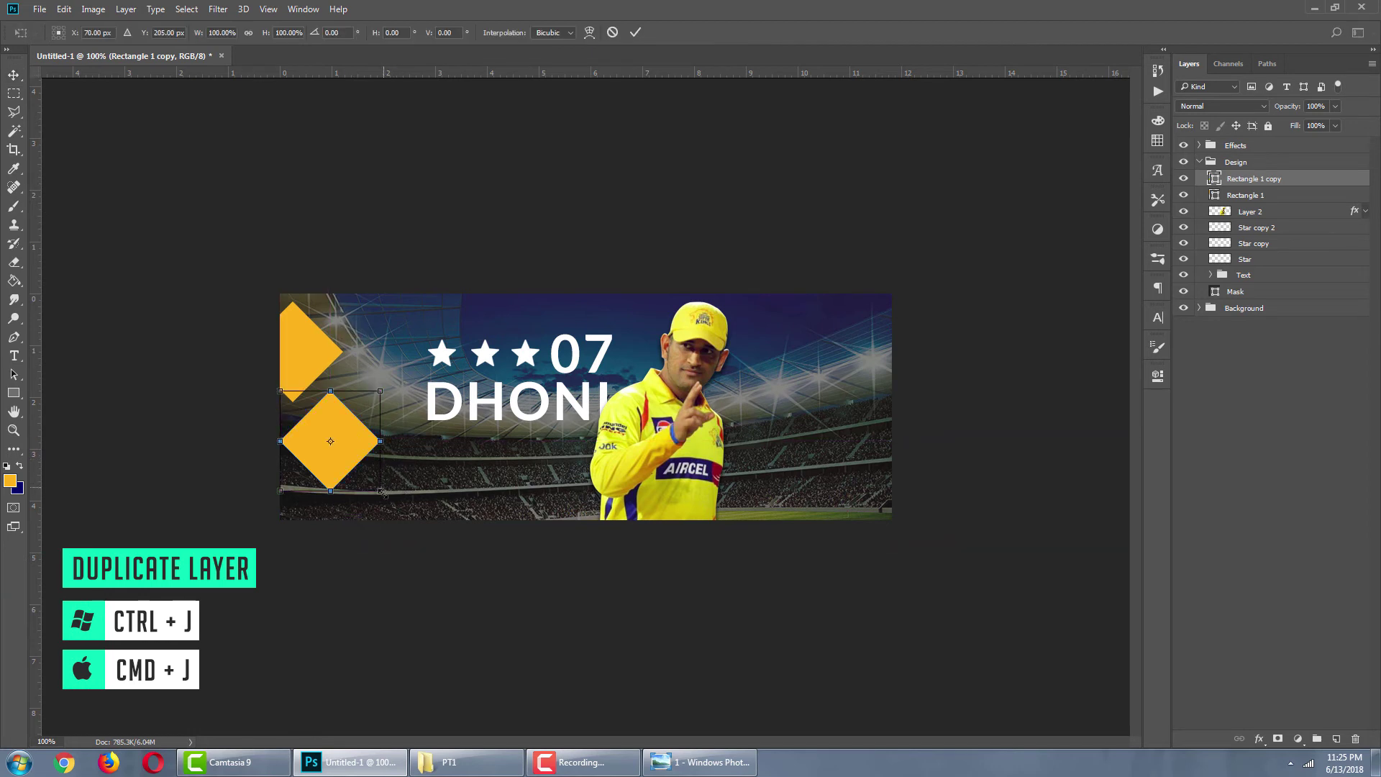
left_click_drag(377, 492, 336, 478)
key("Return")
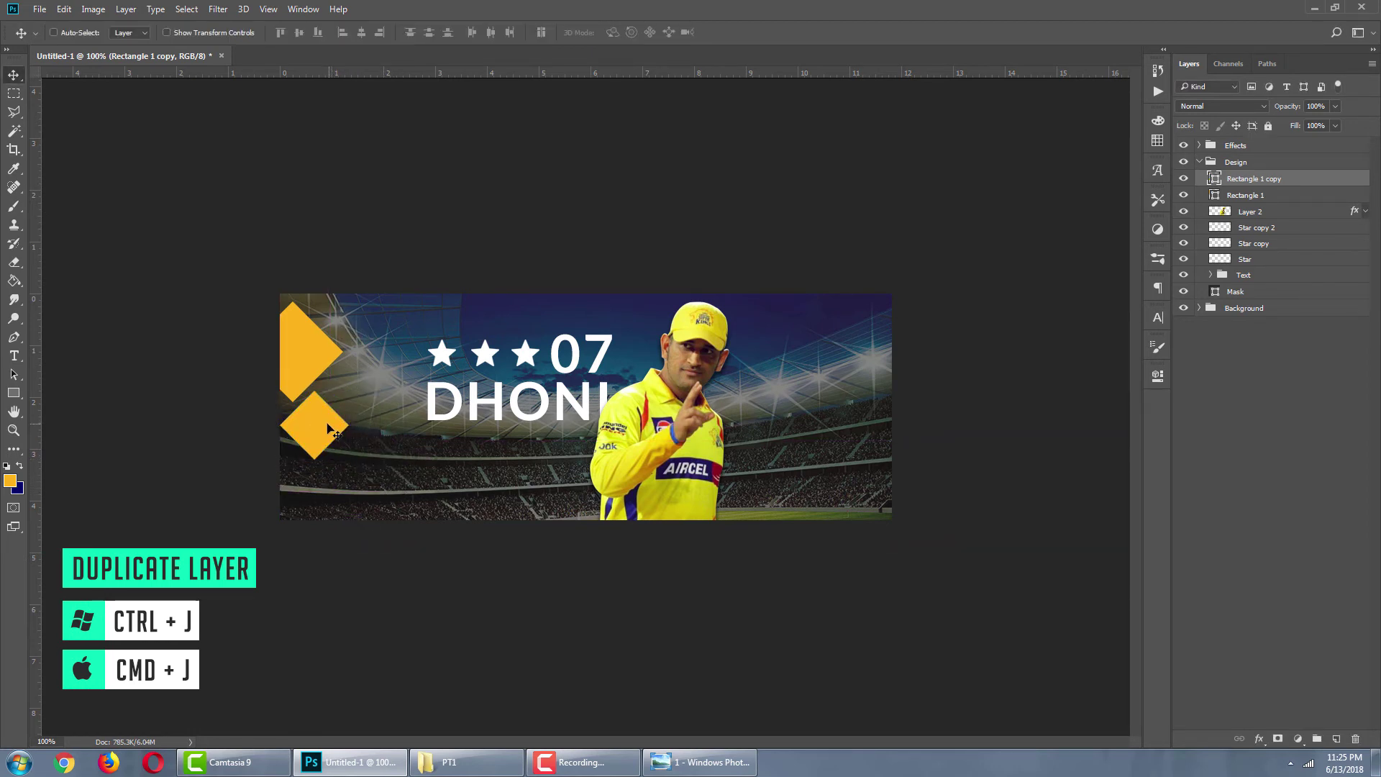
Place the small diamond near the banner's lower-left corner and add a smaller duplicate over the large diamond's lower edge.
left_click_drag(334, 428, 326, 374)
key("ctrl+j")
key("ctrl+t")
key("Return")
Add an even smaller diamond copy toward the DHONI lettering and duplicate it at the banner's top edge, partly cut off.
key("ctrl+j")
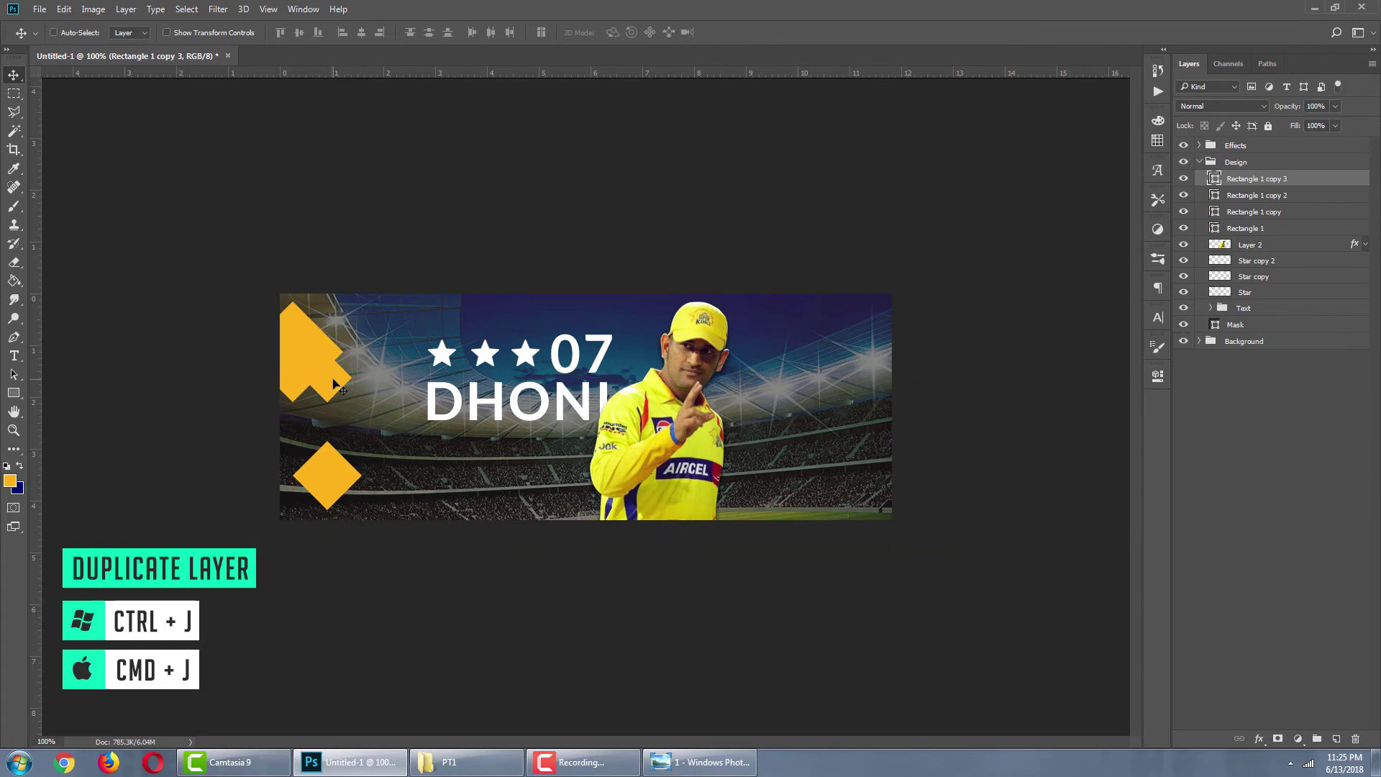
mouse_move(364, 424)
left_mouse_down()
mouse_move(403, 496)
mouse_move(384, 453)
mouse_move(403, 460)
mouse_move(400, 479)
mouse_move(376, 439)
left_mouse_up()
key("ctrl+t")
key("Return")
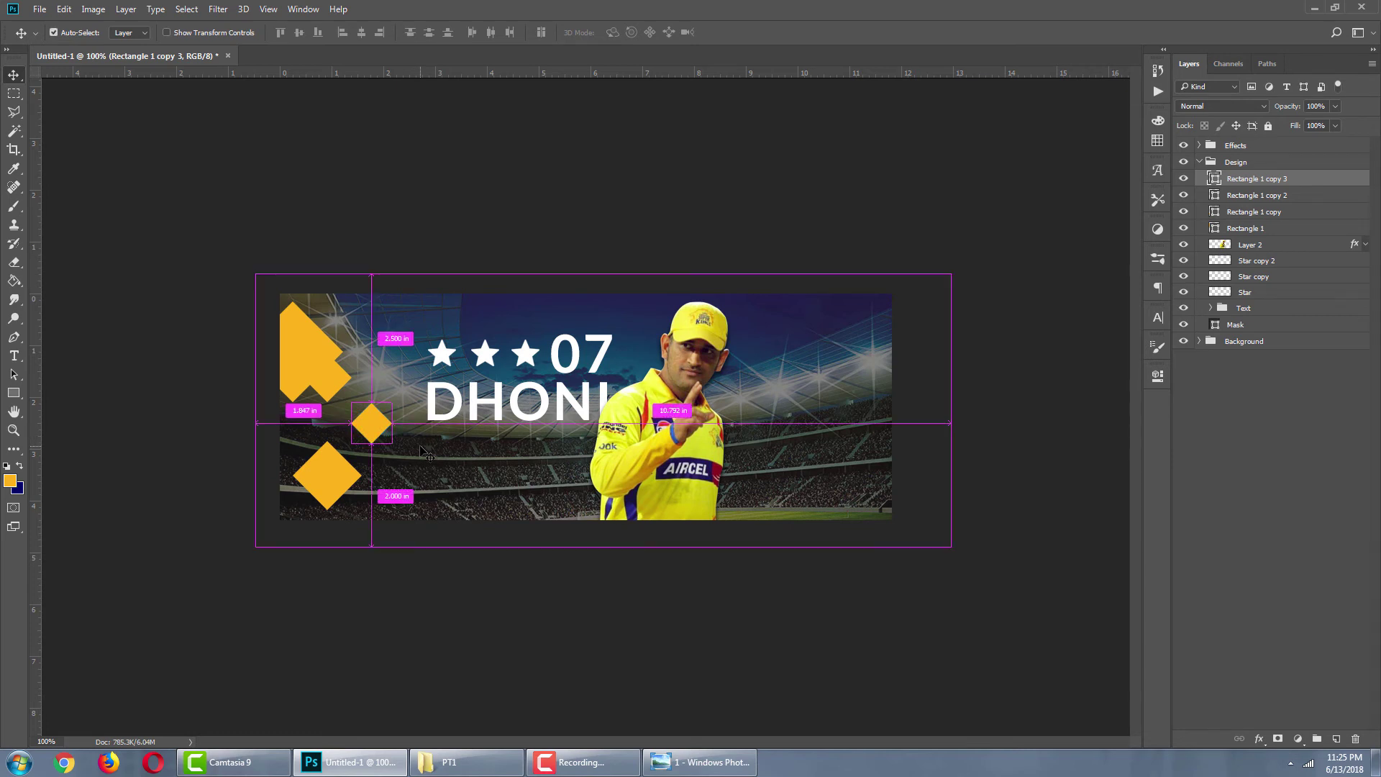
left_click_drag(372, 416, 362, 293)
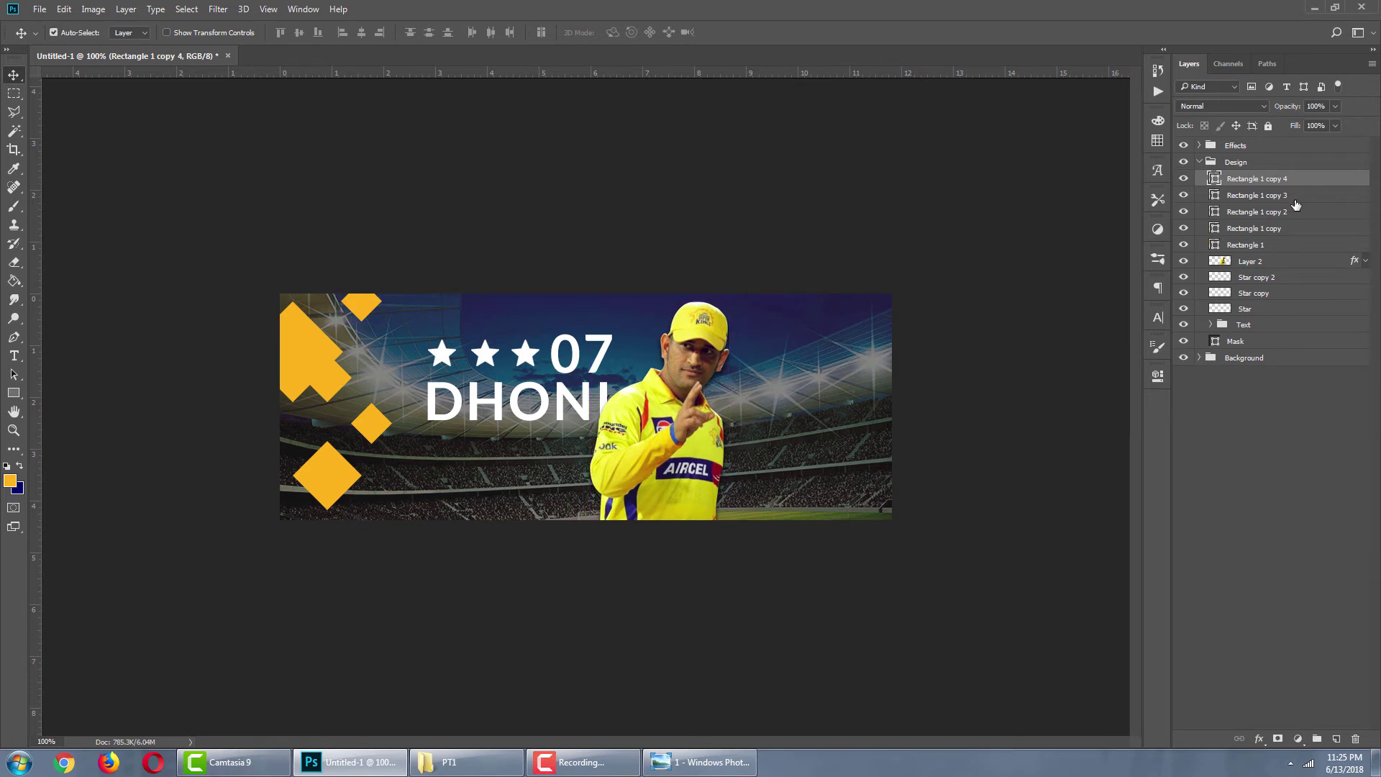
Add a diamond copy at the banner's right edge and enlarge it with Free Transform so about half is cut off.
left_click_drag(381, 309, 950, 474)
key("ctrl+t")
key("Return")
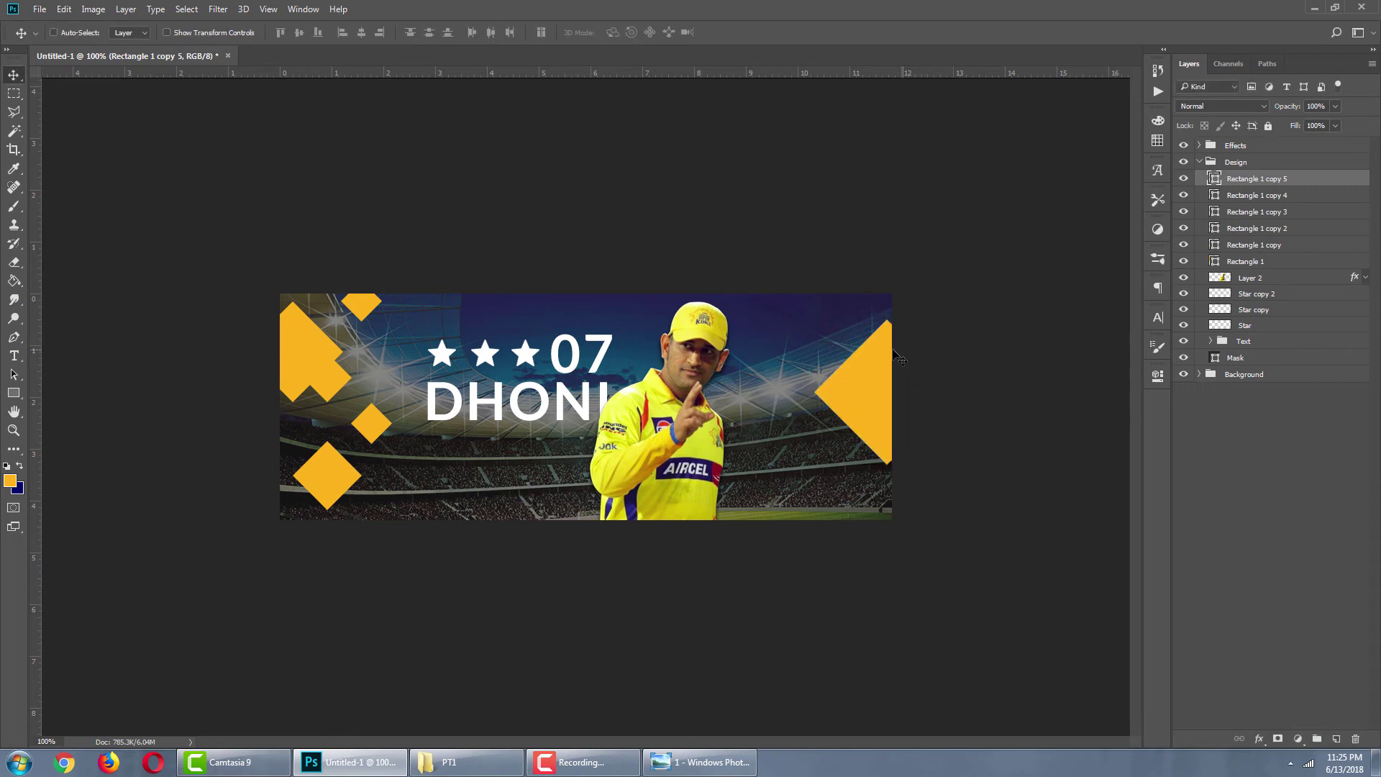
Duplicate the large right-edge diamond, scale the copy down with Free Transform and place it just below the original.
left_click_drag(875, 383, 849, 452)
key("ctrl+t")
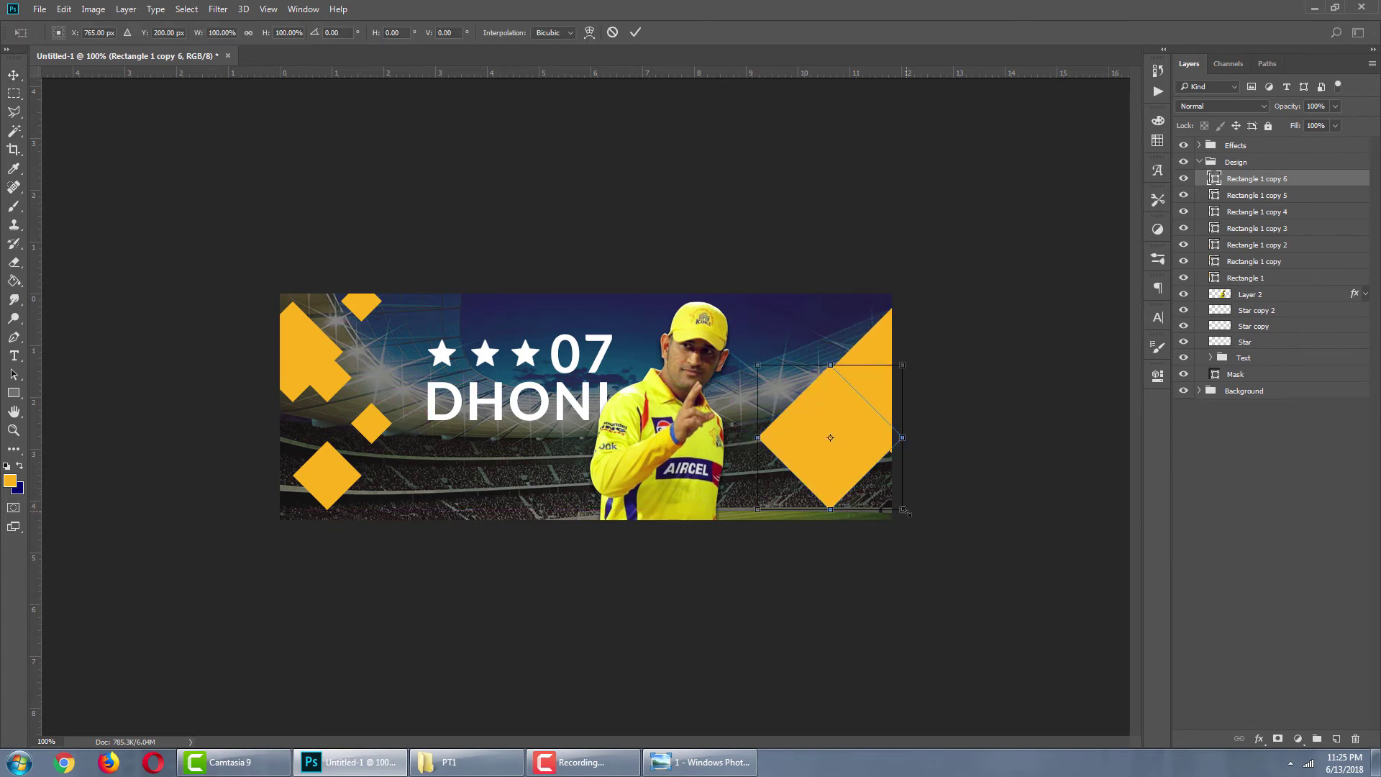
left_click_drag(906, 512, 846, 478)
key("Return")
key("ctrl+t")
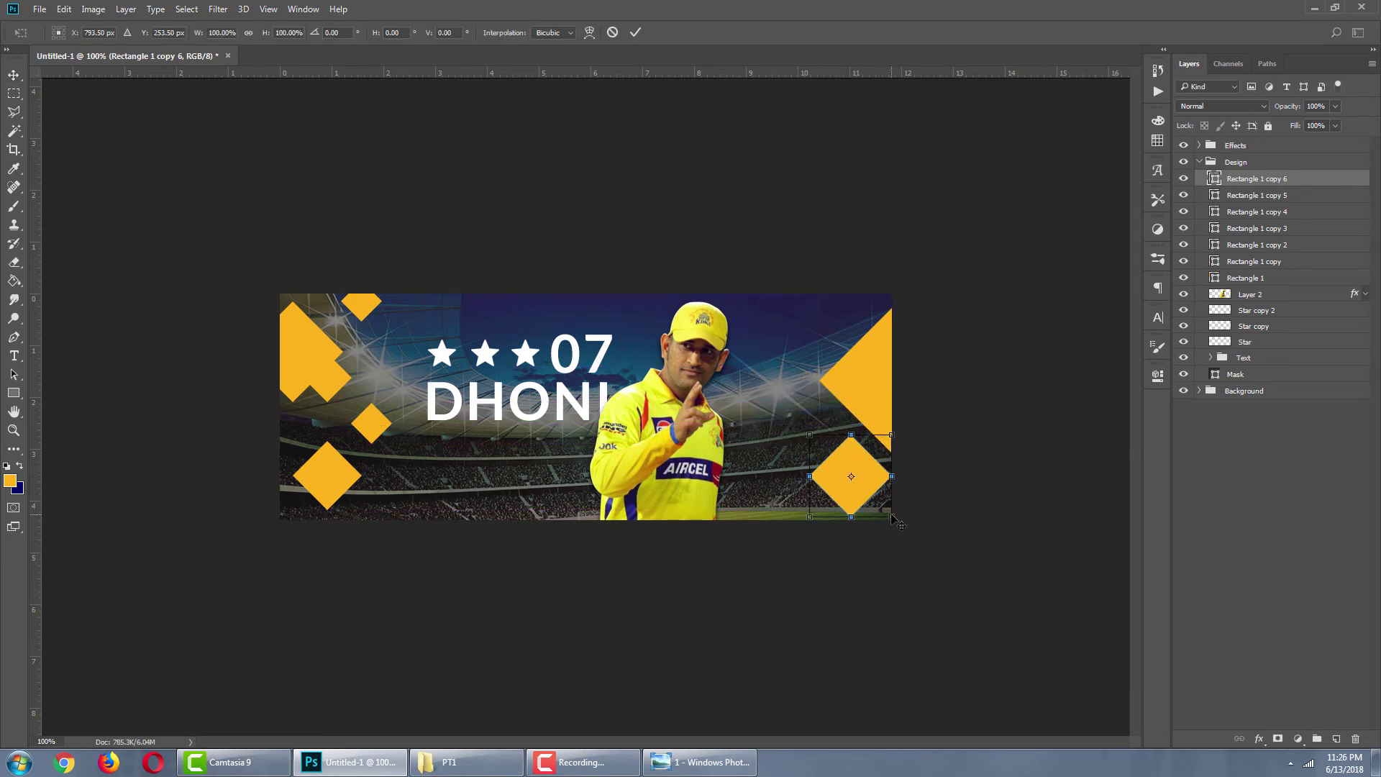
left_click_drag(892, 518, 879, 513)
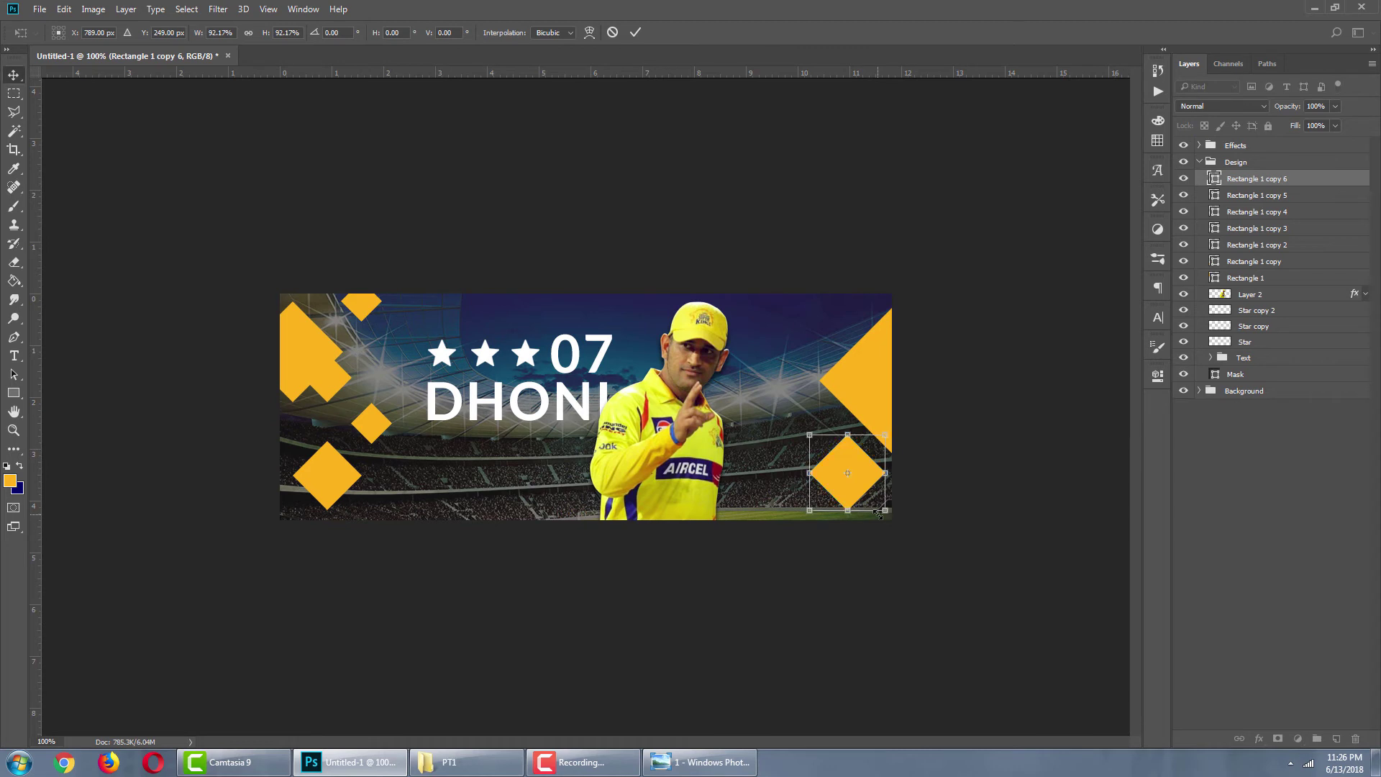
key("Return")
key("ctrl+t")
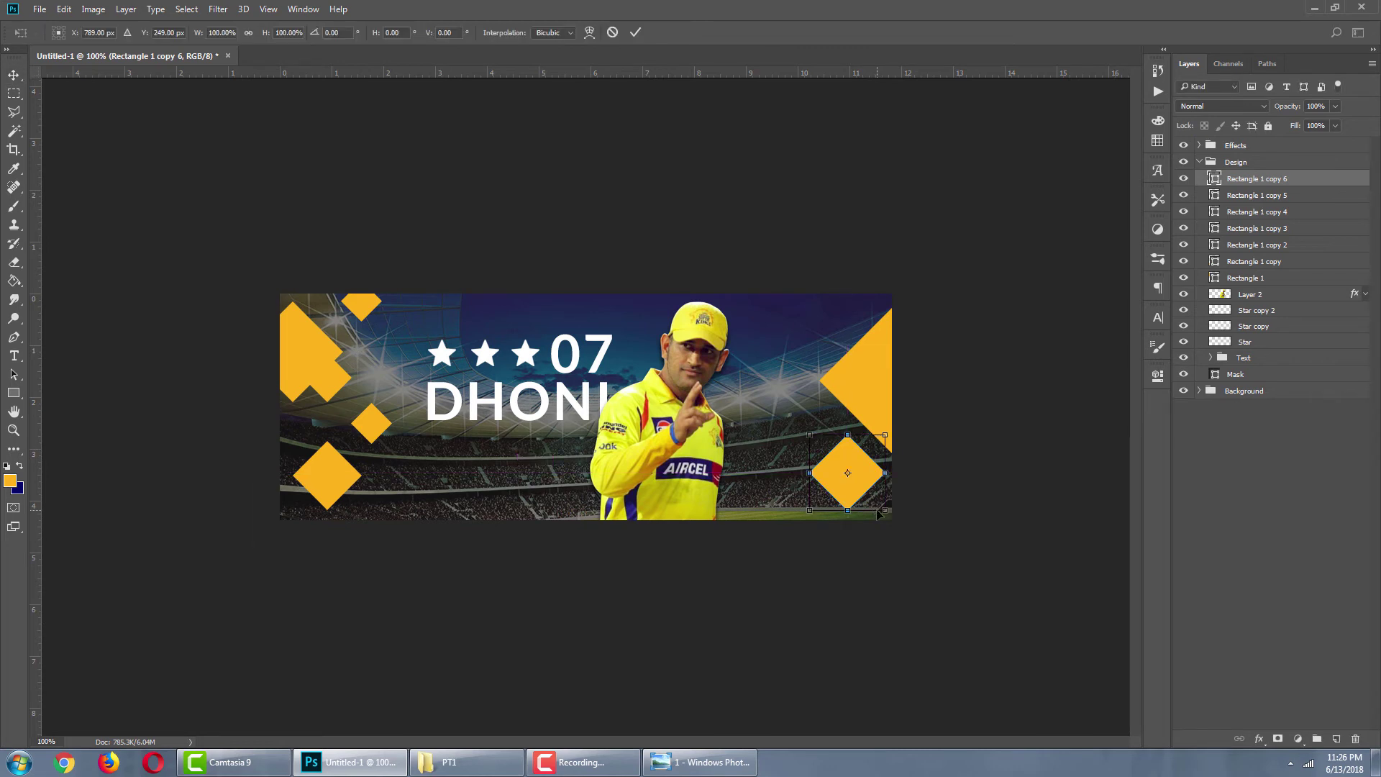
Shrink the lower-right diamond a little more and add a smaller copy of it toward the cricketer.
left_click_drag(886, 512, 831, 427)
key("Return")
key("ctrl+t")
key("Return")
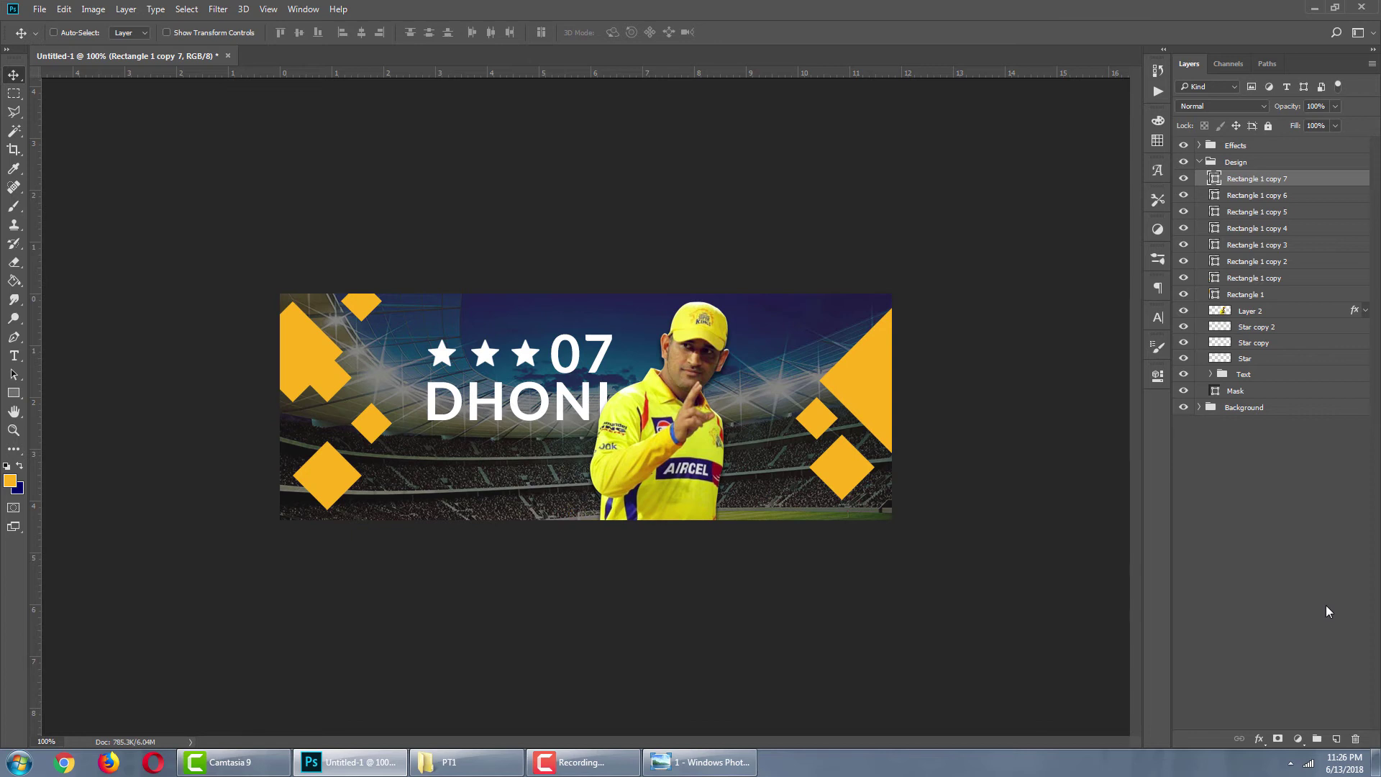
Open the blending options of the Rectangle 1 layer and enable a Drop Shadow.
left_click(1255, 296)
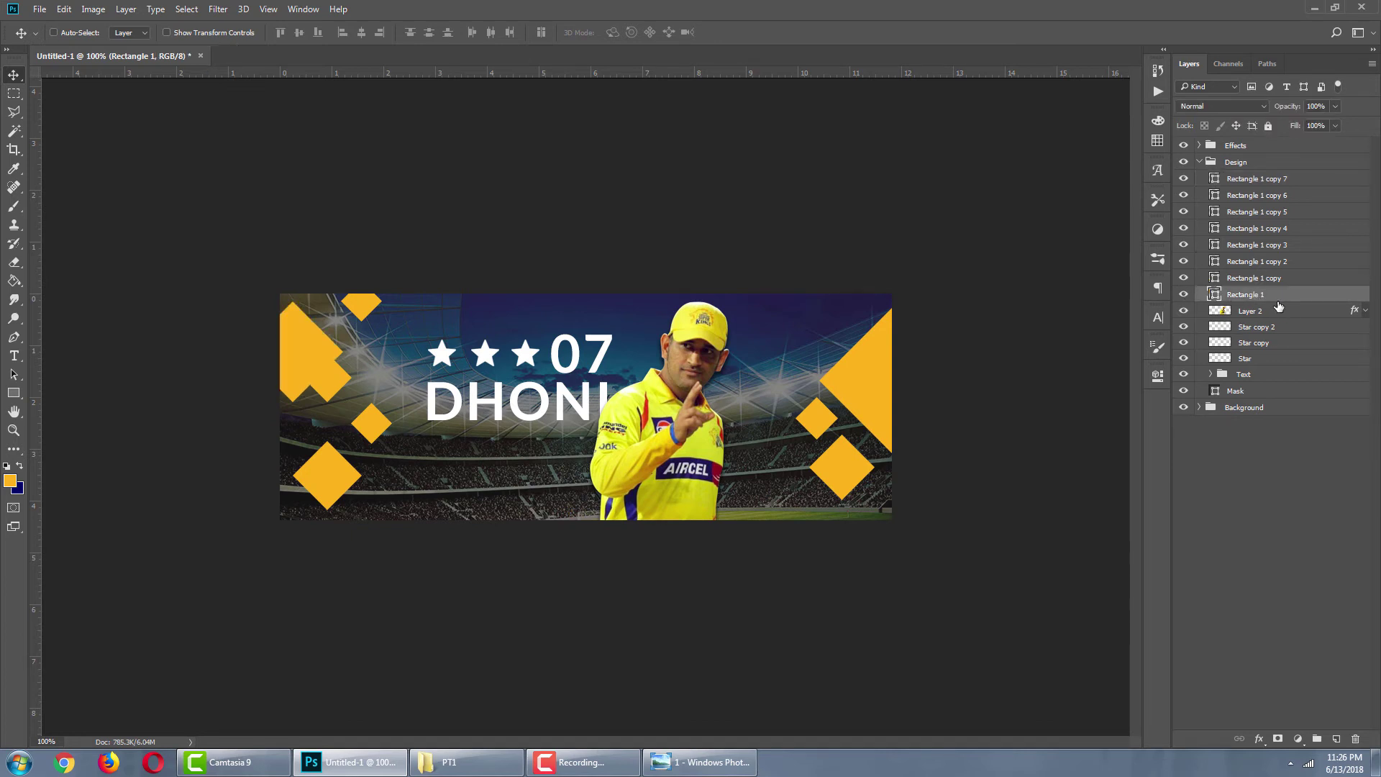
right_click(1252, 295)
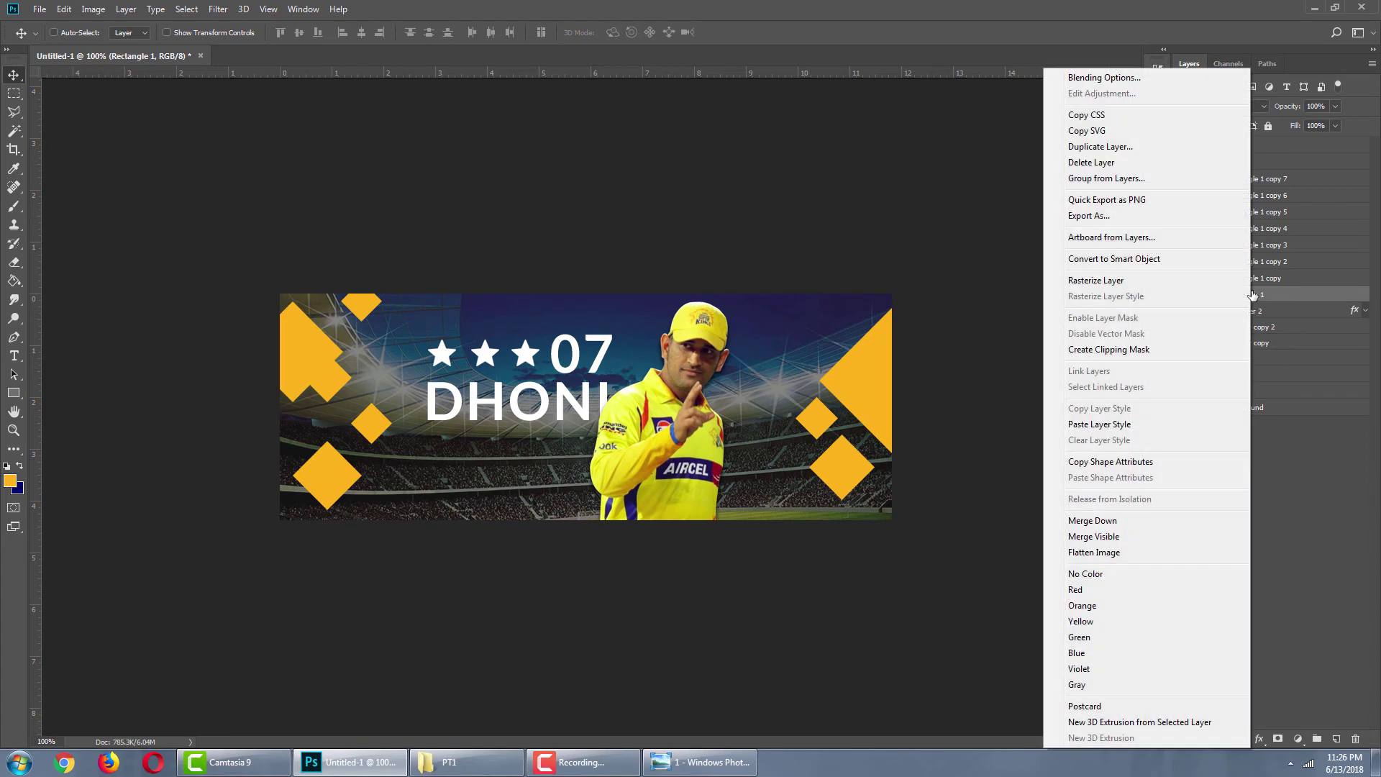
left_click(1116, 78)
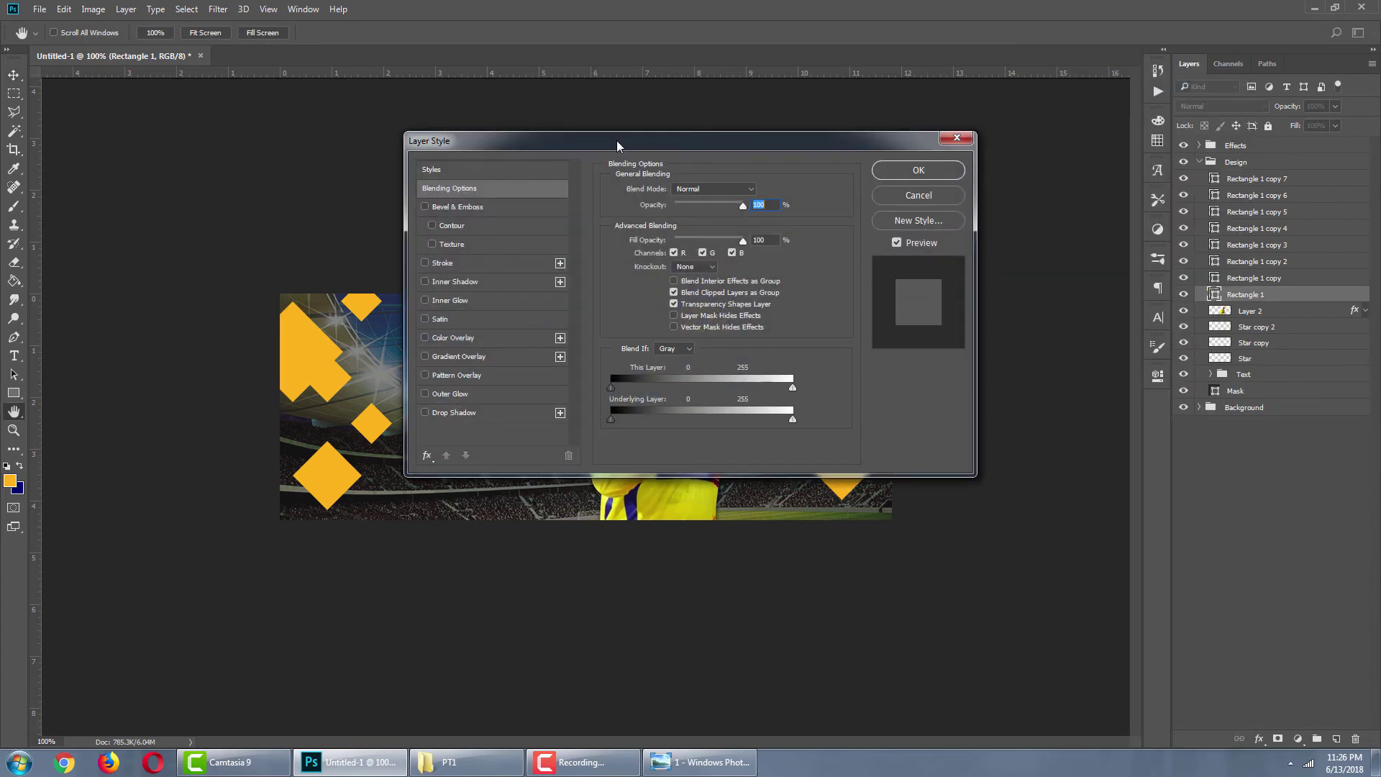
left_click_drag(615, 140, 730, 154)
left_click(564, 424)
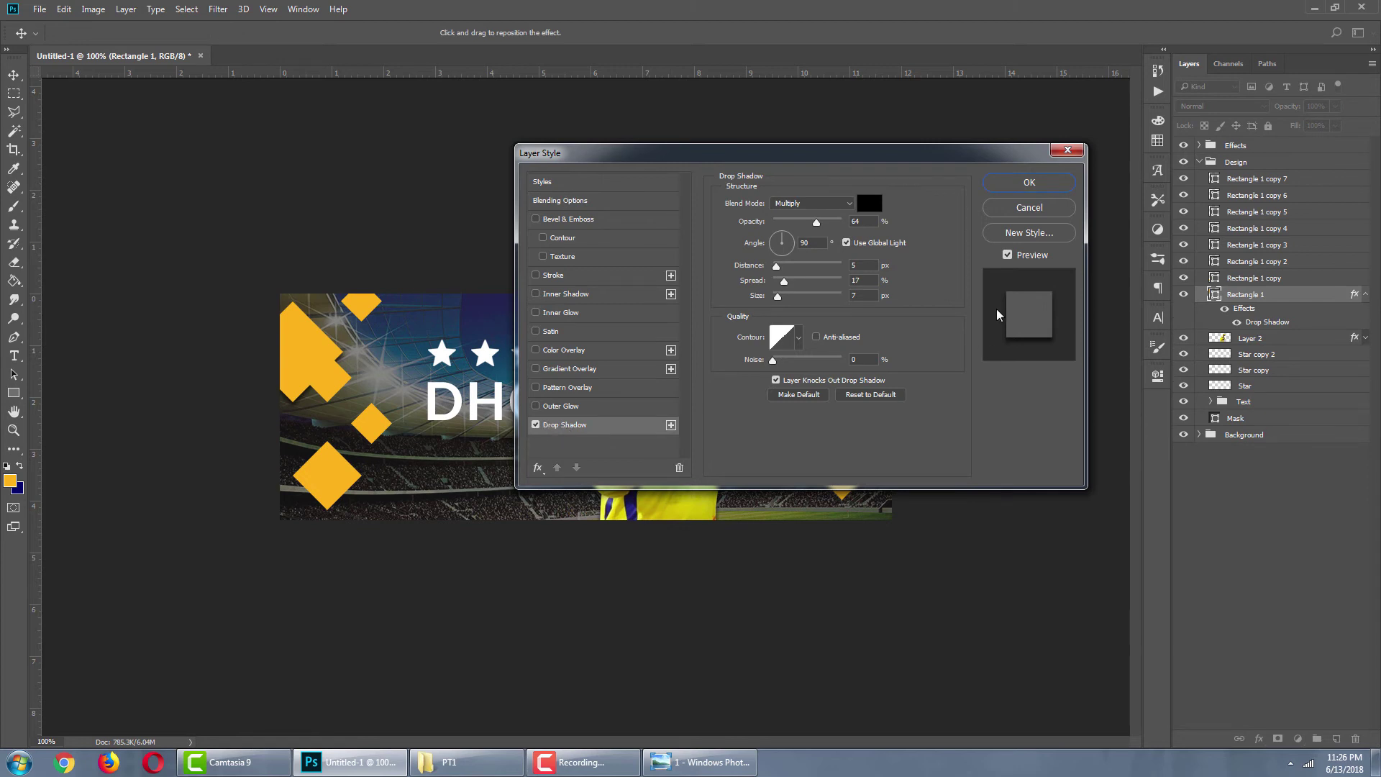
Set the drop shadow to 32% opacity, 7 px distance and 15% spread and apply it.
double_click(862, 220)
type("32")
left_click(786, 285)
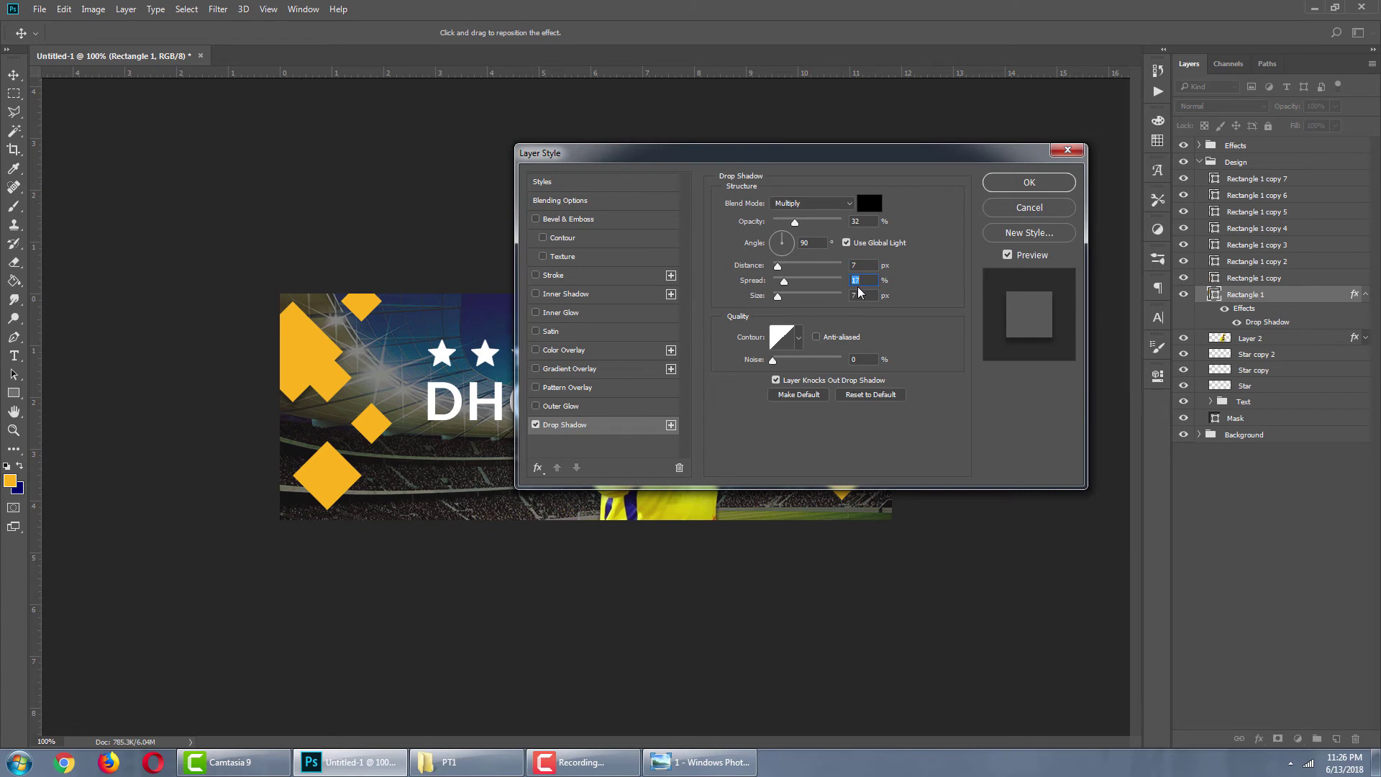
type("15")
left_click(1014, 179)
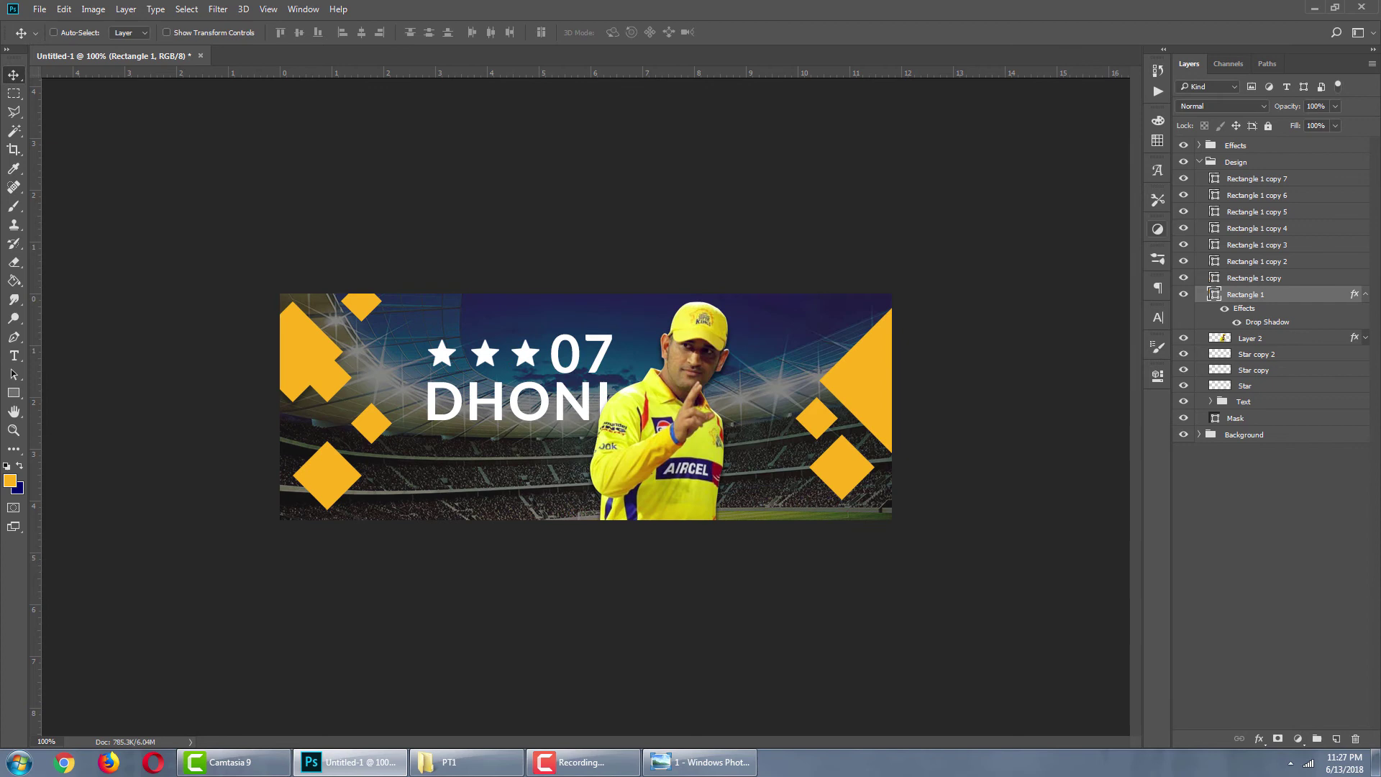
Copy the layer style of Rectangle 1, paste it onto all the rectangle layers and collapse their effects lists.
right_click(1267, 299)
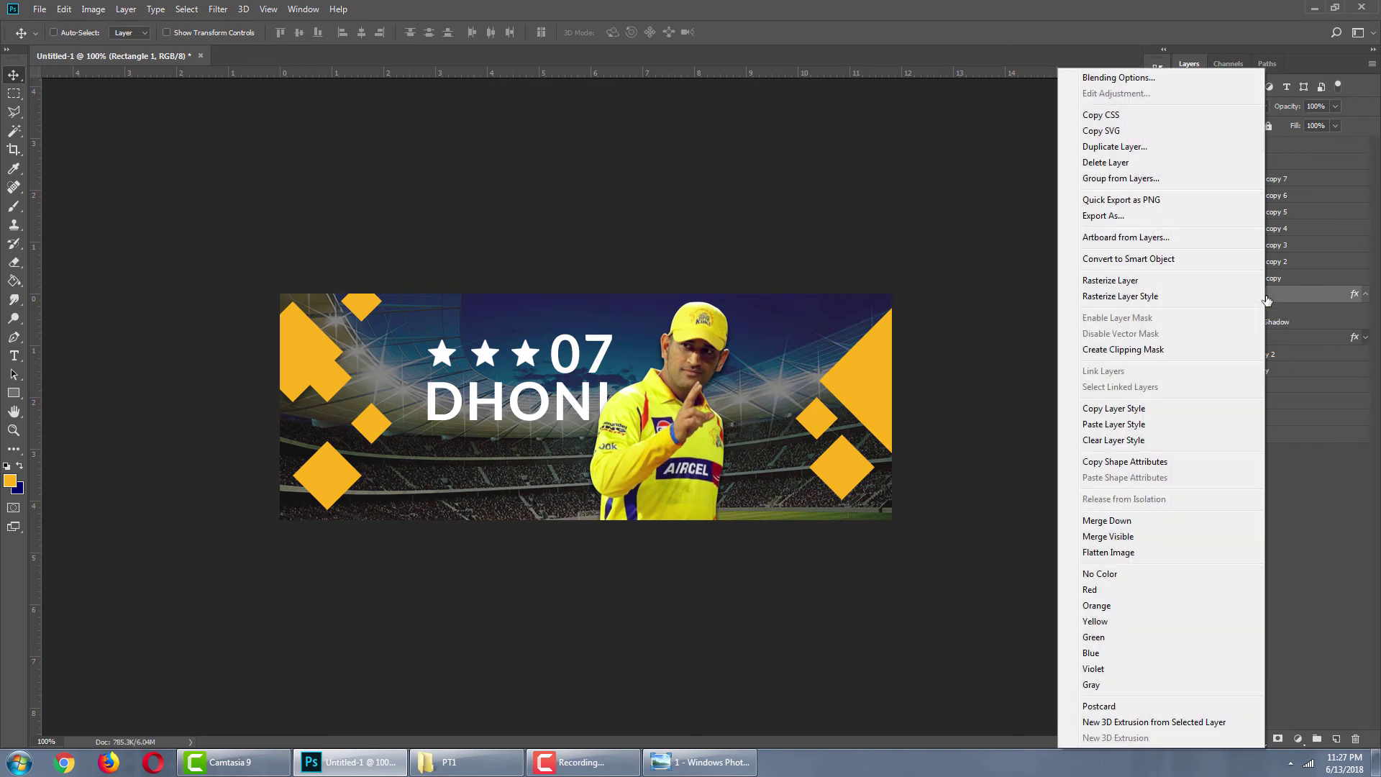
left_click(1132, 411)
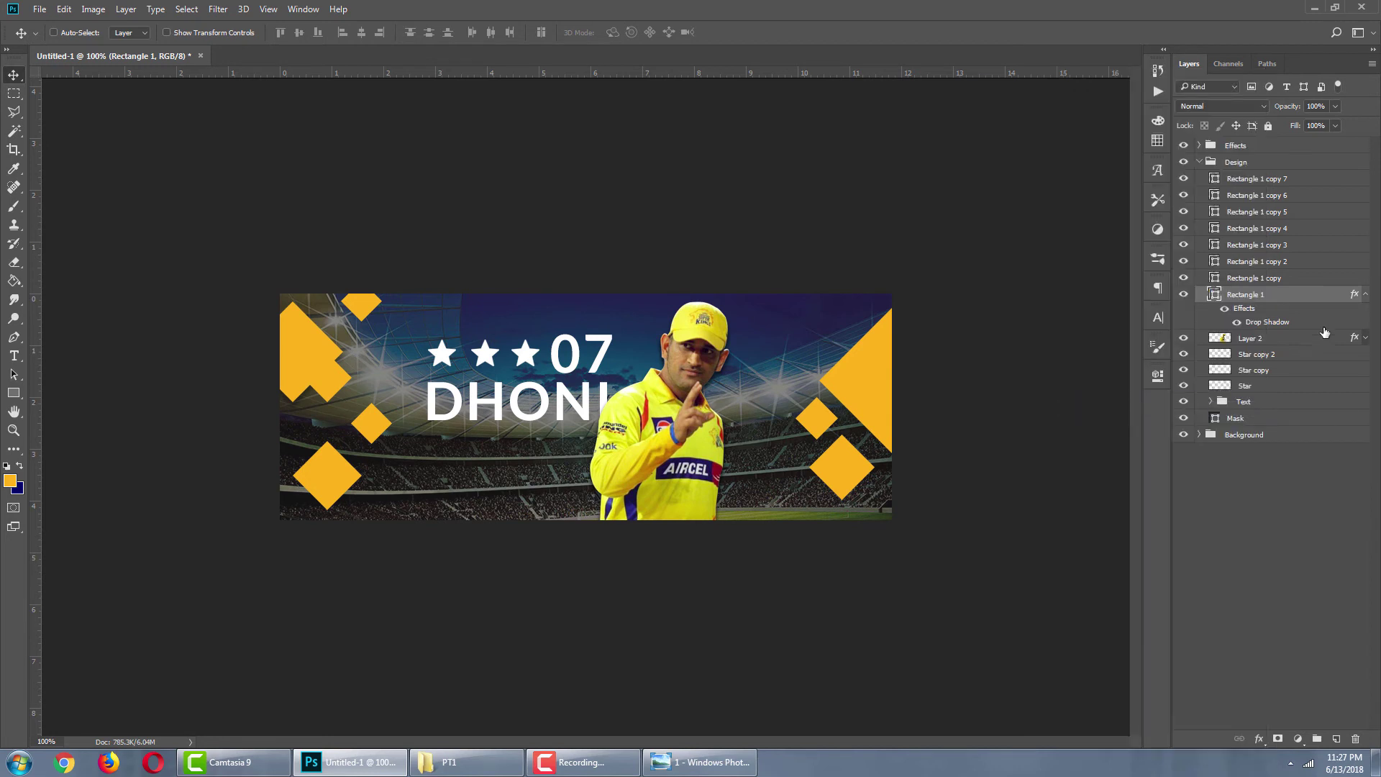
left_click(1271, 181)
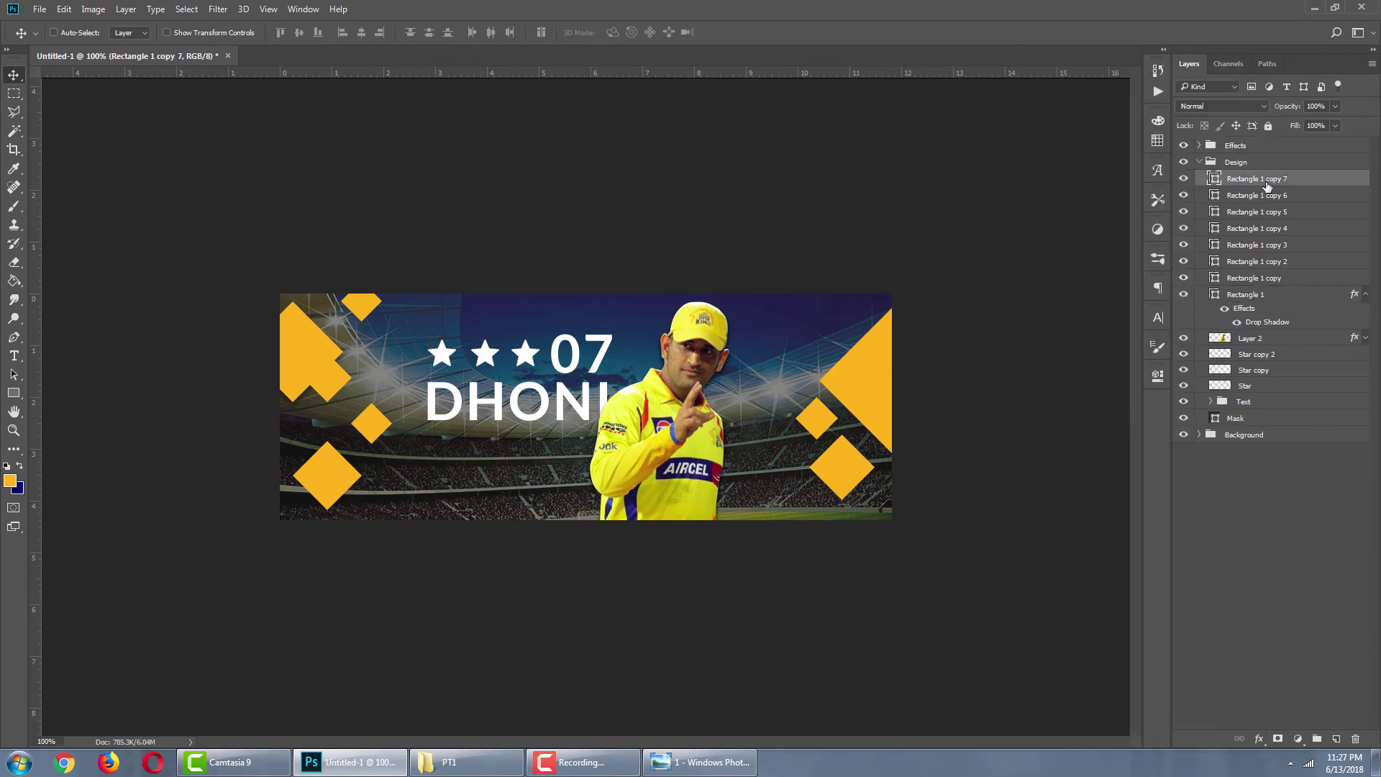
left_click(1251, 297, "shift")
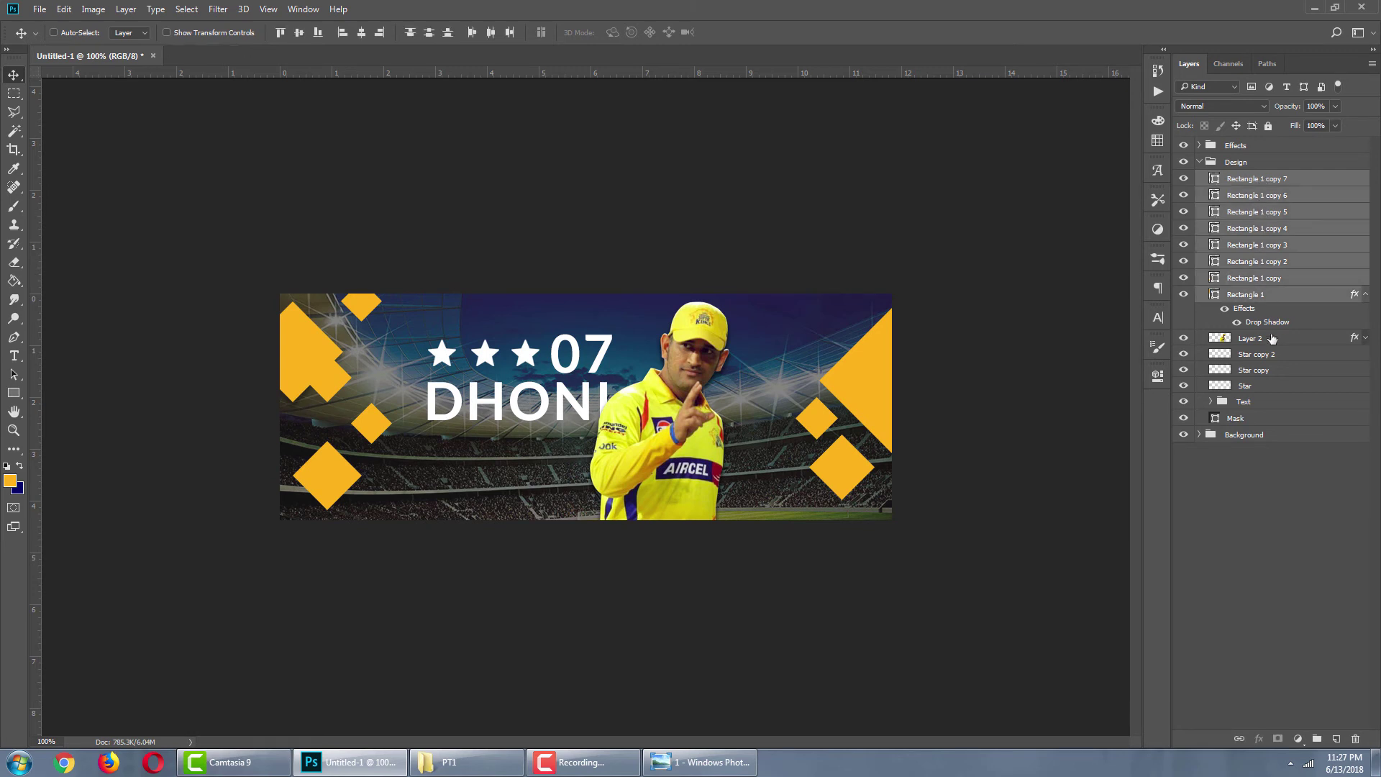
right_click(1245, 226)
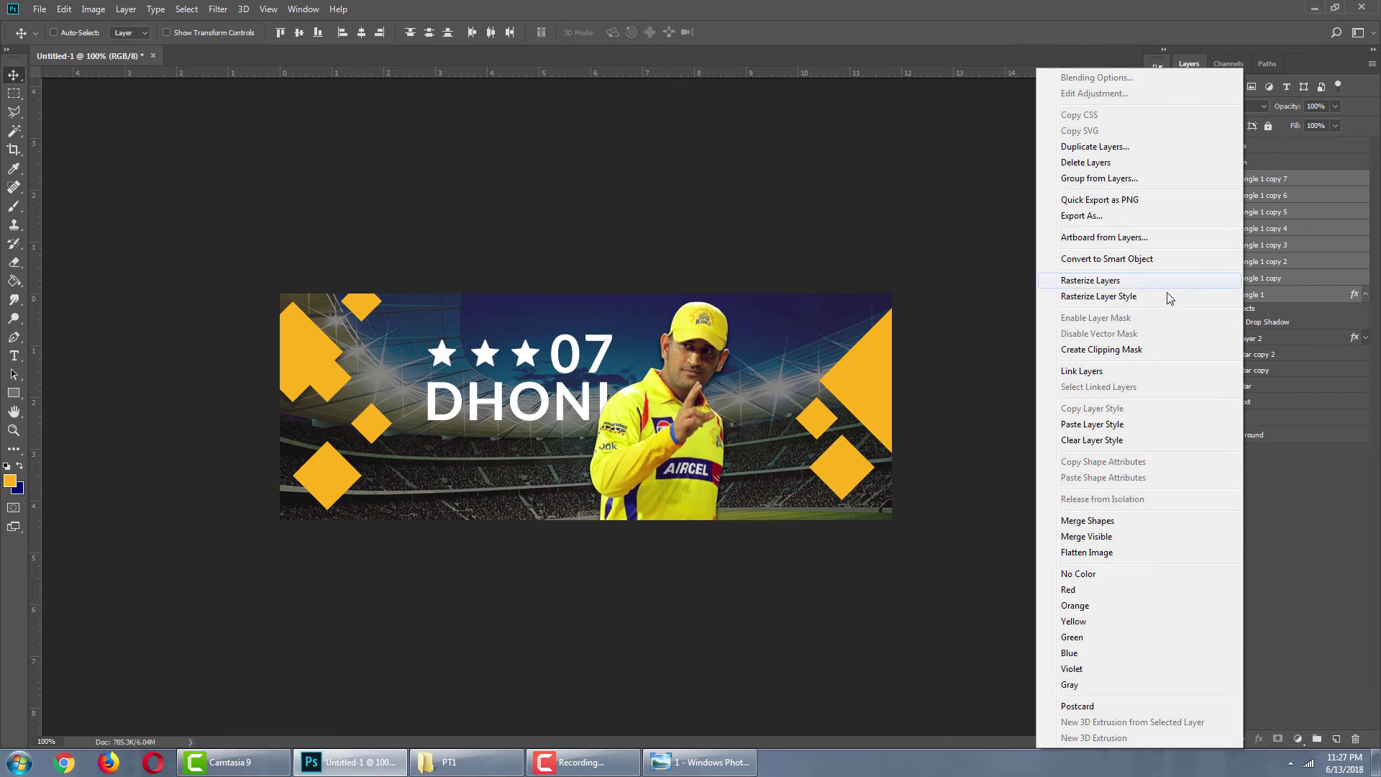
left_click(1108, 423)
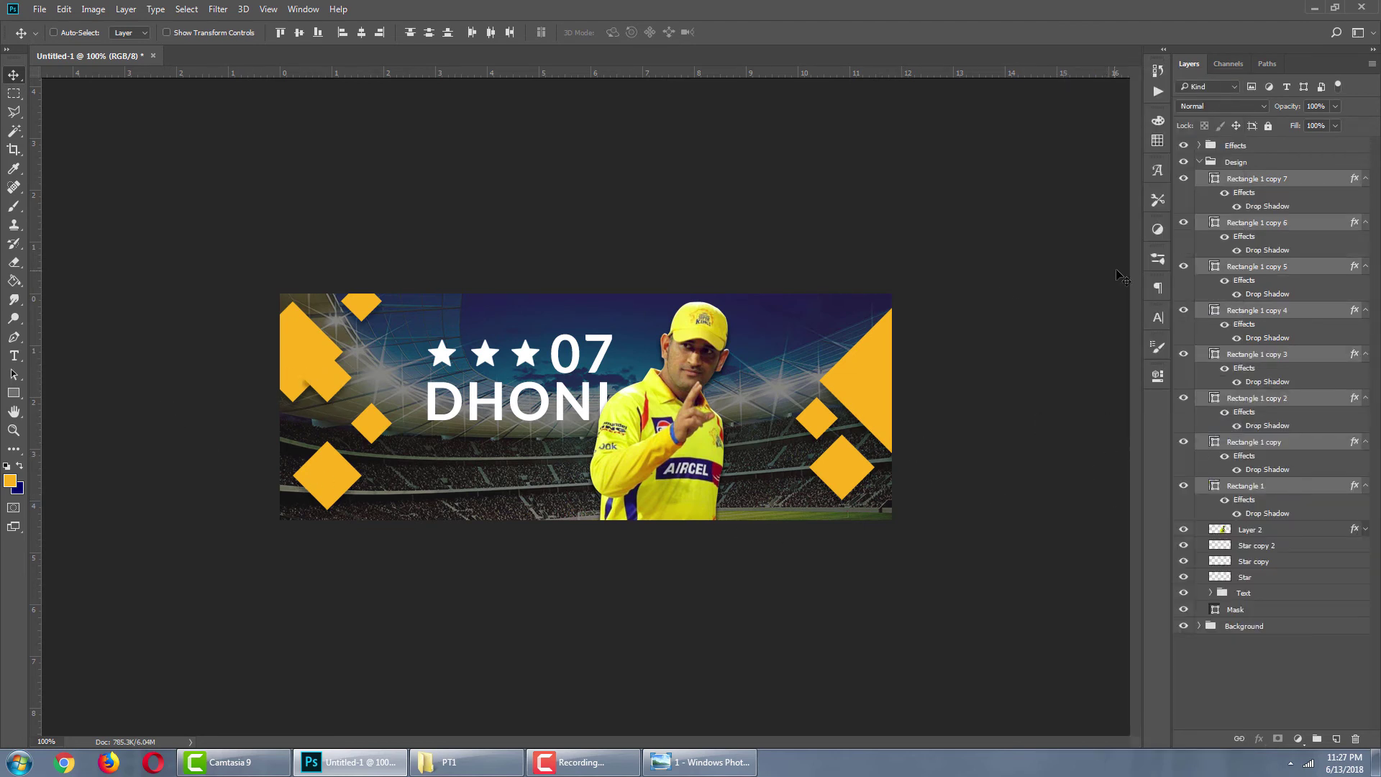
left_click(1364, 178, "alt")
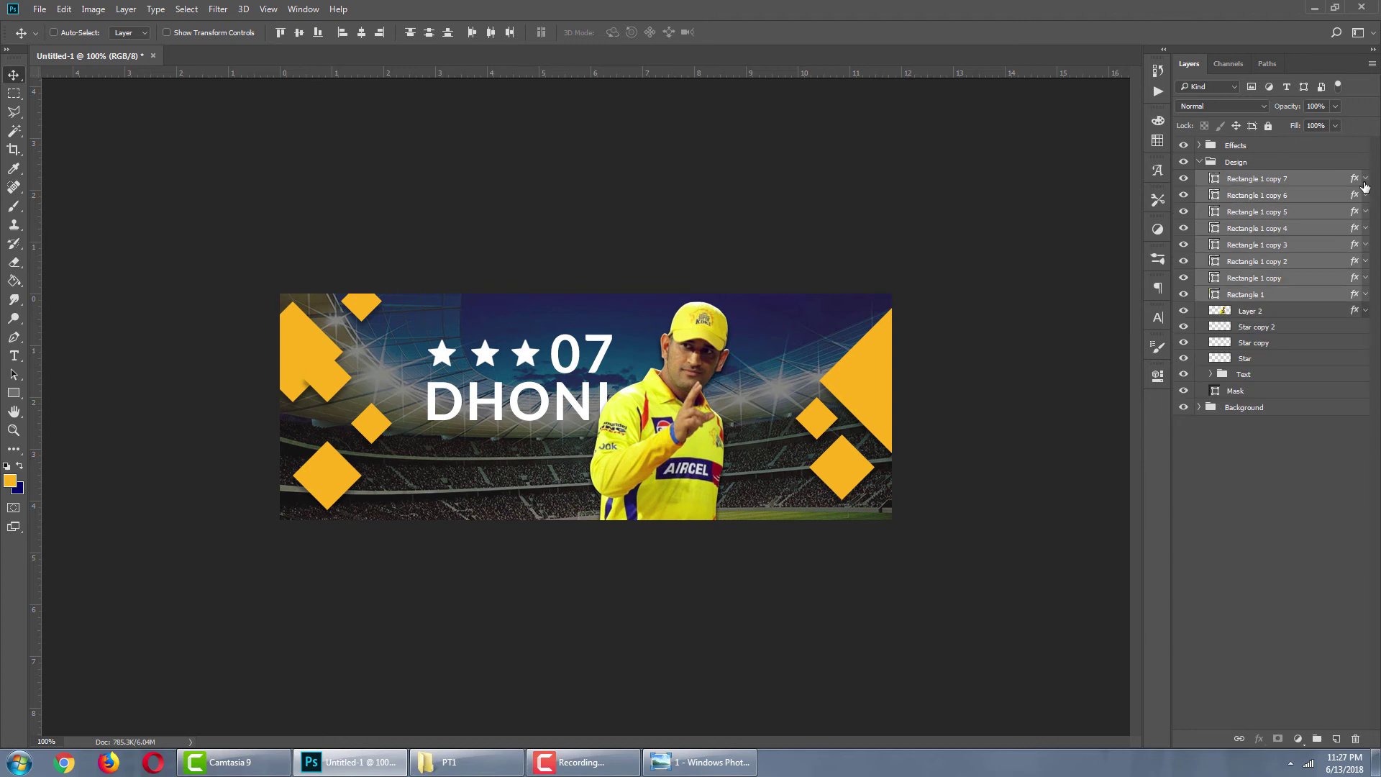
Nudge the Rectangle 1 copy diamond near the lower-left corner slightly.
left_click(1258, 280)
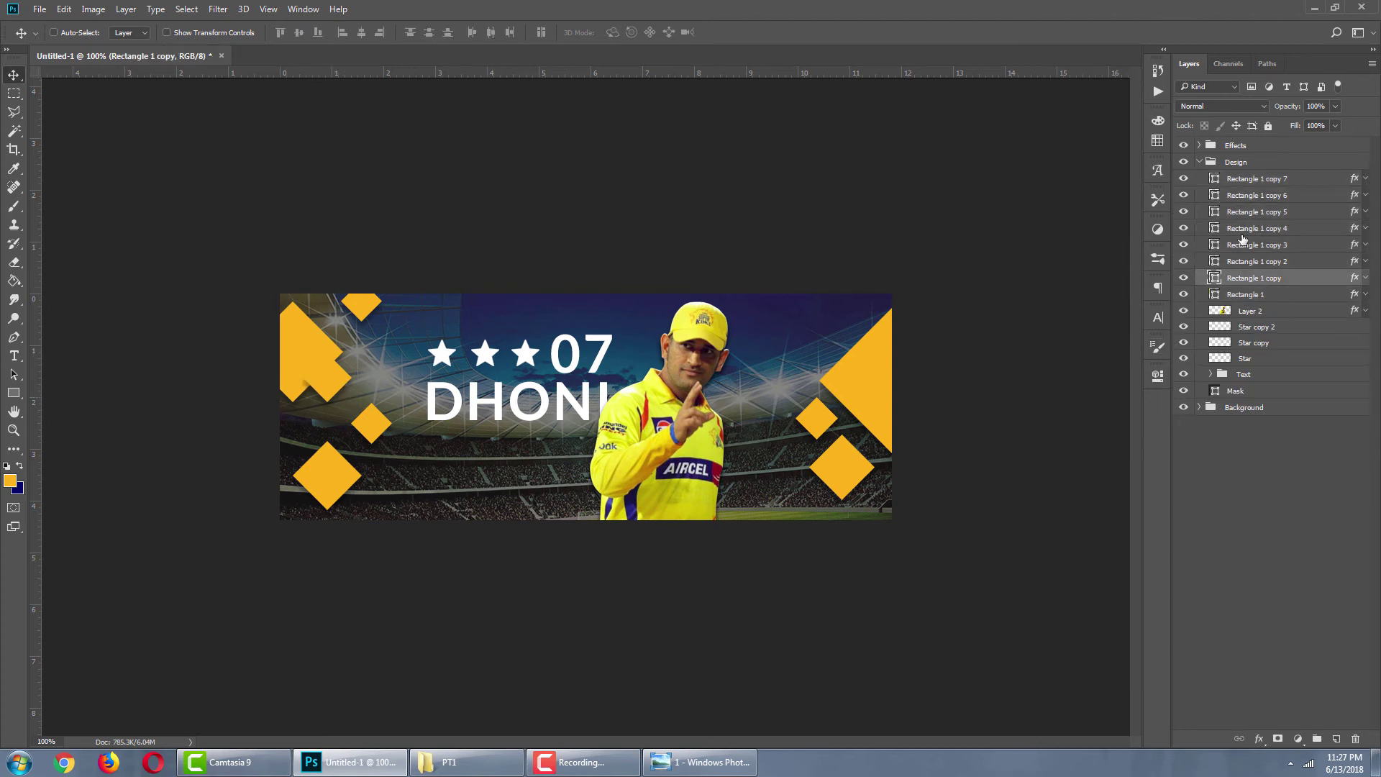
mouse_move(324, 374)
left_mouse_down()
mouse_move(333, 385)
mouse_move(322, 369)
left_mouse_up()
Toggle the visibility of the rectangle layers one by one to identify which diamond each layer holds.
left_click(1192, 246)
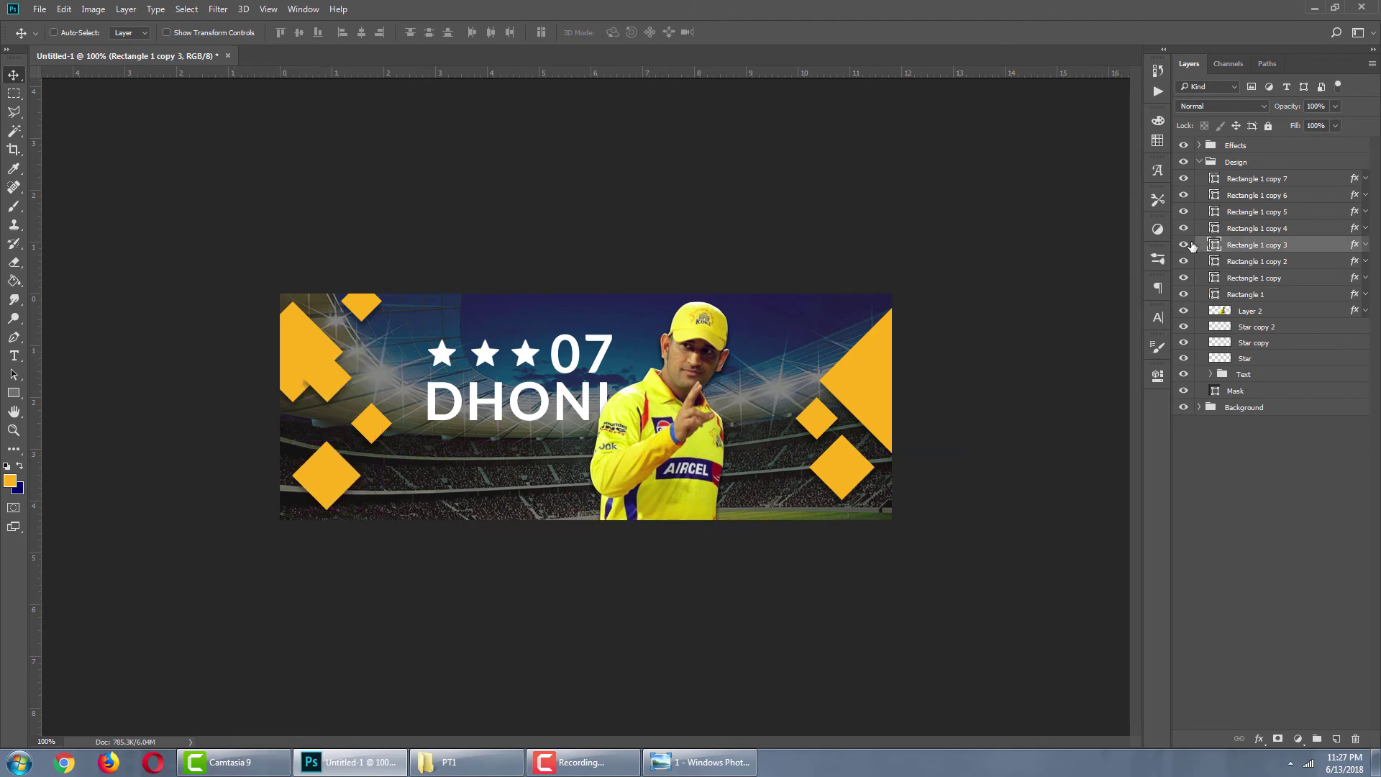
left_click(1185, 245)
left_click(1185, 243)
left_click(1184, 228)
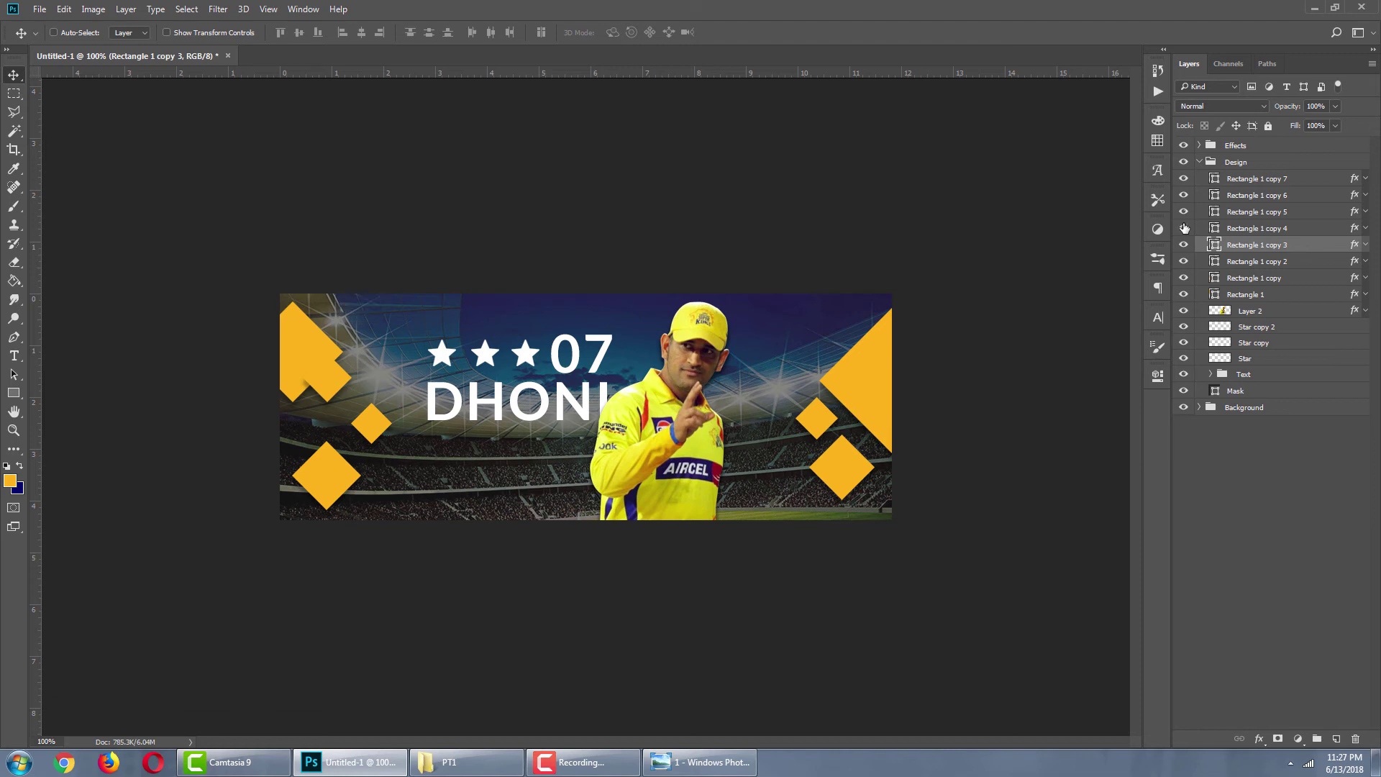
left_click(1184, 228)
left_click(1184, 278)
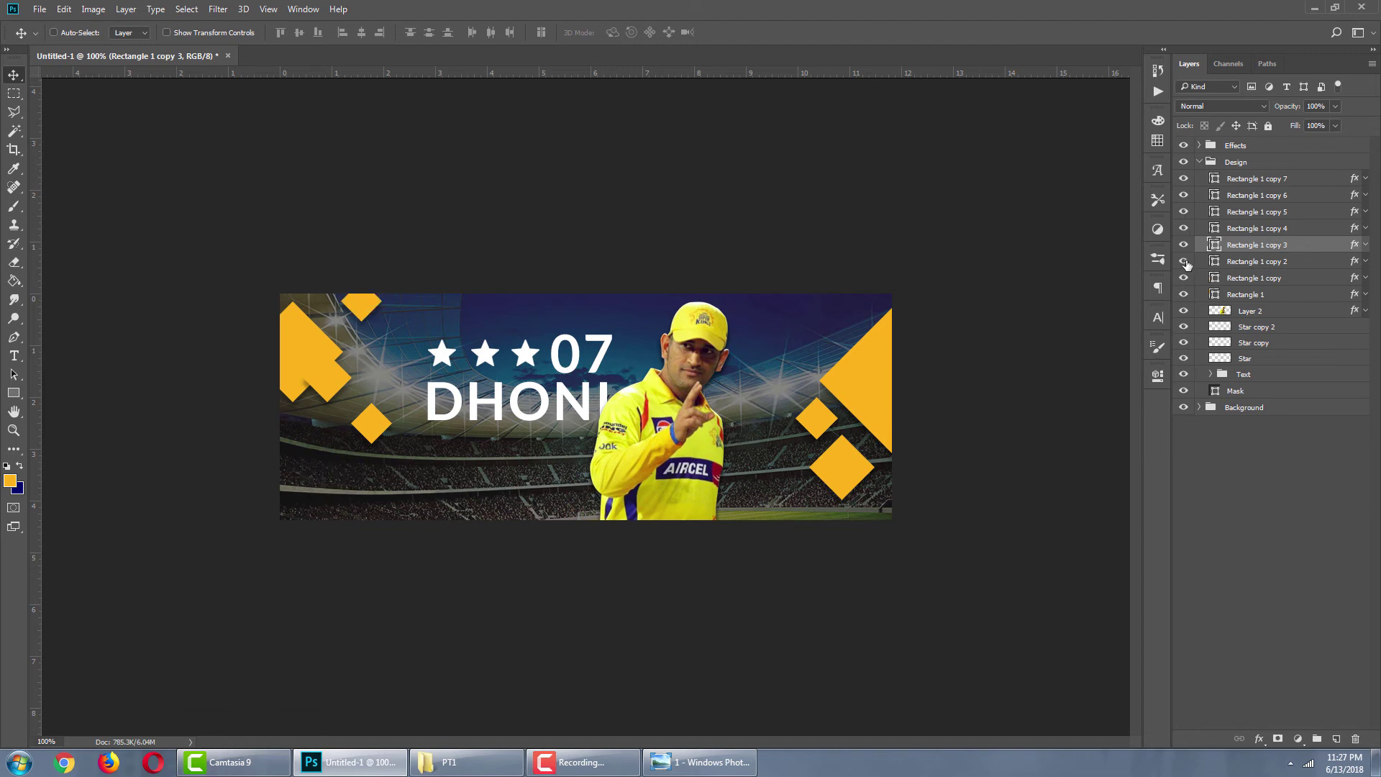
left_click(1184, 278)
left_click(1184, 211)
left_click(1184, 211)
left_click(1185, 194)
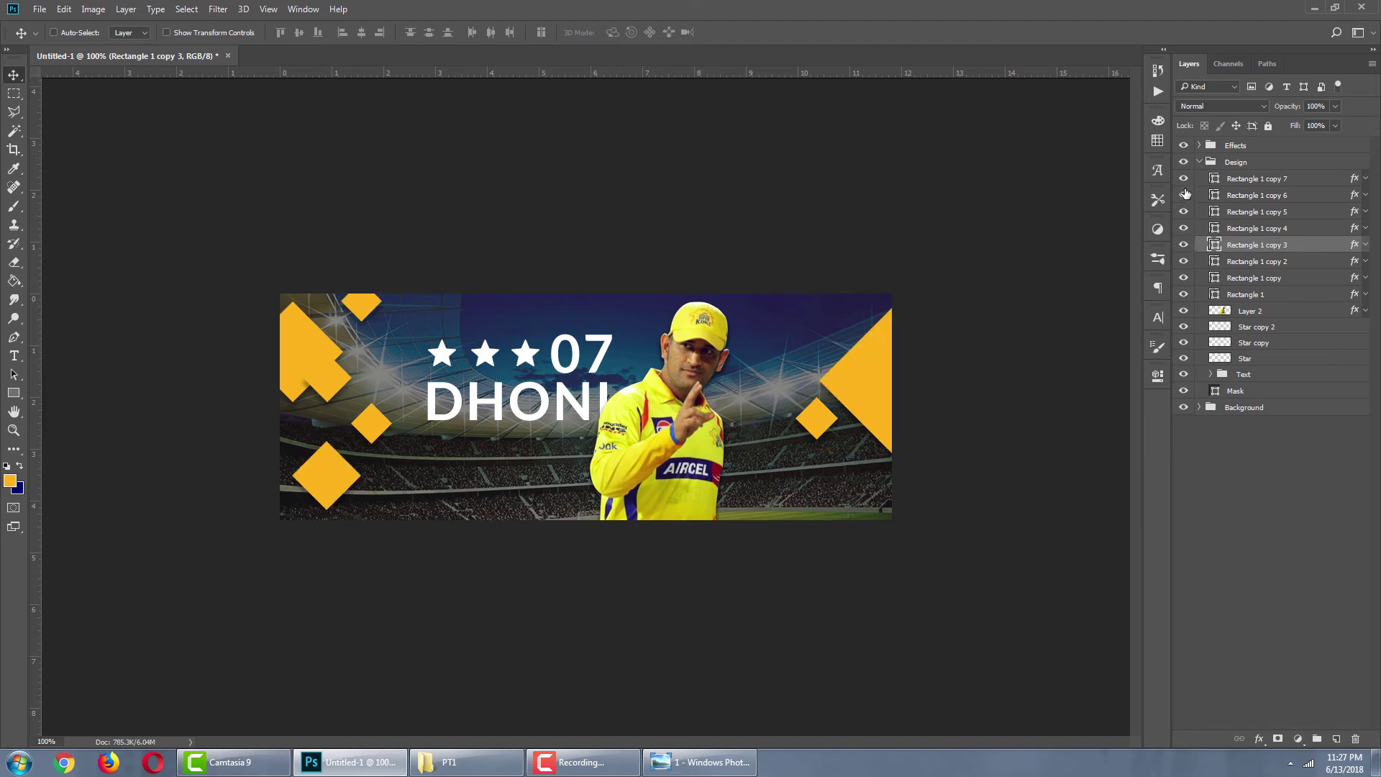
left_click(1185, 194)
left_click(1182, 294)
left_click(1183, 293)
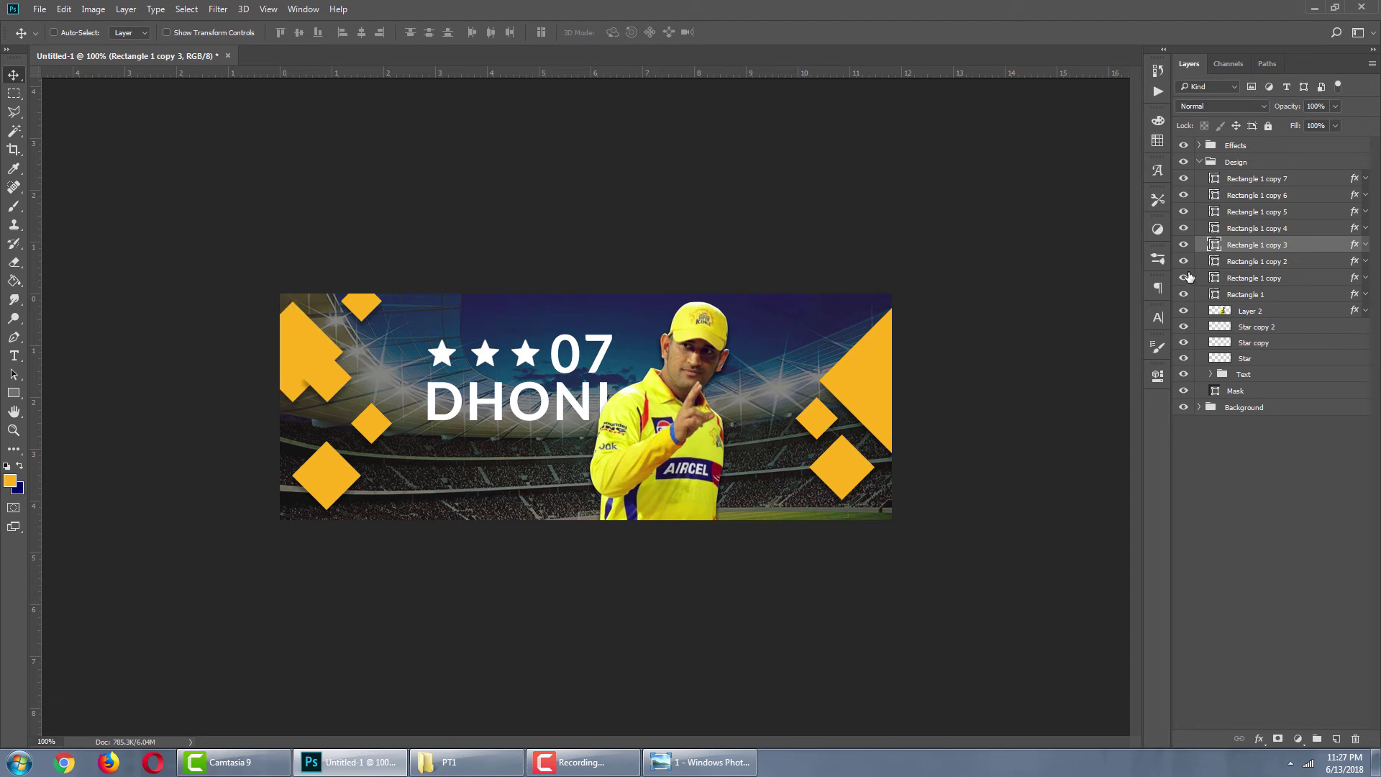
left_click(1184, 278)
left_click(1184, 278)
left_click(1183, 261)
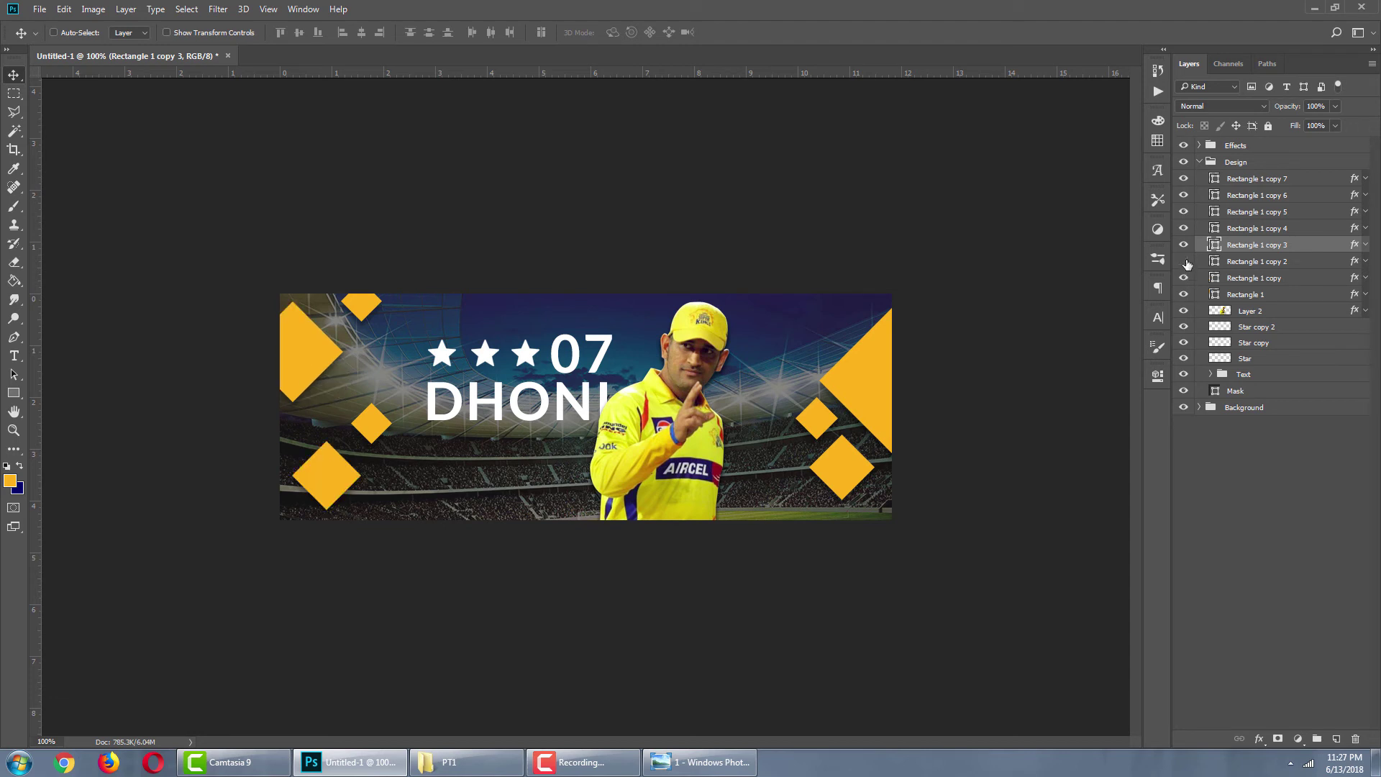
left_click(1183, 262)
Move the Rectangle 1 copy 2 diamond clear of the large left diamond and adjust it with Free Transform.
left_click(1255, 261)
mouse_move(339, 376)
left_mouse_down()
mouse_move(353, 381)
mouse_move(297, 428)
mouse_move(343, 334)
mouse_move(334, 351)
mouse_move(385, 395)
mouse_move(350, 368)
mouse_move(360, 344)
mouse_move(368, 355)
mouse_move(349, 386)
mouse_move(389, 372)
mouse_move(386, 395)
mouse_move(349, 395)
left_mouse_up()
key("ctrl+t")
left_click_drag(343, 396, 339, 404)
key("Return")
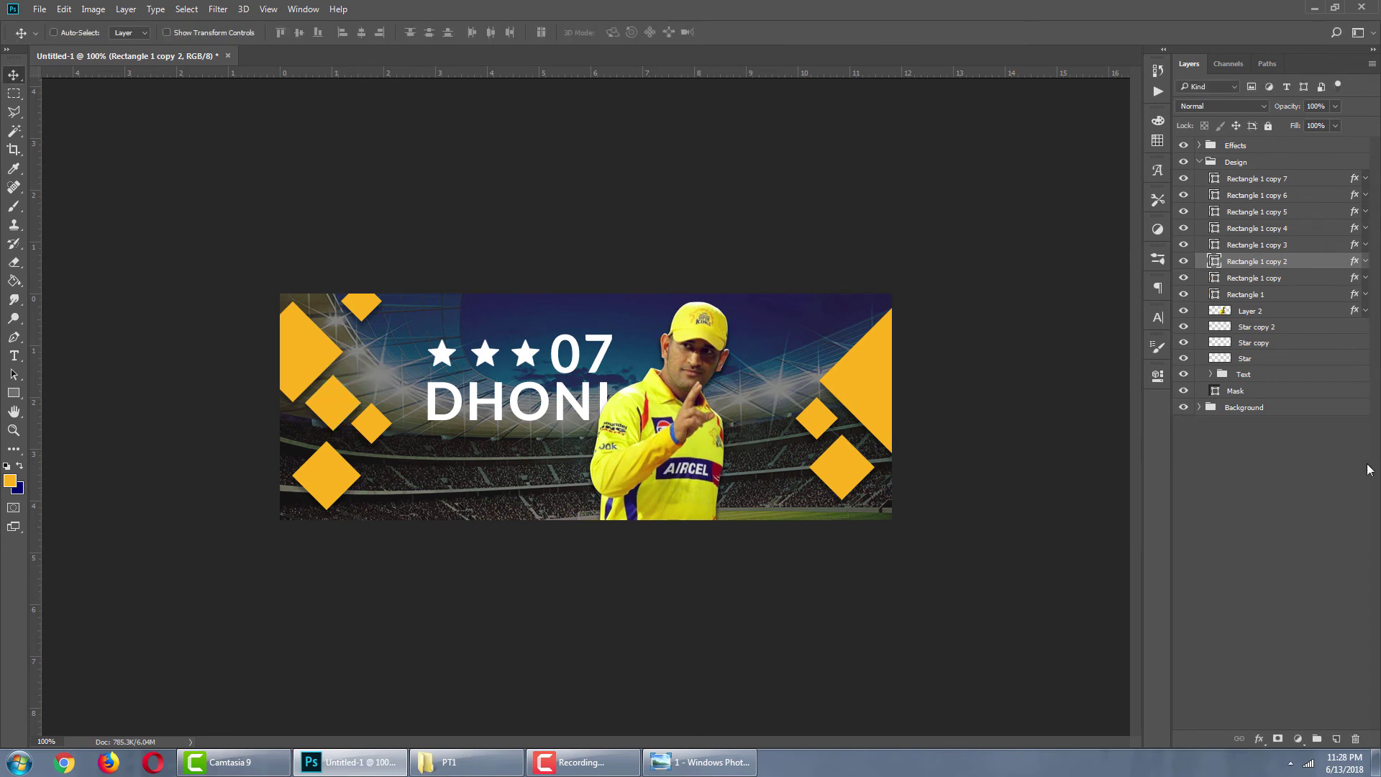
Collapse the Design group, expand the Effects group and select its Layer 1.
left_click(1204, 164)
left_click(1199, 162)
left_click(1199, 145)
left_click(1280, 163)
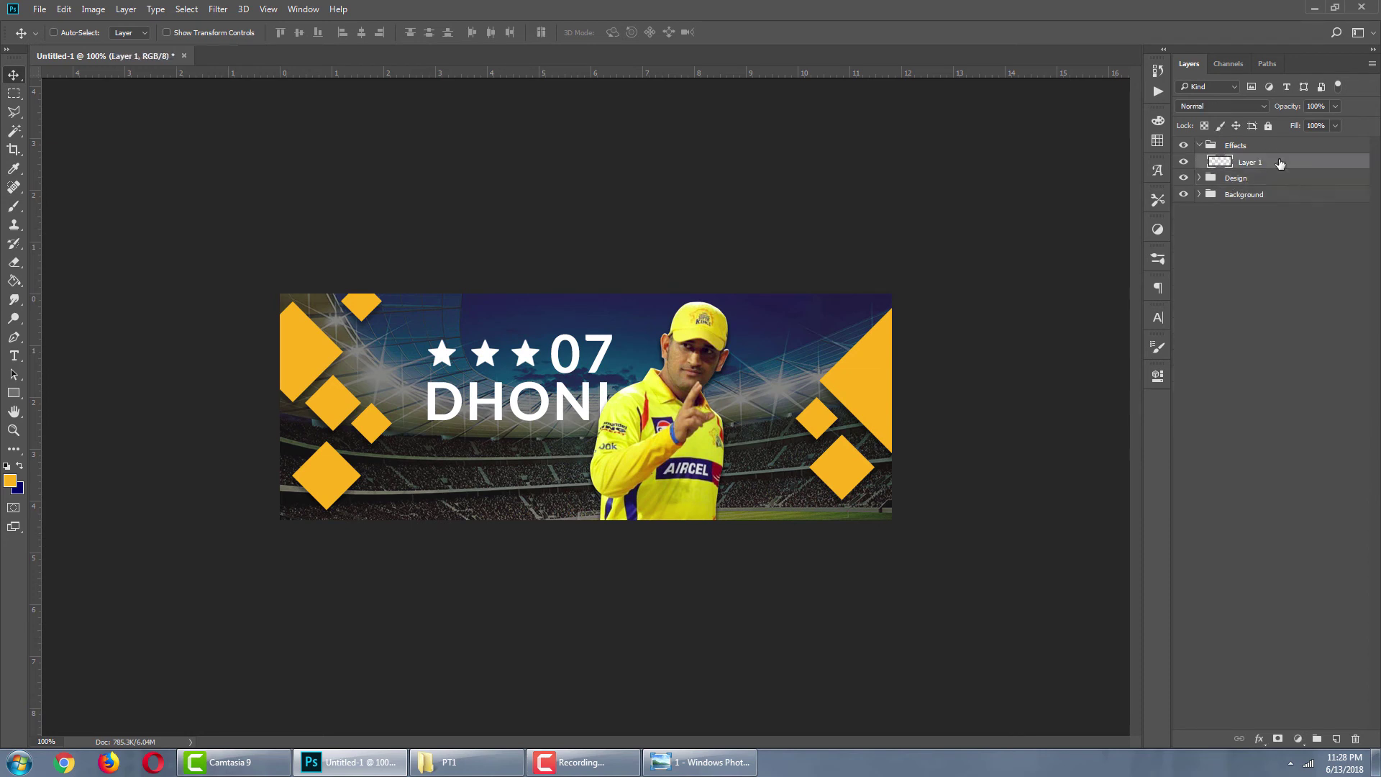
Open the Flare image from the PT1 folder in Photoshop and bring it into the banner's Effects group as a new layer.
left_click(466, 762)
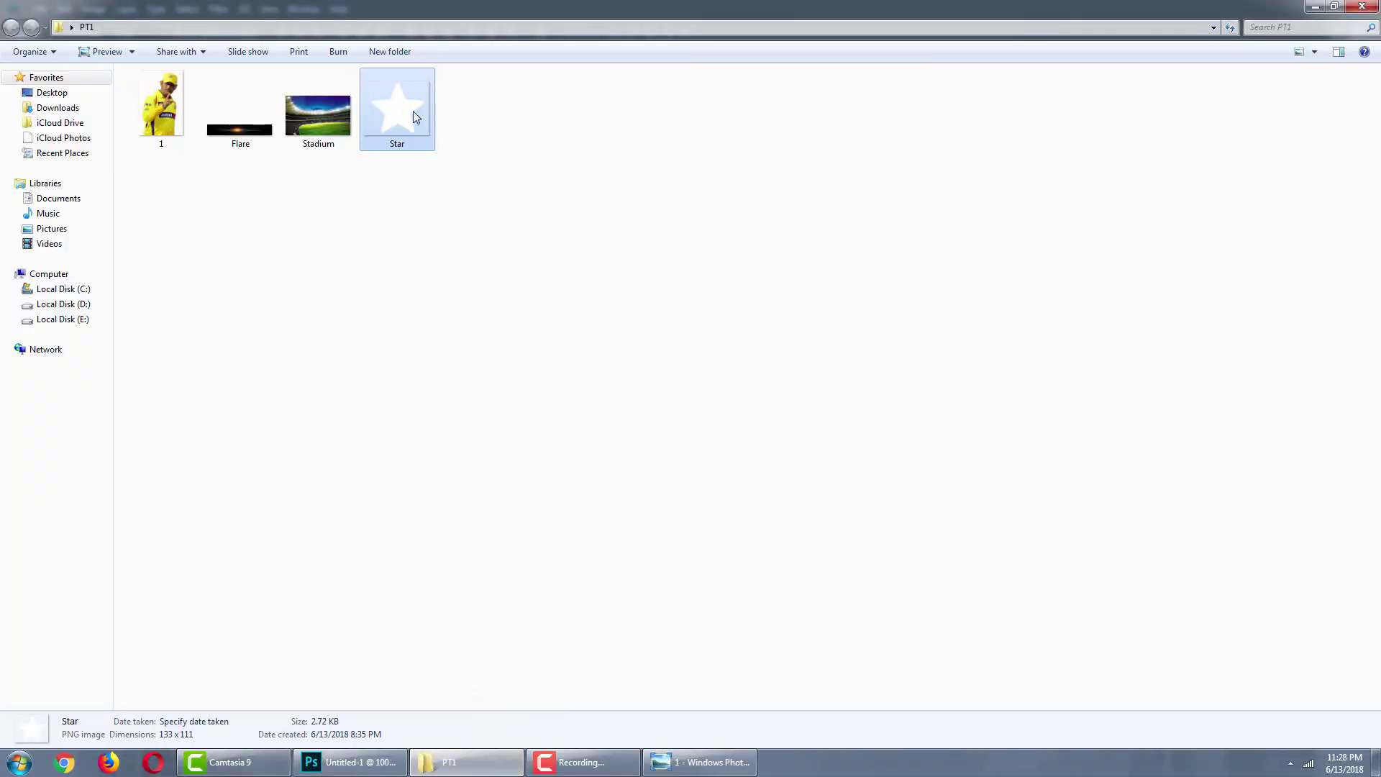
left_click(245, 135)
right_click(245, 136)
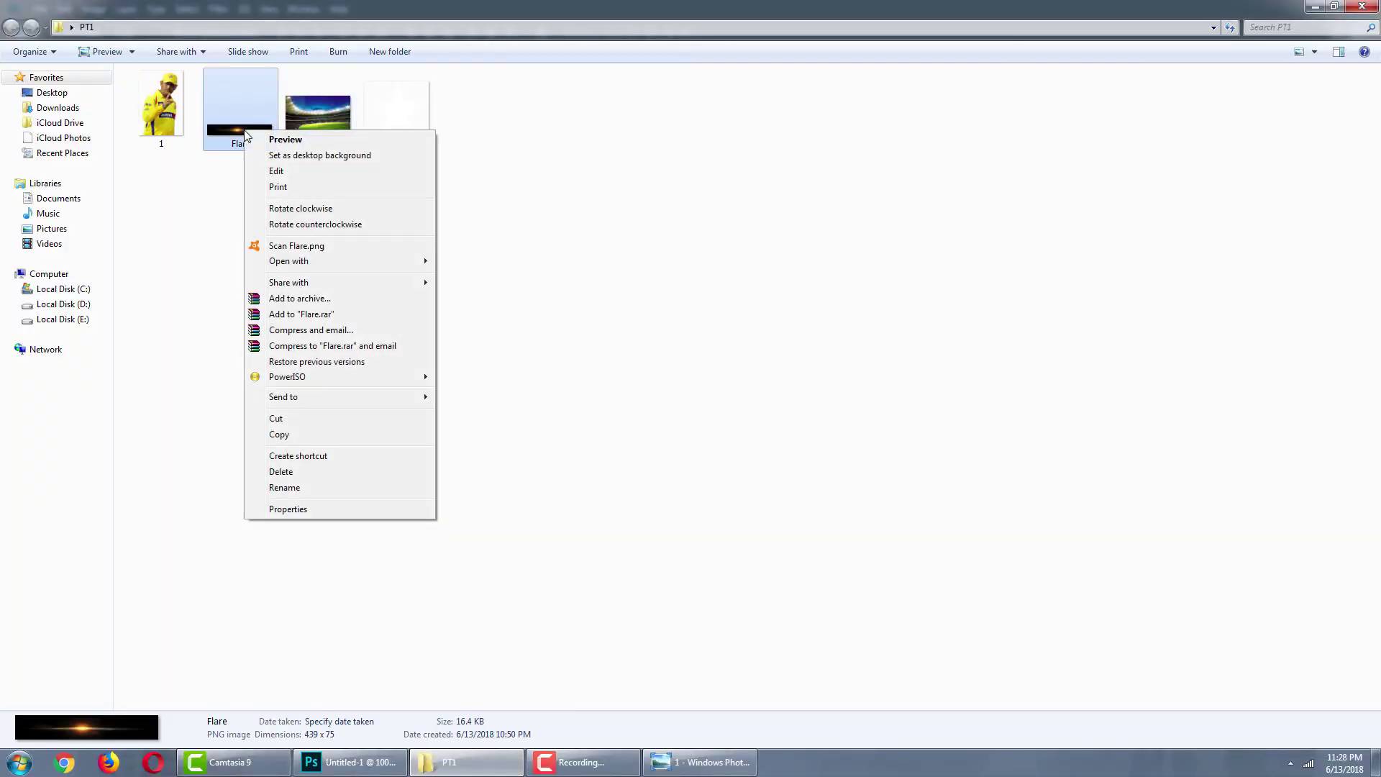
mouse_move(342, 262)
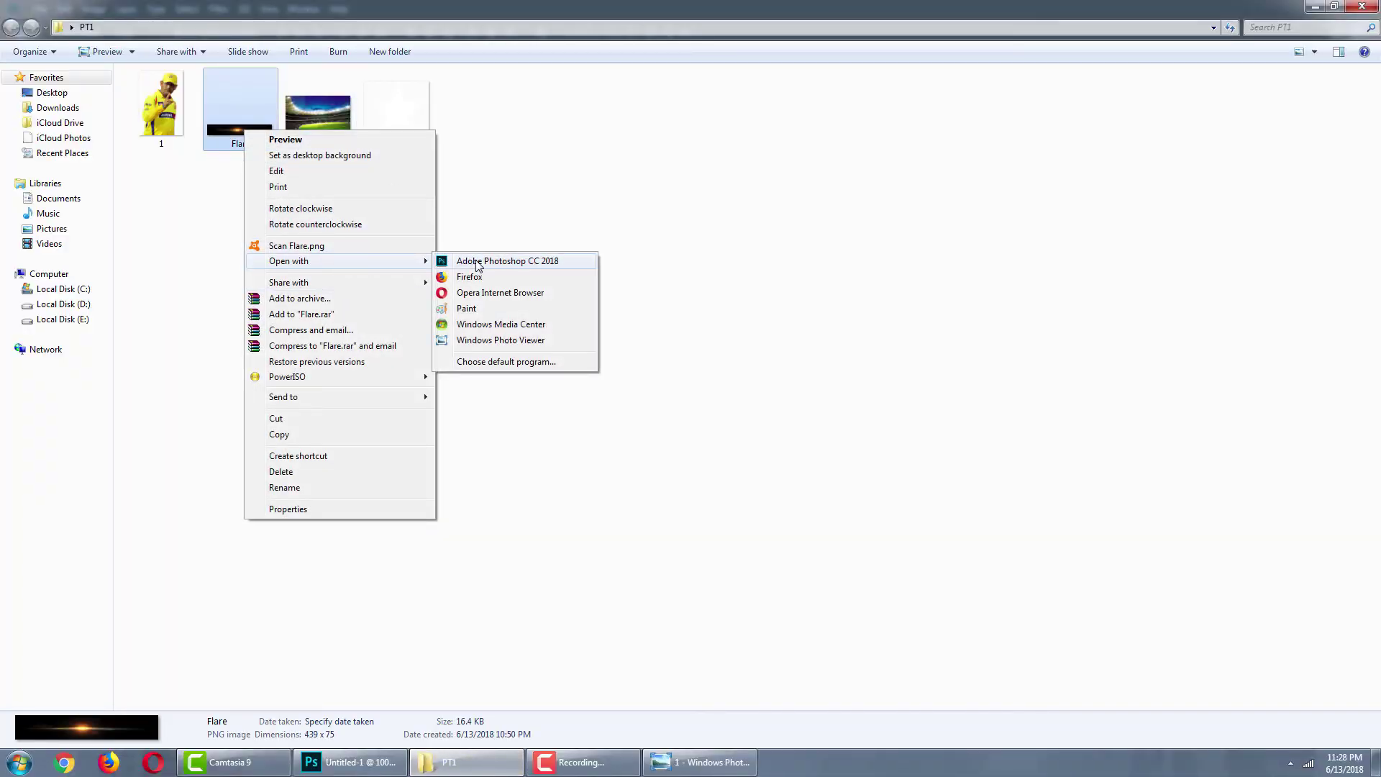
left_click(468, 261)
left_click_drag(303, 59, 531, 435)
left_click(755, 302)
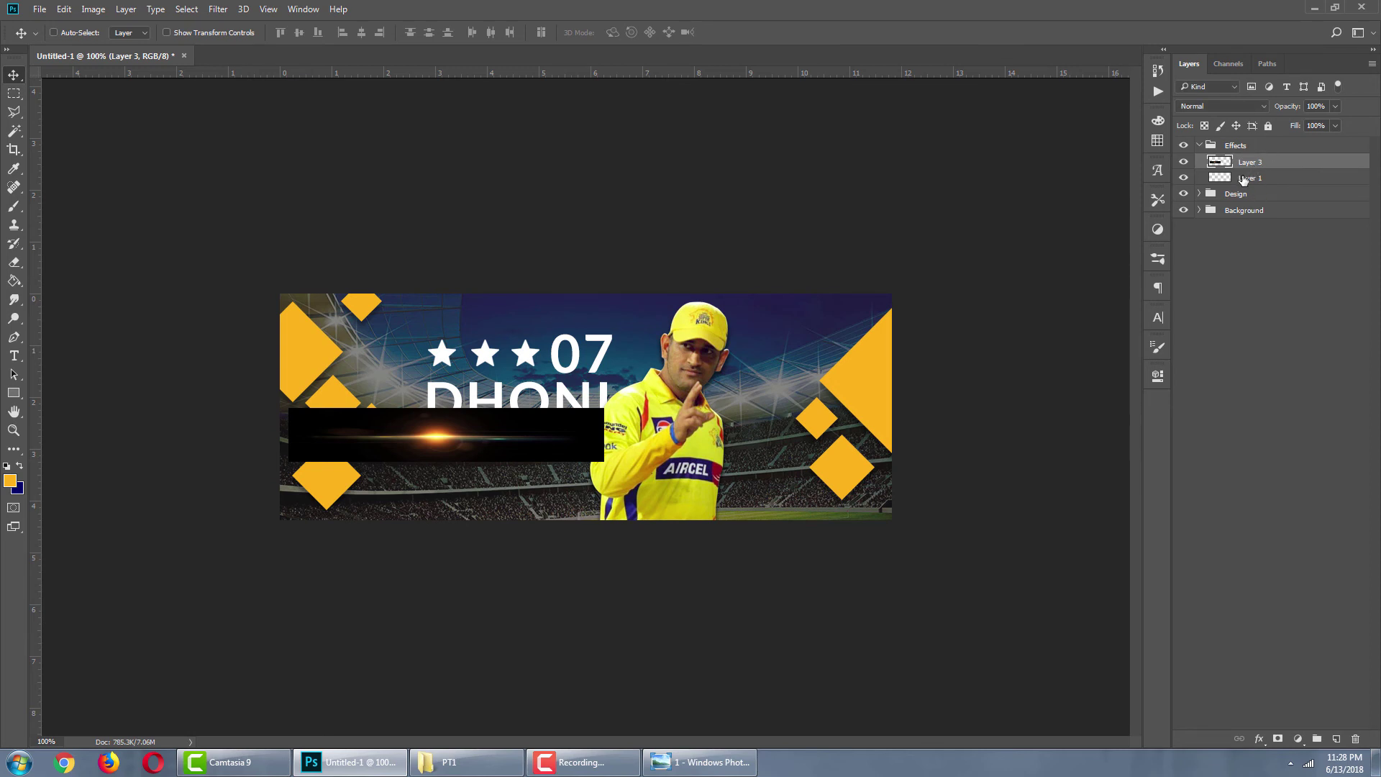
Move the flare layer over the 07 lettering and set its blend mode to Screen.
left_click_drag(477, 436, 639, 354)
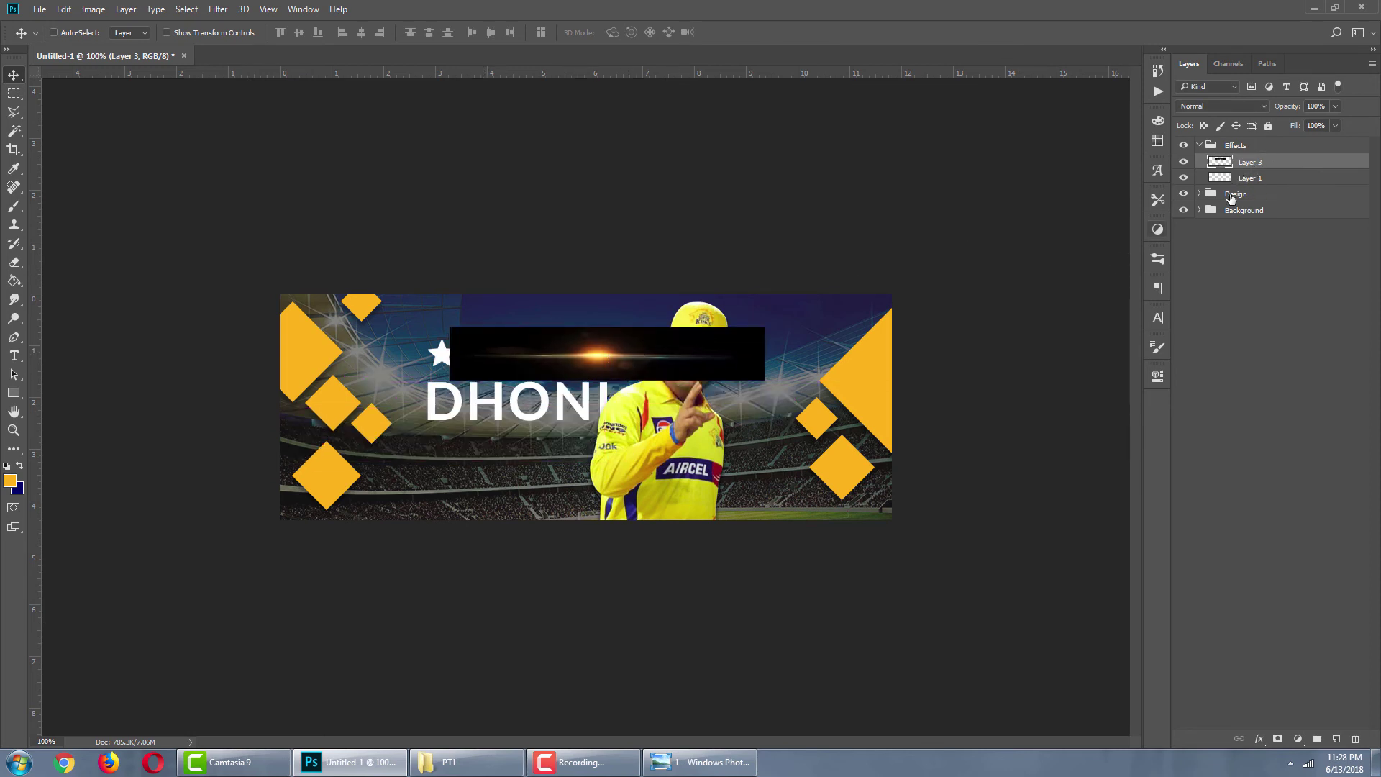
left_click(1258, 108)
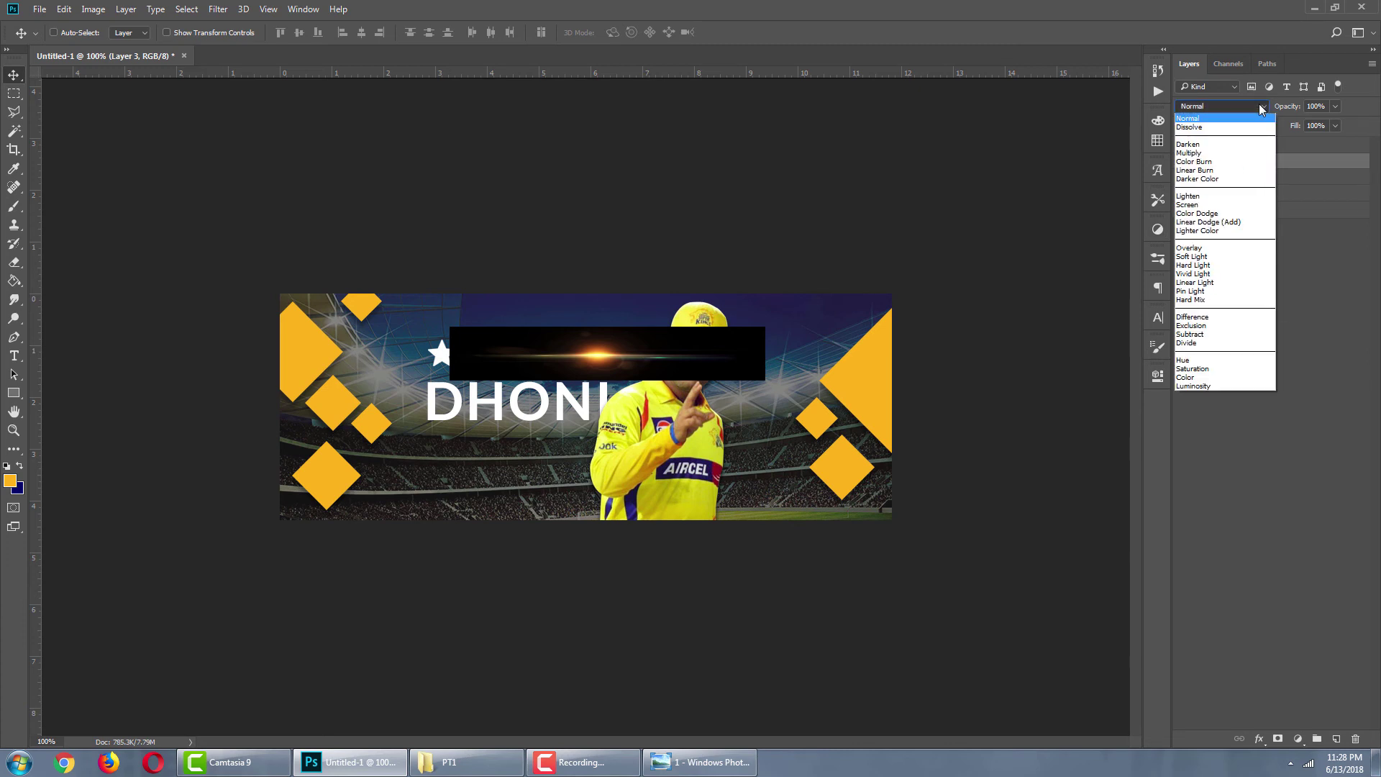
left_click(1226, 205)
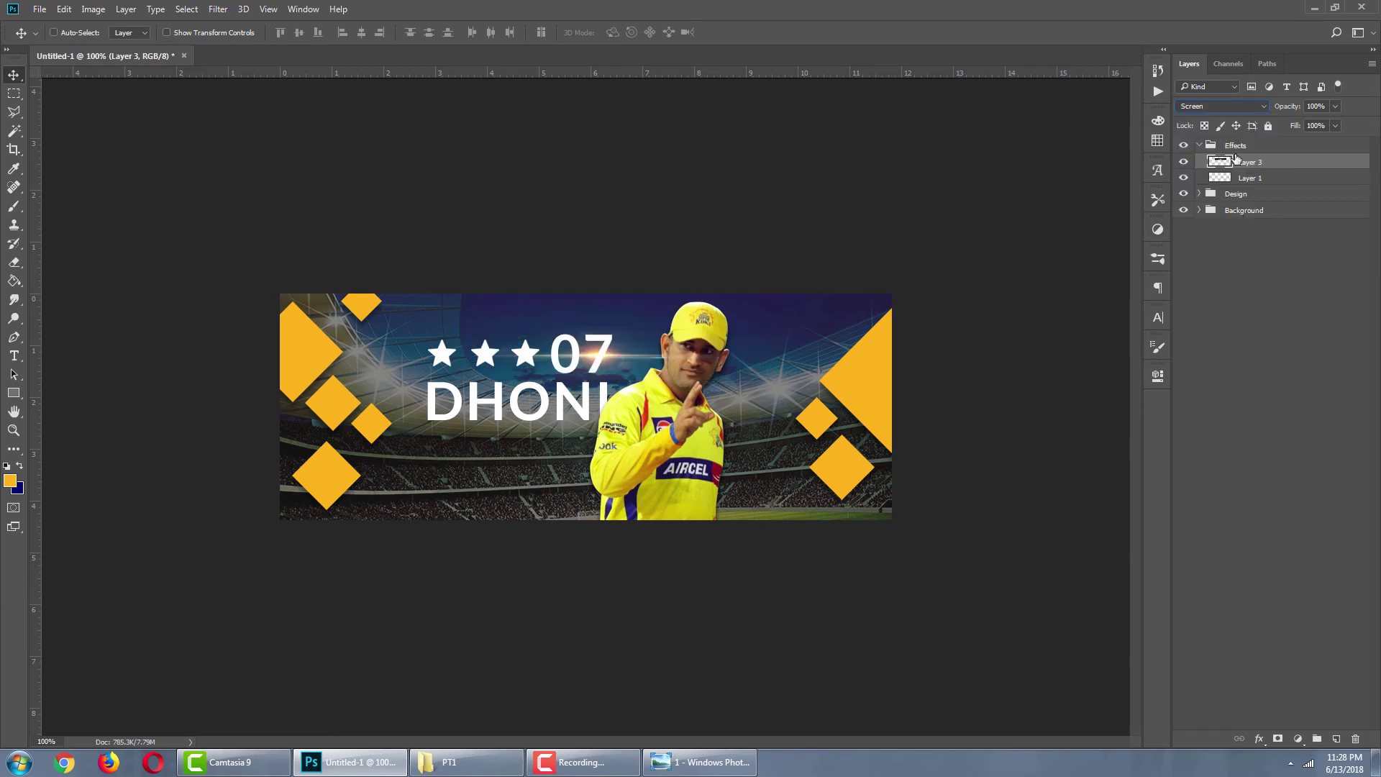
left_click(1247, 108)
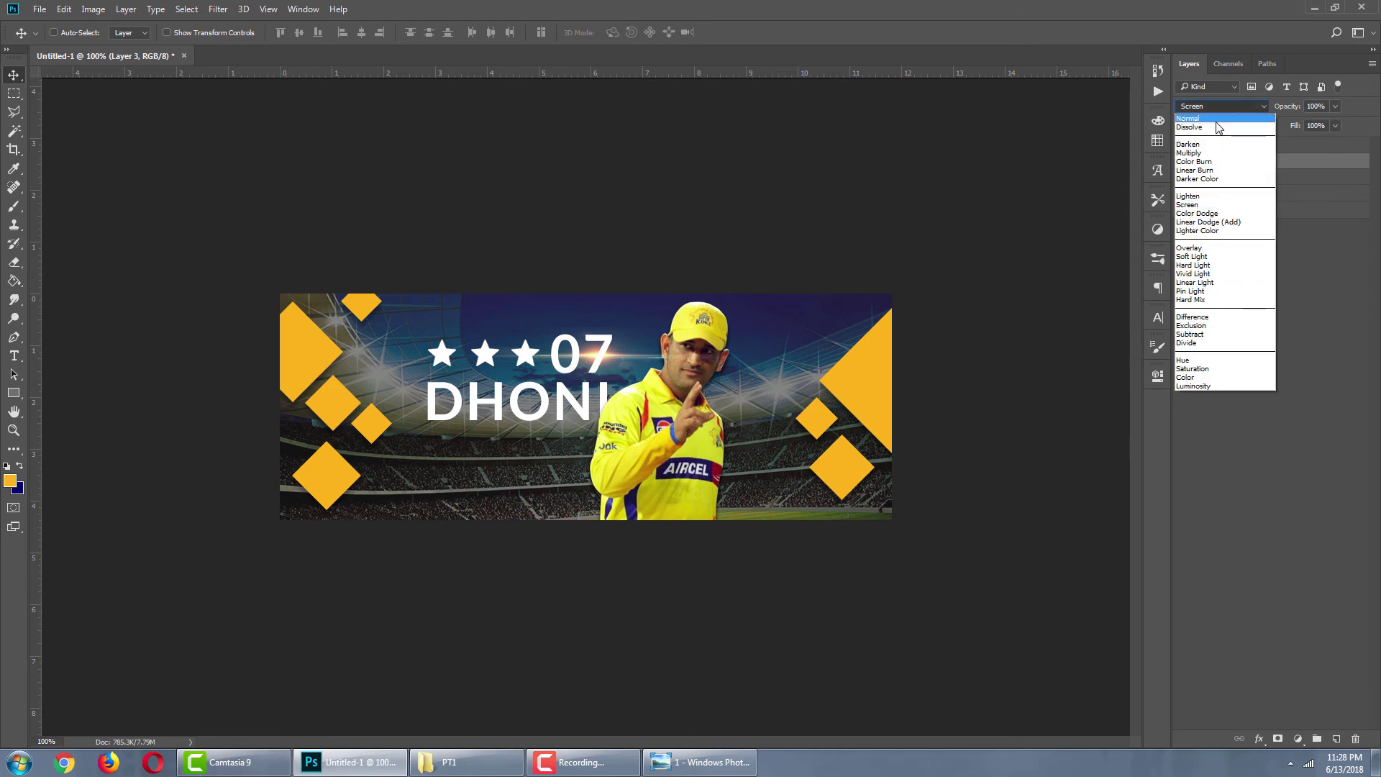
left_click(1223, 110)
left_click(1231, 107)
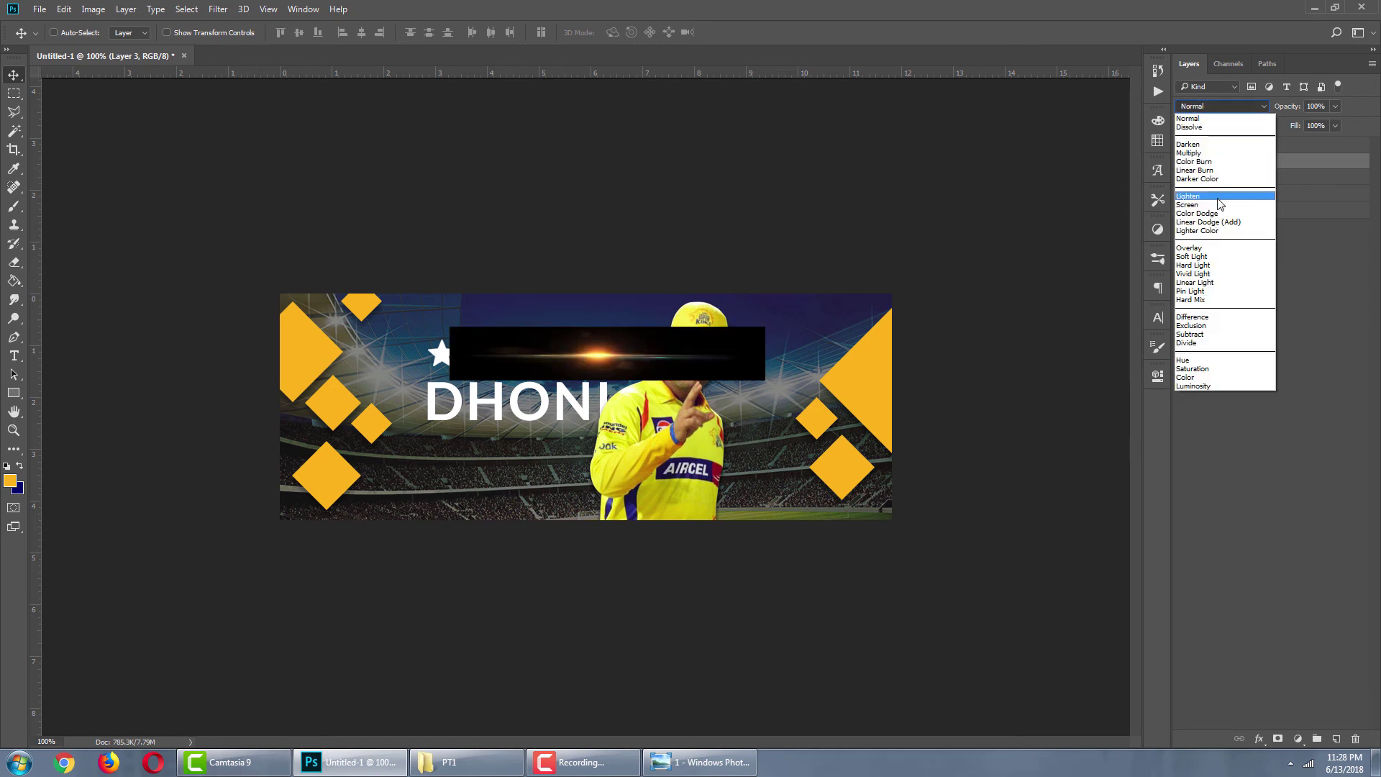
left_click(1226, 205)
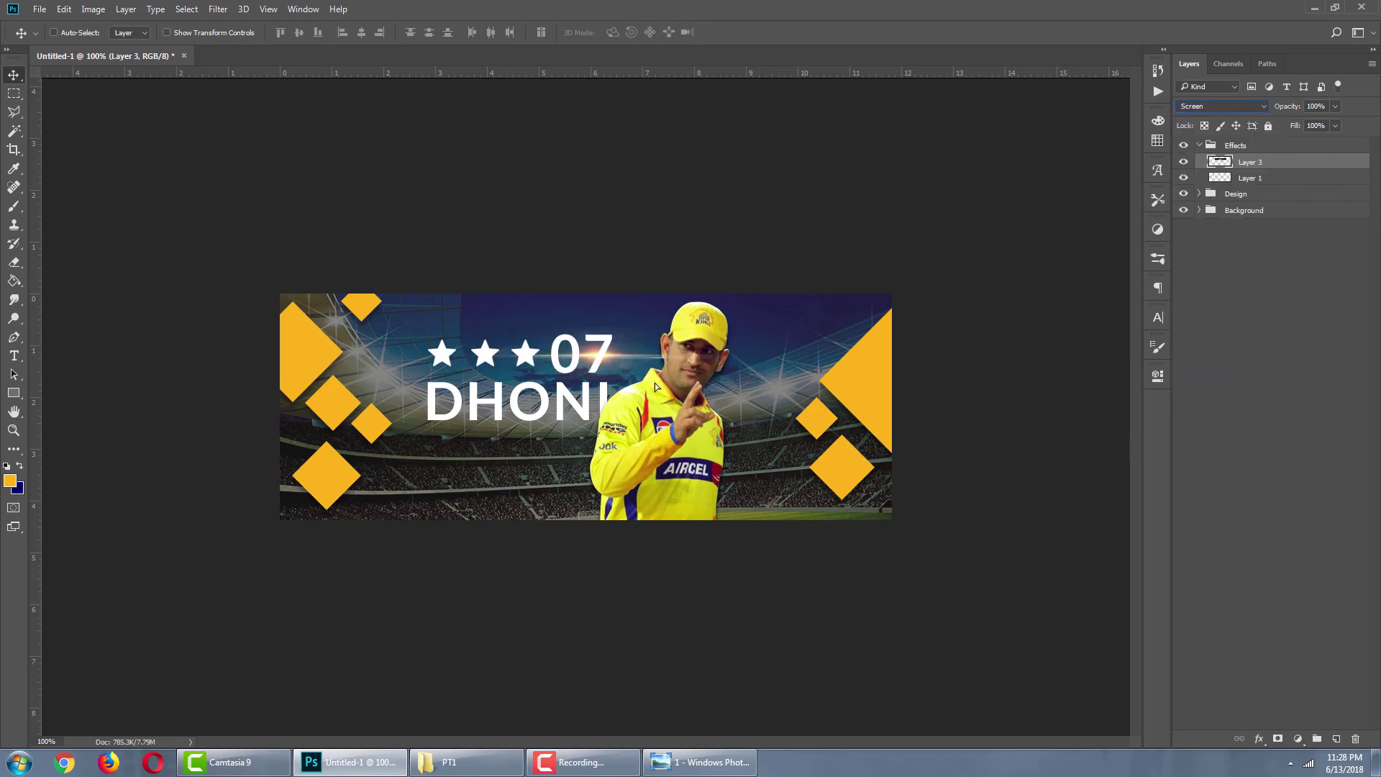
Position the flare between 07 and DHONI, and place two duplicates along the lower edge of DHONI, one at each end.
left_click_drag(619, 362, 611, 391)
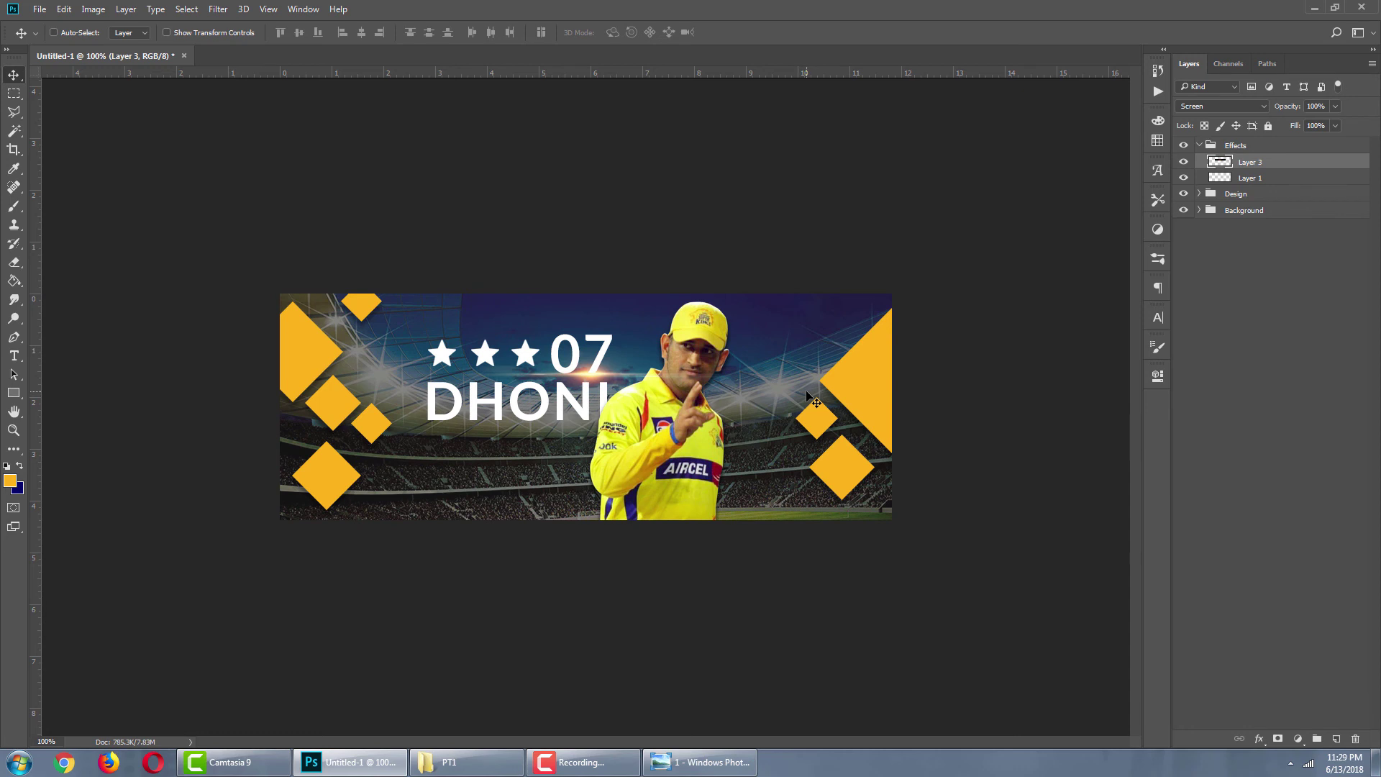
left_click_drag(618, 381, 438, 429)
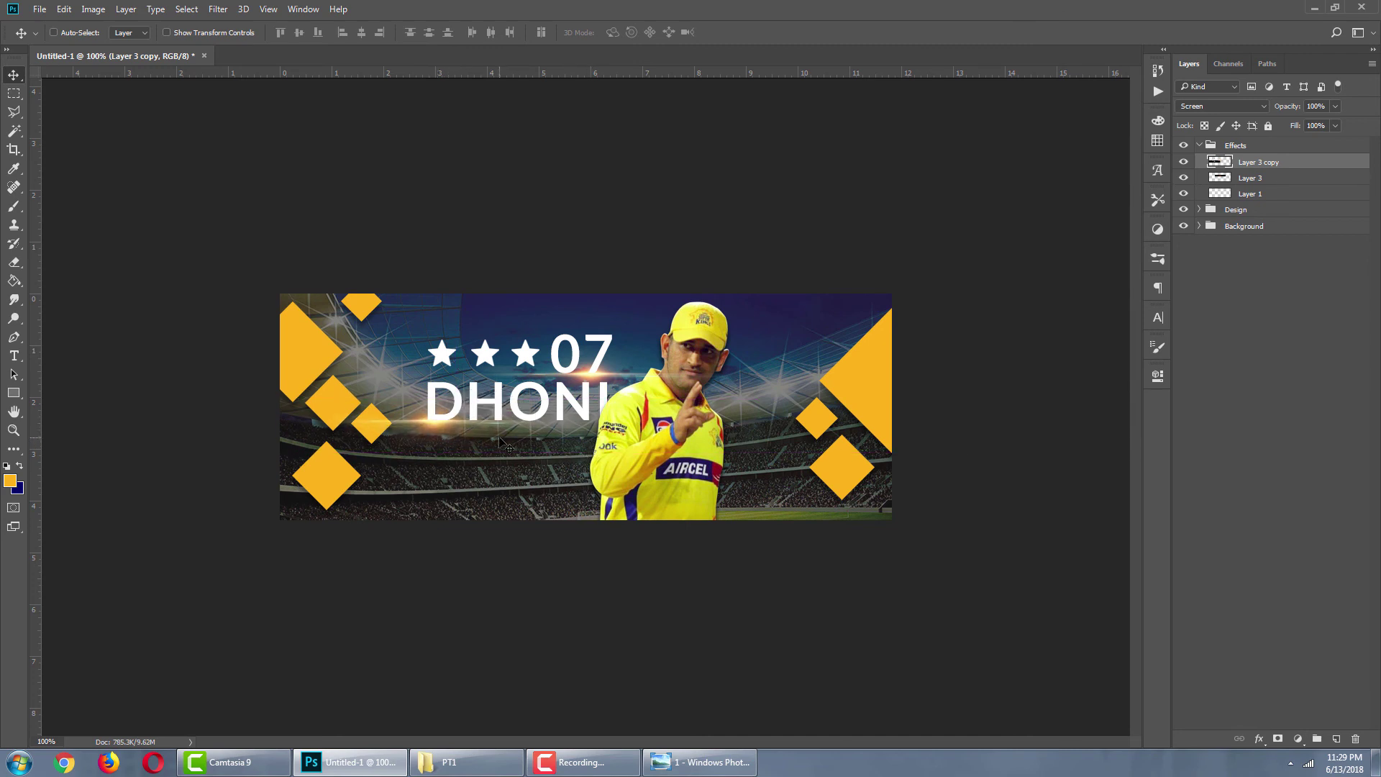
key("ctrl+j")
left_click_drag(445, 428, 610, 425)
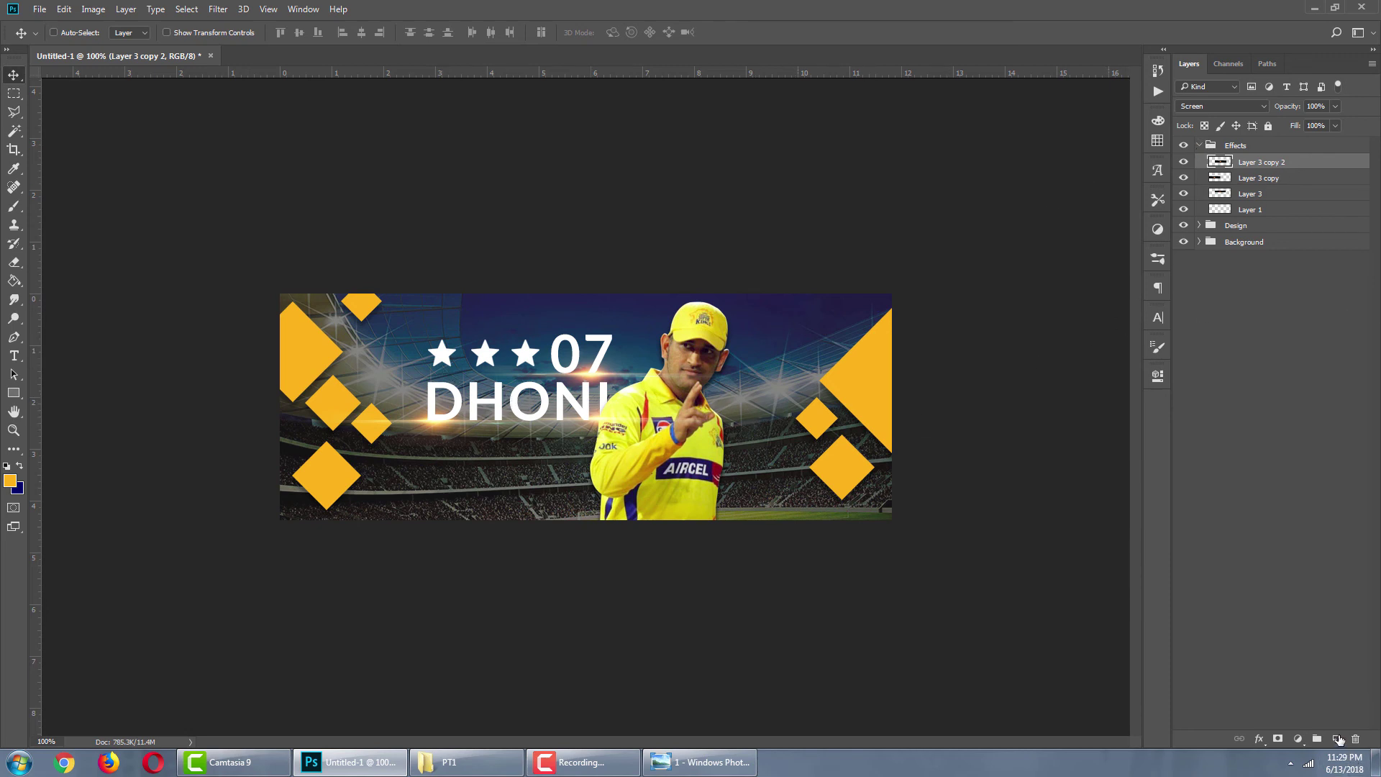
Create a new layer above the flares in the Effects group and set its blend mode to Color Dodge.
left_click(1335, 738)
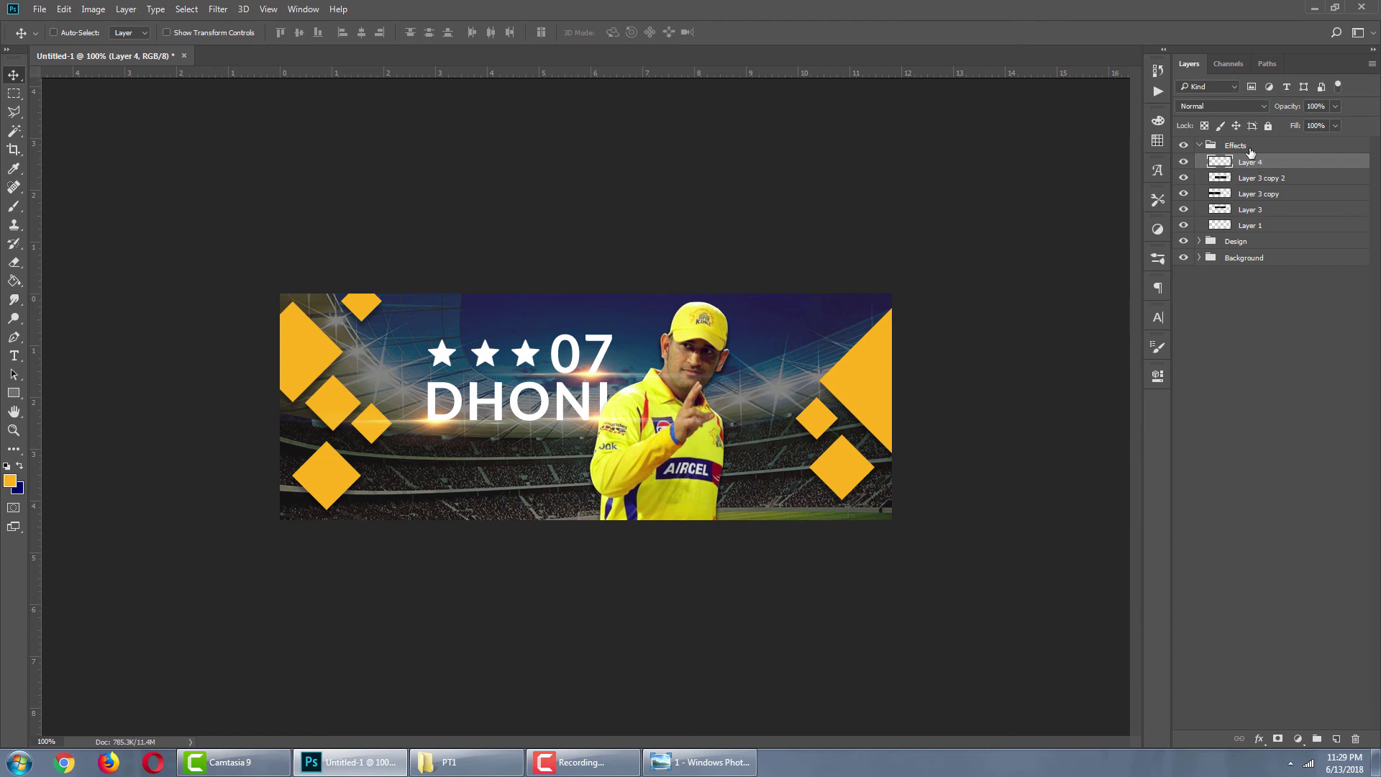
left_click(1239, 106)
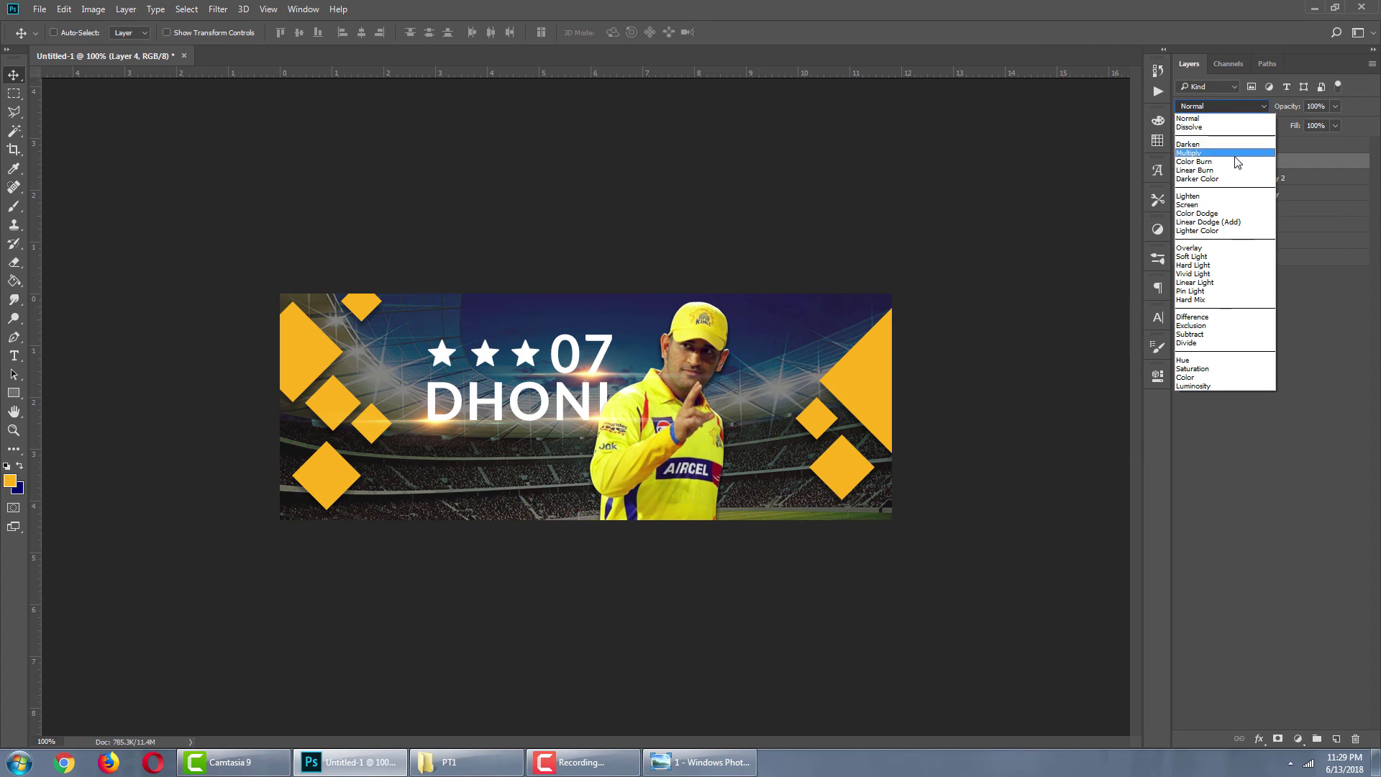
left_click(1223, 209)
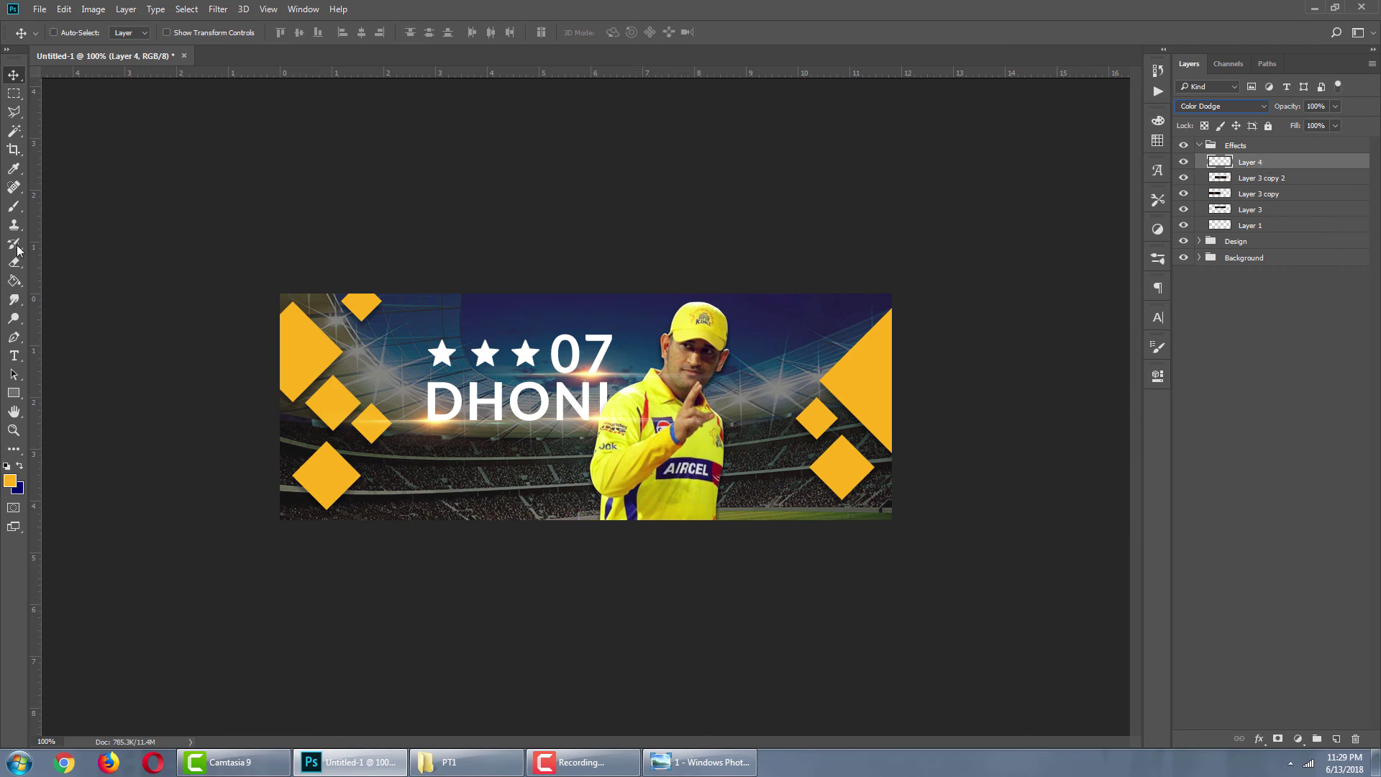
Choose a Soft Round Pressure Opacity brush and enlarge it to 125 px.
key("b")
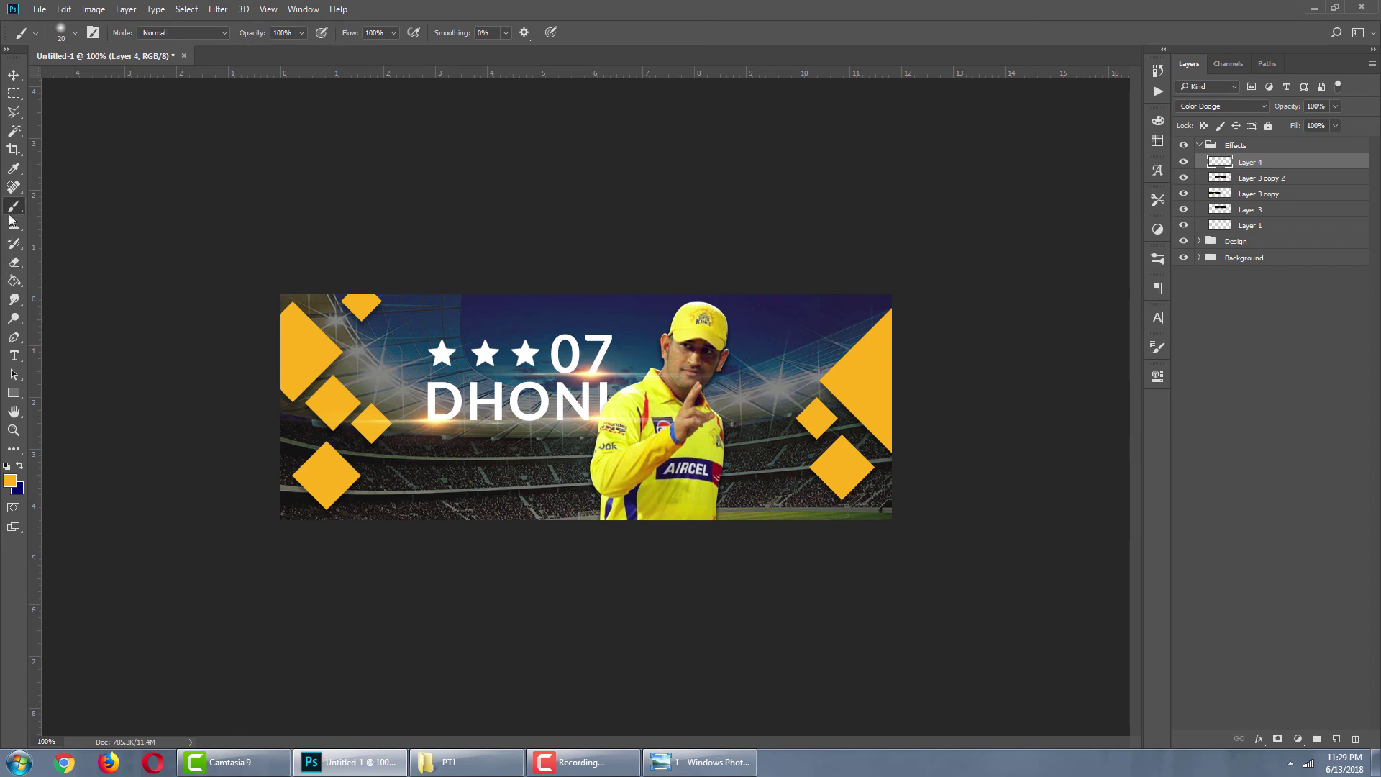
left_click(75, 33)
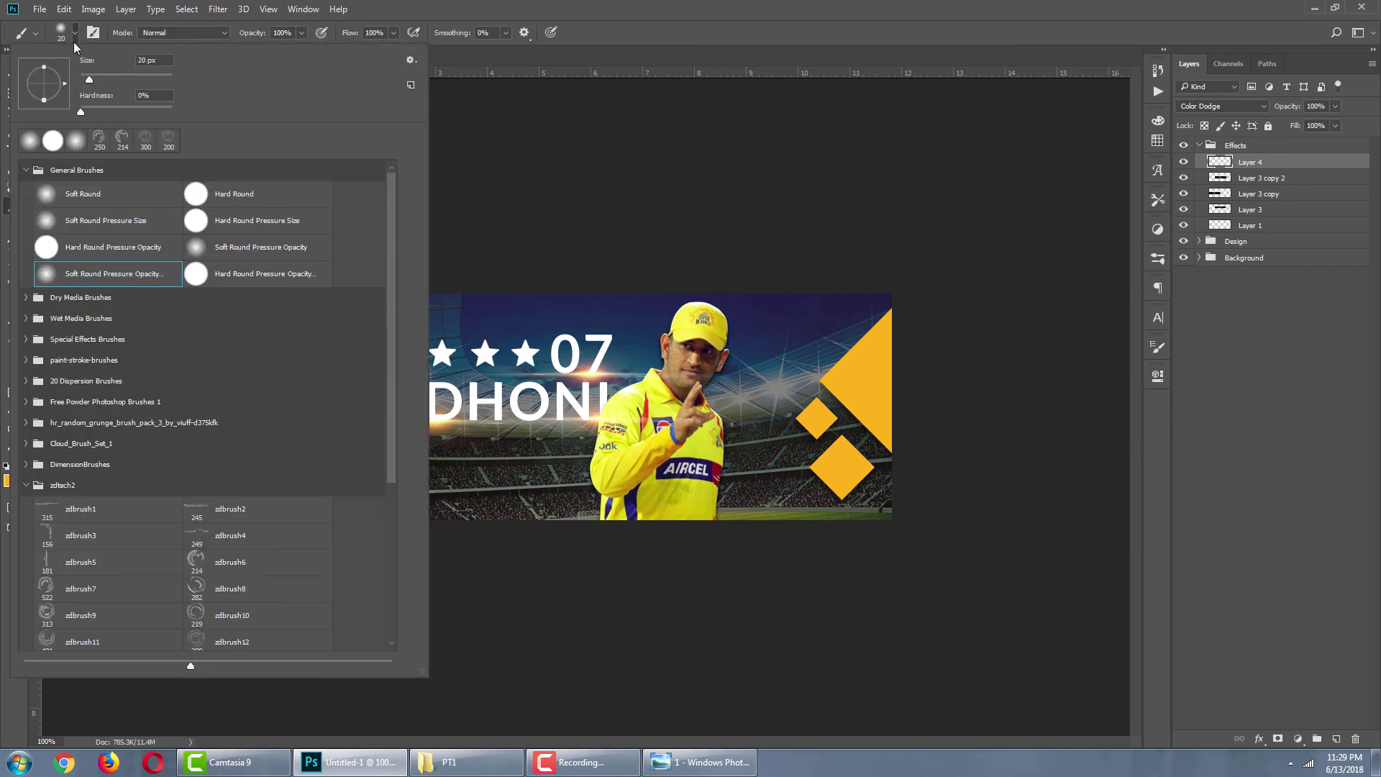
left_click(97, 275)
left_click_drag(89, 79, 97, 79)
left_click(606, 213)
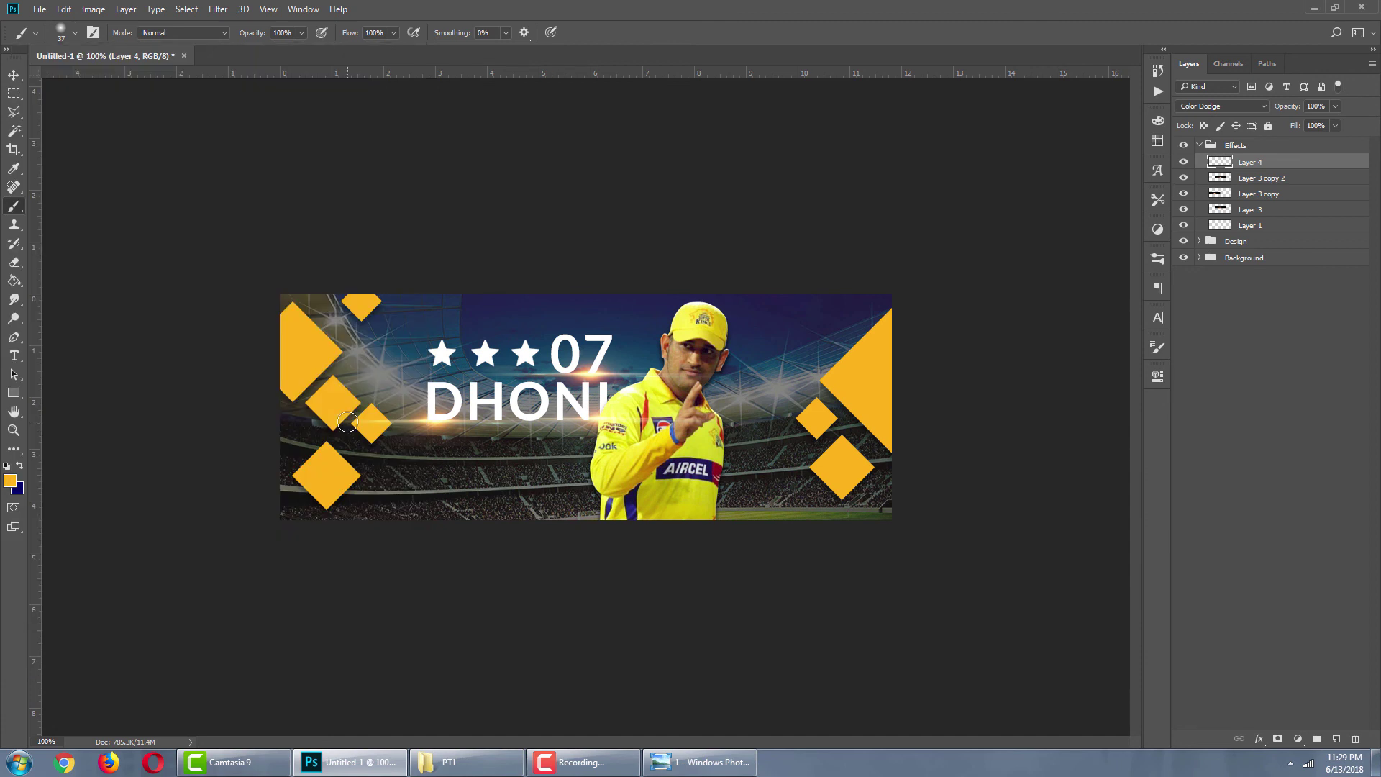
key("bracketright")
key("bracketright")
Set the foreground colour to a darker orange-brown, about #a36f14, and return to the Brush tool.
left_click(11, 482)
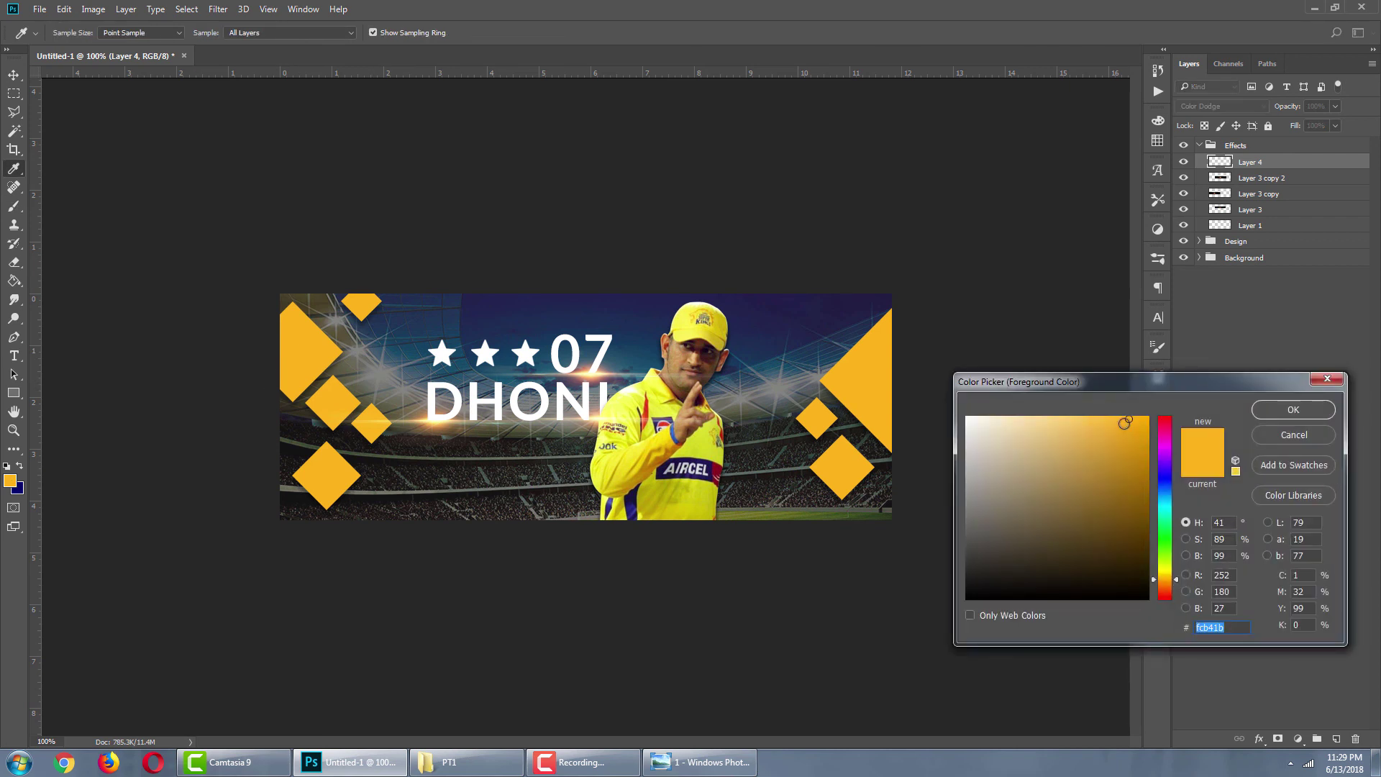
left_click_drag(1126, 423, 1131, 499)
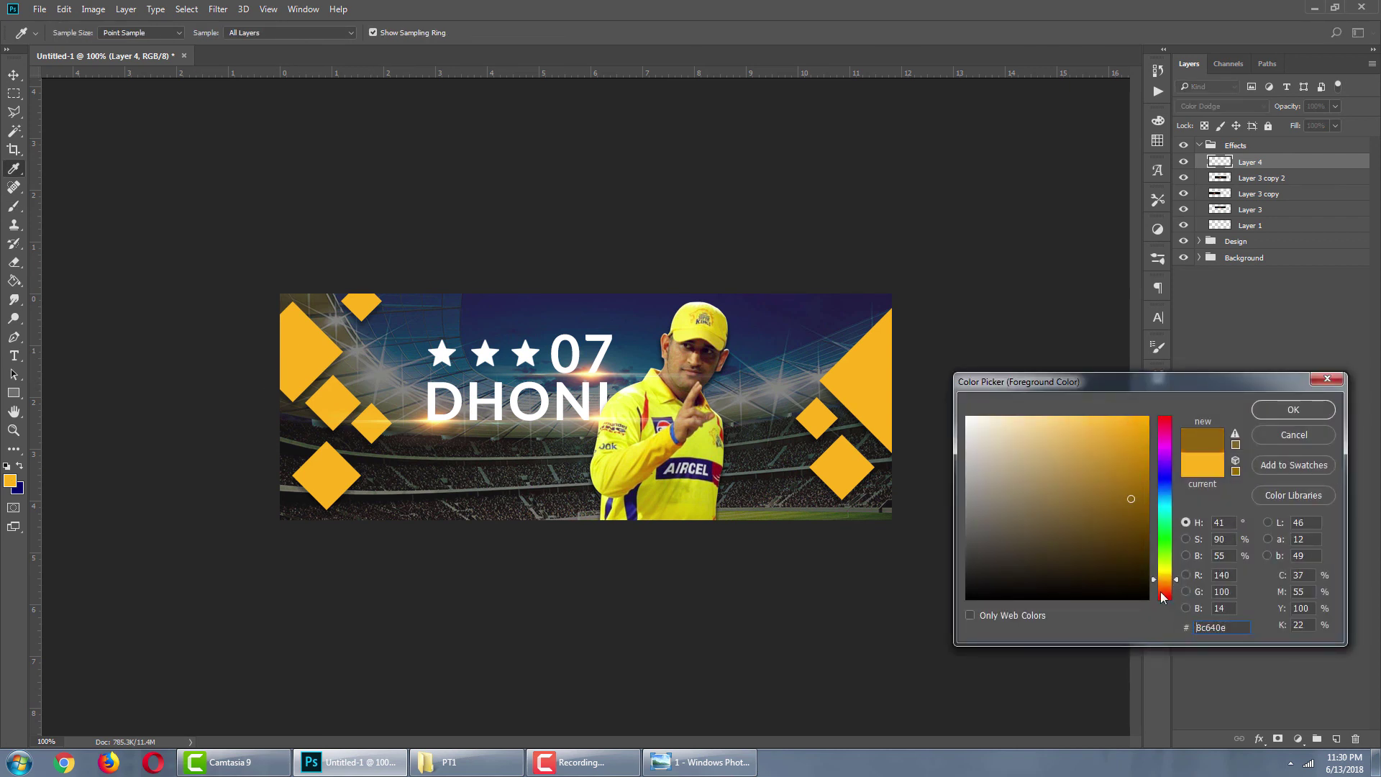
left_click_drag(1153, 576, 1149, 586)
left_click_drag(1135, 504, 1126, 483)
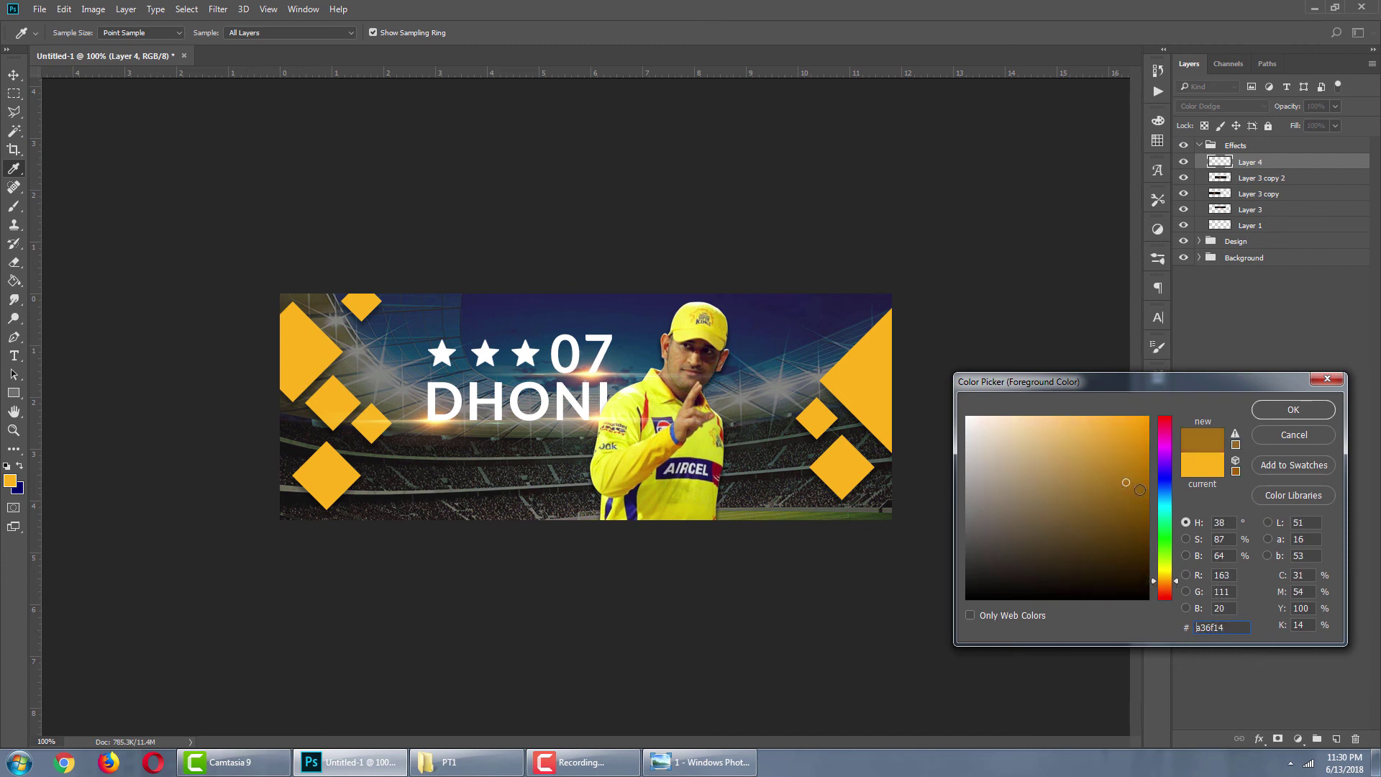
left_click(1281, 409)
key("b")
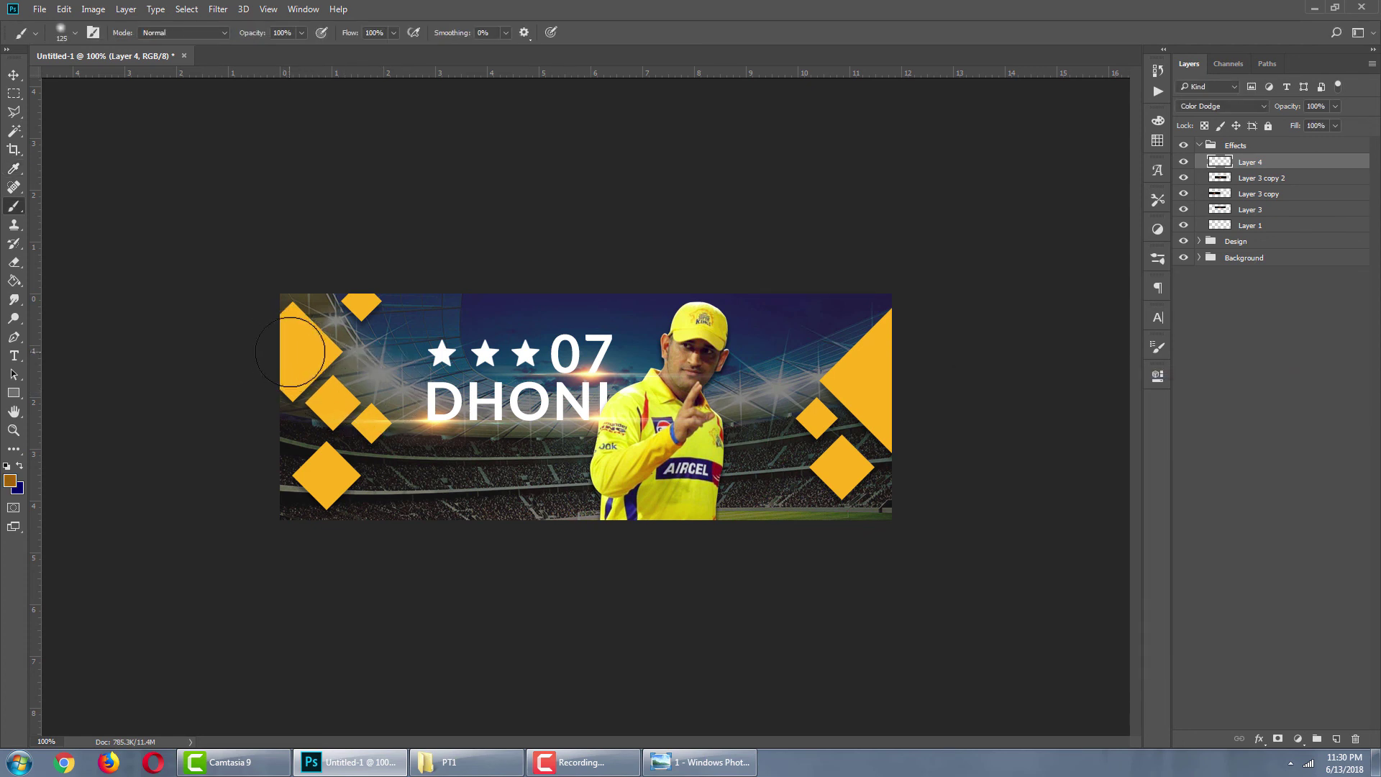
Dab glows onto the large left diamond, the small one below it and the lower-left diamond, matching the brush size to each.
left_click(302, 350)
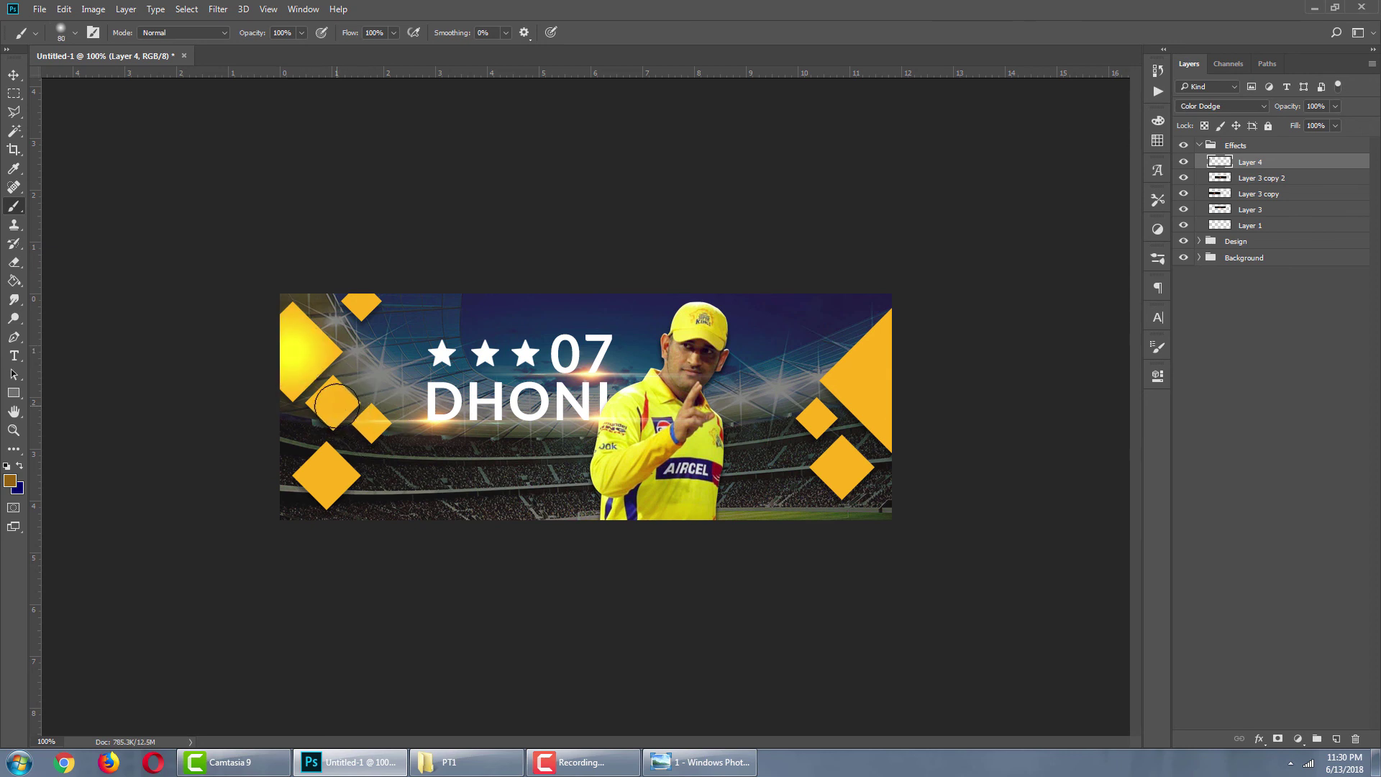
key("bracketleft")
key("bracketleft")
key("bracketleft")
left_click(332, 403)
key("bracketright")
key("bracketright")
key("bracketright")
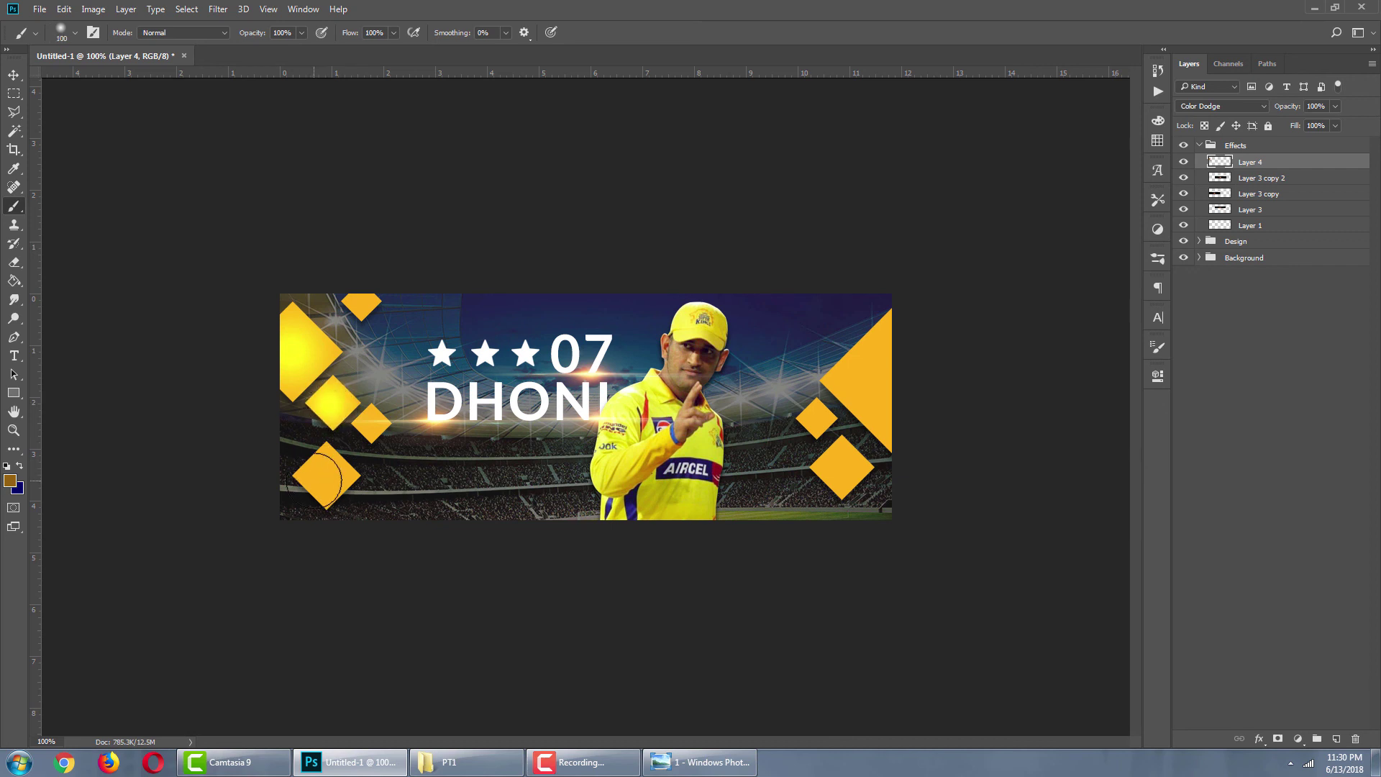
left_click(326, 477)
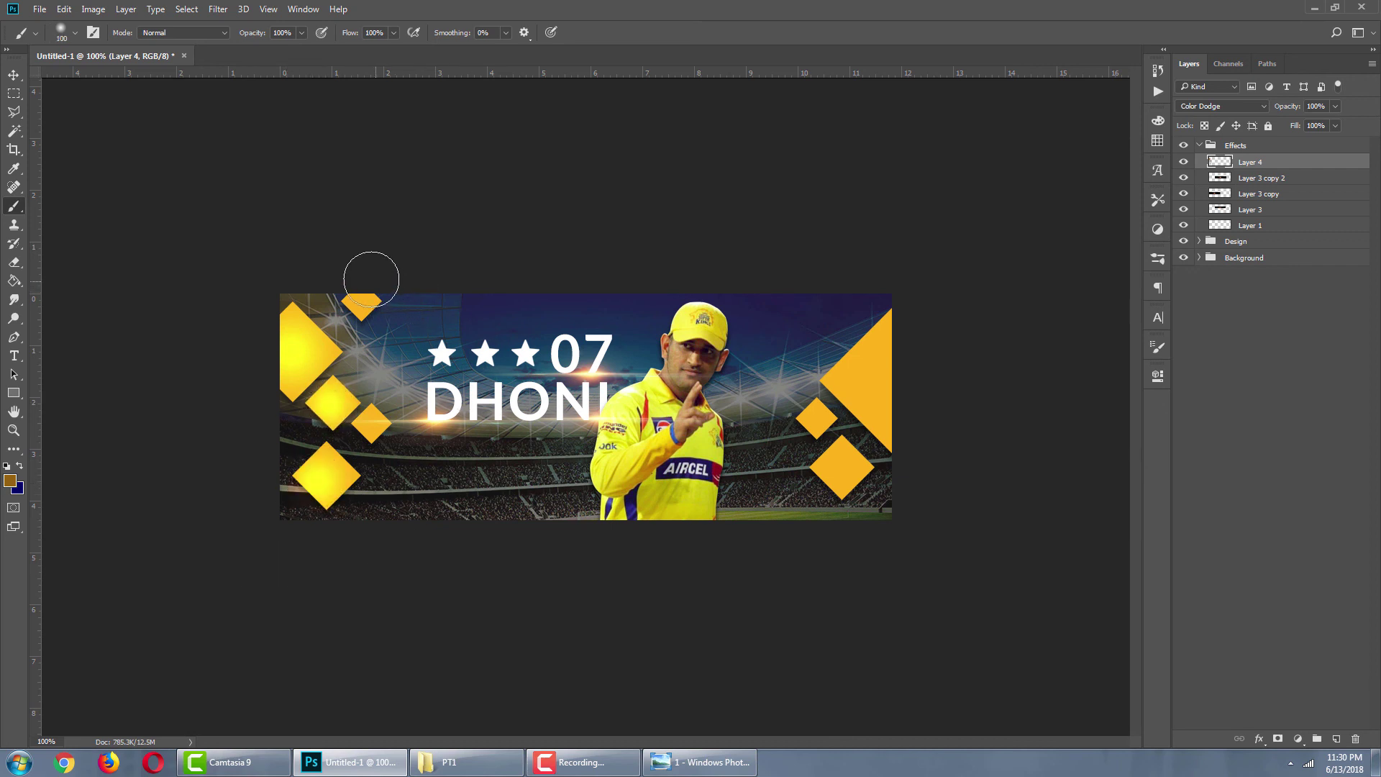
Dab glows onto the upper-left diamond and the three diamonds on the banner's right side, using brush sizes between 100 and 200 px.
key("bracketright")
key("bracketright")
key("bracketright")
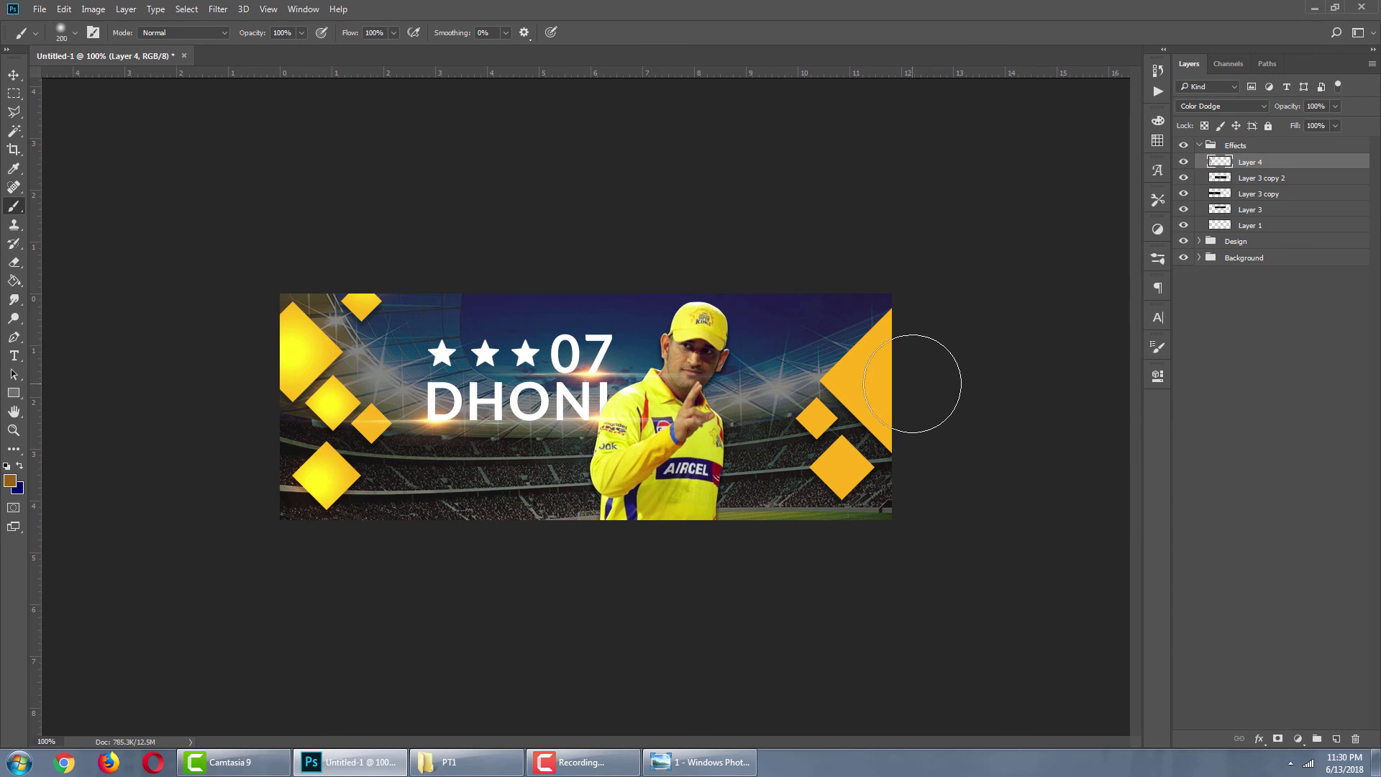
left_click(924, 371)
key("bracketleft")
key("bracketleft")
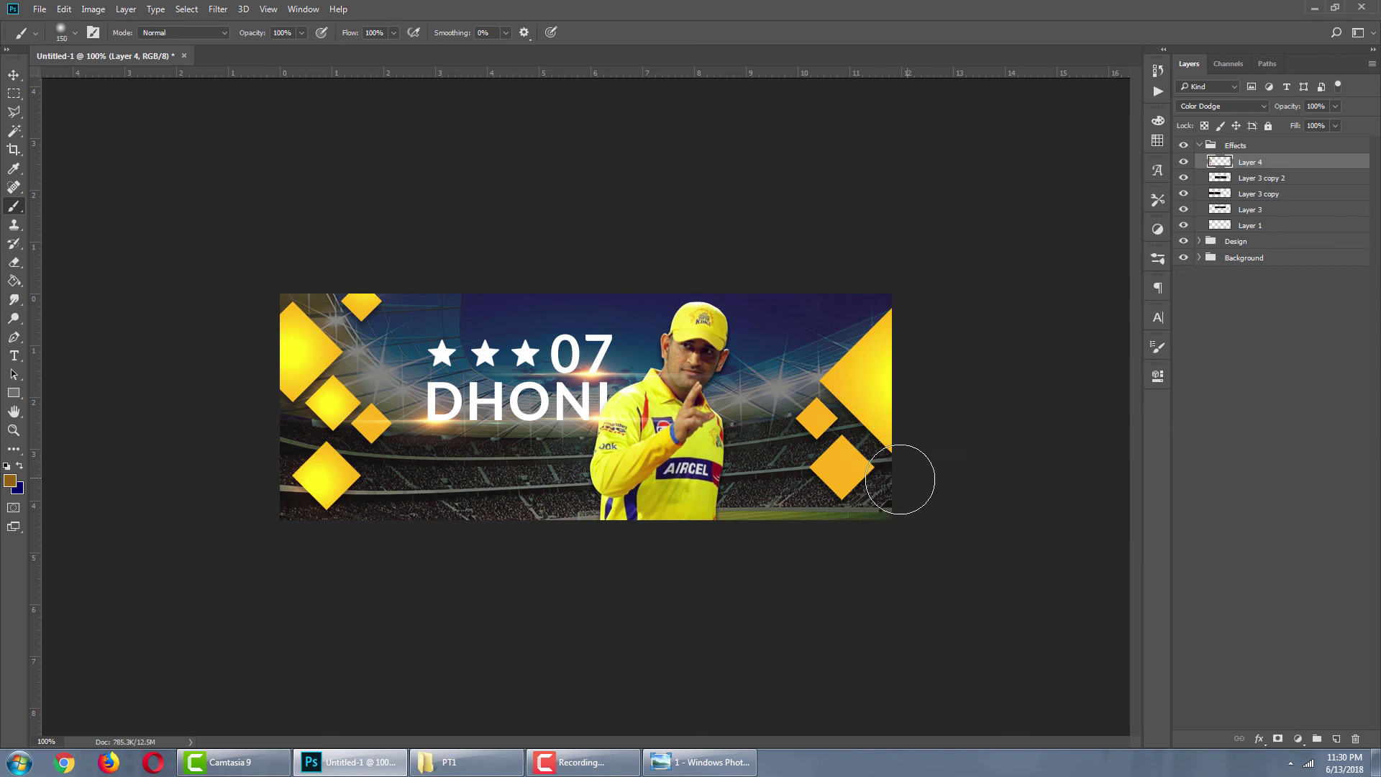
key("bracketleft")
key("bracketleft")
left_click(860, 470)
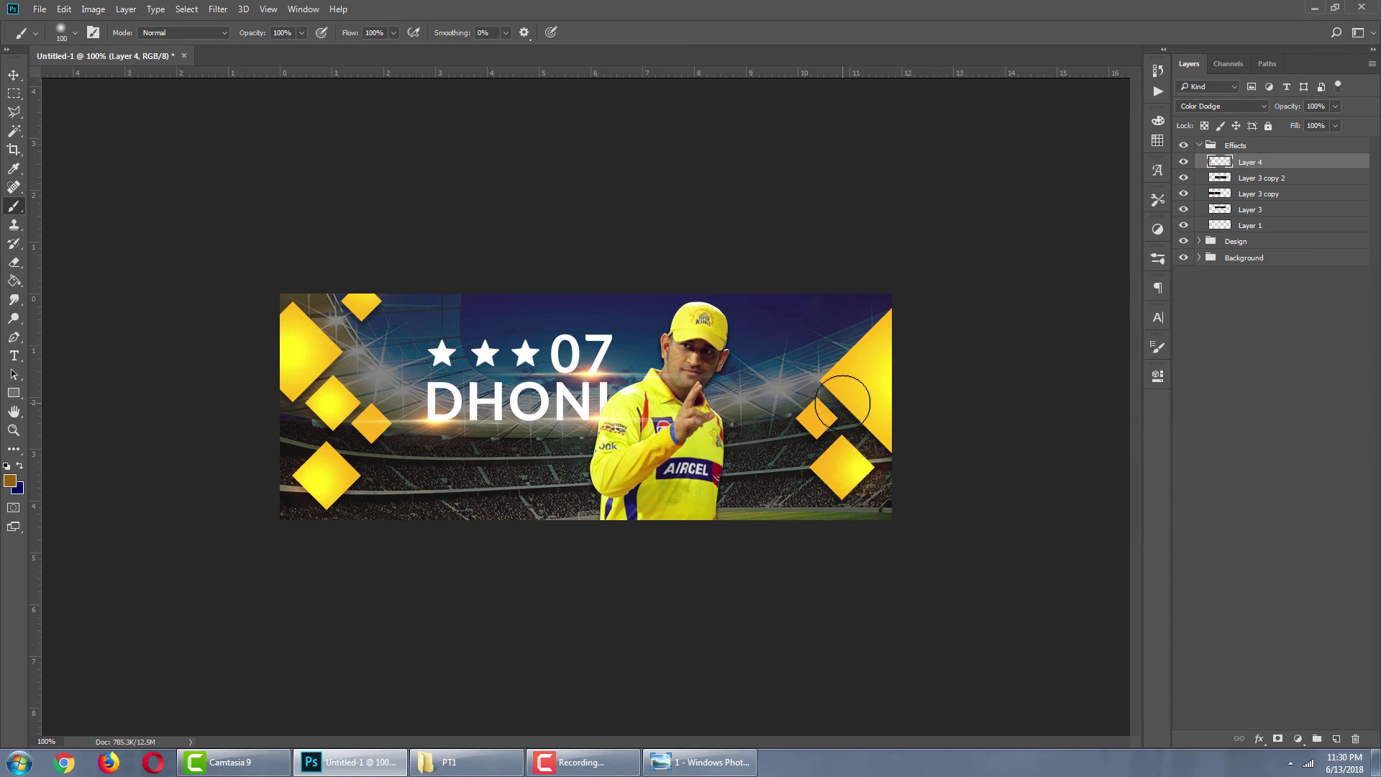
left_click(842, 402)
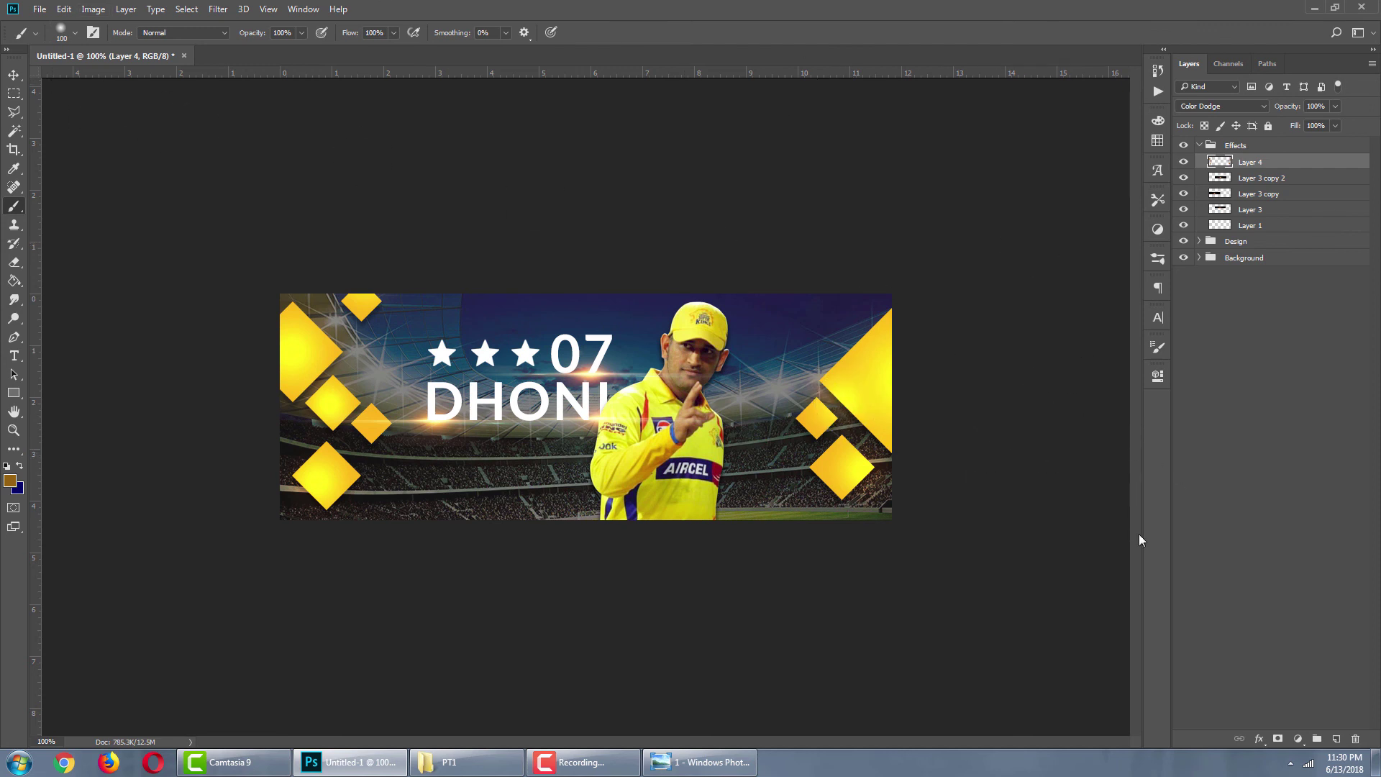
Enlarge the brush to 175 px and dab glows along the banner's lower edge on both sides of the cricketer.
key("ctrl+minus")
key("ctrl+plus")
key("bracketright")
key("bracketright")
key("bracketright")
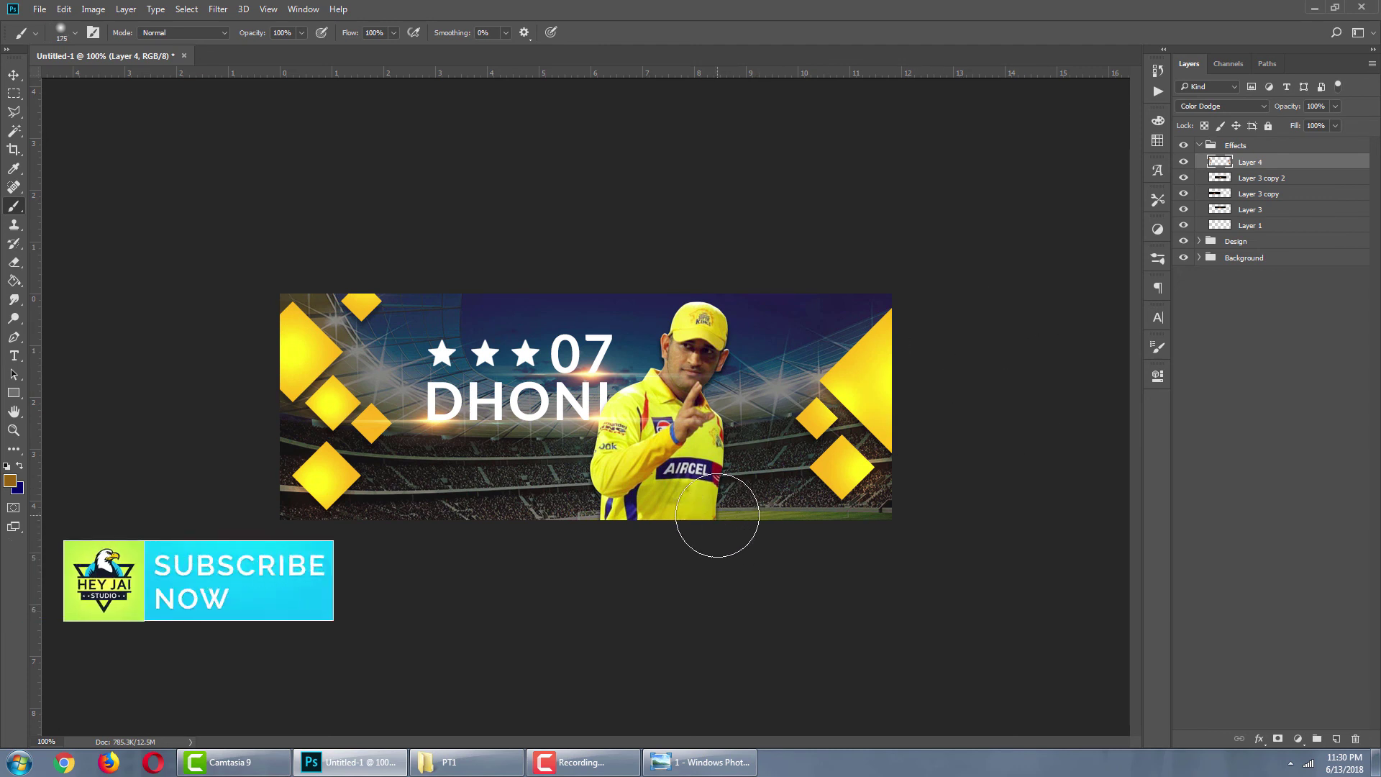
left_click(717, 515)
left_click(583, 528)
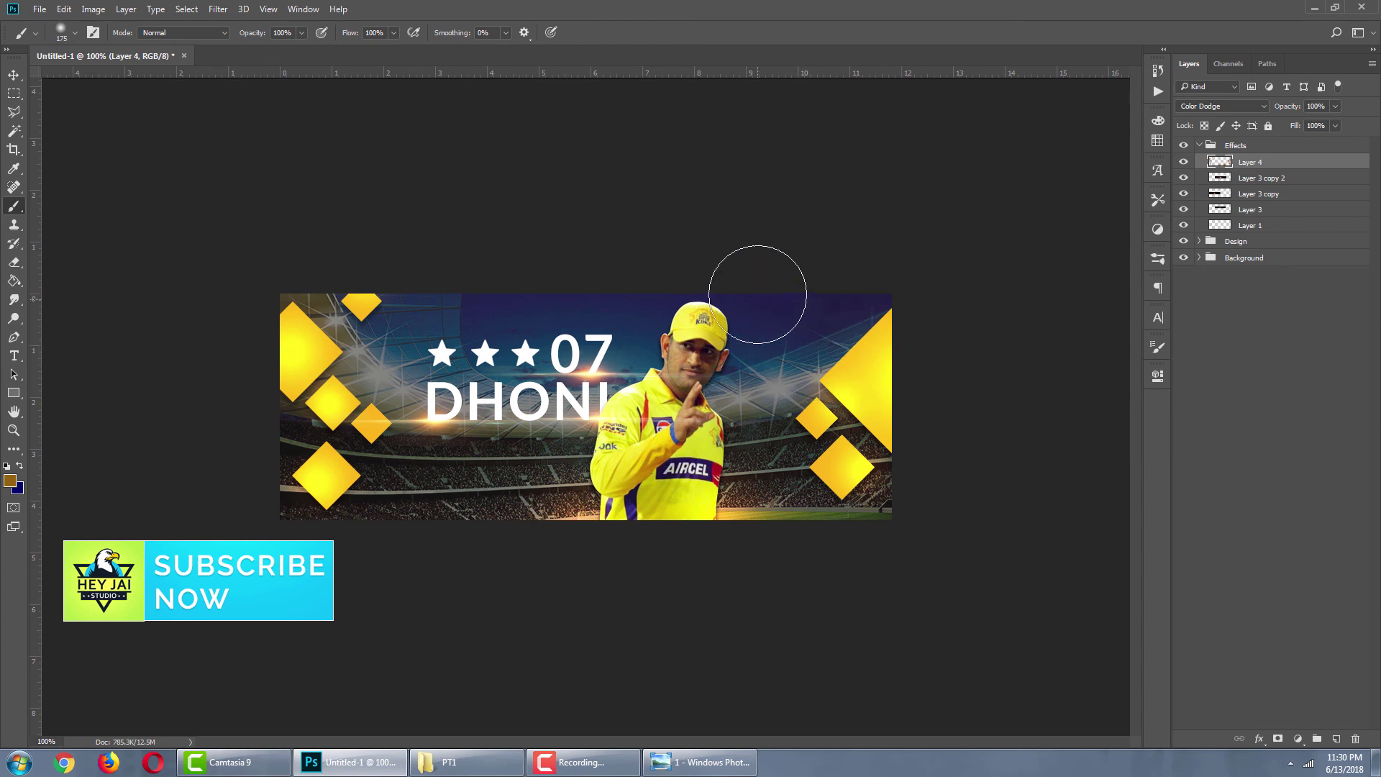
Reduce the brush to 150 px and brighten the flares around the 07 and DHONI lettering.
key("bracketleft")
key("bracketleft")
key("bracketleft")
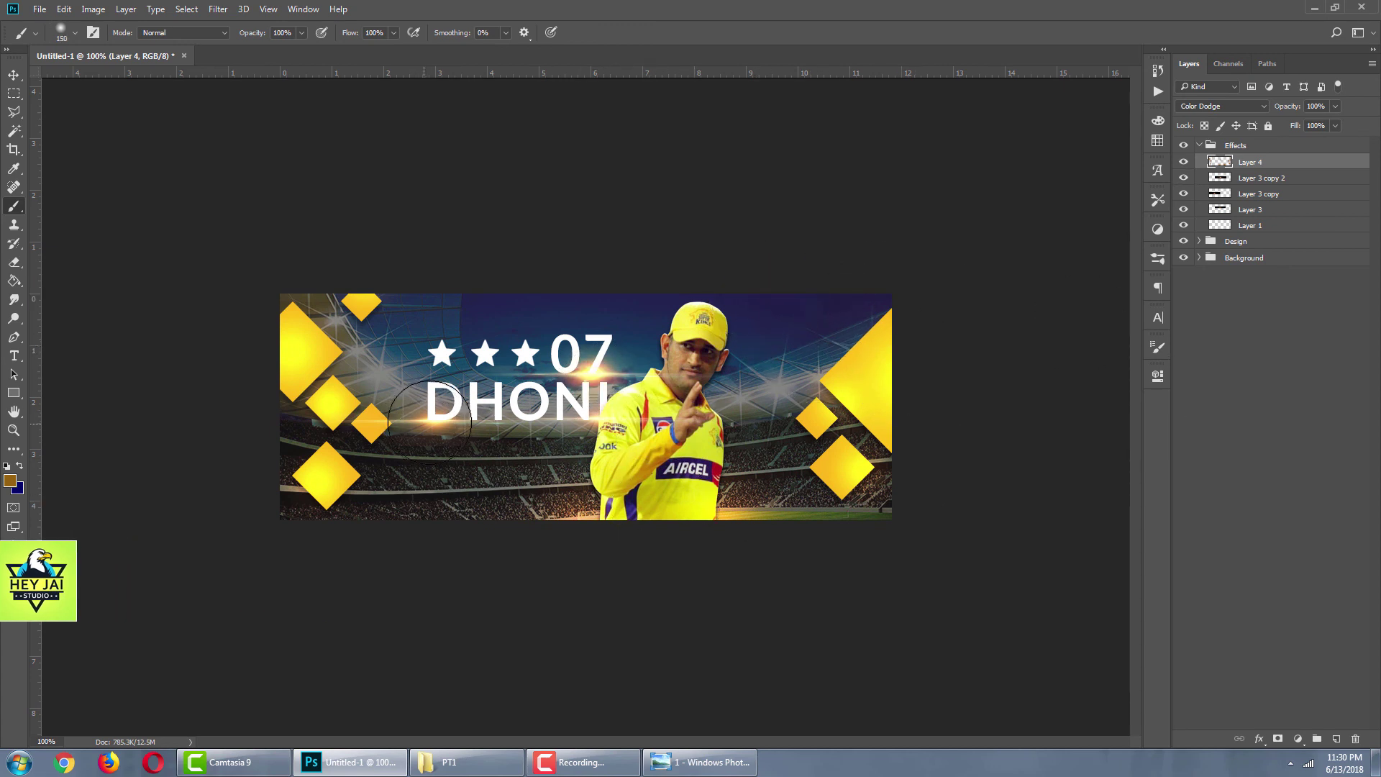
key("bracketright")
key("bracketright")
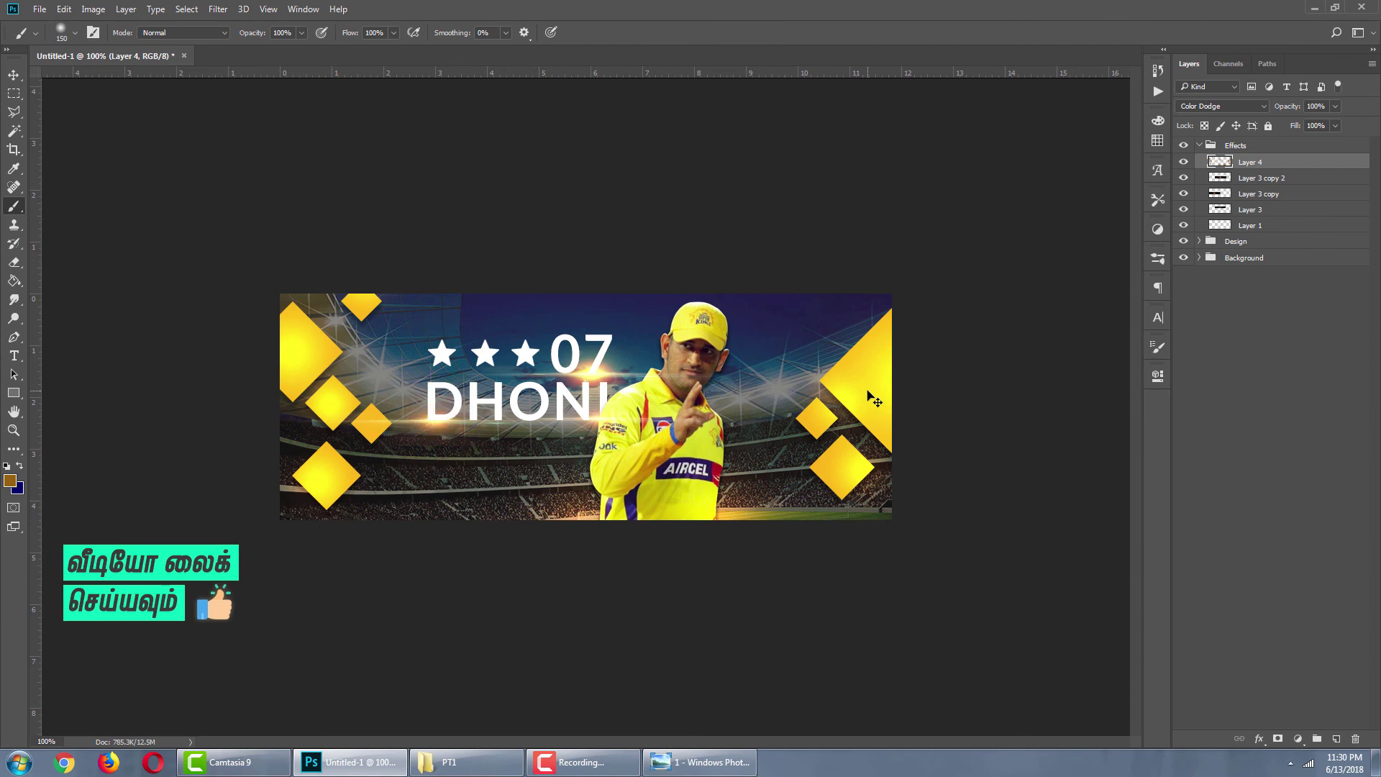
Set the brush flow to 50%, paint a 60 px glow over the flare at the D of DHONI, and collapse the Effects group.
left_click(393, 33)
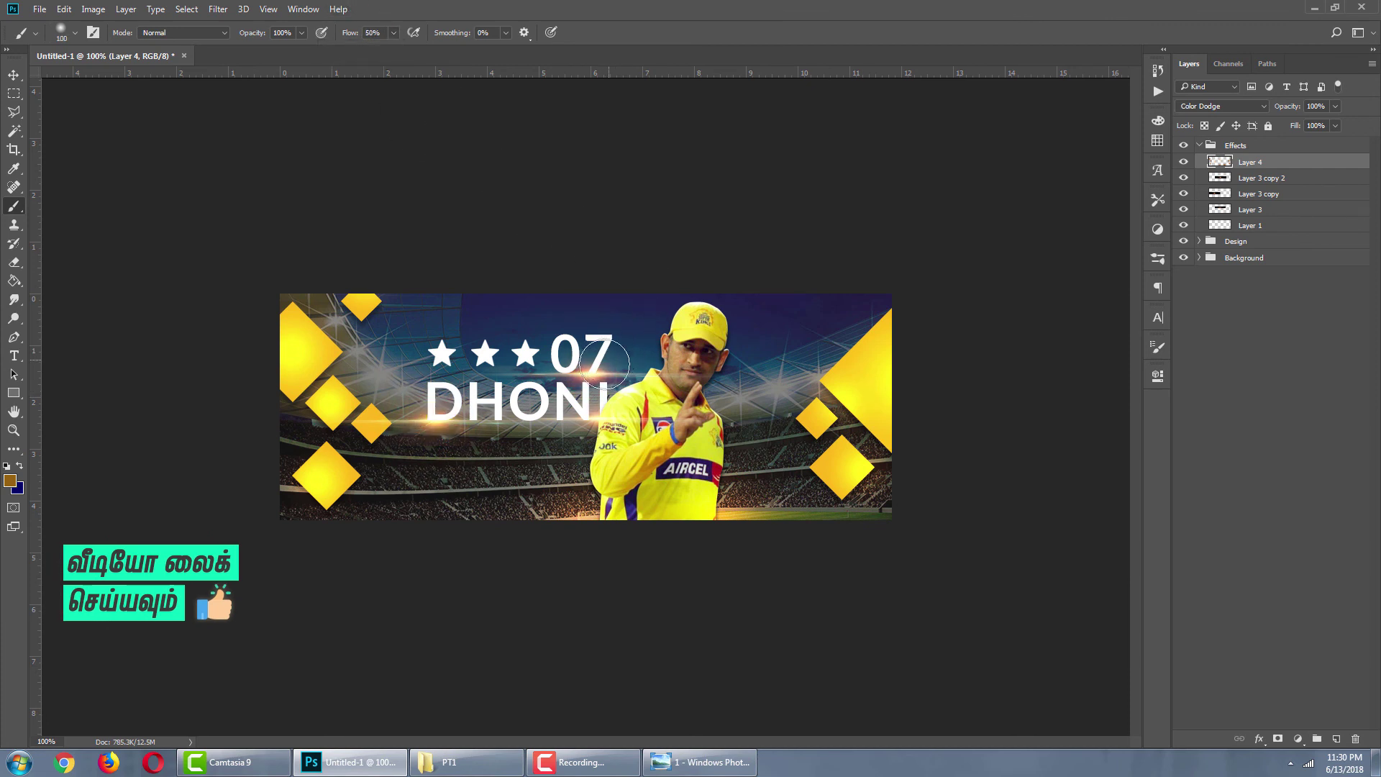
key("bracketleft")
key("bracketleft")
key("bracketleft")
key("bracketleft")
mouse_move(461, 408)
left_mouse_down()
mouse_move(424, 411)
mouse_move(434, 421)
left_mouse_up()
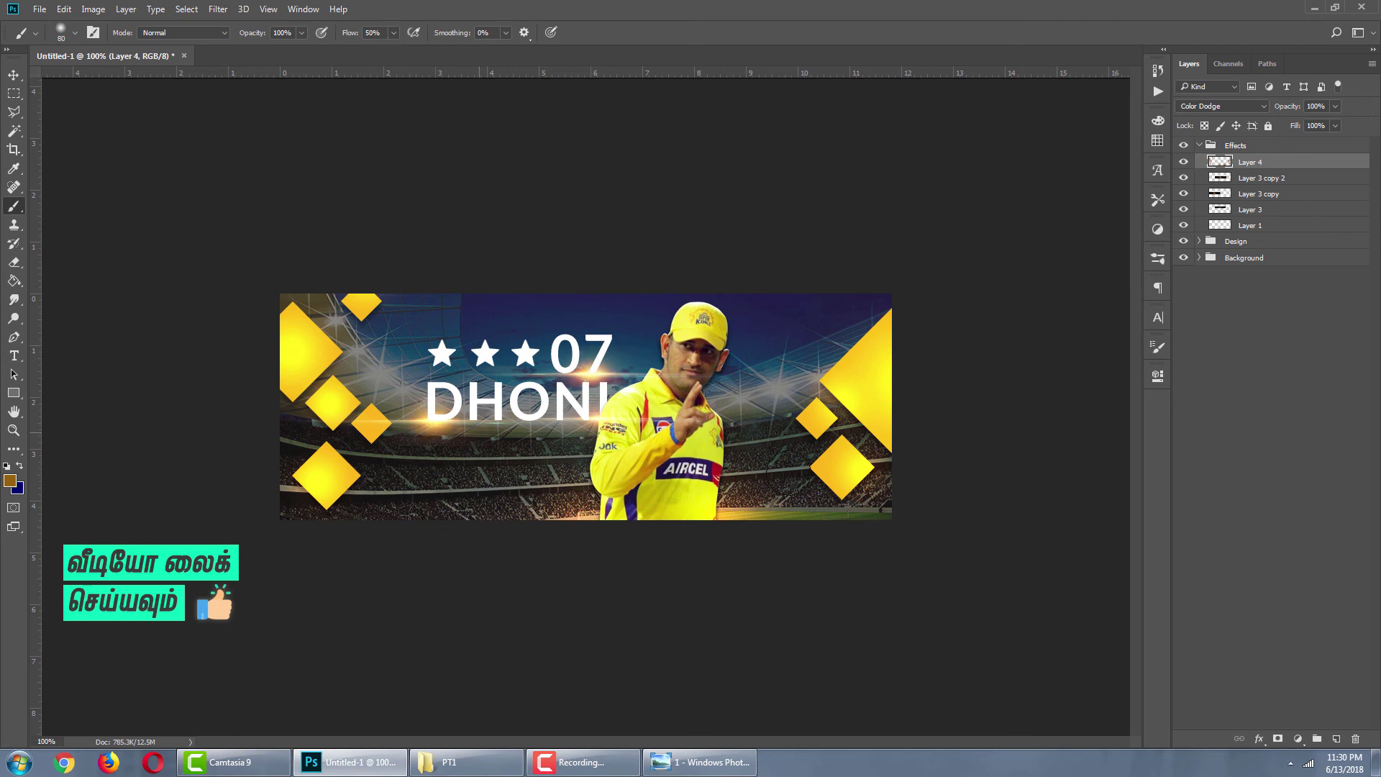
key("ctrl+minus")
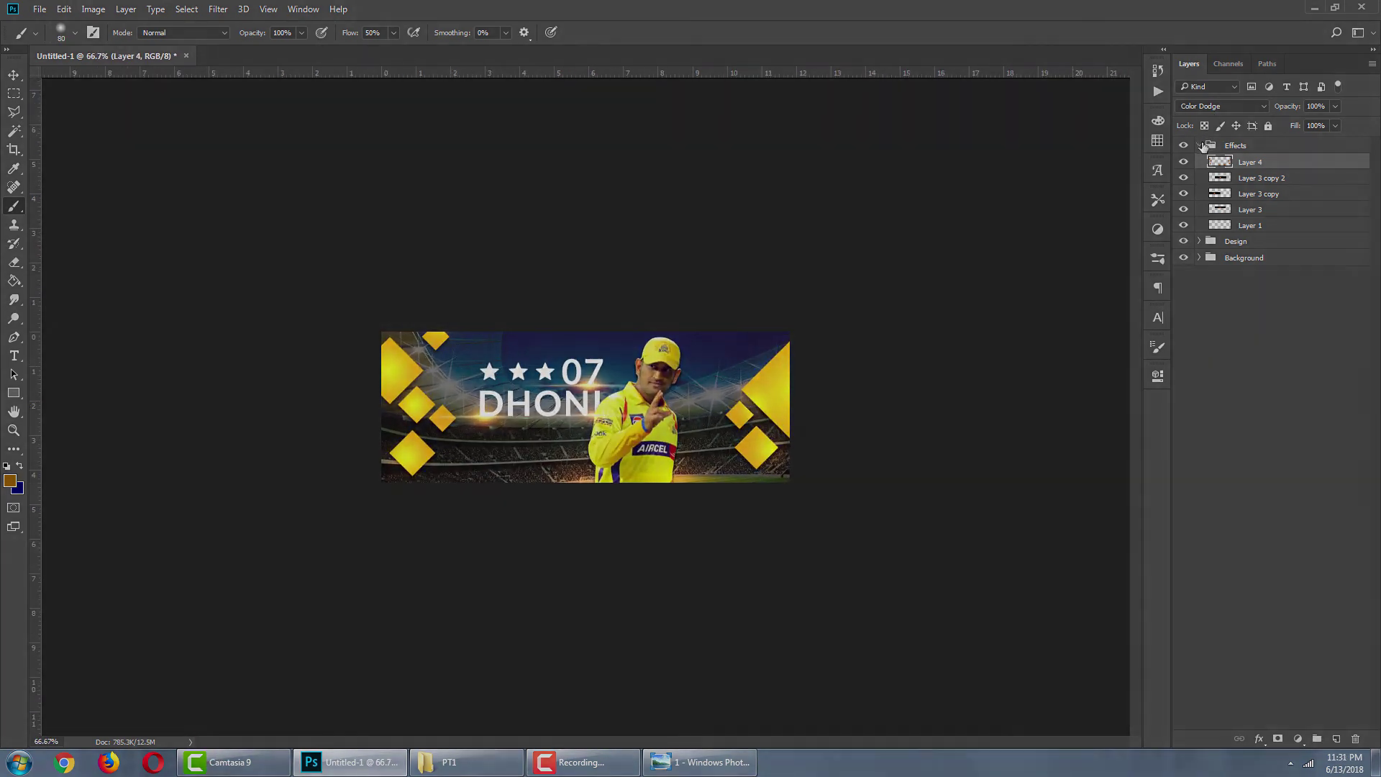
left_click(1204, 146)
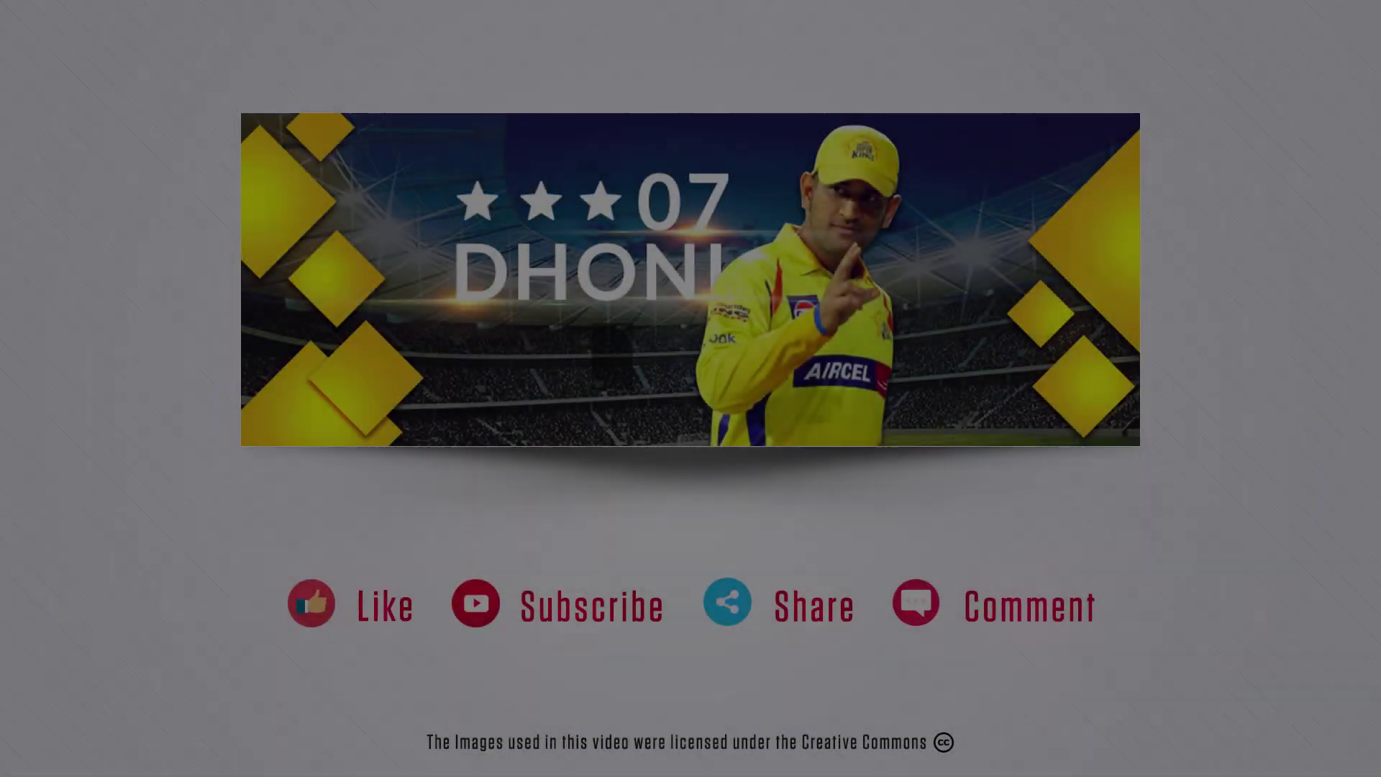